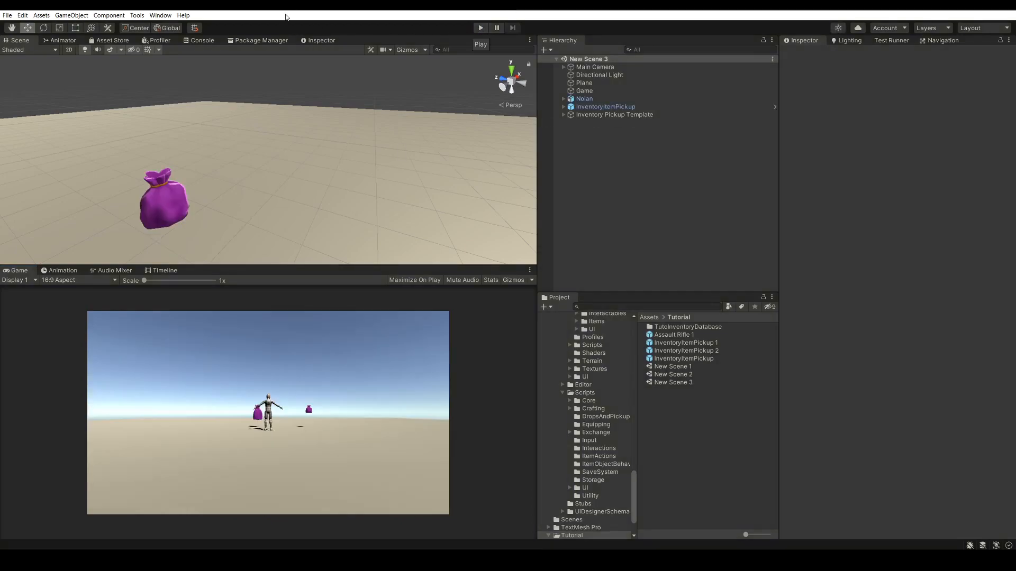
Add the Ultimate Character Controller UI monitors to the scene through the Main Manager's scene setup
left_click(141, 16)
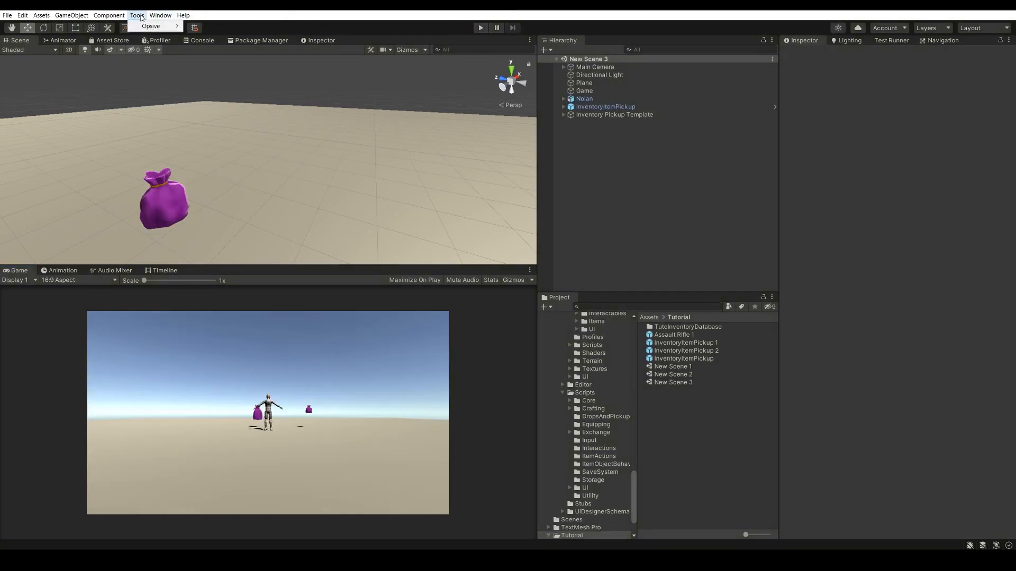
mouse_move(144, 27)
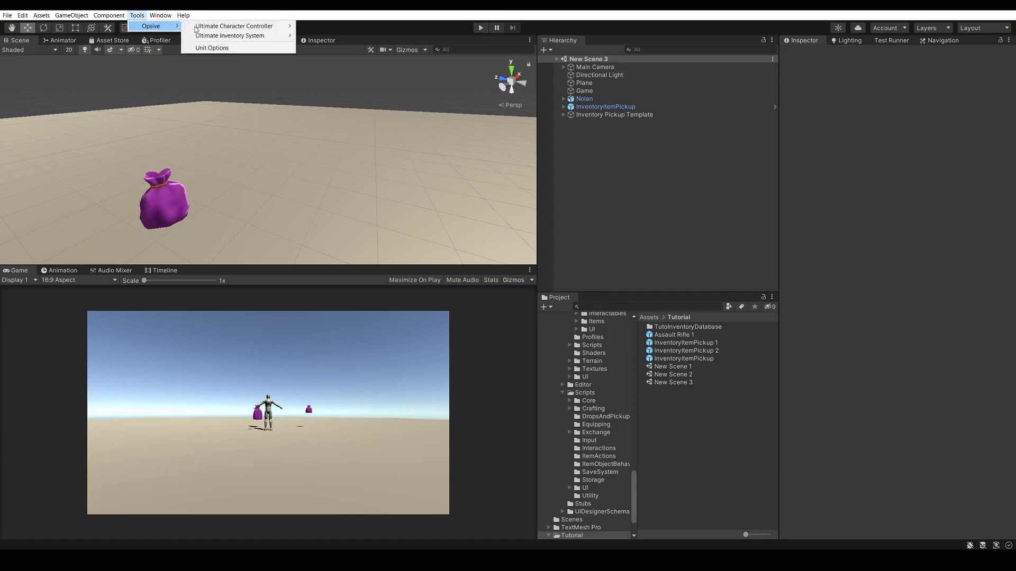
mouse_move(236, 27)
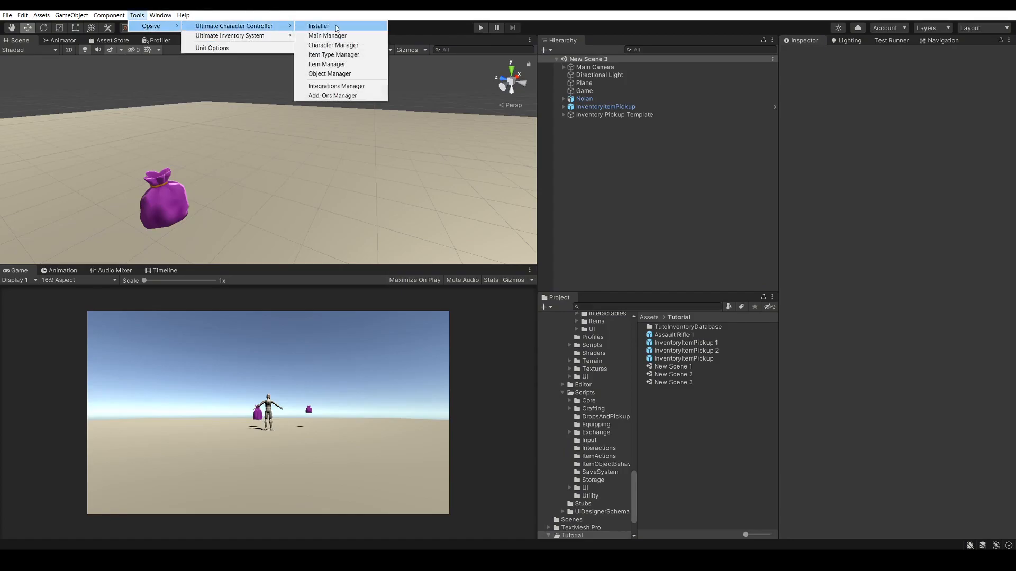
left_click(326, 35)
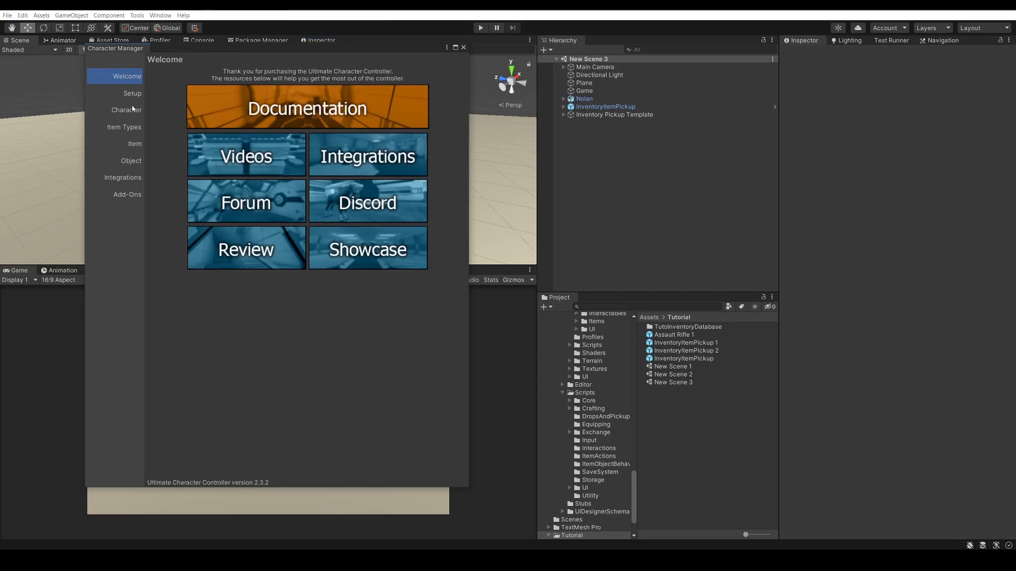
left_click(132, 94)
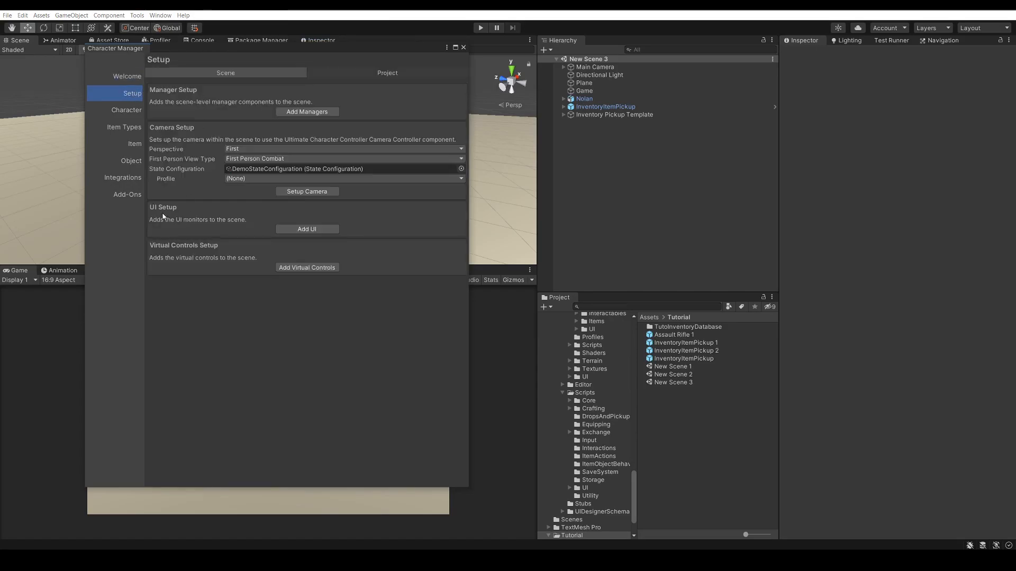
left_click(305, 230)
left_click(463, 47)
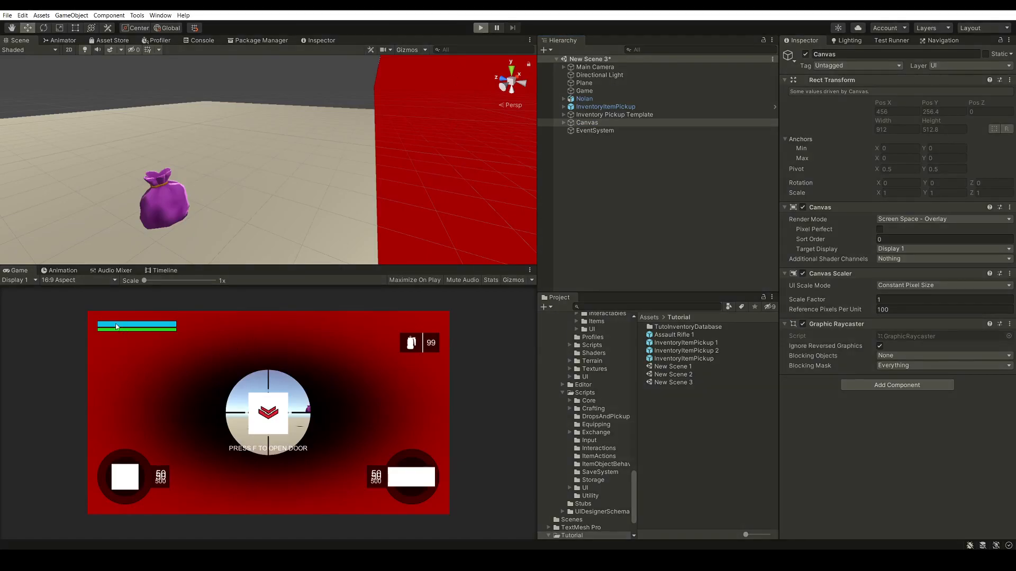
Play-test the scene by walking to the InventoryItemPickup and aiming the rifle, and end play mode
key("ctrl+p")
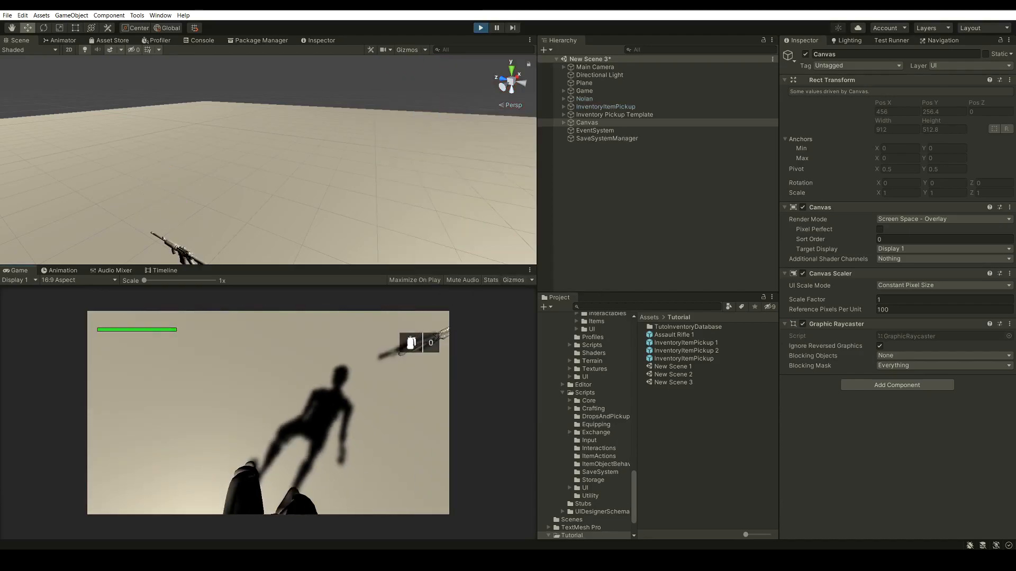
key("w")
right_click(268, 412)
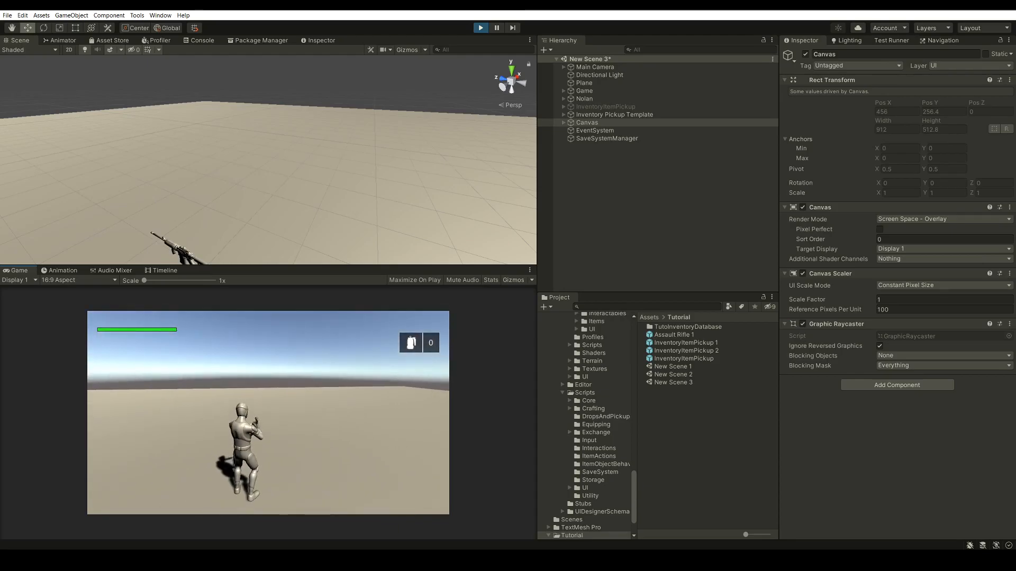
key("Escape")
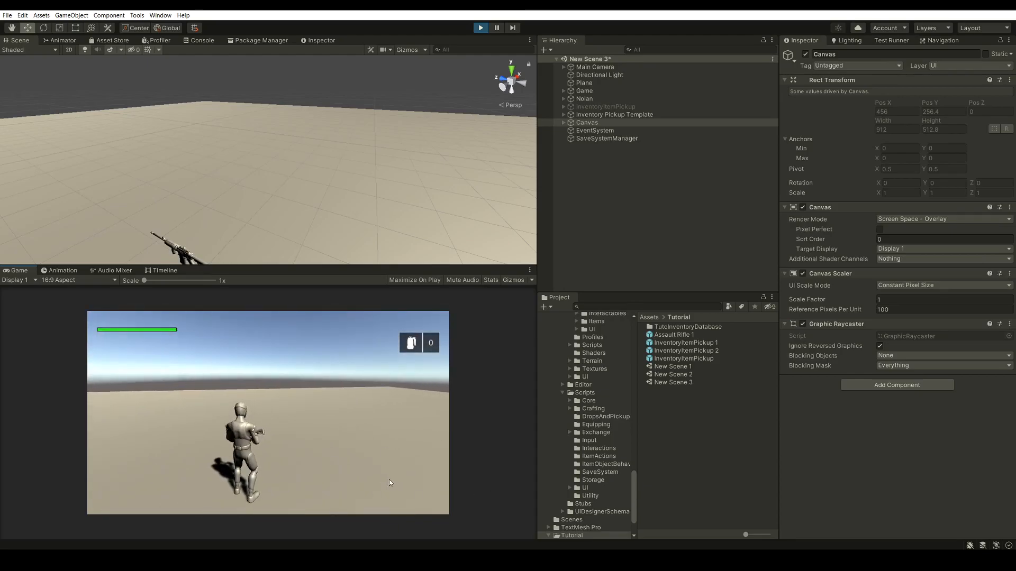
right_click(325, 458)
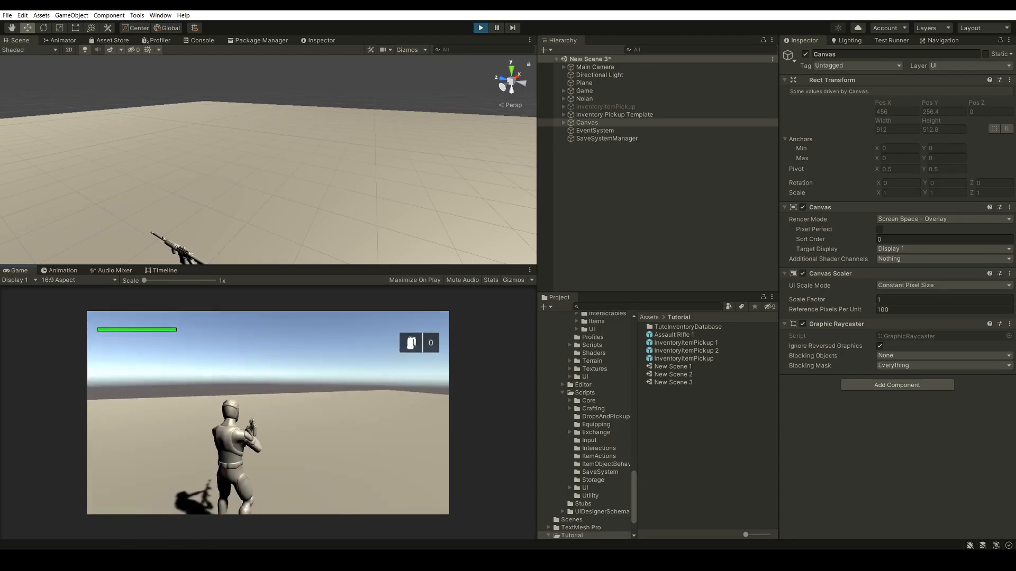
key("Escape")
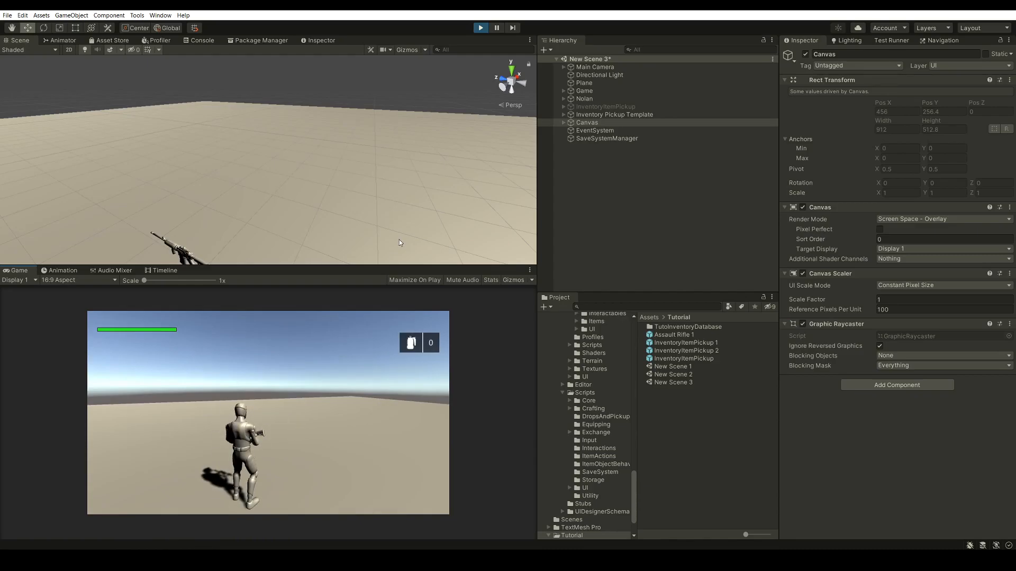
left_click(480, 27)
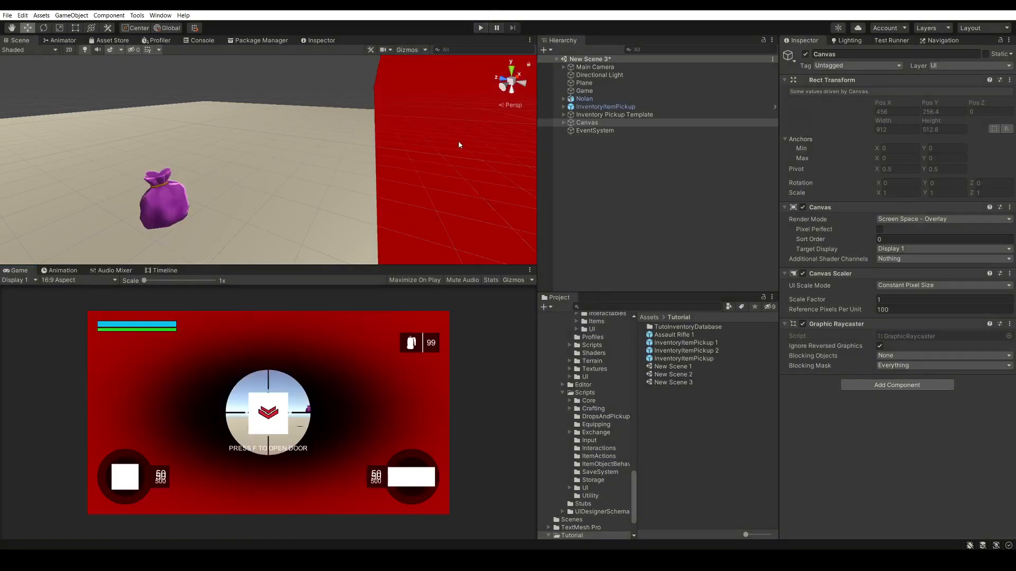
Assign the AssaultRifleIcon sprite as the UI icon of the Assault Rifle 1 prefab
left_click(674, 336)
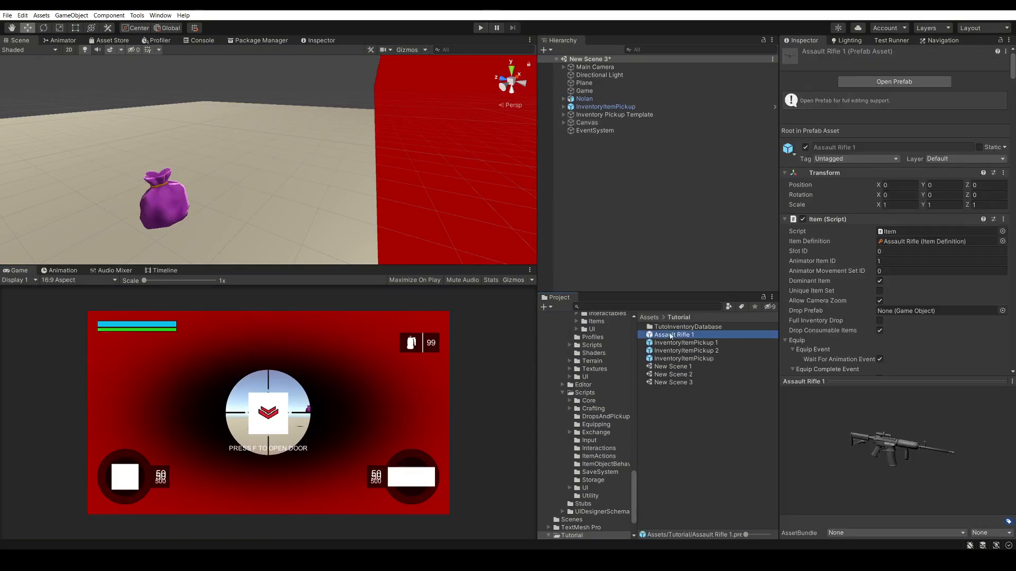
scroll(862, 197, "down", 15)
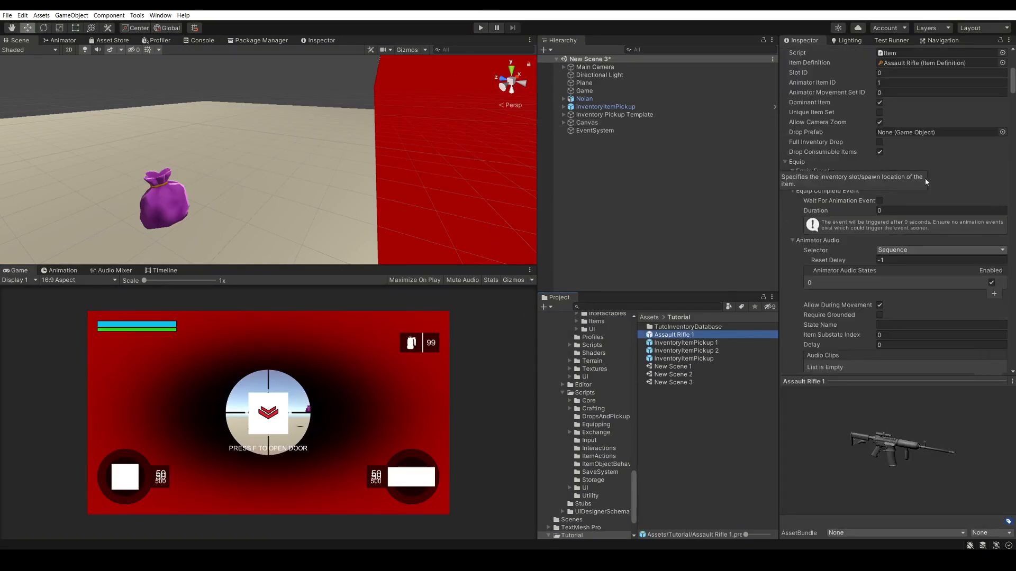
scroll(930, 172, "down", 5)
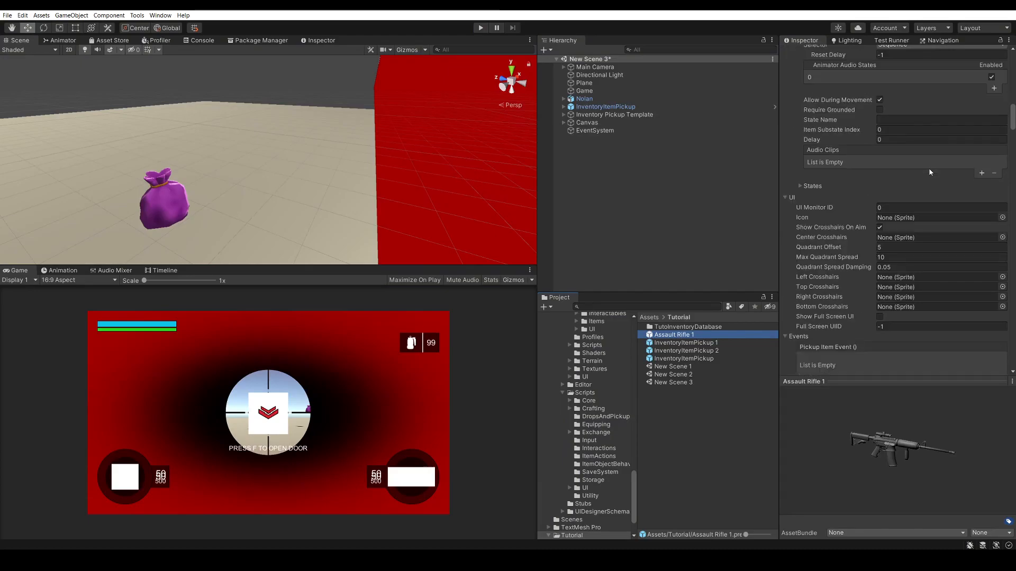
scroll(929, 172, "down", 3)
scroll(871, 157, "up", 10)
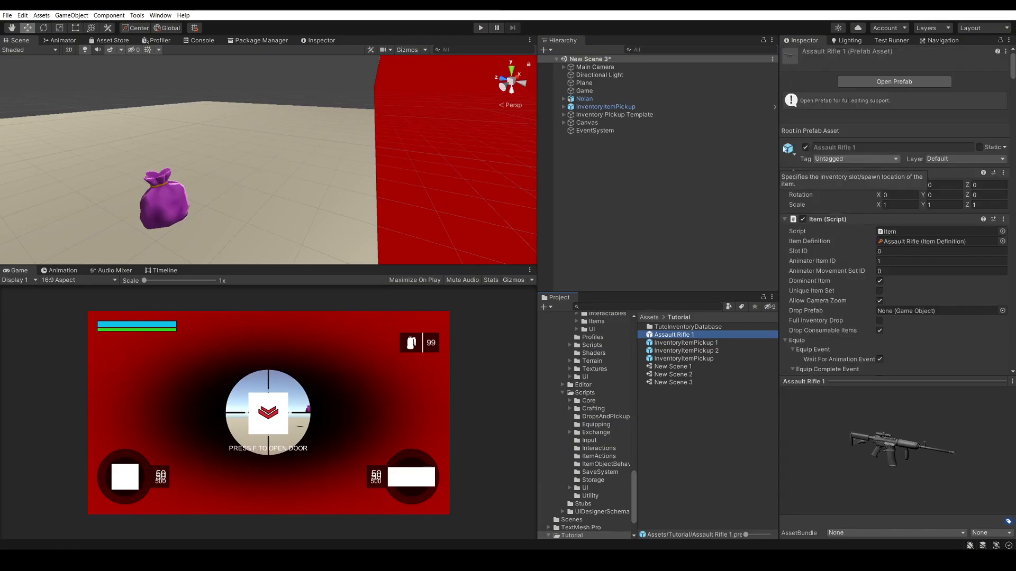
scroll(849, 176, "down", 5)
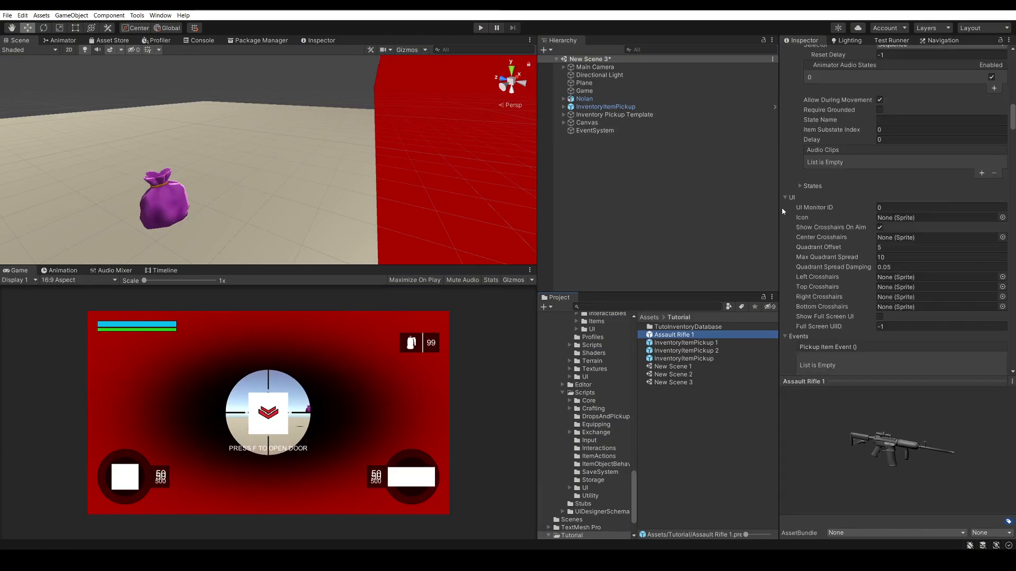
scroll(813, 199, "down", 3)
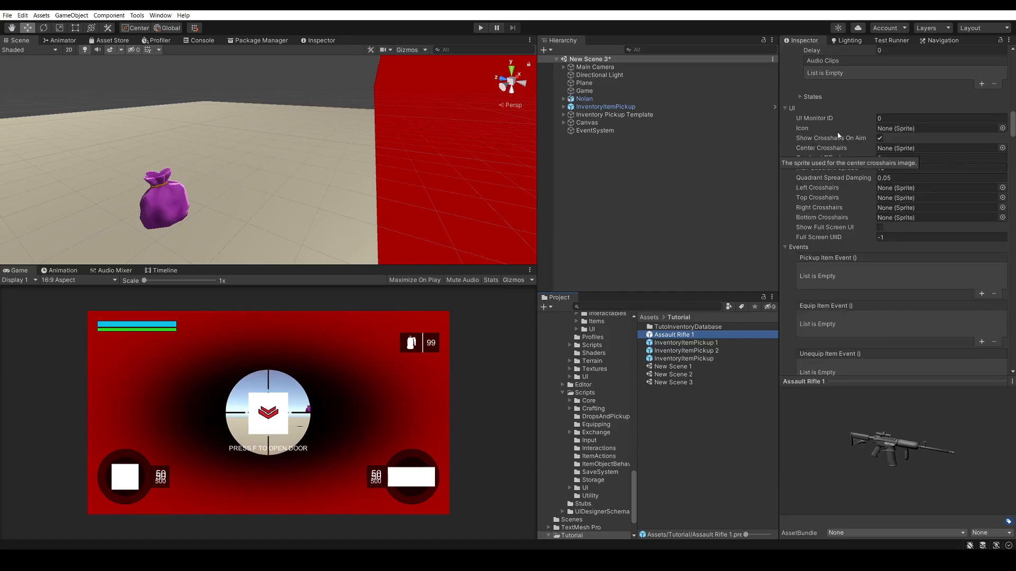
left_click(1002, 129)
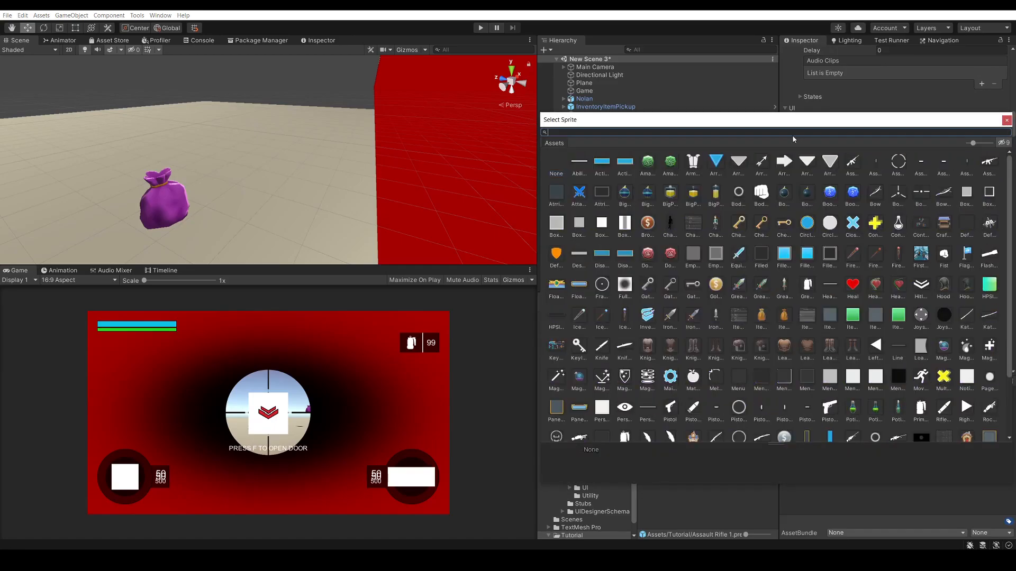
type("assaul")
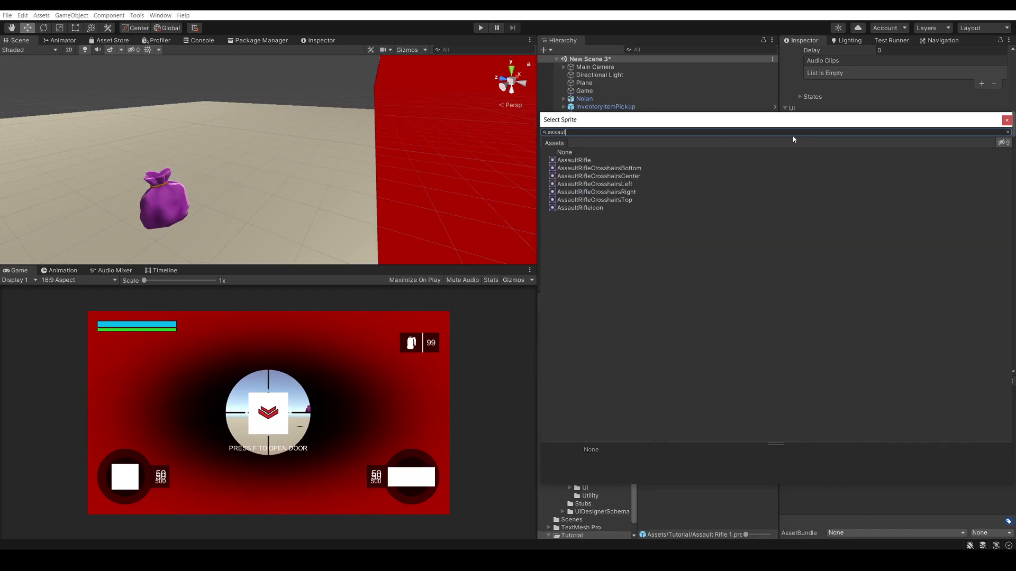
left_click(580, 208)
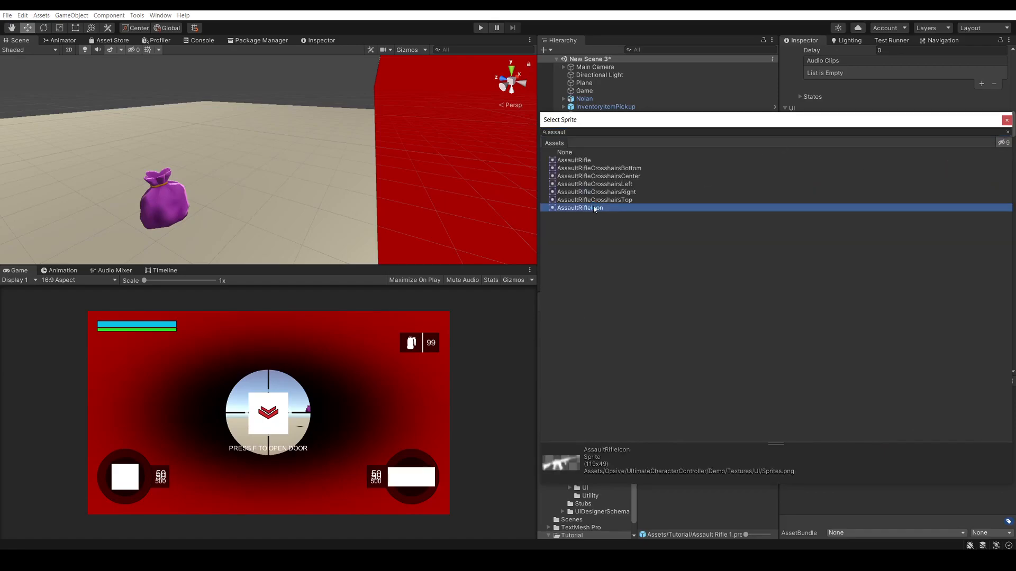
double_click(591, 208)
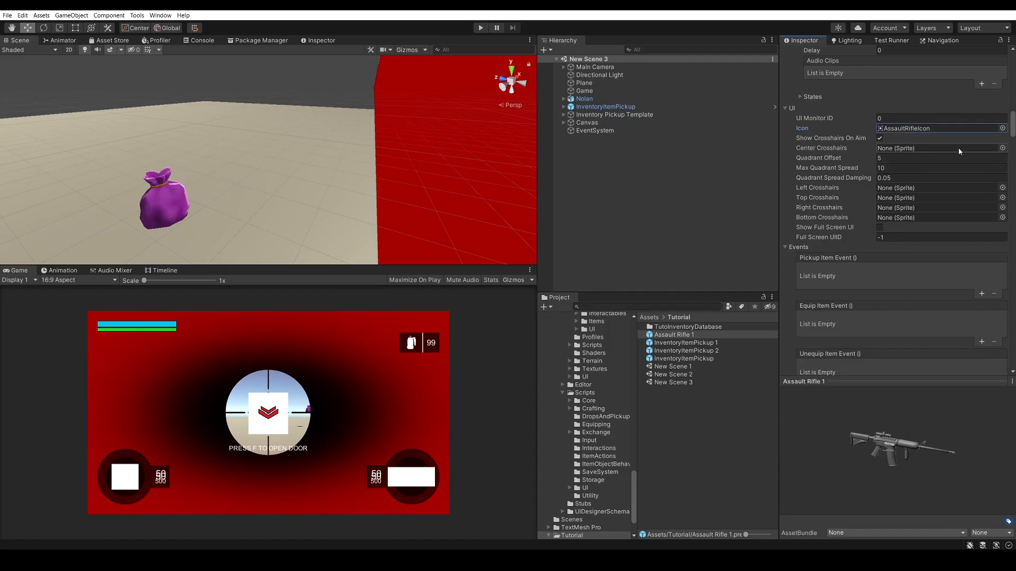
Set the Assault Rifle 1 prefab's center crosshairs to the AssaultRifleCrosshairsCenter sprite
left_click(1002, 148)
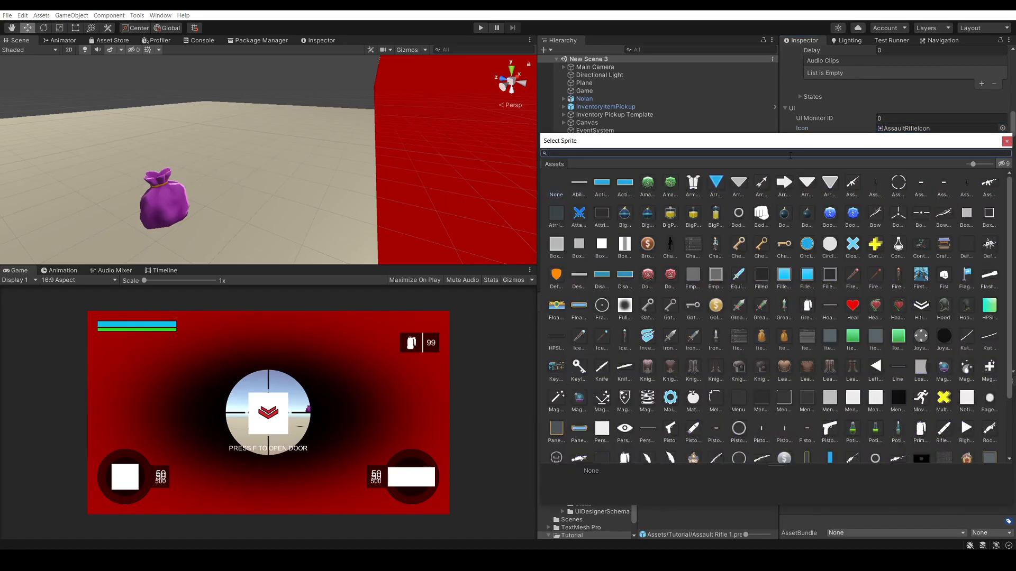
type("cro")
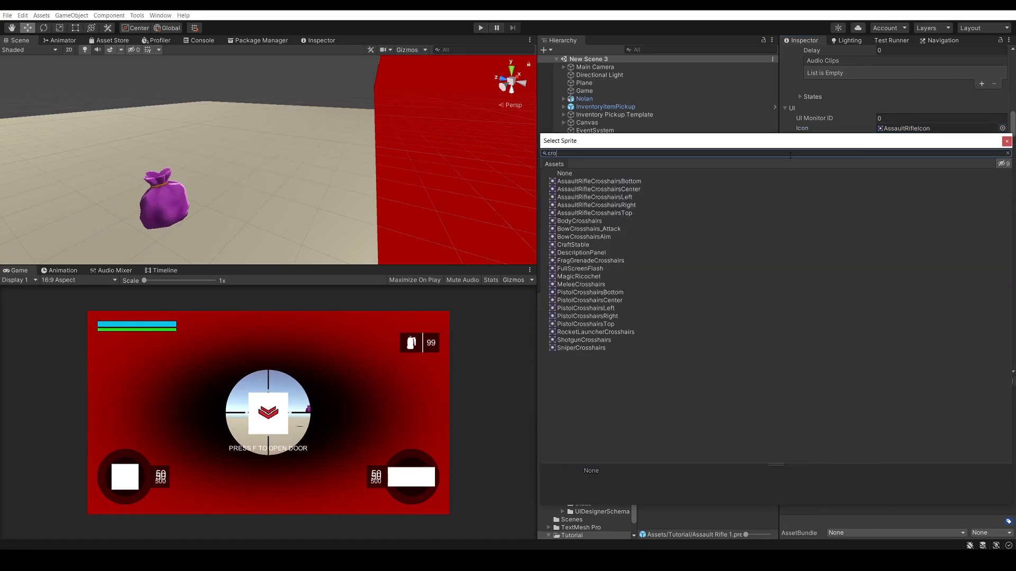
left_click(638, 189)
double_click(641, 190)
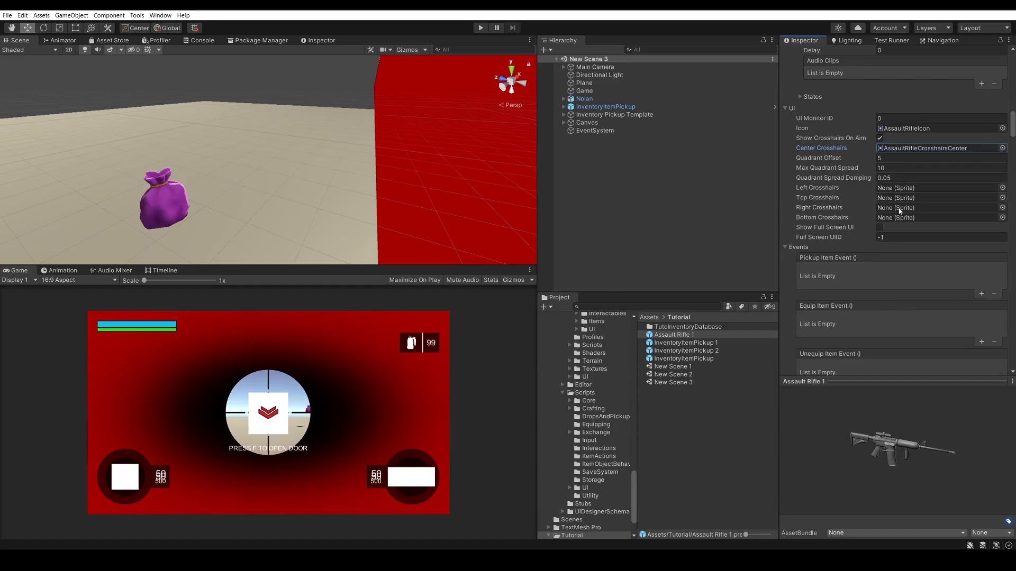
left_click(666, 211)
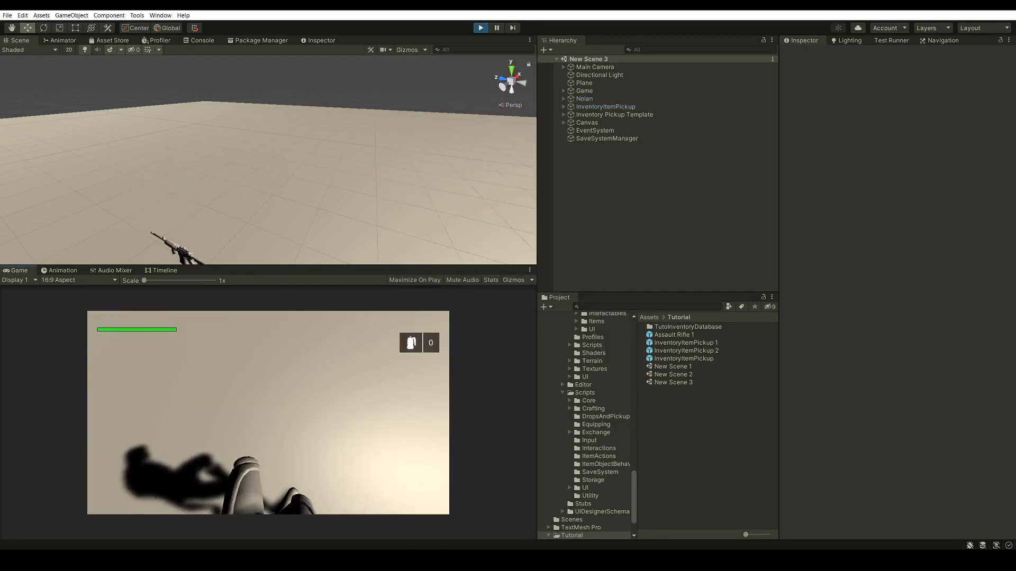
Play-test the rifle UI by collecting the InventoryItemPickup, aiming and firing several shots
key("w")
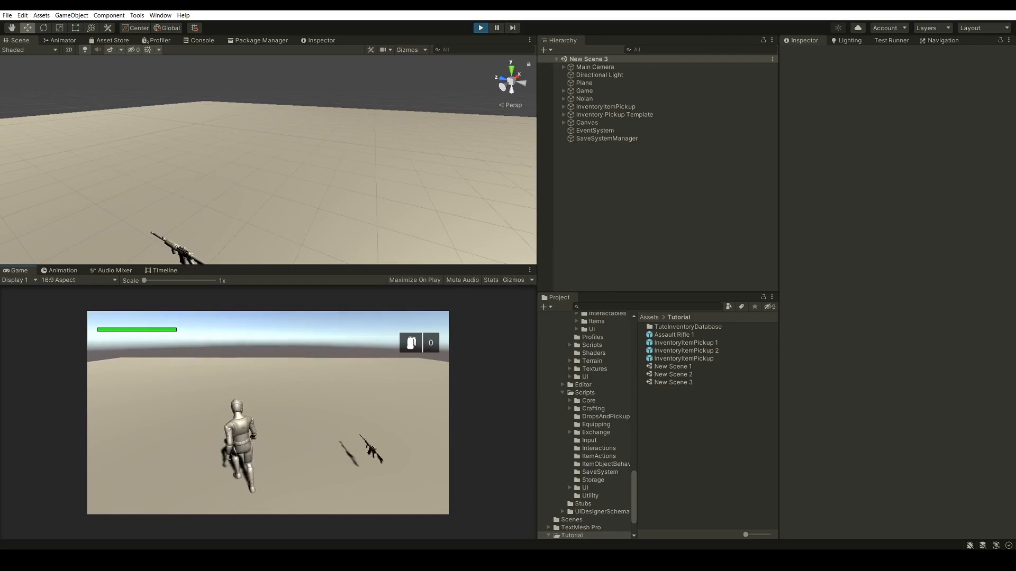
right_click(268, 412)
left_click(268, 413)
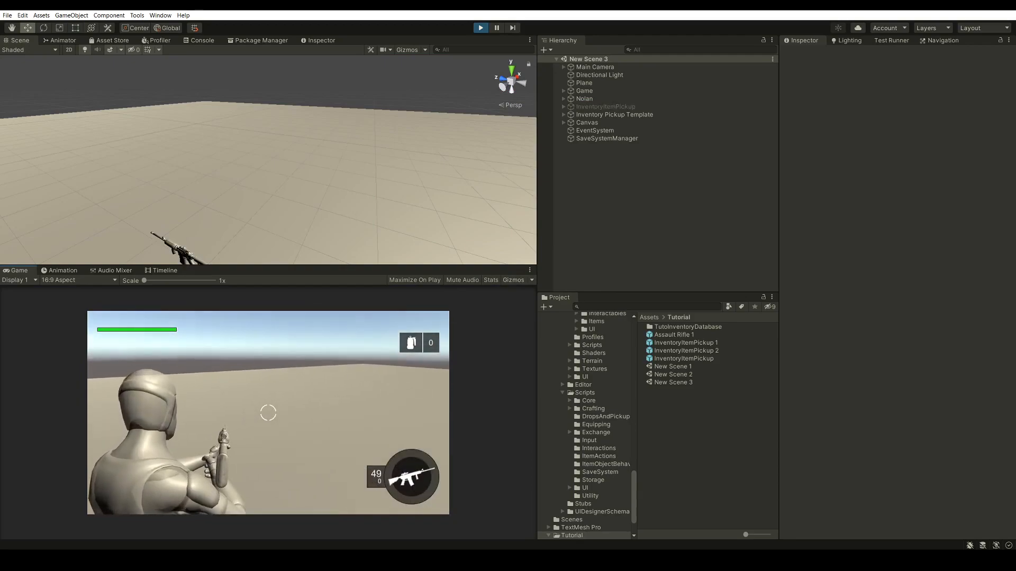
left_click(268, 412)
left_click(269, 413)
left_click(269, 412)
left_click(268, 413)
left_click(268, 413)
left_click(268, 413)
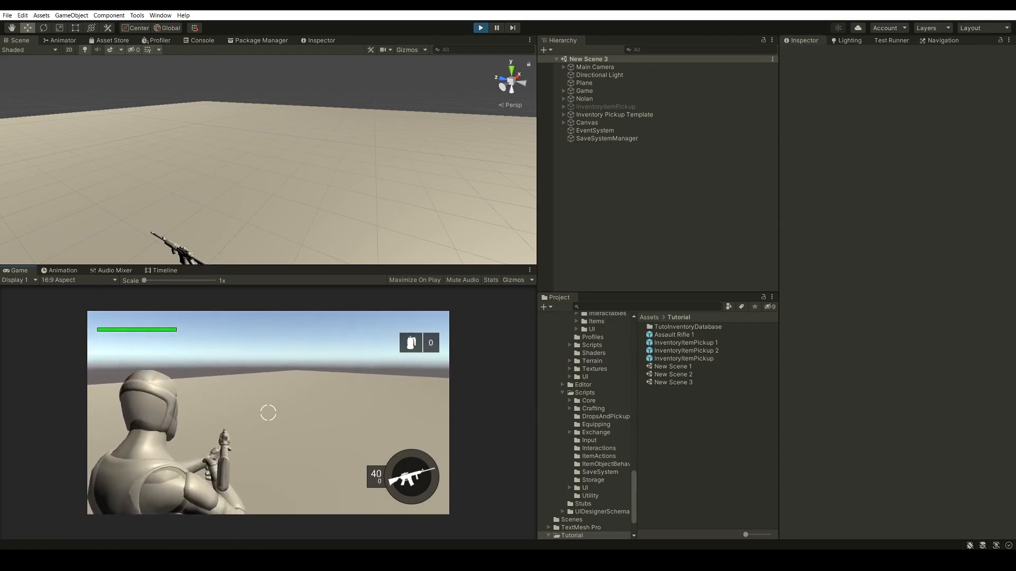
left_click(268, 413)
left_click(268, 413)
Collect the Inventory Pickup Template item and fire more aimed rifle bursts to check the ammo display, ending the play test
key("w")
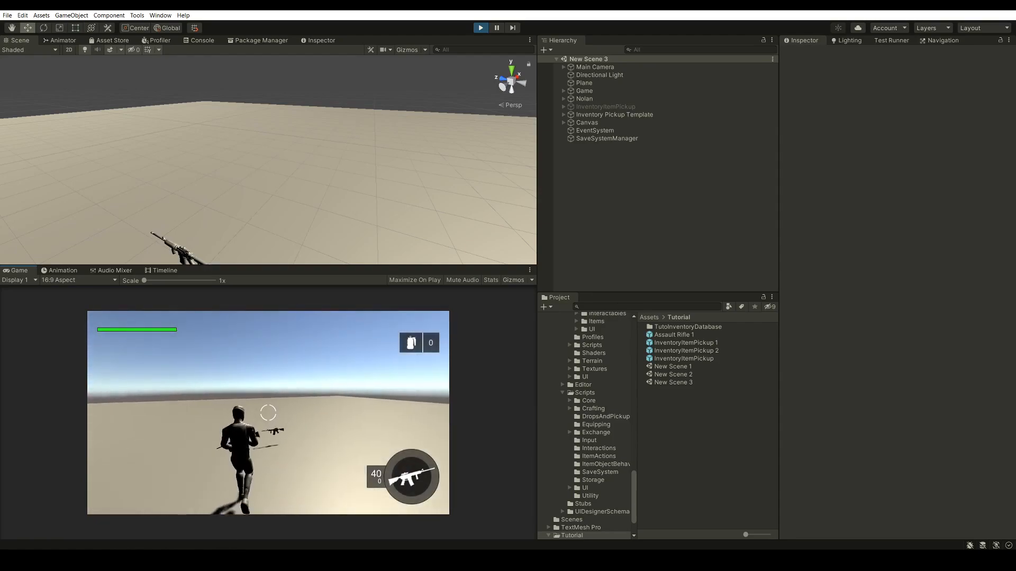
key("s")
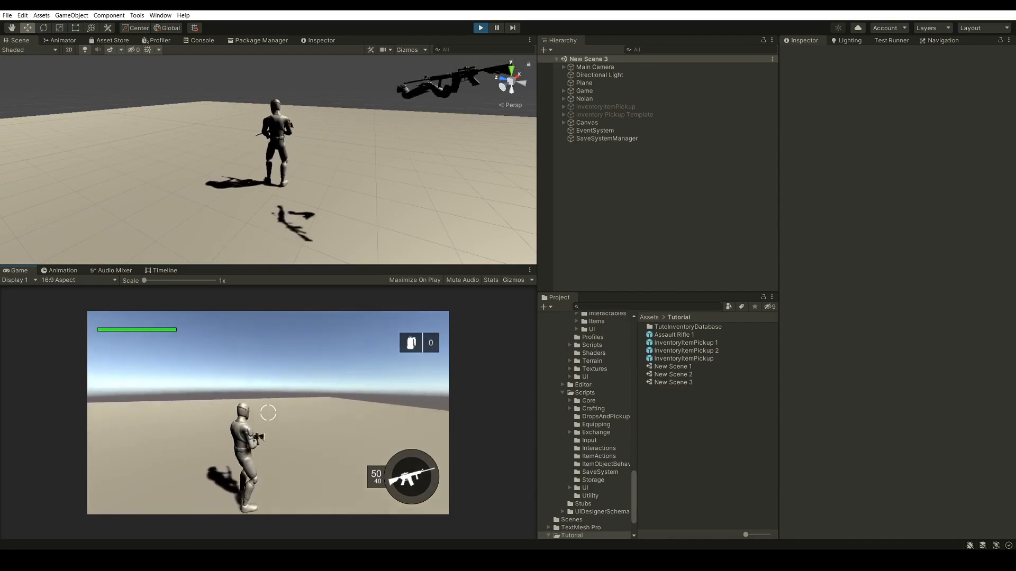
right_click(268, 413)
left_click(268, 413)
left_click(268, 413)
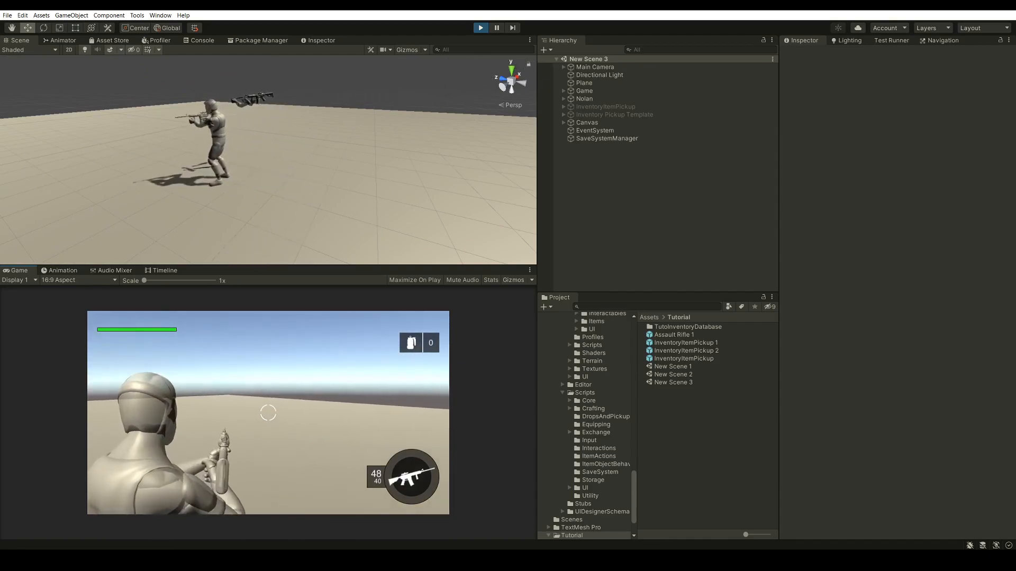
left_click(268, 413)
left_click(268, 413)
left_click(268, 413)
left_click(268, 412)
left_click(268, 413)
left_click(269, 413)
left_click(269, 413)
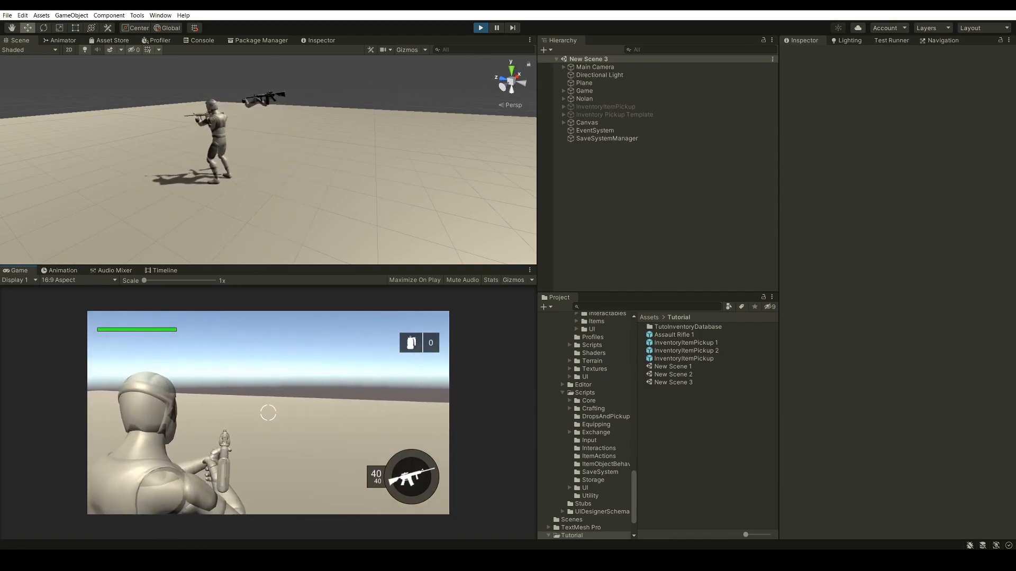
left_click(268, 412)
right_click(268, 413)
left_click(268, 412)
left_click(268, 413)
left_click(268, 413)
left_click(269, 413)
left_click(269, 412)
left_click(269, 412)
left_click(268, 413)
left_click(268, 412)
right_click(268, 412)
left_click(268, 412)
left_click(268, 413)
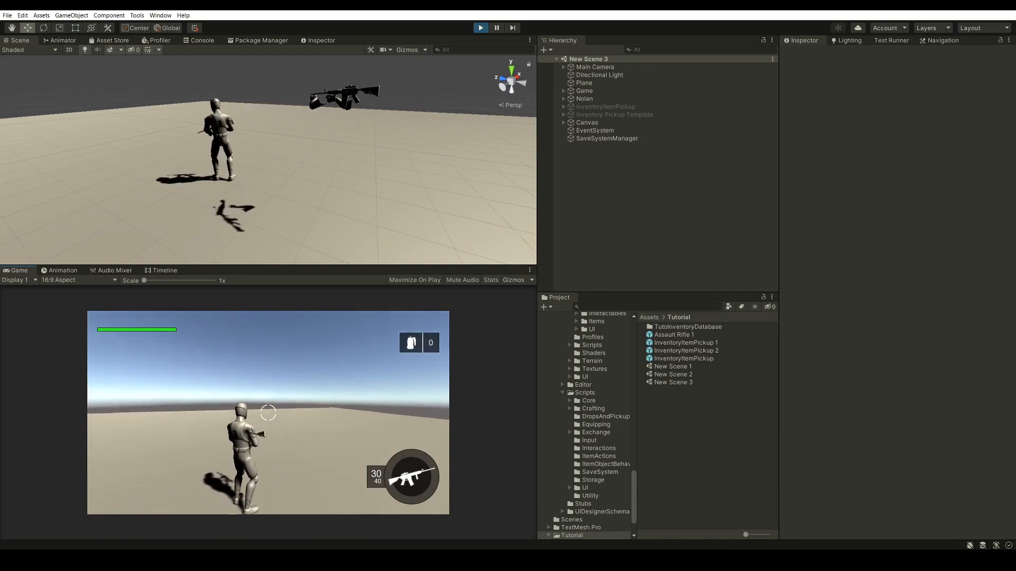
key("Escape")
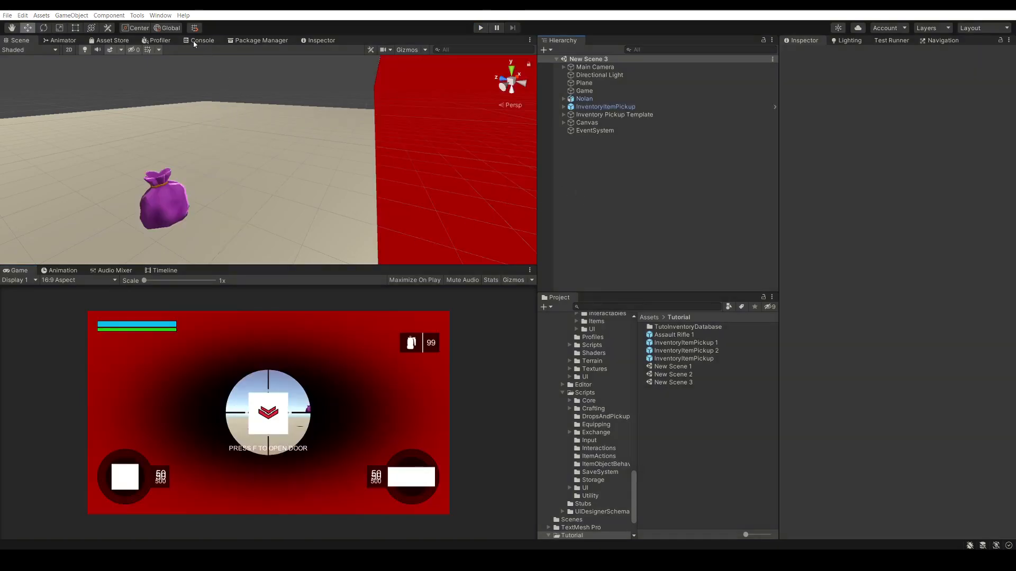
Open the UI Designer setup page of the Ultimate Inventory System's Inventory Manager
left_click(137, 15)
mouse_move(155, 28)
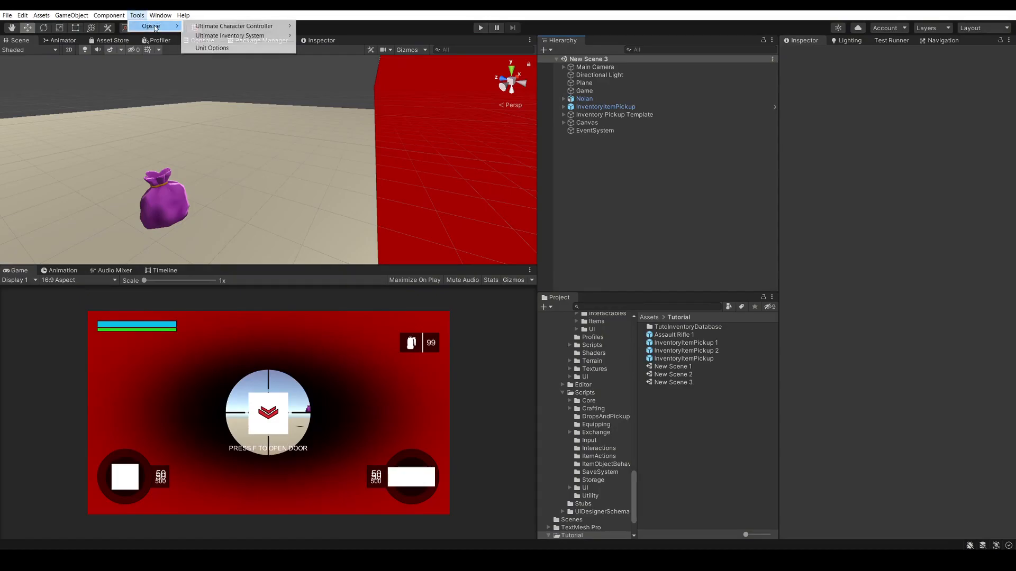
mouse_move(259, 37)
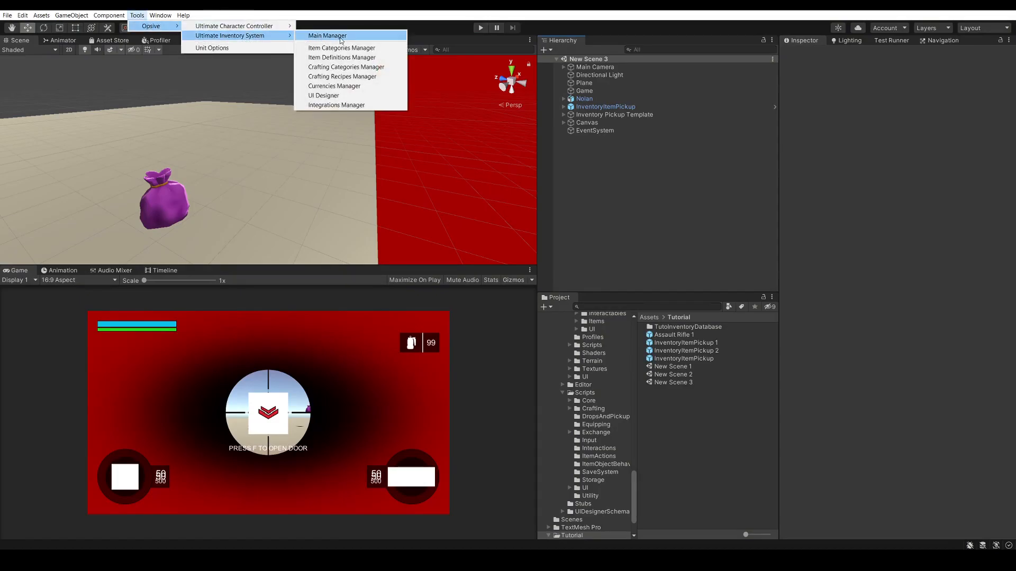
left_click(328, 36)
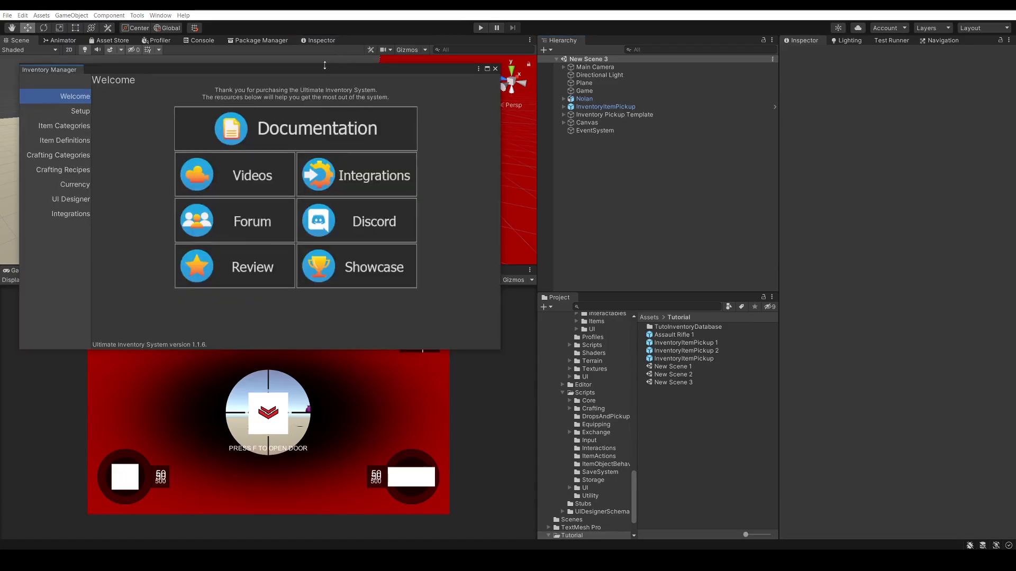
left_click_drag(298, 72, 367, 67)
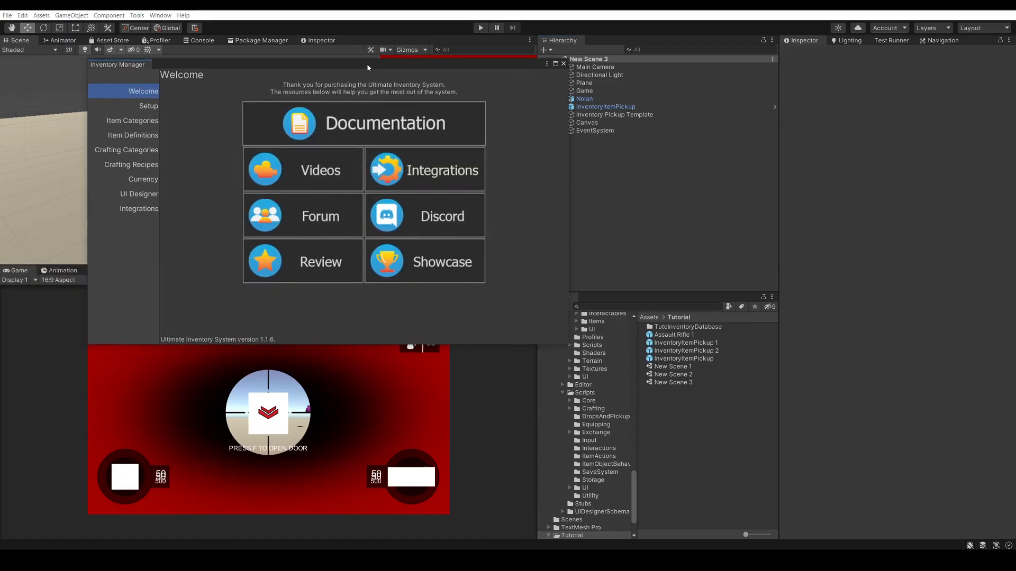
left_click(148, 106)
scroll(269, 124, "down", 3)
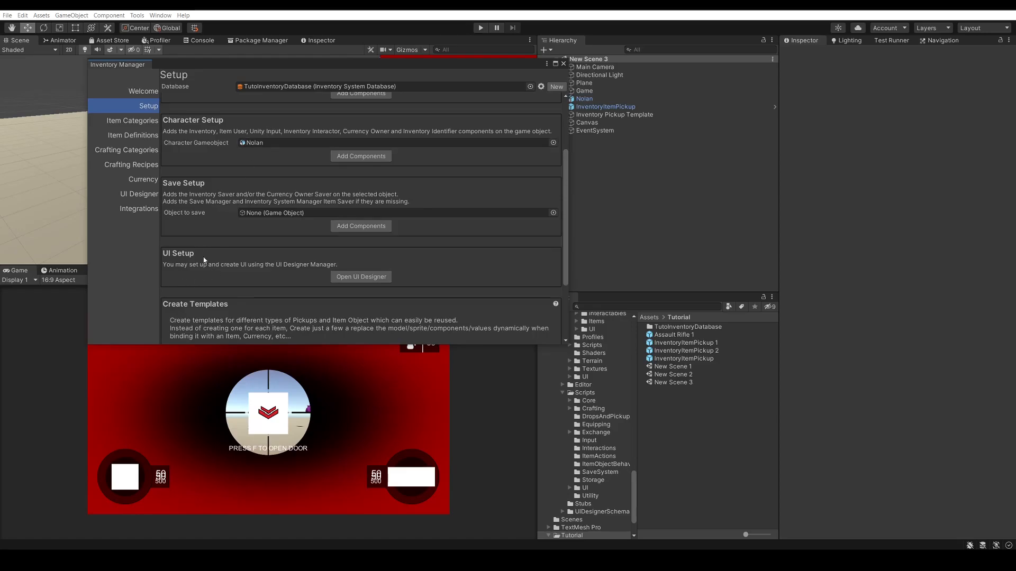
left_click(362, 277)
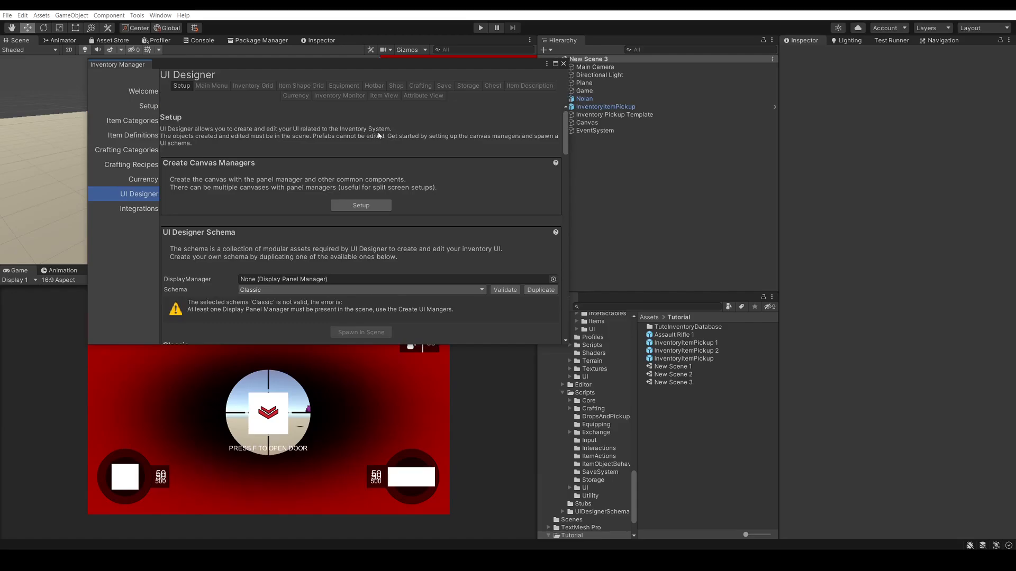
left_click_drag(418, 64, 379, 56)
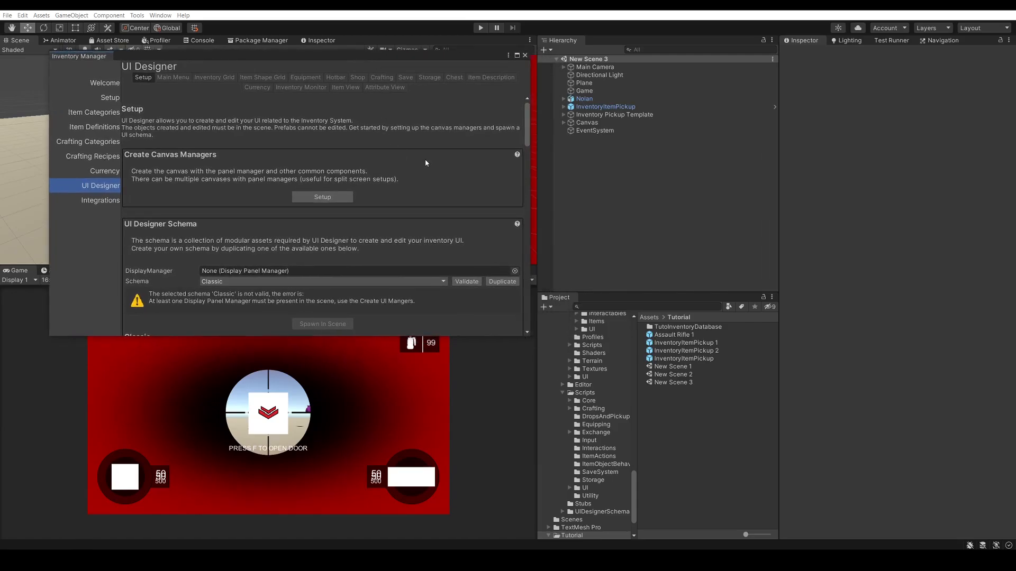
Examine the UI Designer setup page, including the Classic schema's preview images and its assigned panel and grid prefabs
scroll(418, 146, "down", 5)
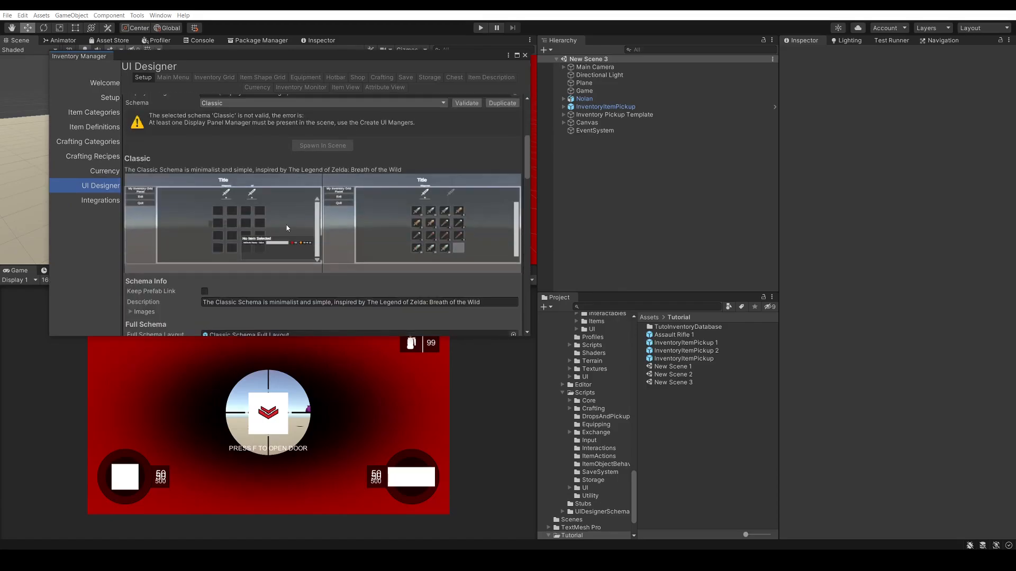
scroll(369, 229, "down", 6)
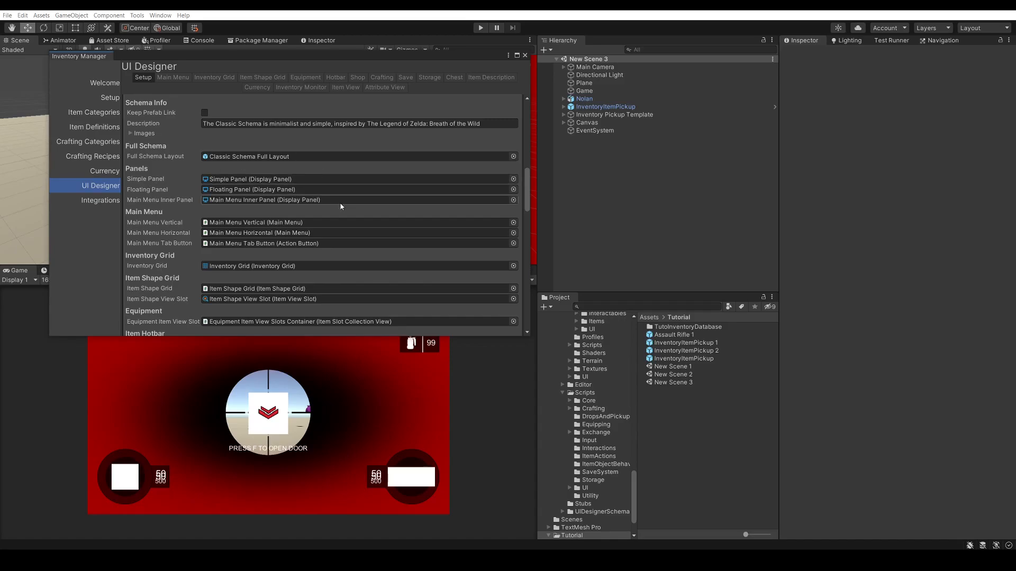
scroll(377, 215, "up", 2)
scroll(377, 214, "up", 2)
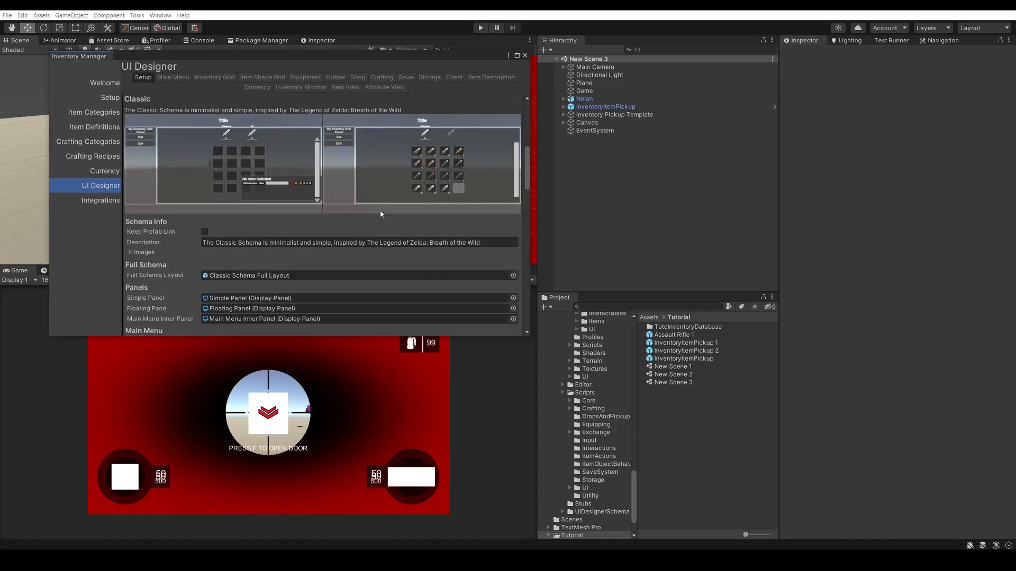
scroll(363, 214, "up", 7)
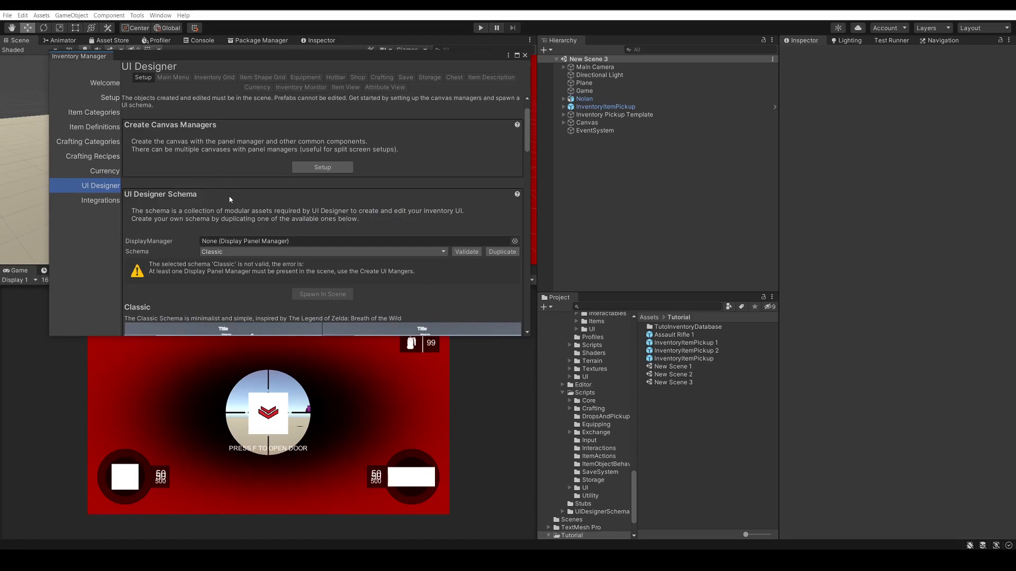
scroll(229, 200, "up", 1)
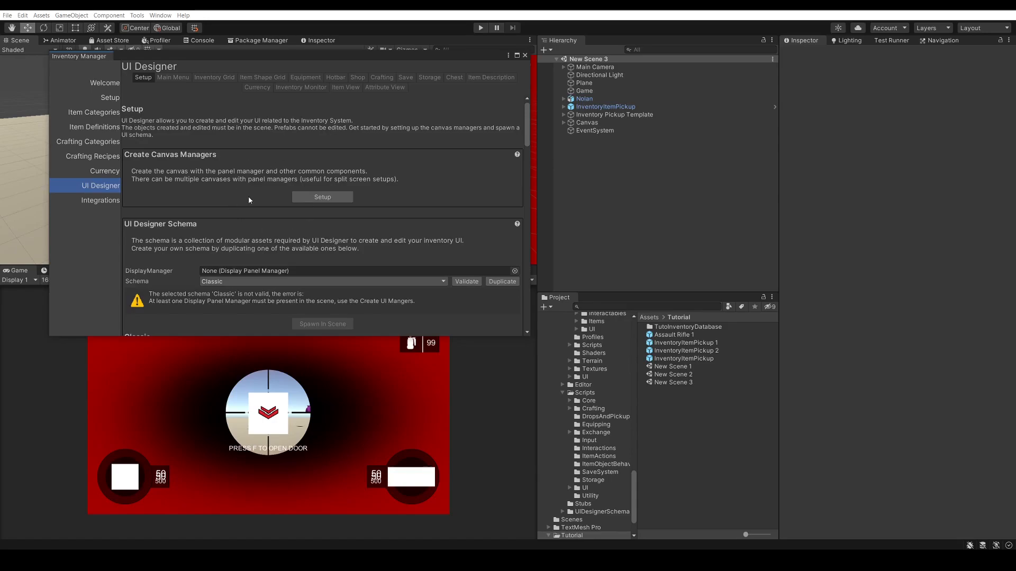
Create the canvas managers for the inventory UI and inspect the components on the Inventory Canvas object
scroll(249, 200, "down", 1)
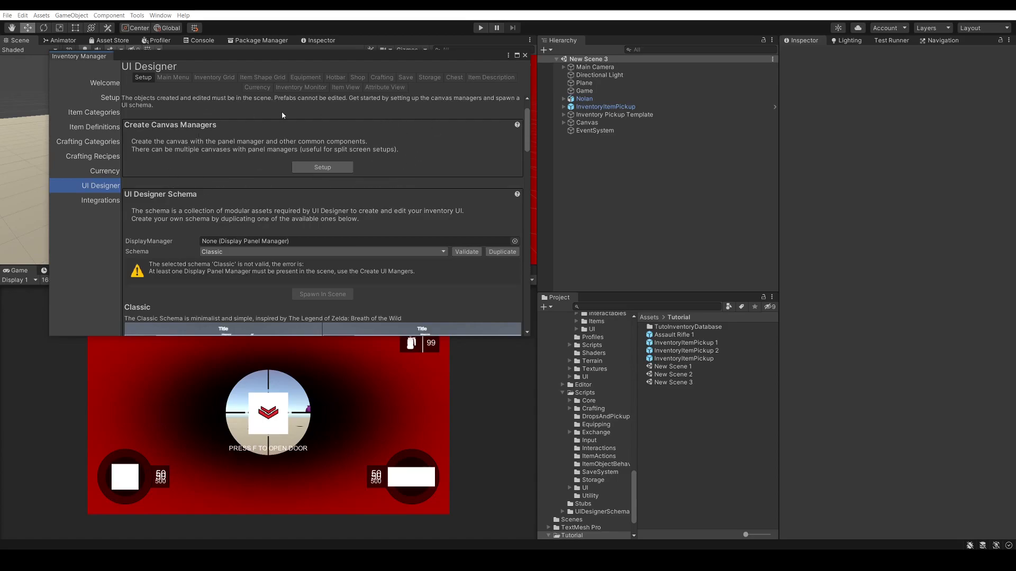
left_click(317, 168)
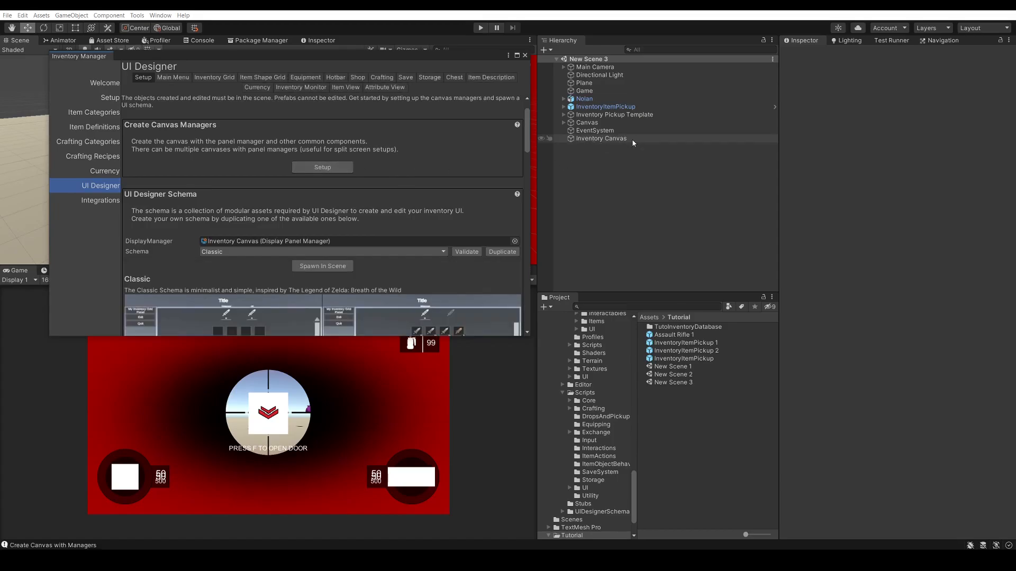
left_click(618, 138)
scroll(880, 208, "down", 5)
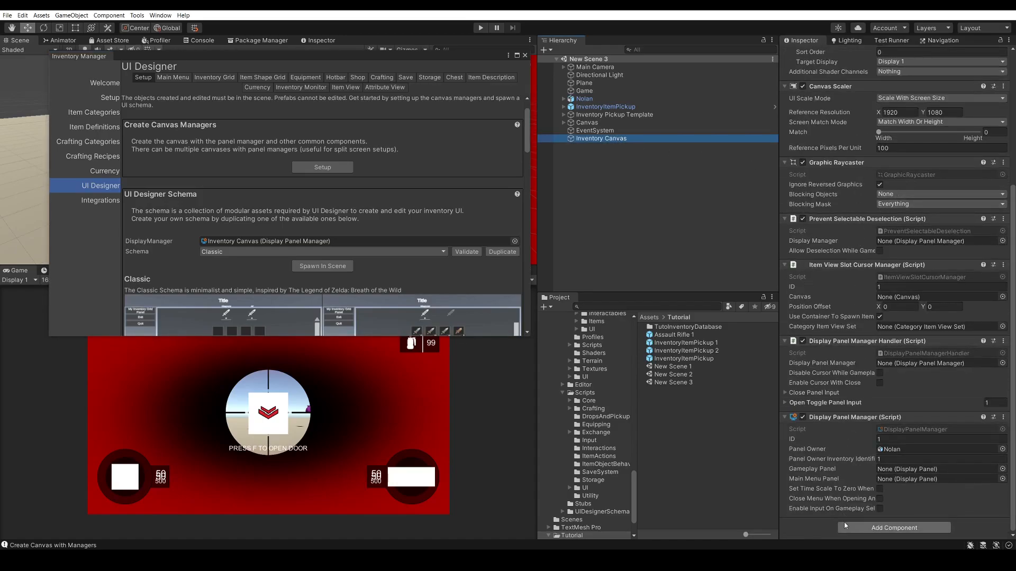
left_click(307, 196)
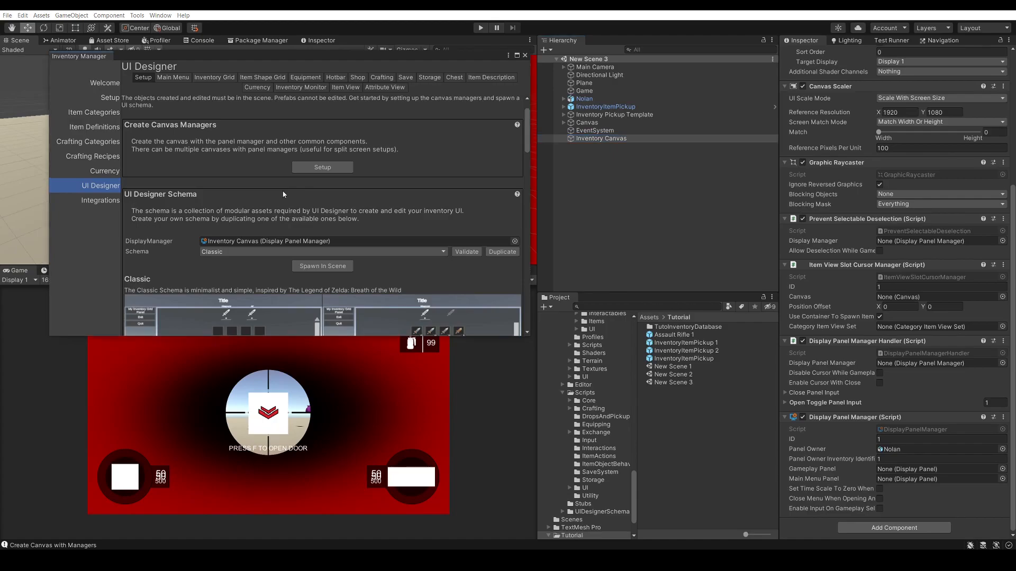
Check which display panel managers in the scene are available for the UI Designer schema
scroll(297, 195, "down", 3)
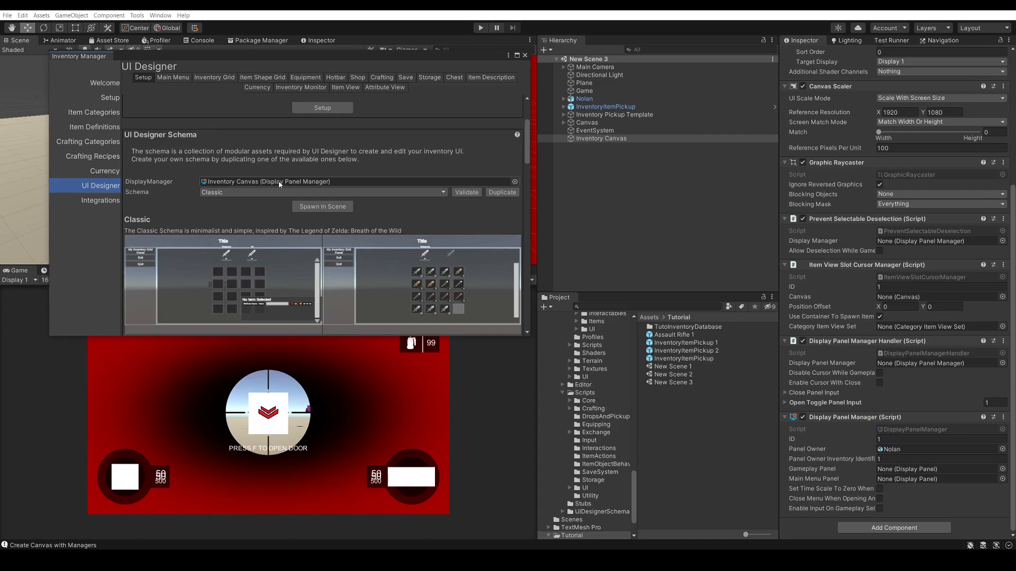
left_click(514, 182)
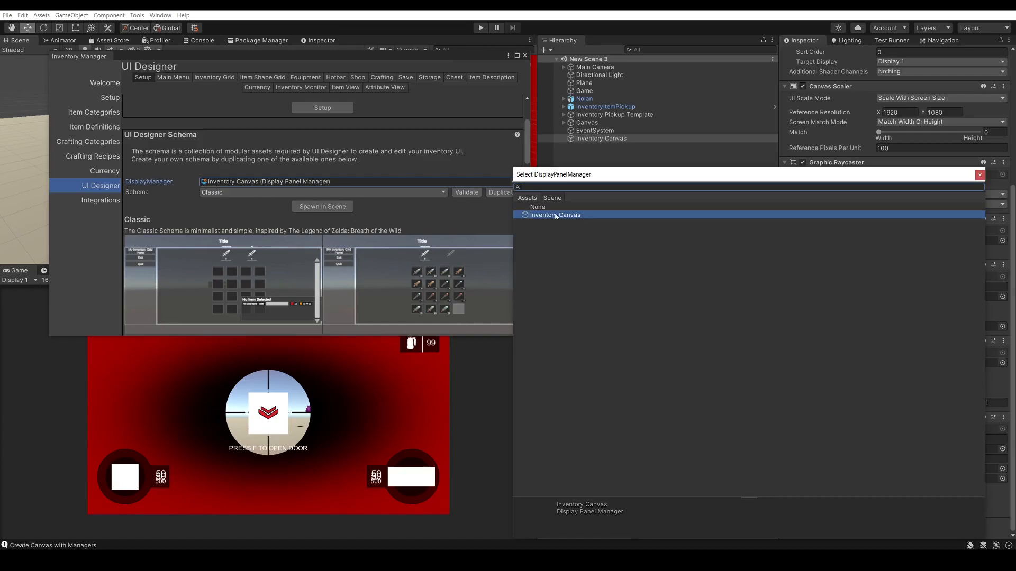
left_click(980, 175)
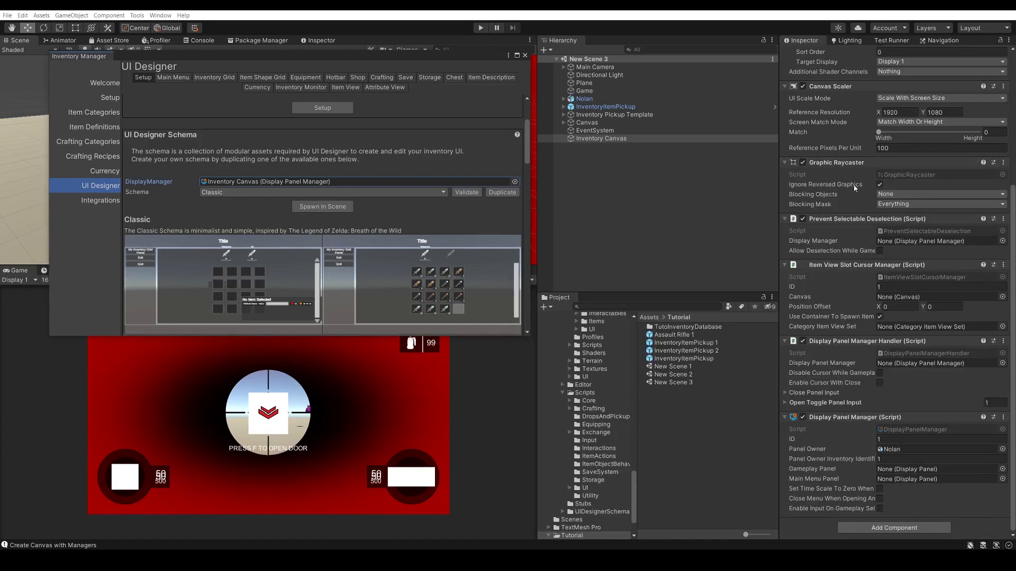
Compare the RPG and Classic UI schemas by switching between them, ending on Classic
left_click(328, 192)
left_click(233, 211)
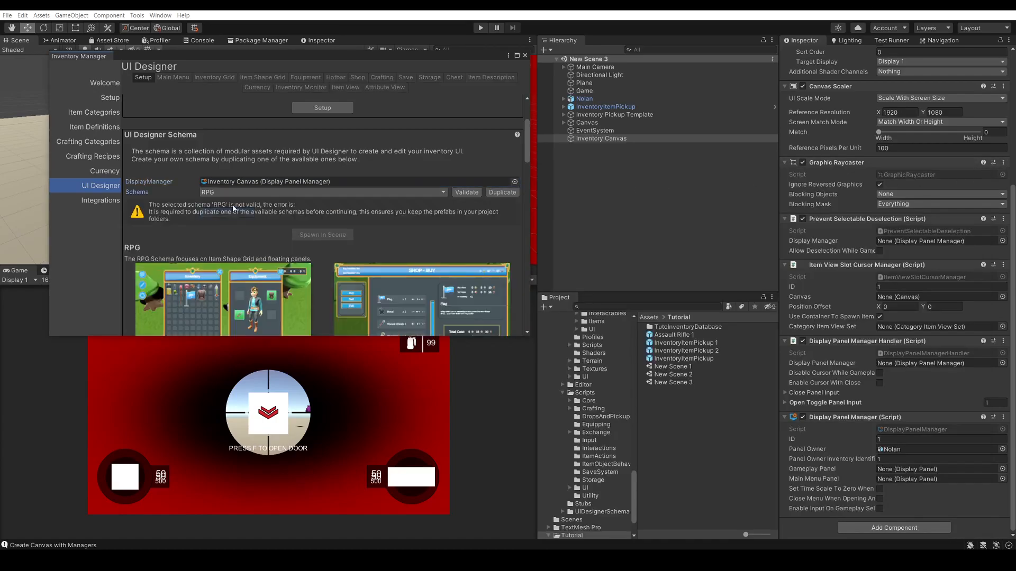
left_click(236, 192)
left_click(233, 201)
left_click(236, 192)
left_click(233, 211)
left_click(373, 192)
left_click(233, 204)
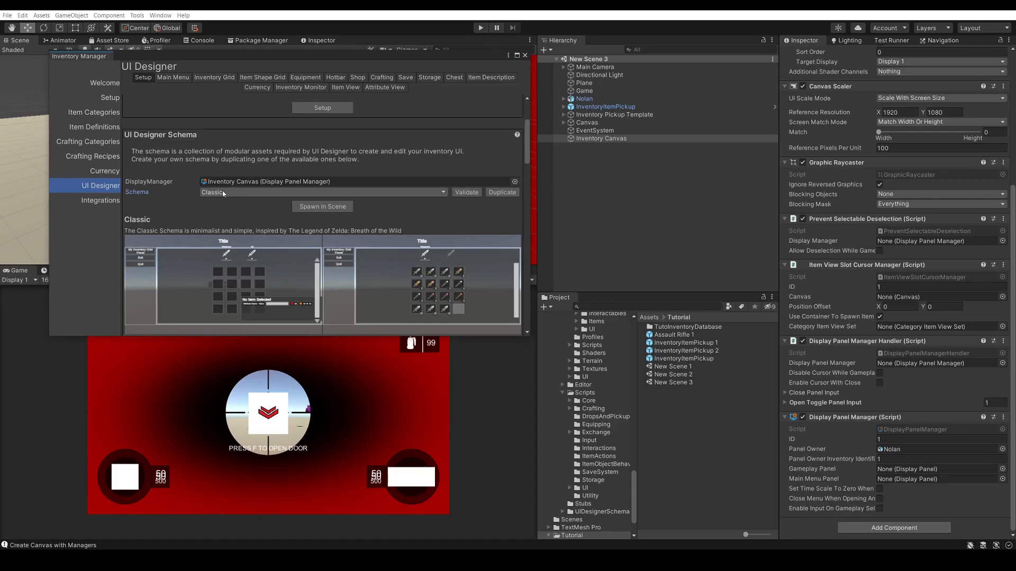
Duplicate the Classic schema into the project's Tutorial folder as TutoUIDesignerSchema.asset
left_click(500, 194)
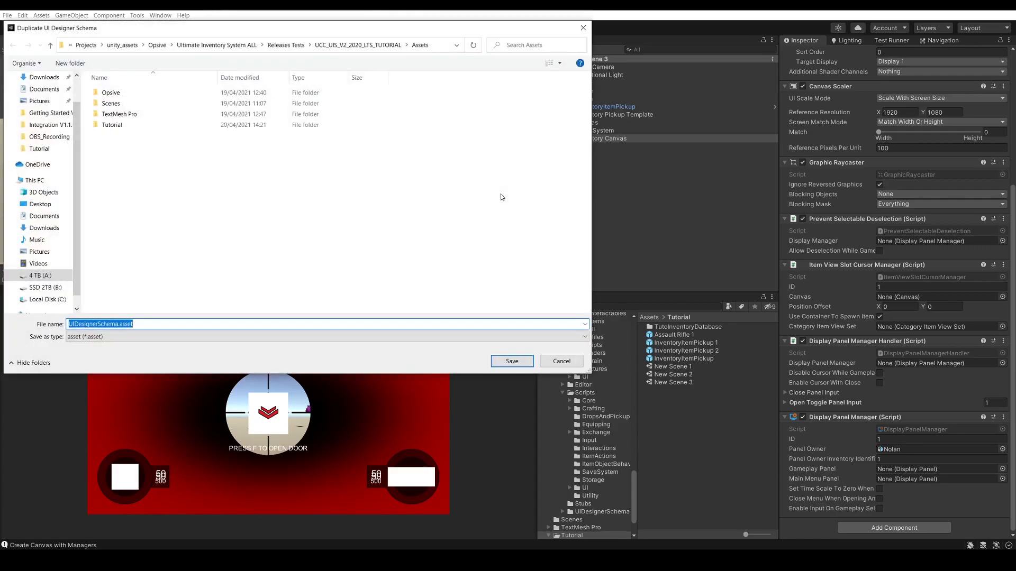
double_click(112, 126)
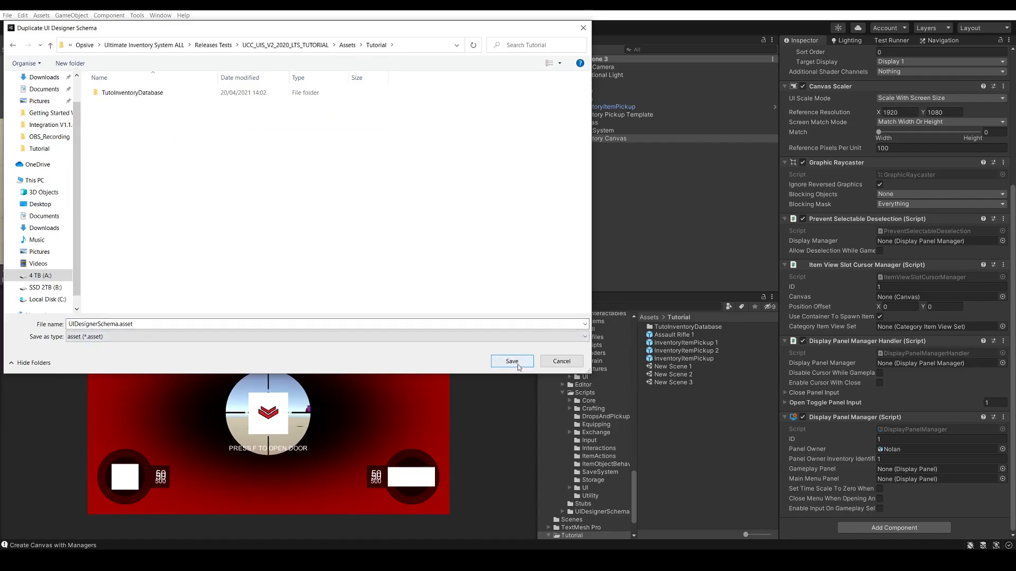
left_click(71, 322)
left_click(70, 323)
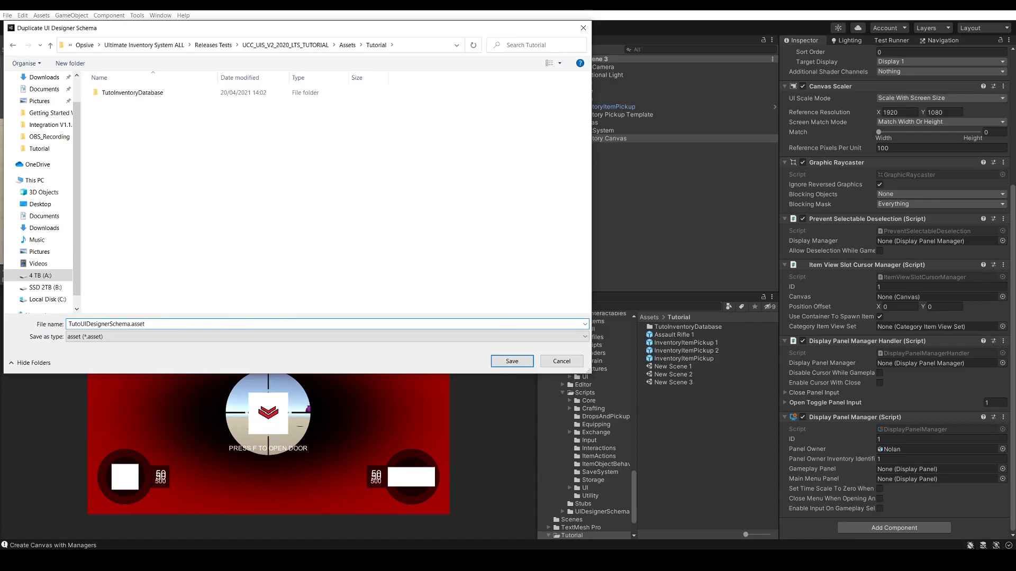
left_click(523, 361)
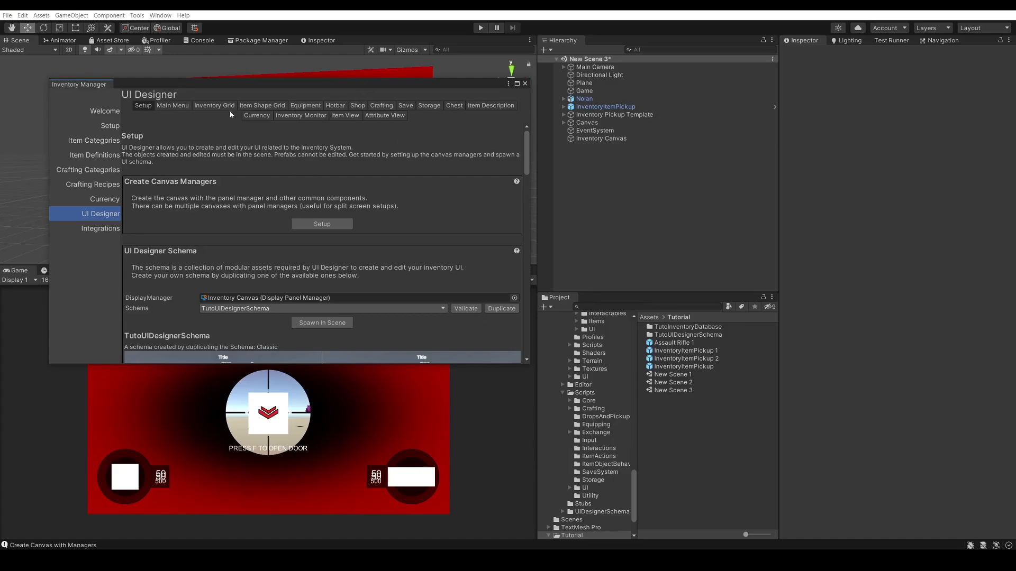
Look through the UI Designer's Main Menu, Inventory Grid, Item Shape Grid and Equipment creation options
left_click(179, 106)
left_click(214, 106)
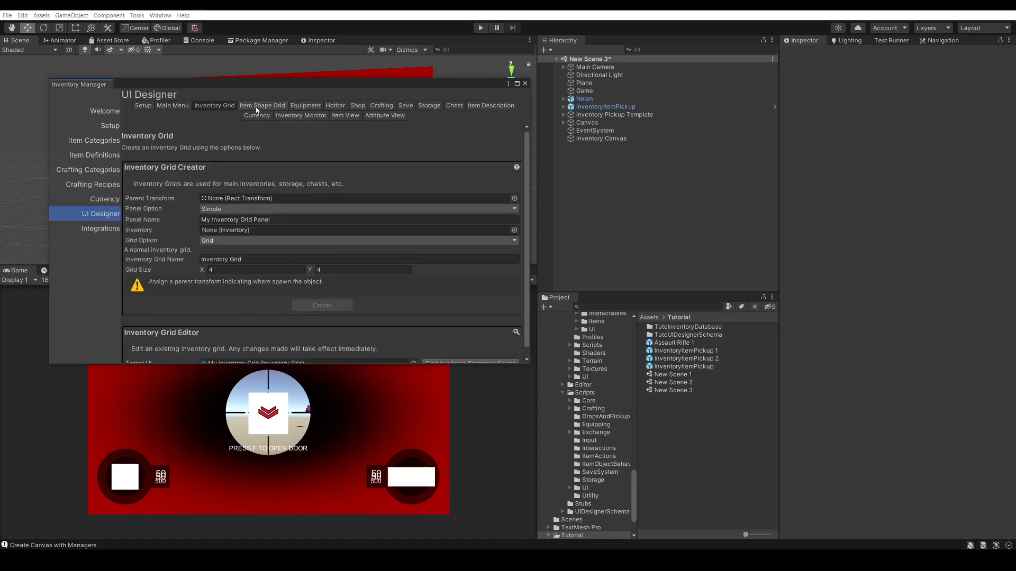
left_click(257, 107)
left_click(305, 108)
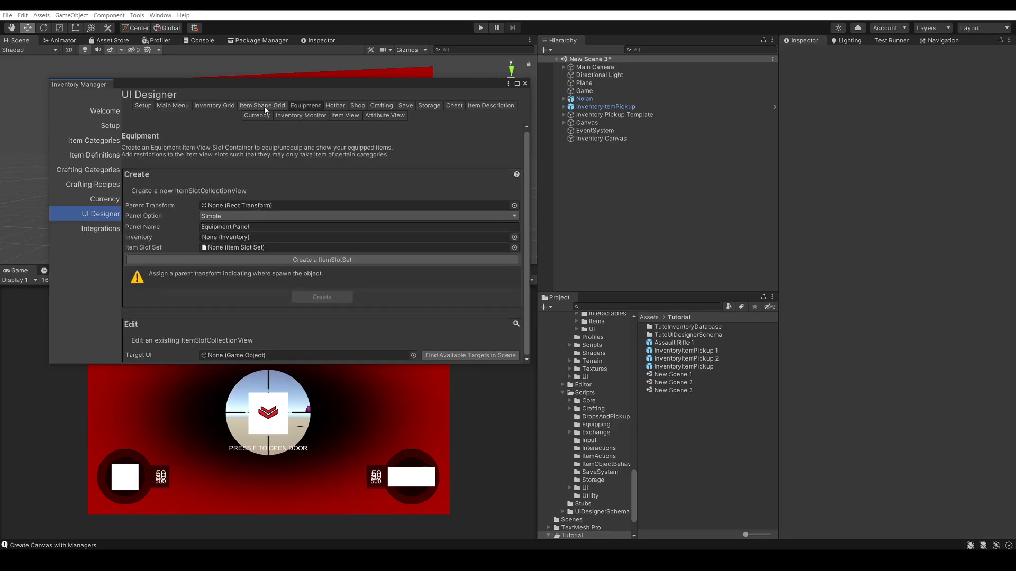
left_click(187, 107)
left_click(214, 107)
left_click(249, 108)
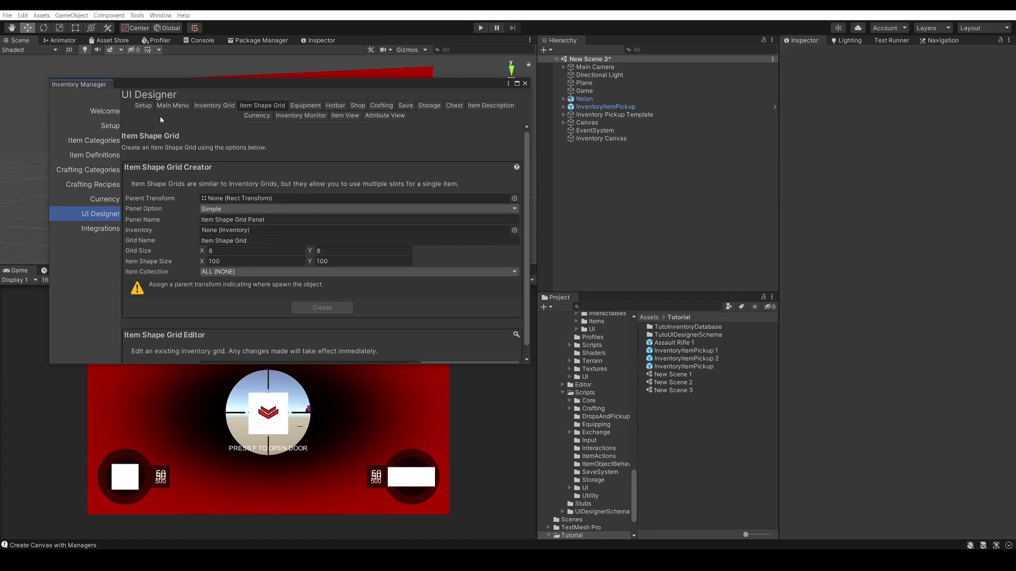
Spawn the full TutoUIDesignerSchema UI layout in the scene and close the Inventory Manager
left_click(143, 106)
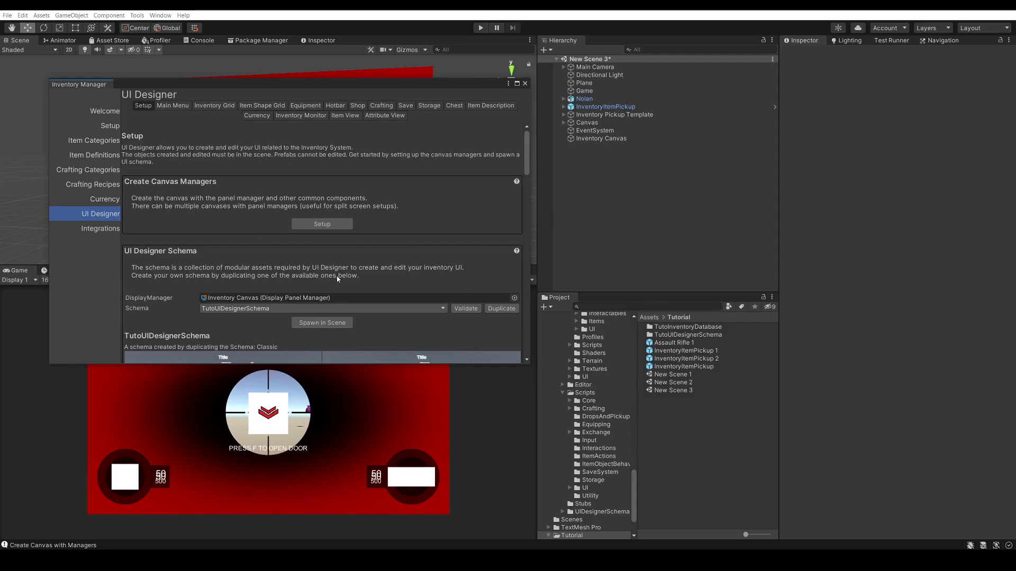
left_click(322, 323)
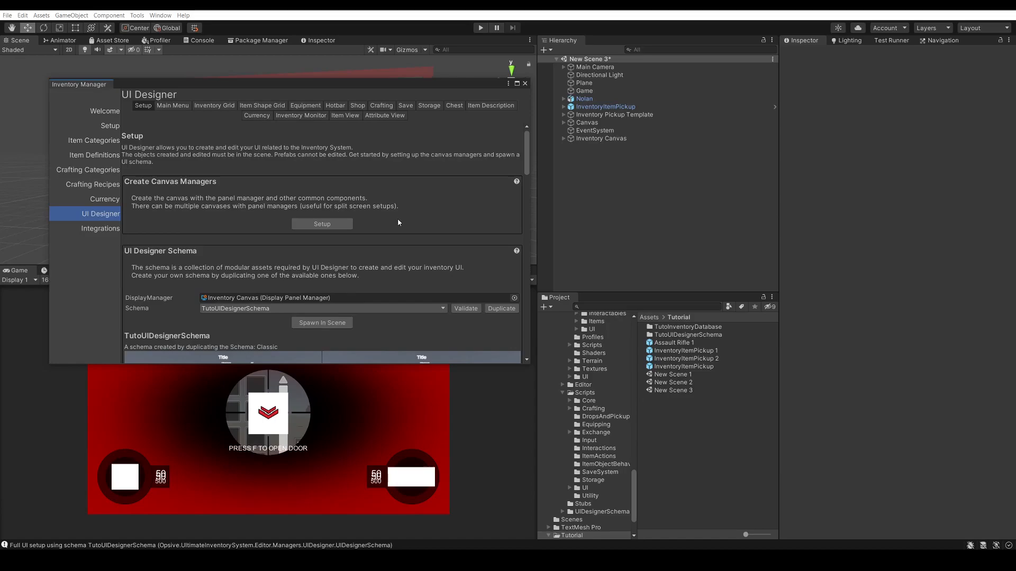
left_click(524, 84)
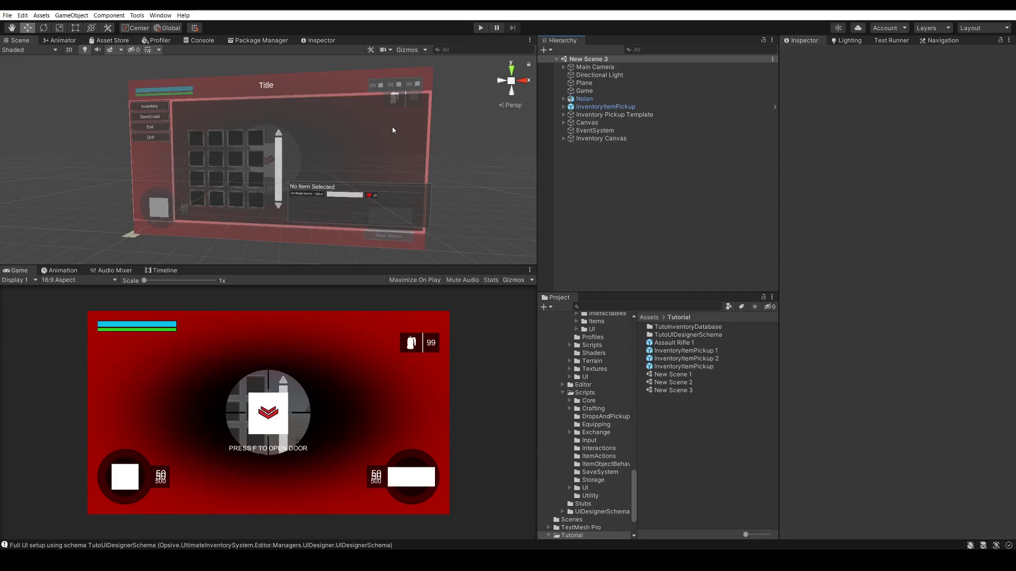
Play-test the scene by opening the inventory grid, backing out to the main menu and reopening the inventory
left_click(480, 29)
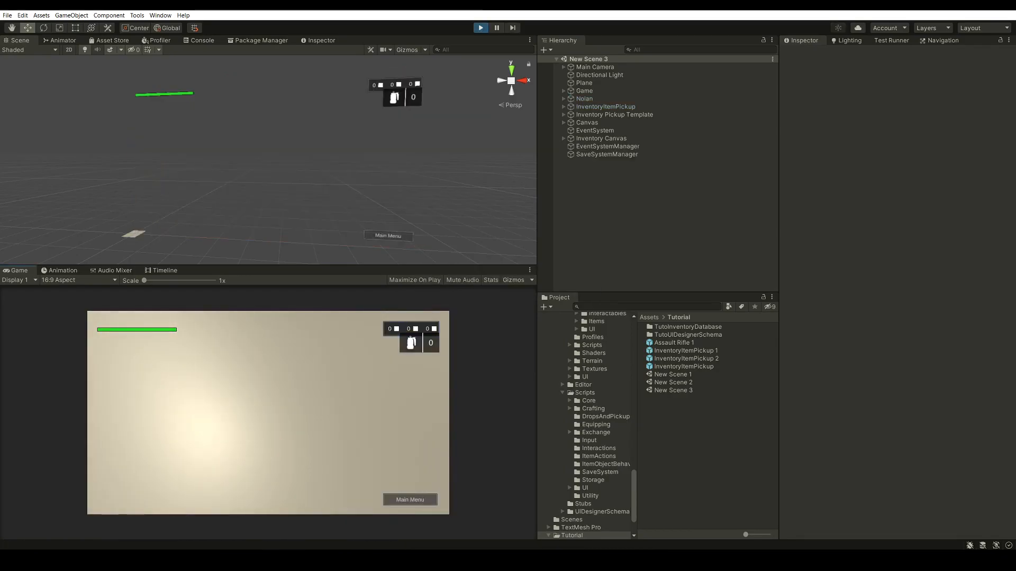
key("i")
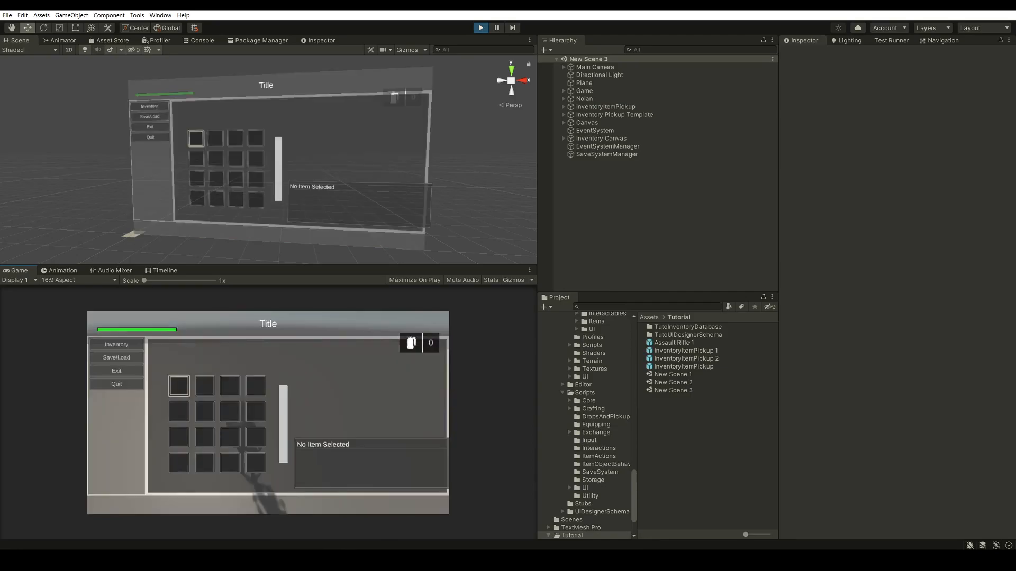
key("Escape")
key("Escape")
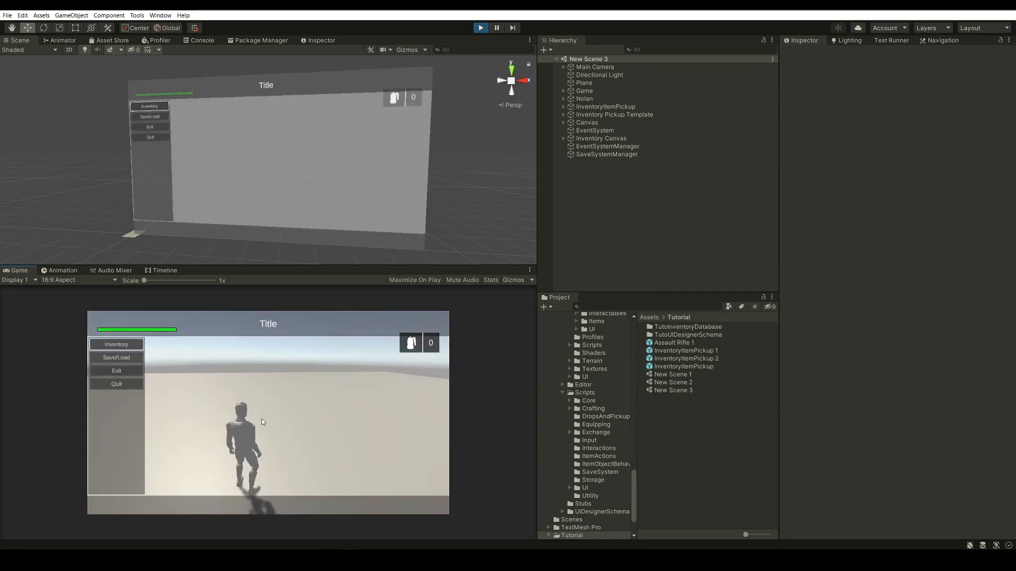
key("i")
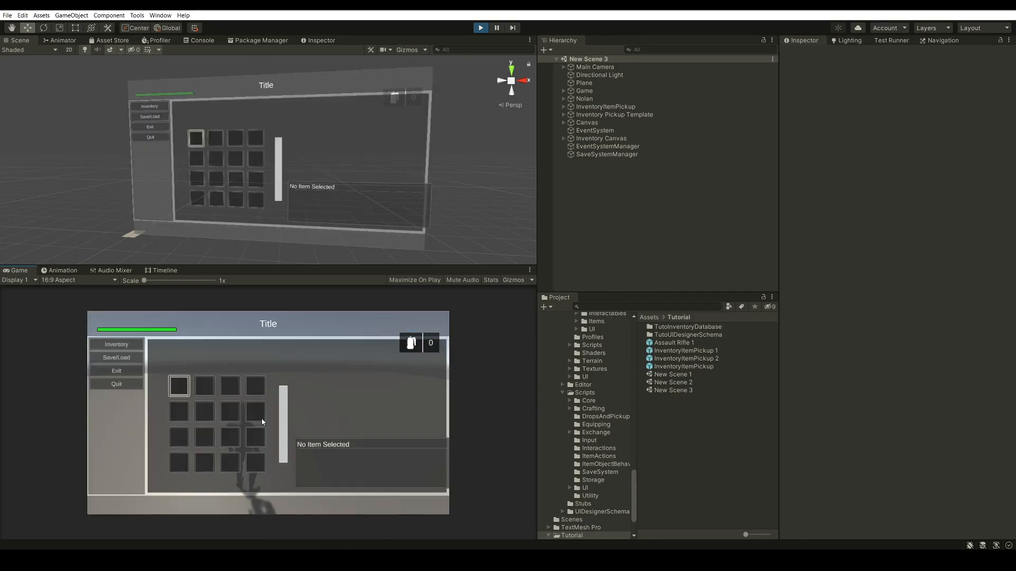
Close the menus, walk the character into the nearby template pickup, and open the main menu's inventory to check the collected items
key("Escape")
key("Escape")
left_click(251, 414)
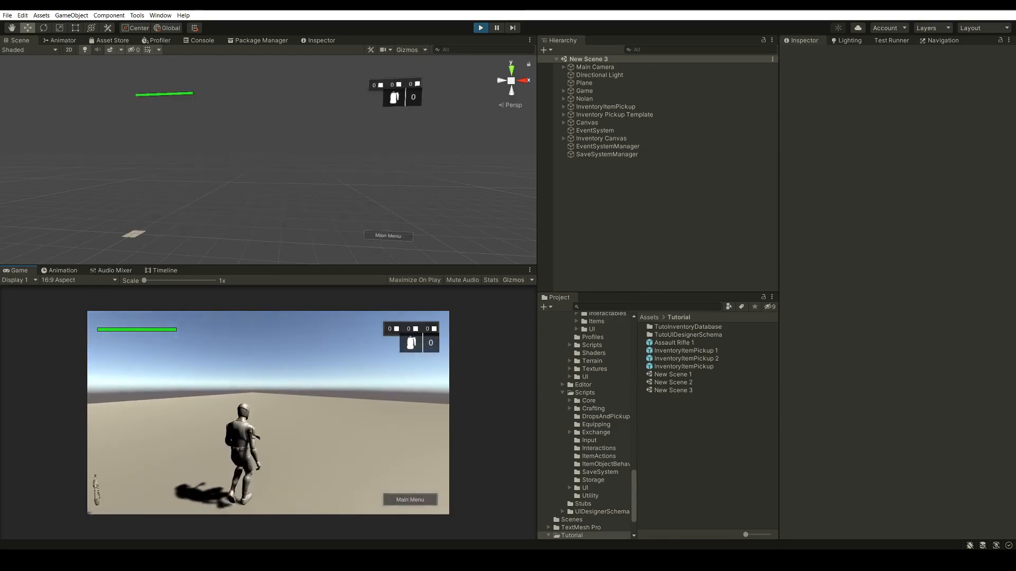
key("w")
key("Escape")
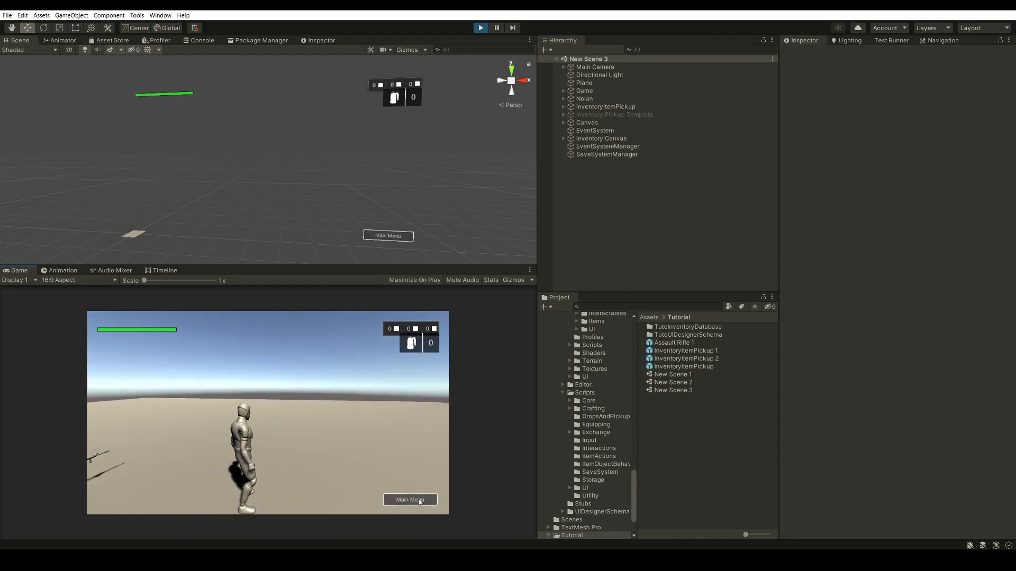
left_click(420, 501)
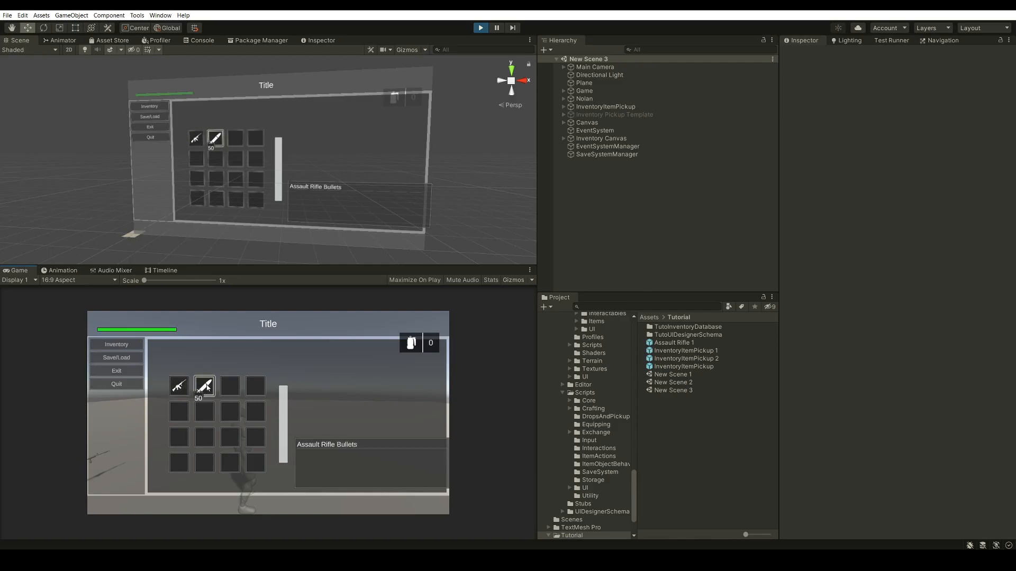
Return to gameplay, collect the remaining rifle pickup, check how the HUD overlaps the open inventory, and stop play mode
key("Escape")
key("Escape")
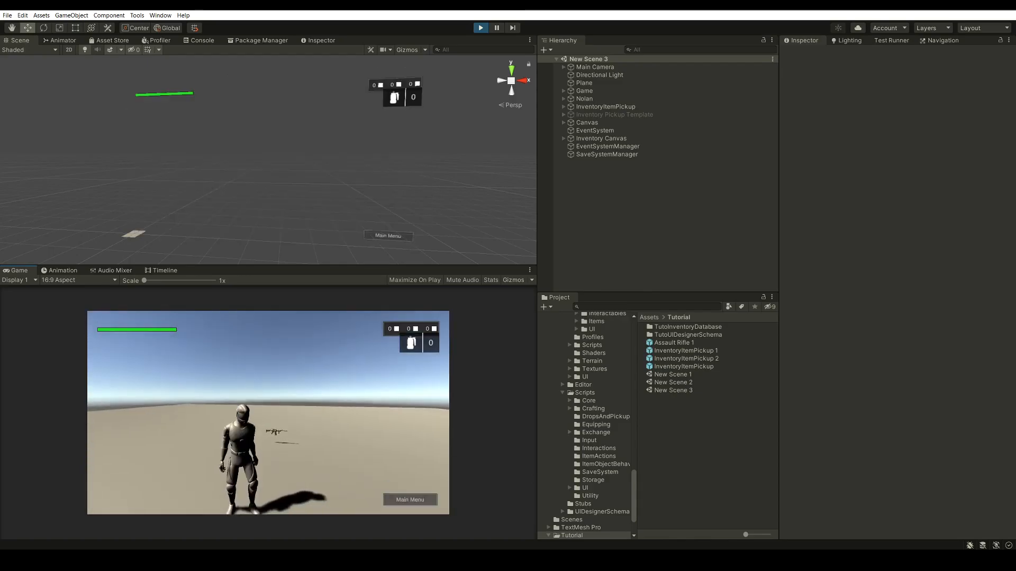
key("w")
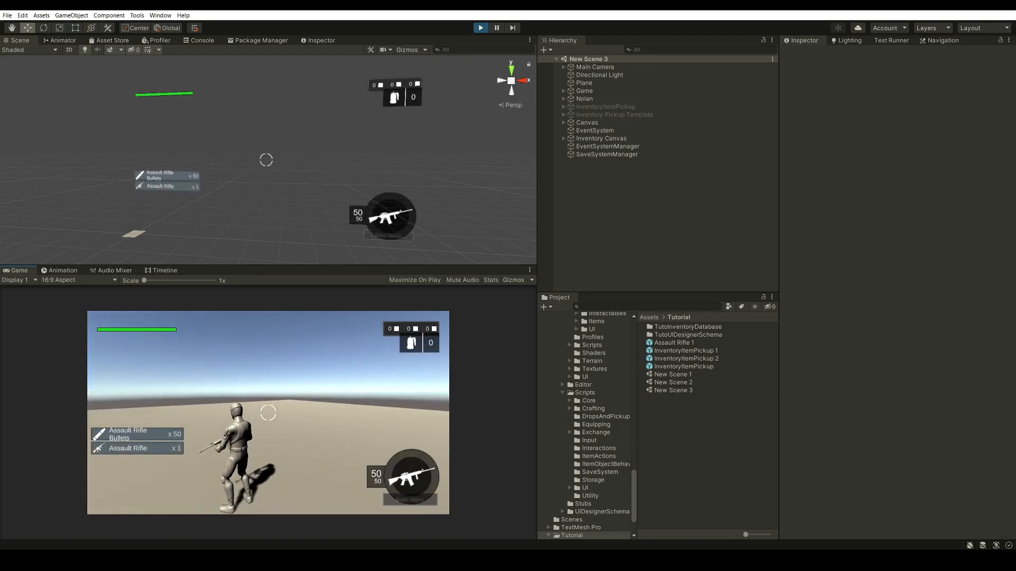
key("i")
key("Escape")
key("i")
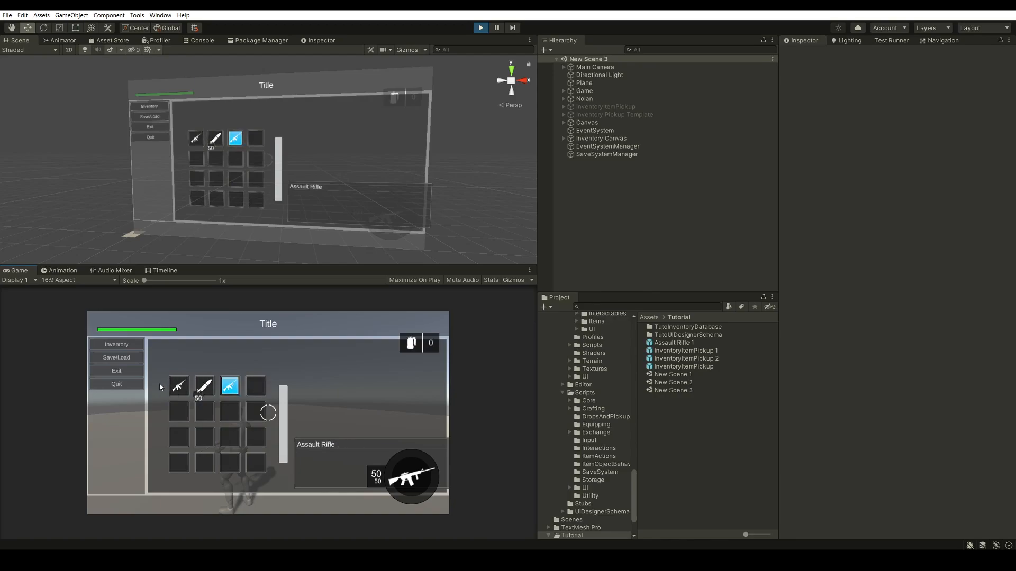
left_click(480, 28)
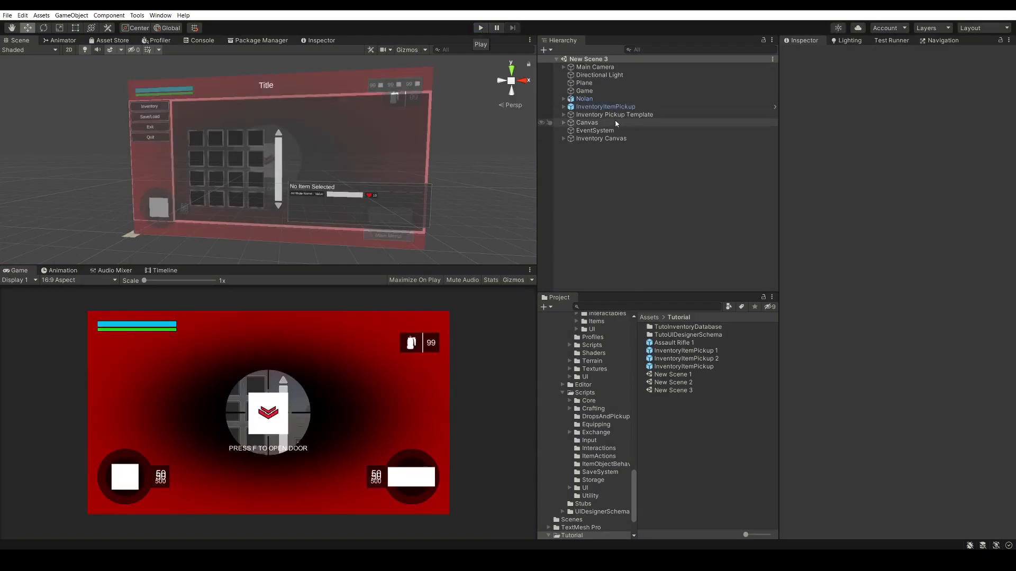
Set the Inventory Canvas sort order to 10, compare it with the character controller's Canvas, and save the scene
left_click(613, 138)
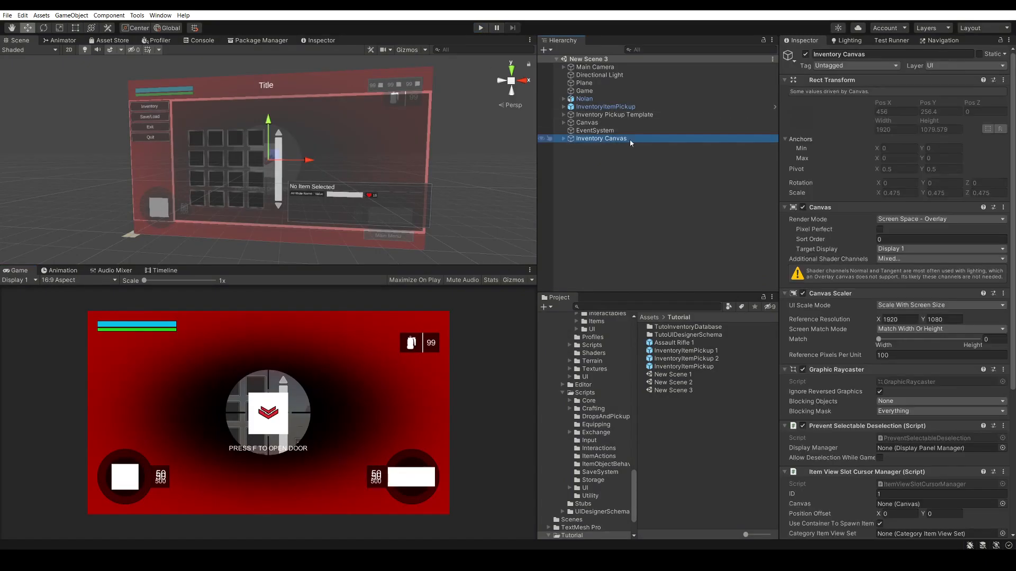
left_click(891, 239)
type("10")
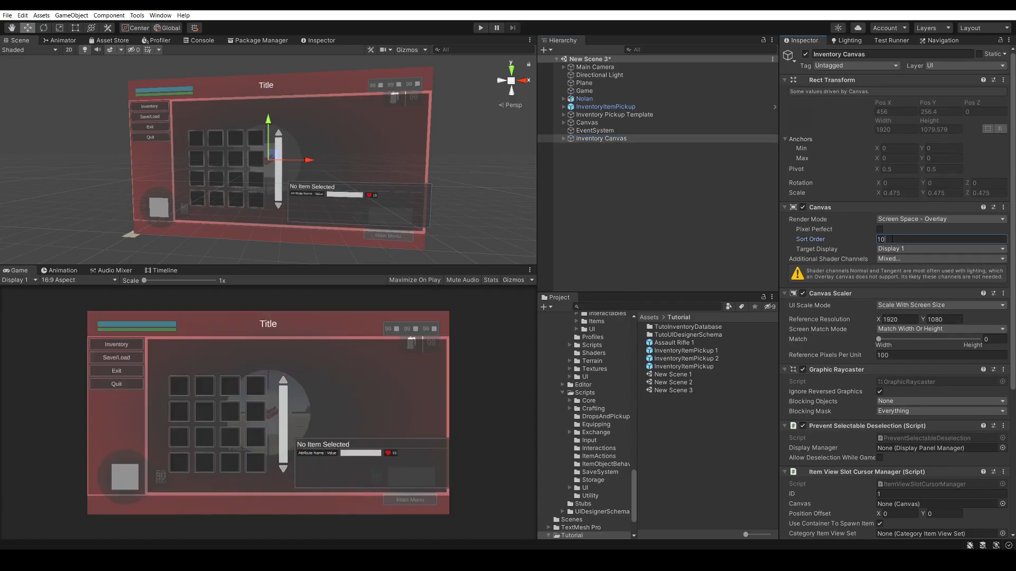
left_click(644, 123)
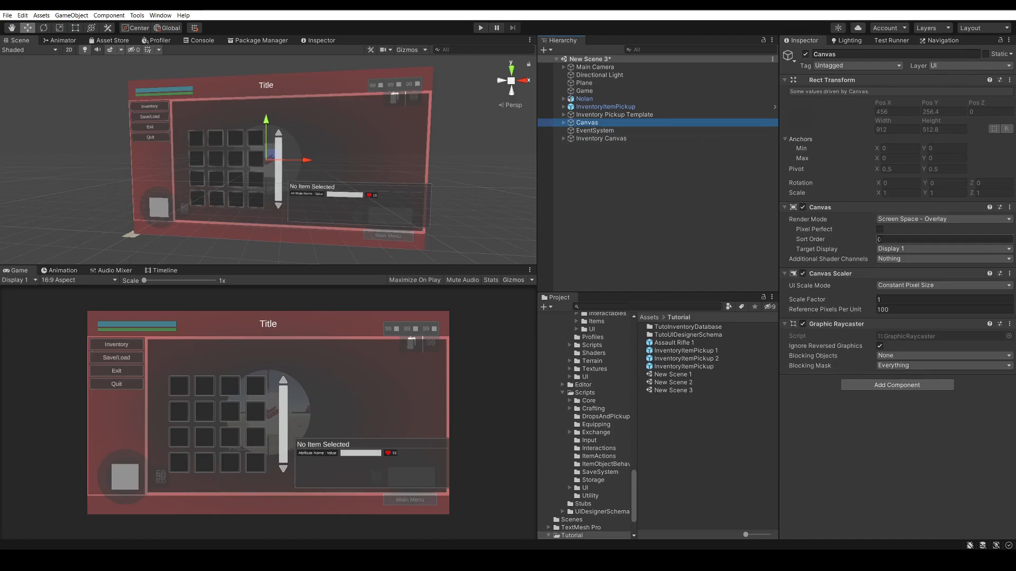
left_click(615, 203)
key("ctrl+s")
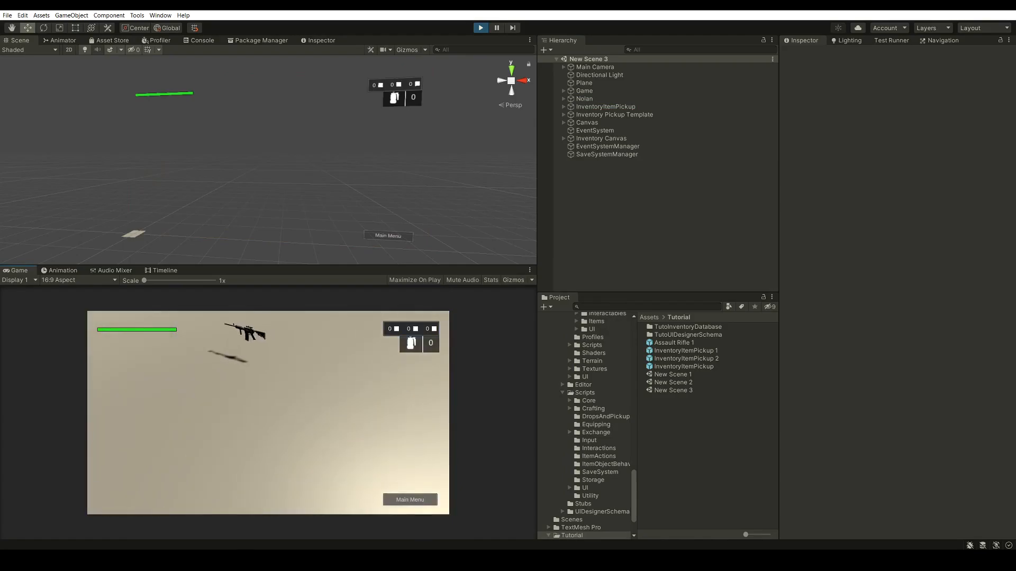
Play-test collecting the first rifle pickup, opening the inventory, and backing out through the main menu to gameplay
key("w")
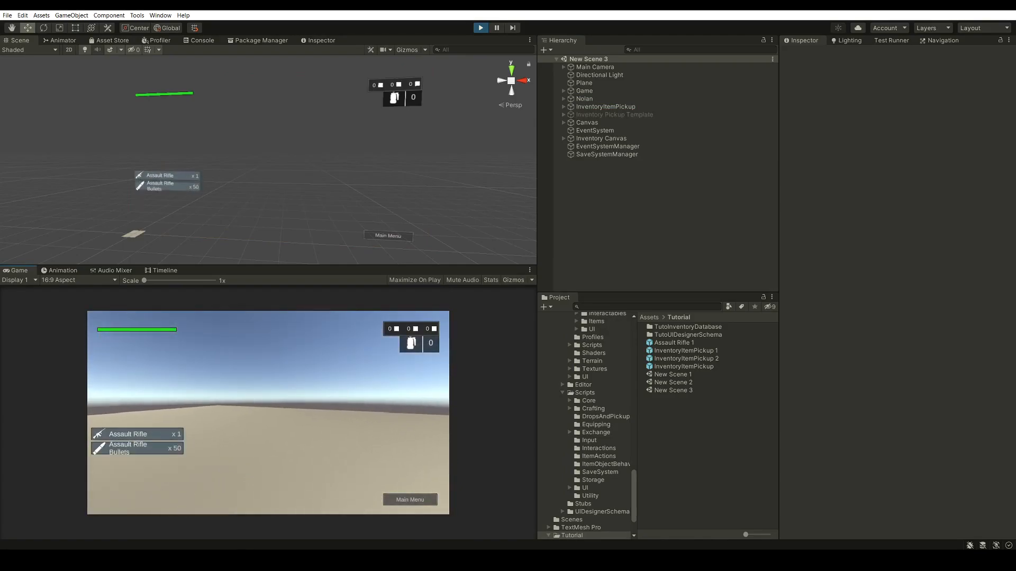
key("i")
key("Escape")
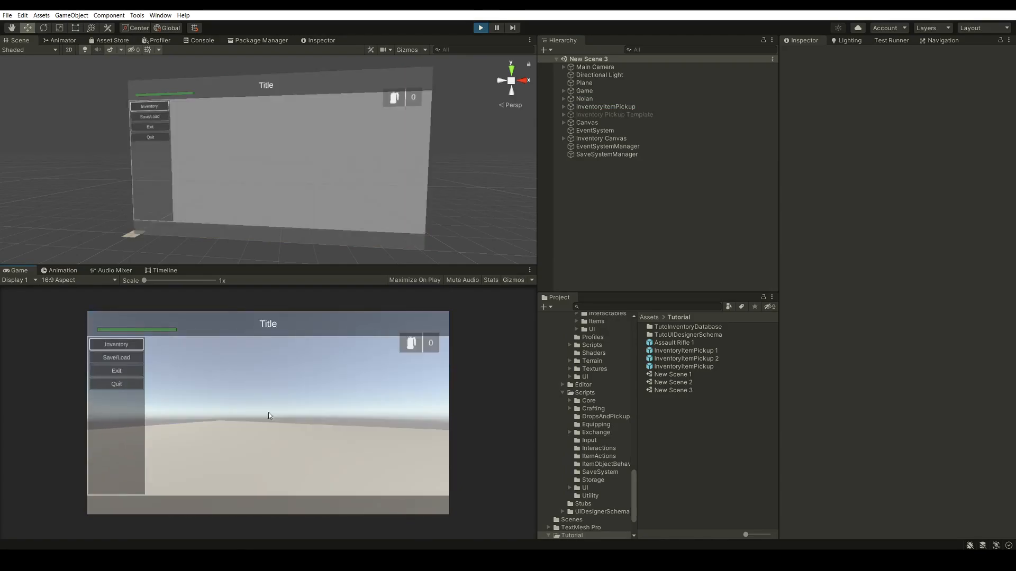
key("Escape")
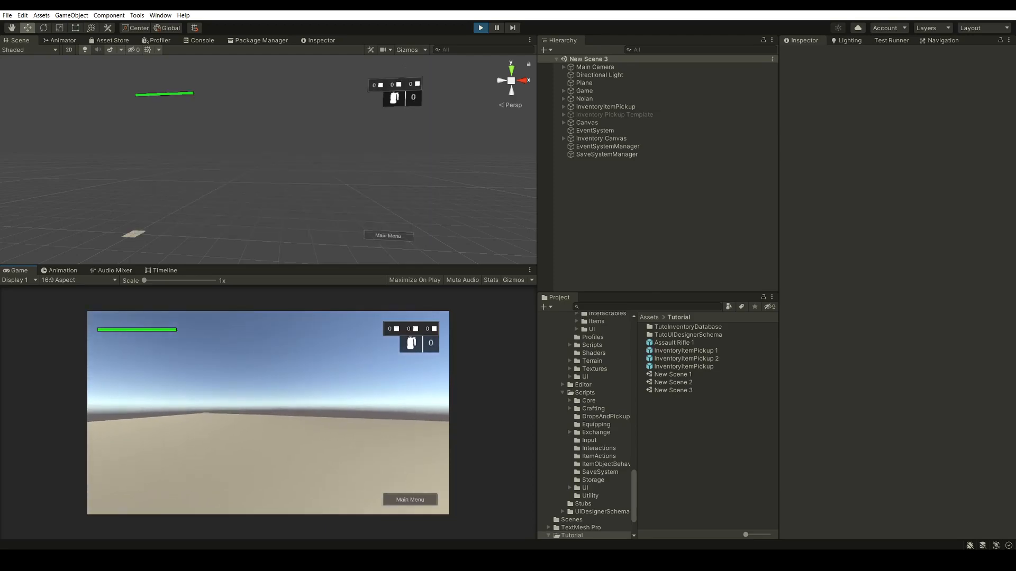
Collect the second rifle pickup, repeatedly open and close the inventory over the equipped rifle's HUD, and stop play mode
key("w")
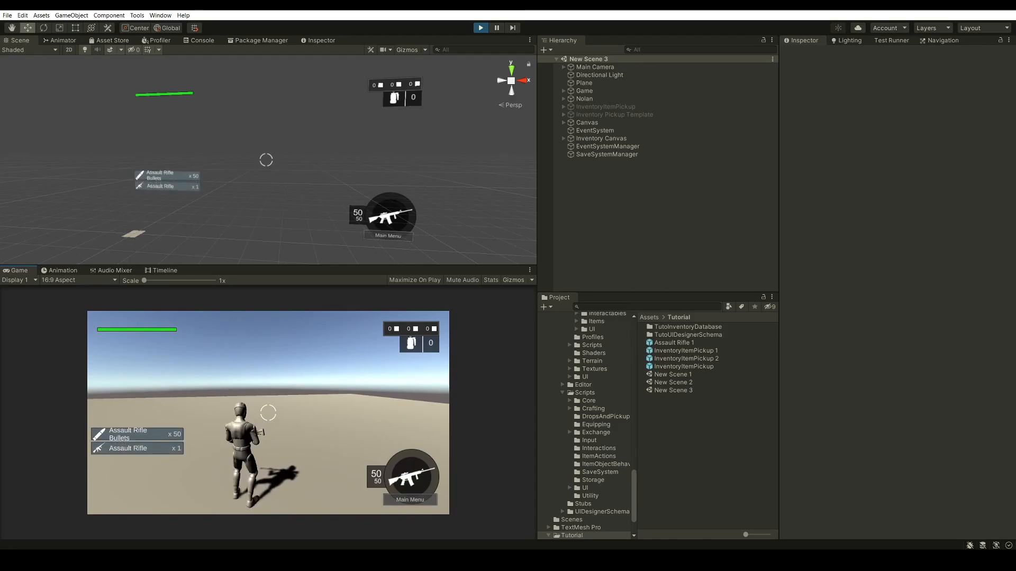
key("i")
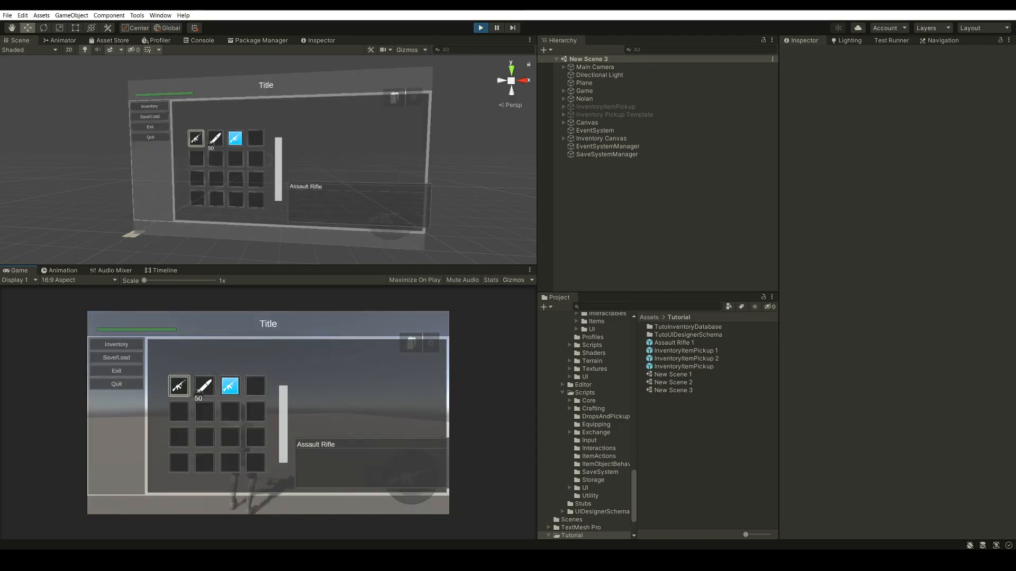
key("Escape")
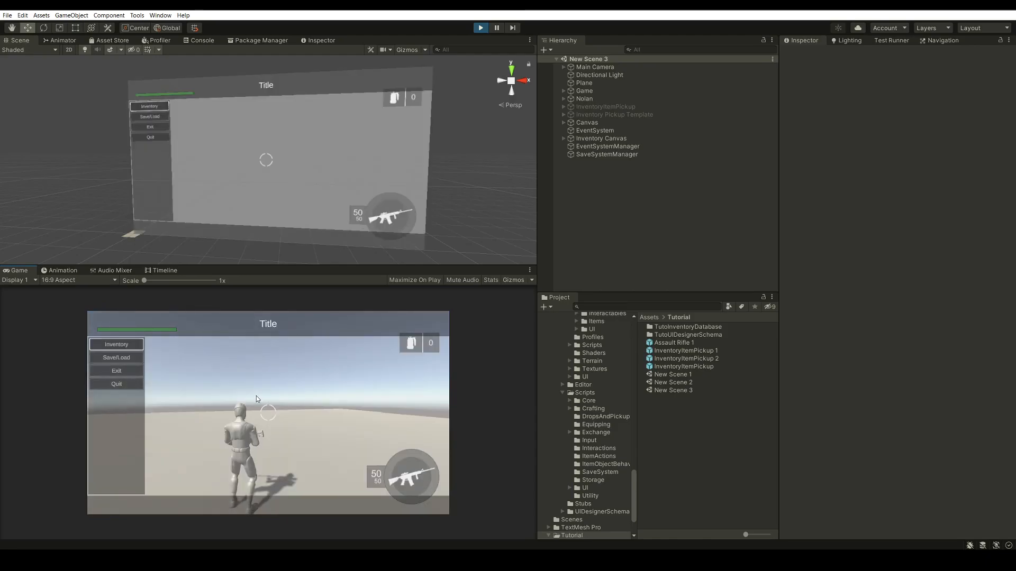
key("Escape")
key("i")
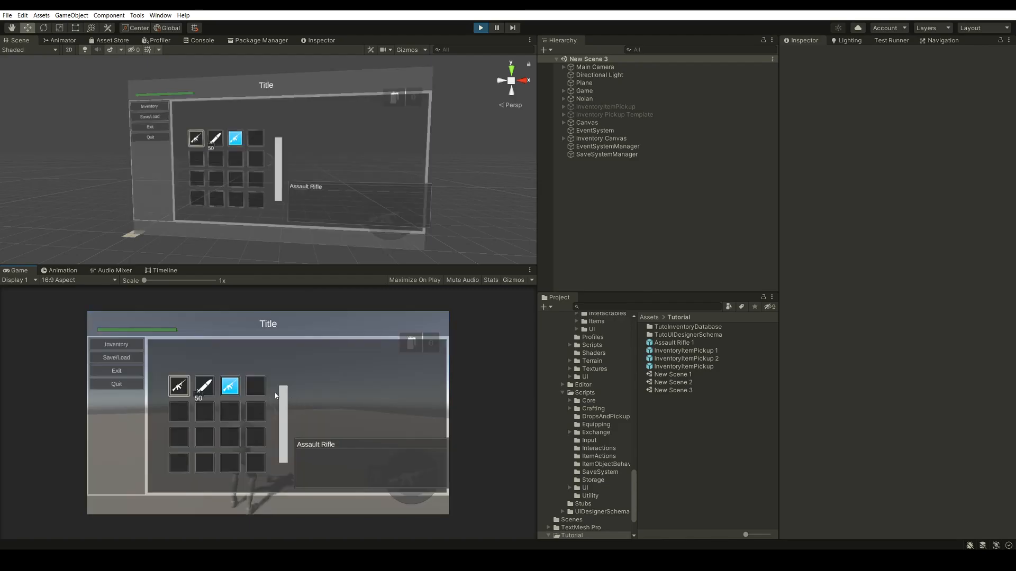
key("Escape")
key("i")
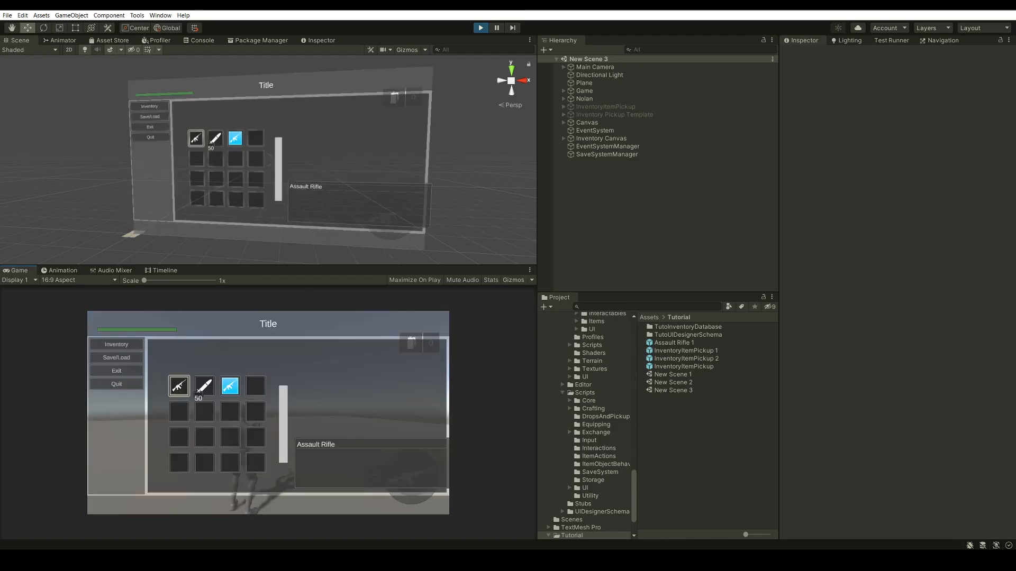
key("Escape")
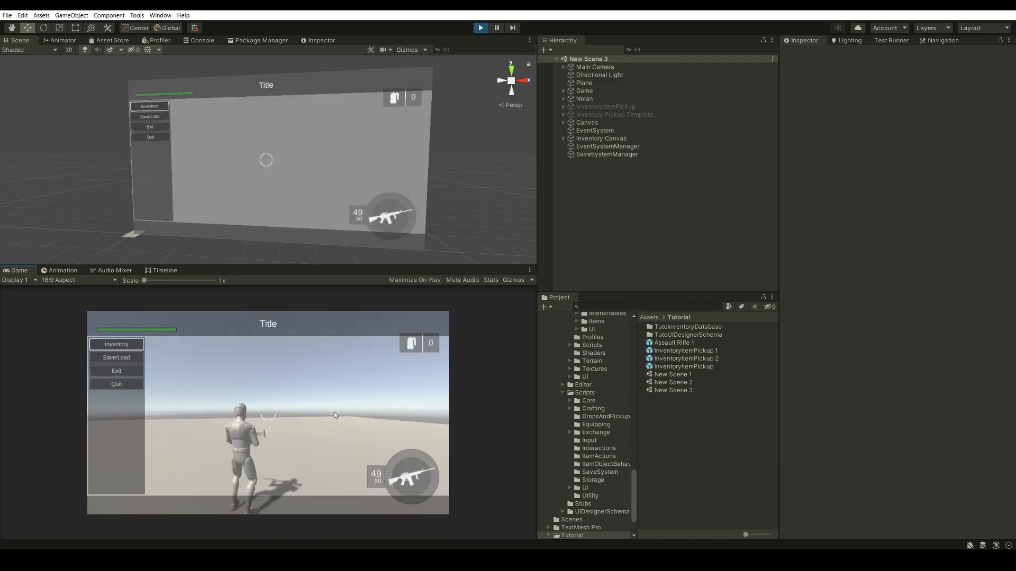
left_click(479, 28)
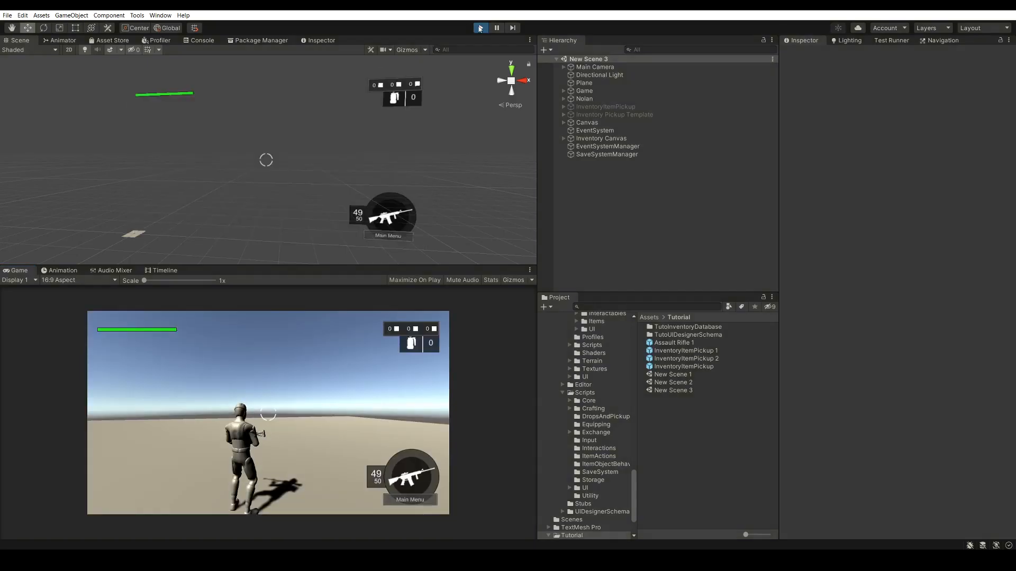
On the Inventory Canvas, enable Disable Cursor While Gameplay, Enable Cursor With Close, and the Display Panel Manager's option to enable input on gameplay
left_click(589, 139)
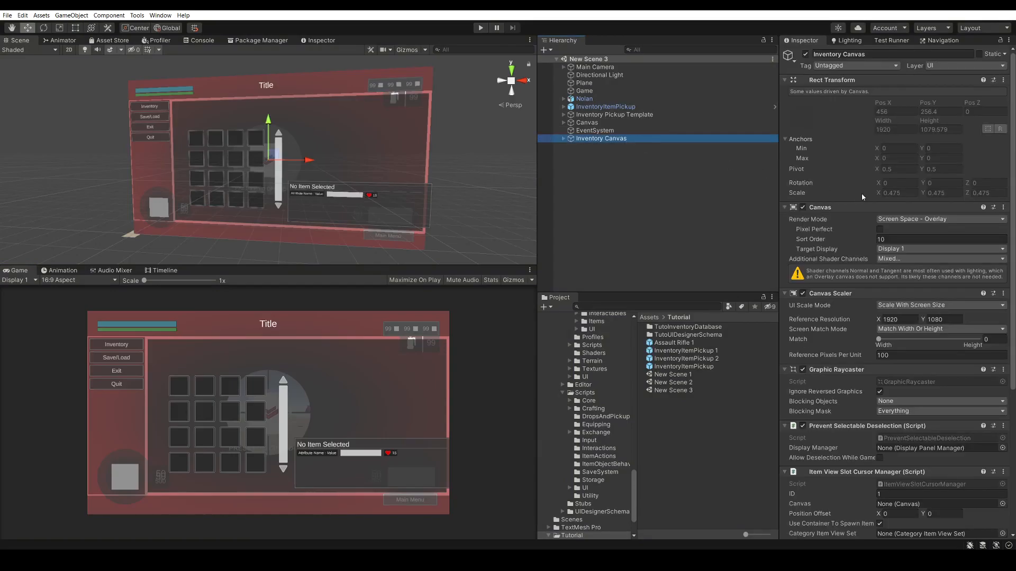
scroll(862, 193, "down", 5)
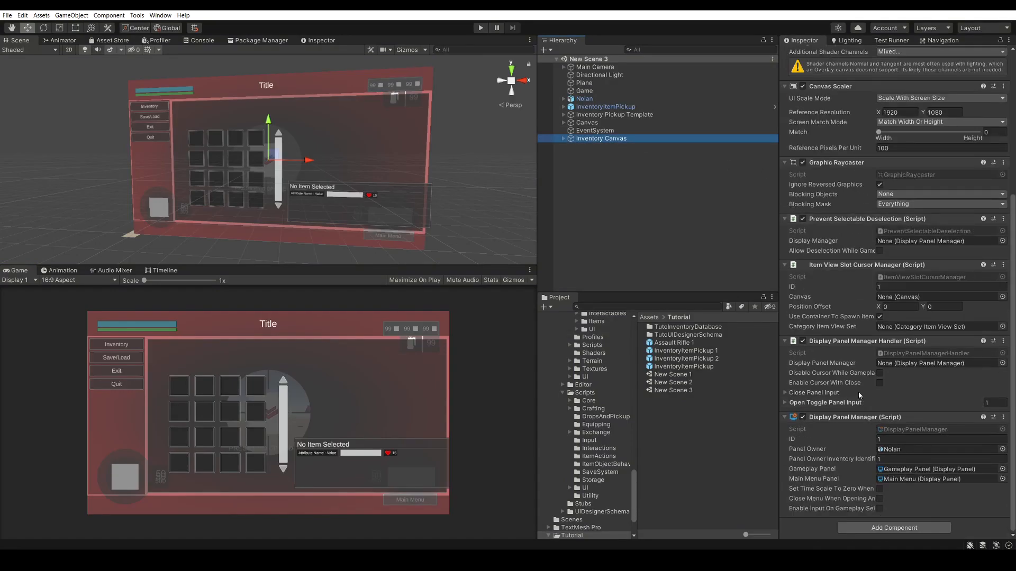
mouse_move(860, 381)
left_click(880, 373)
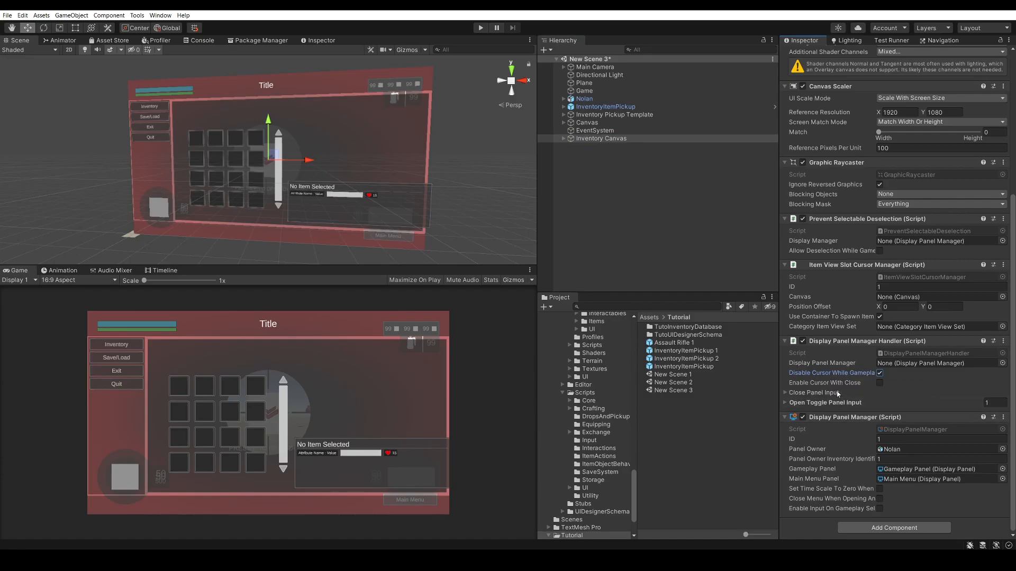
left_click(879, 383)
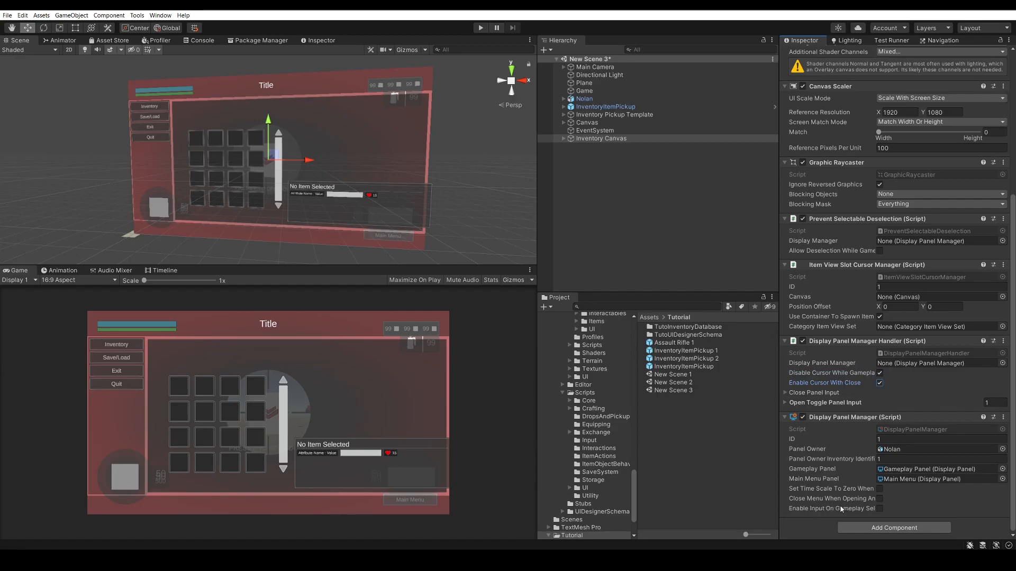
left_click(880, 509)
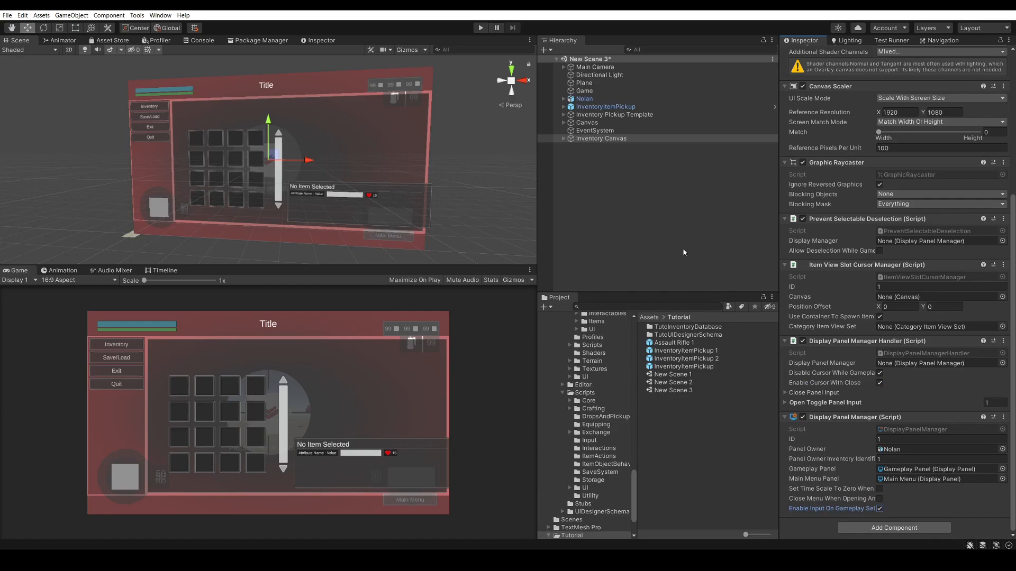
Turn off Disable Cursor and Enable Cursor With Escape in Nolan's Unity Input component
left_click(584, 99)
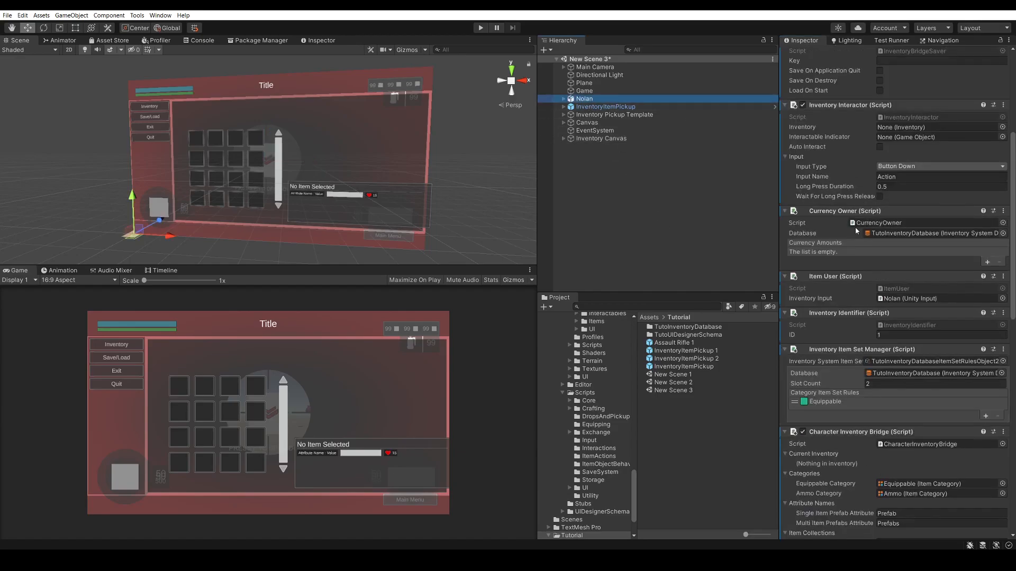
scroll(856, 231, "up", 6)
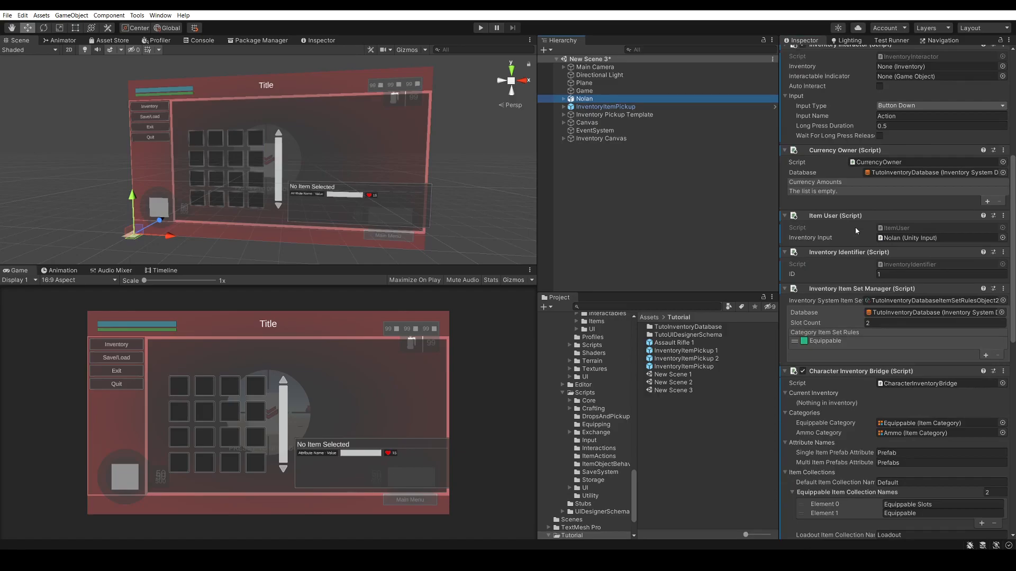
scroll(855, 227, "down", 10)
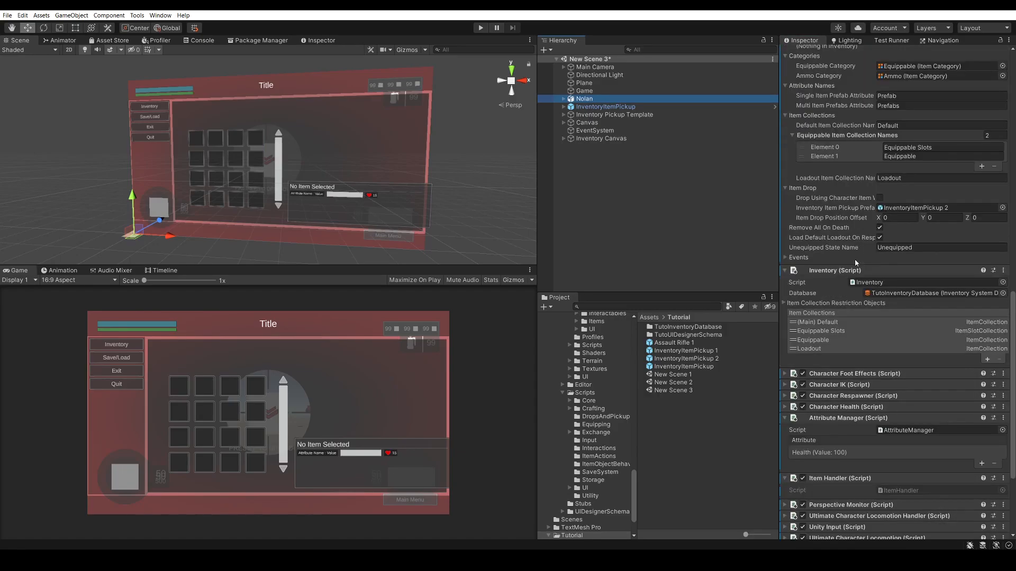
scroll(862, 296, "down", 4)
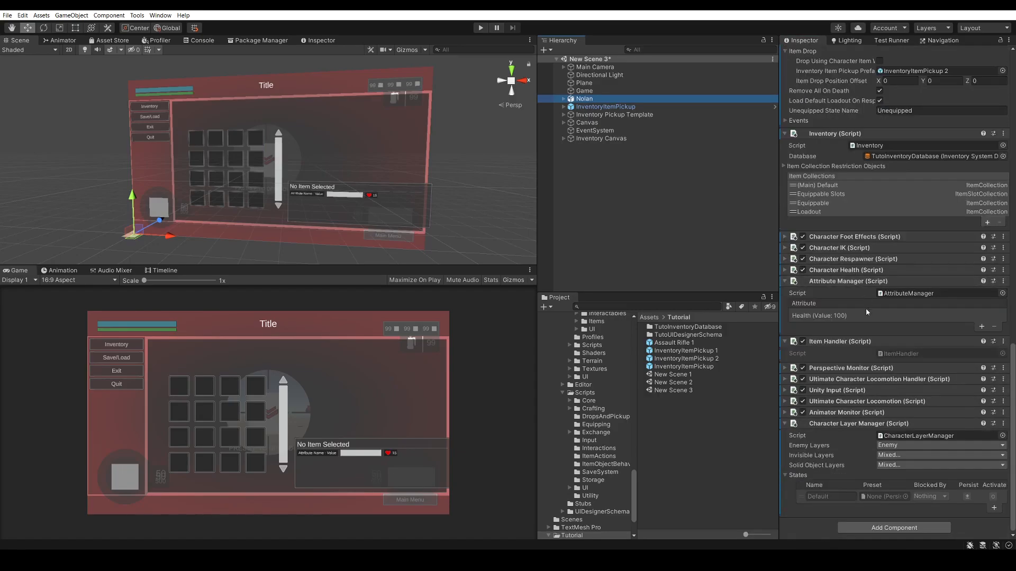
left_click(841, 391)
scroll(843, 389, "down", 5)
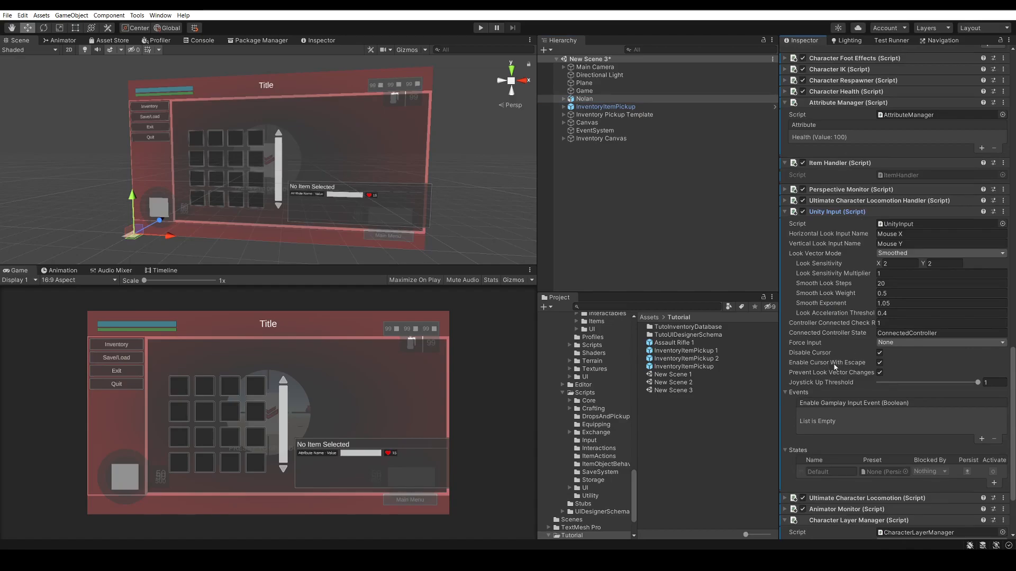
left_click(879, 353)
left_click(880, 363)
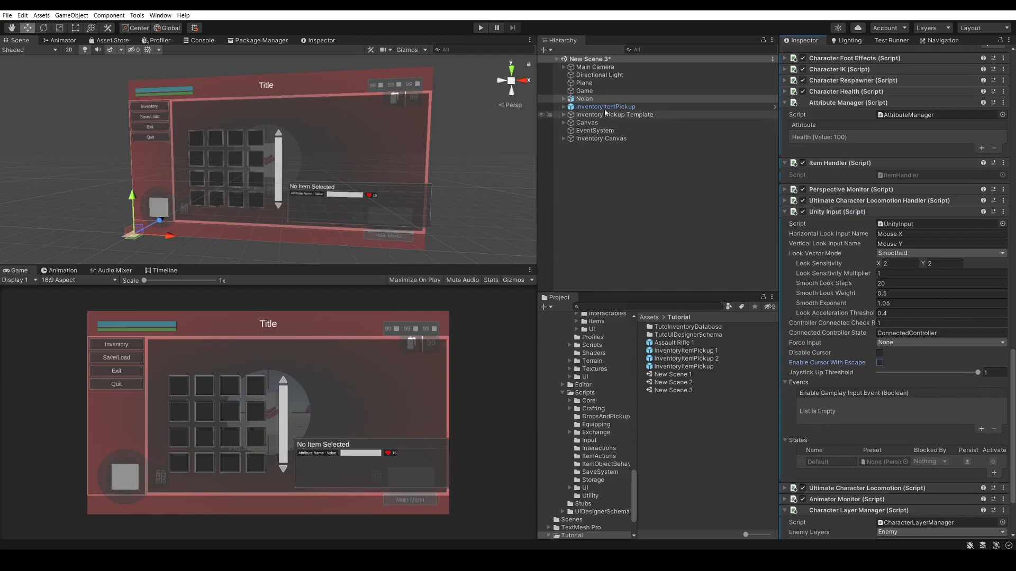
Recheck the Inventory Canvas's Display Panel Manager Handler cursor options, save the scene, and start play mode
left_click(653, 107)
left_click(601, 138)
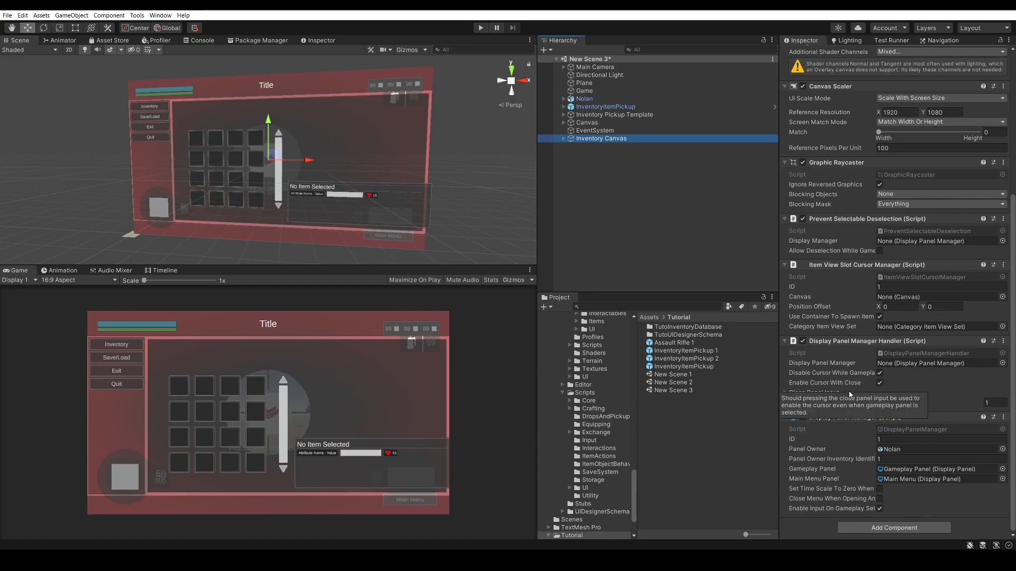
left_click(639, 178)
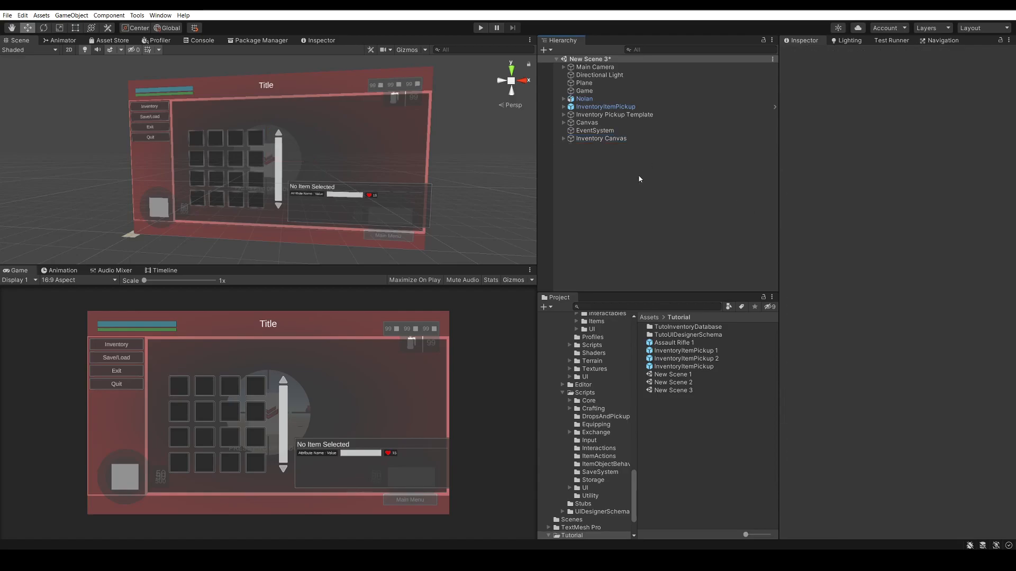
key("ctrl+s")
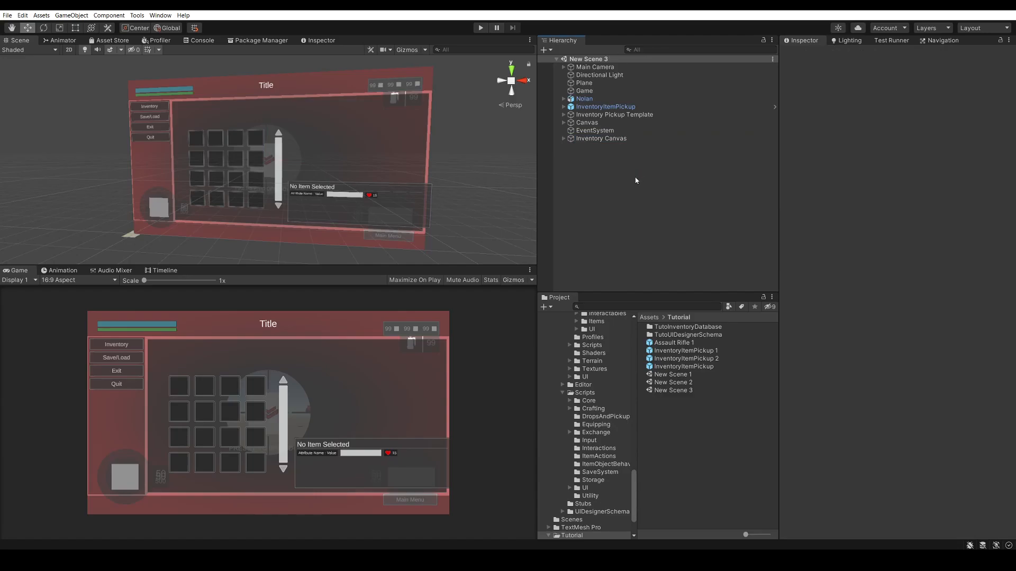
left_click(481, 27)
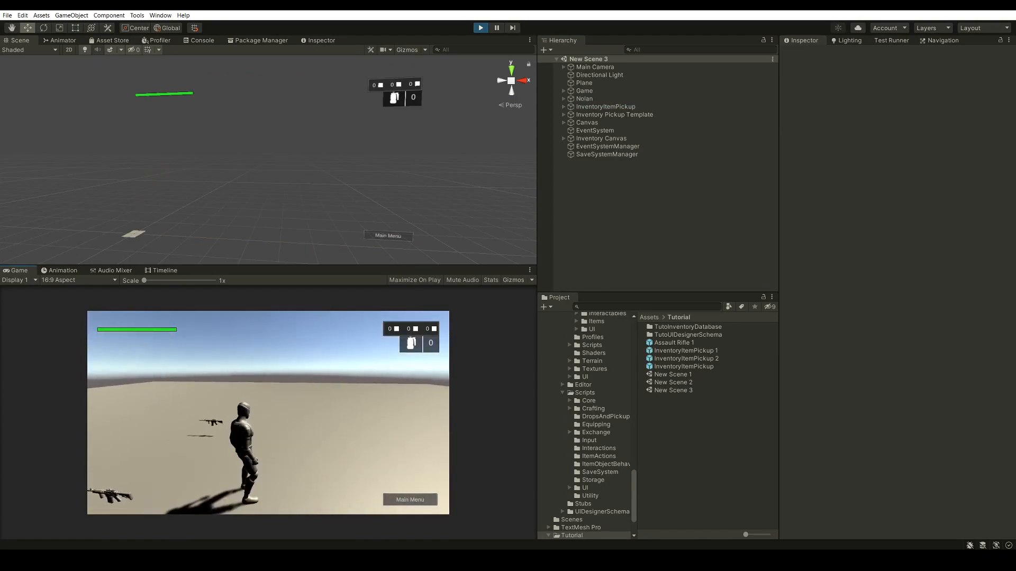
Walk the character onto the rifle pickup and open and close the inventory several times to test cursor switching
key("w")
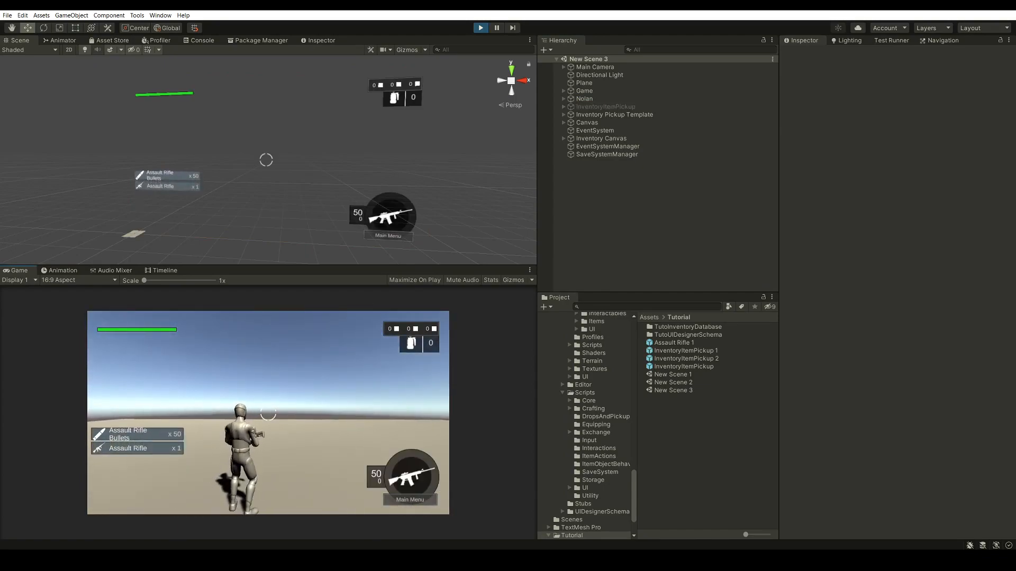
key("i")
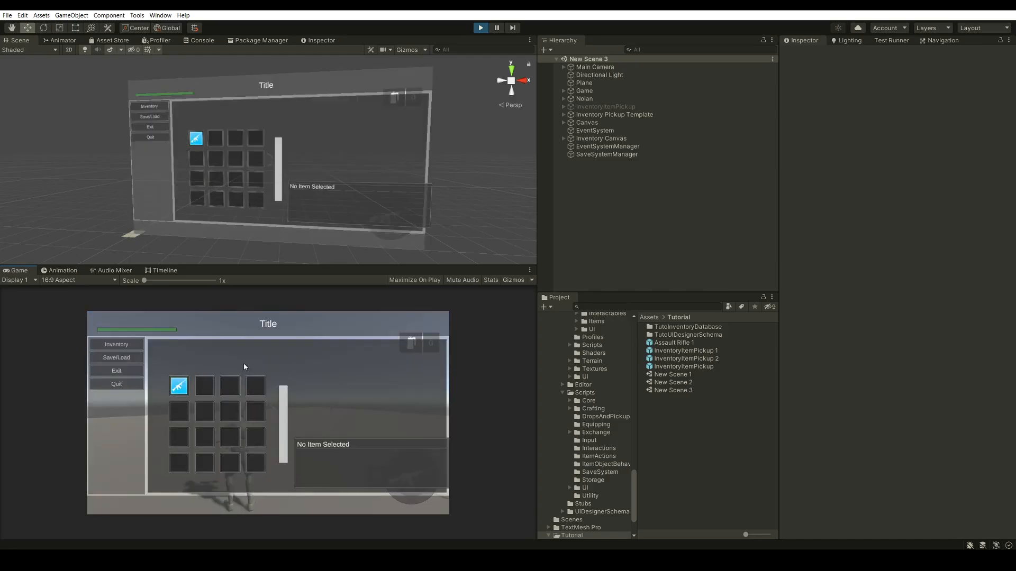
key("i")
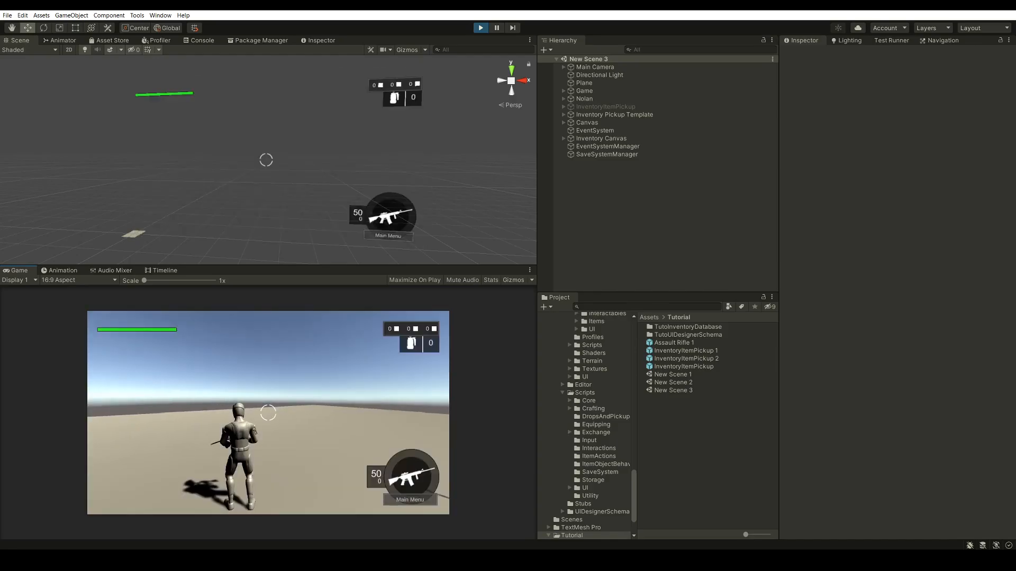
key("i")
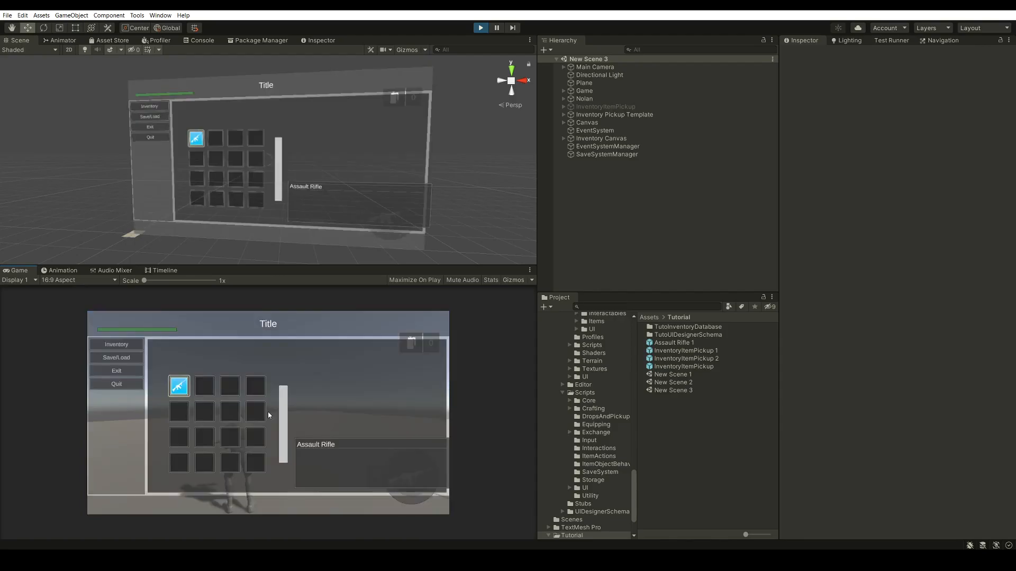
key("i")
key("i")
key("i")
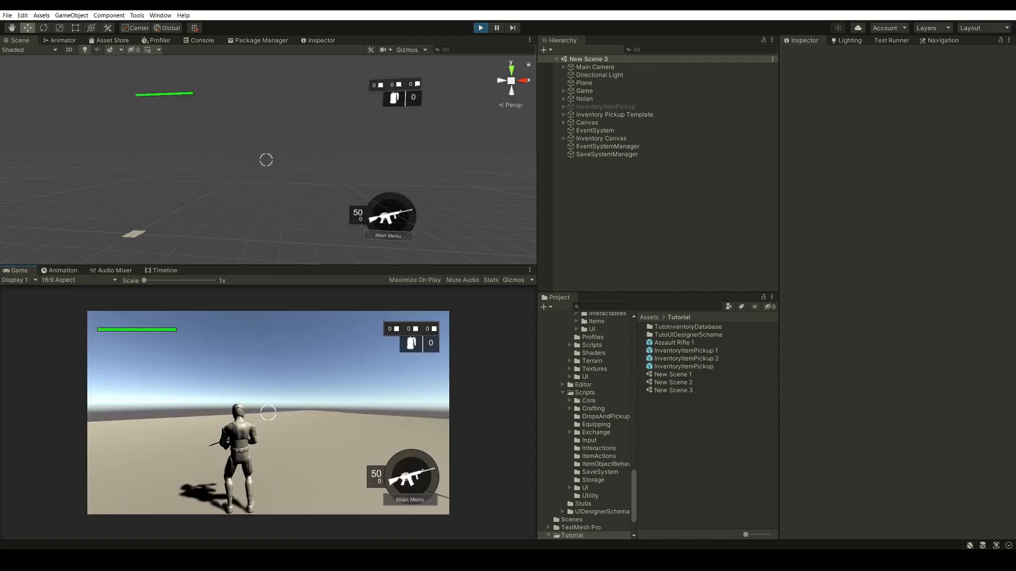
Fire the equipped rifle and reopen the inventory as a final check before stopping play mode
left_click(269, 413)
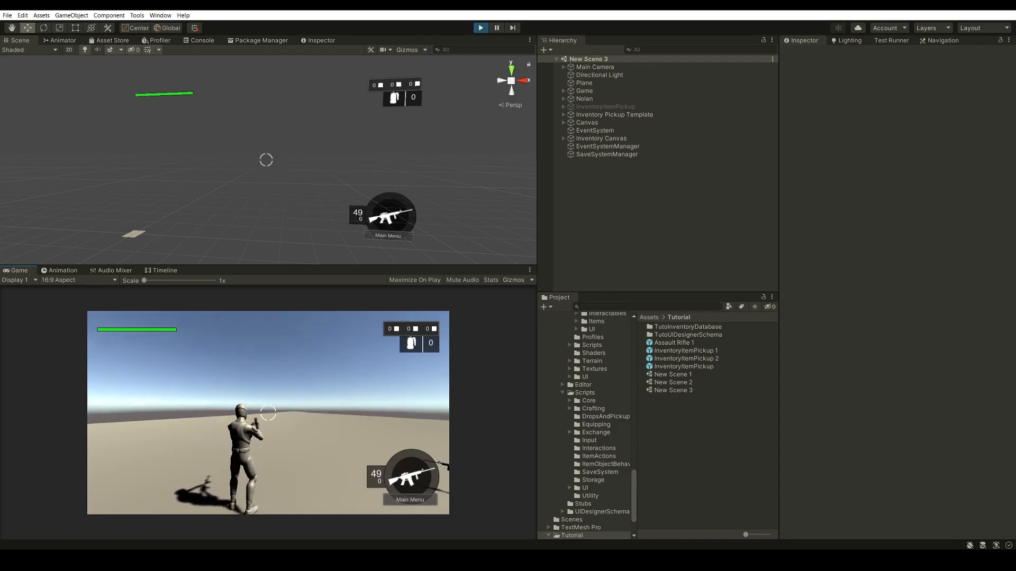
key("i")
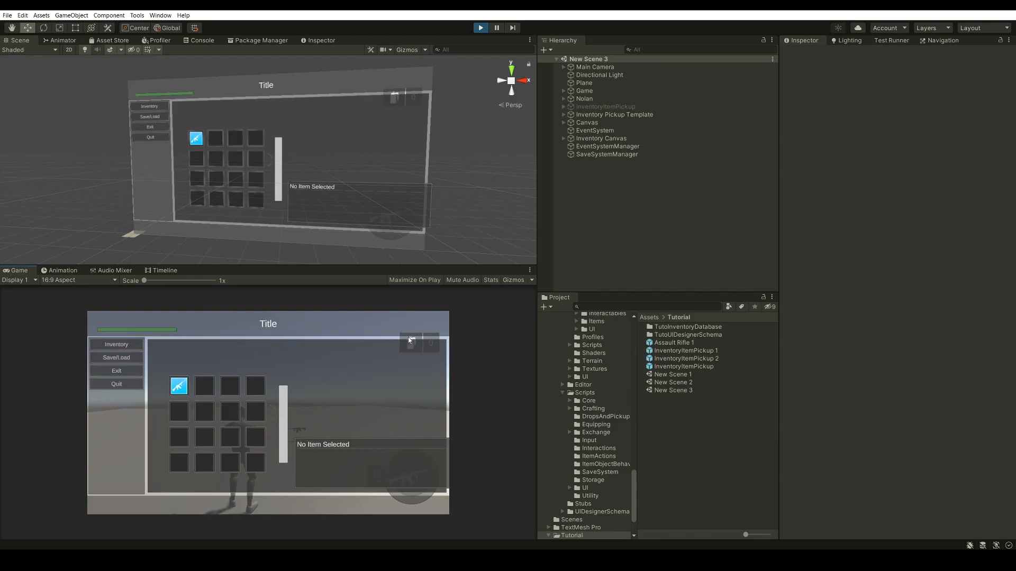
key("ctrl+p")
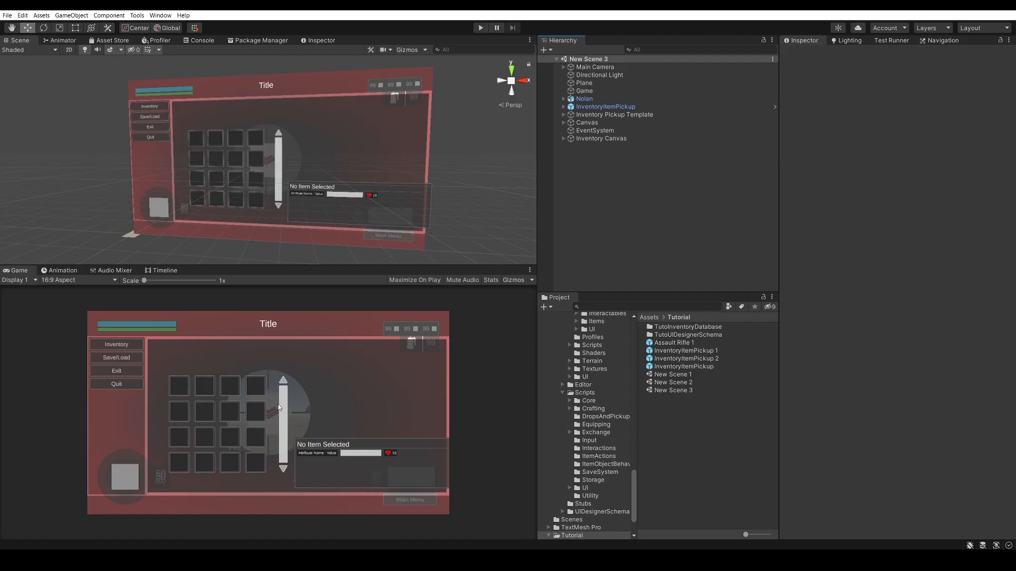
Open the Ultimate Inventory System's UI Designer on its Inventory Grid settings
left_click(137, 15)
mouse_move(158, 26)
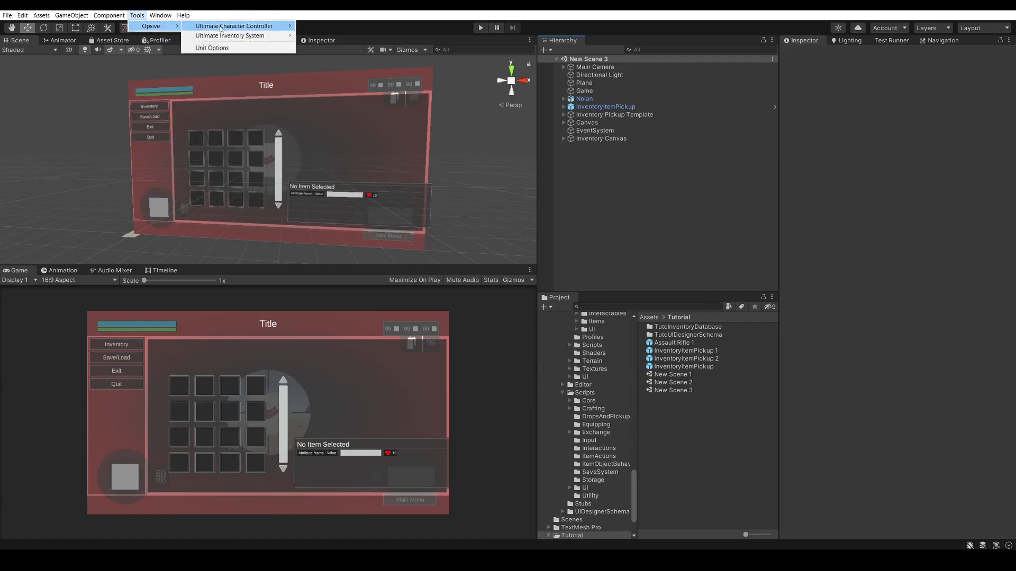
mouse_move(251, 35)
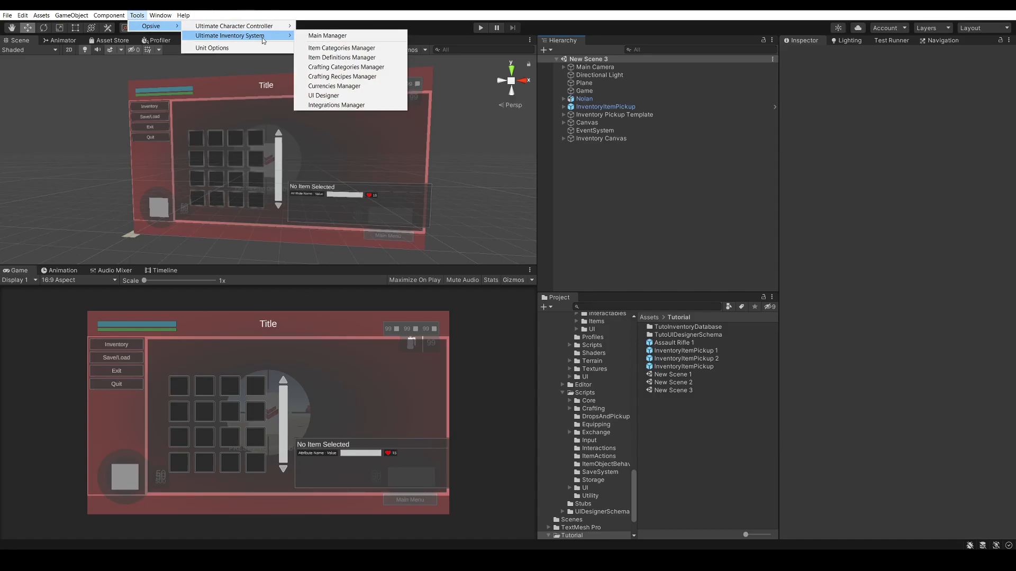
left_click(350, 96)
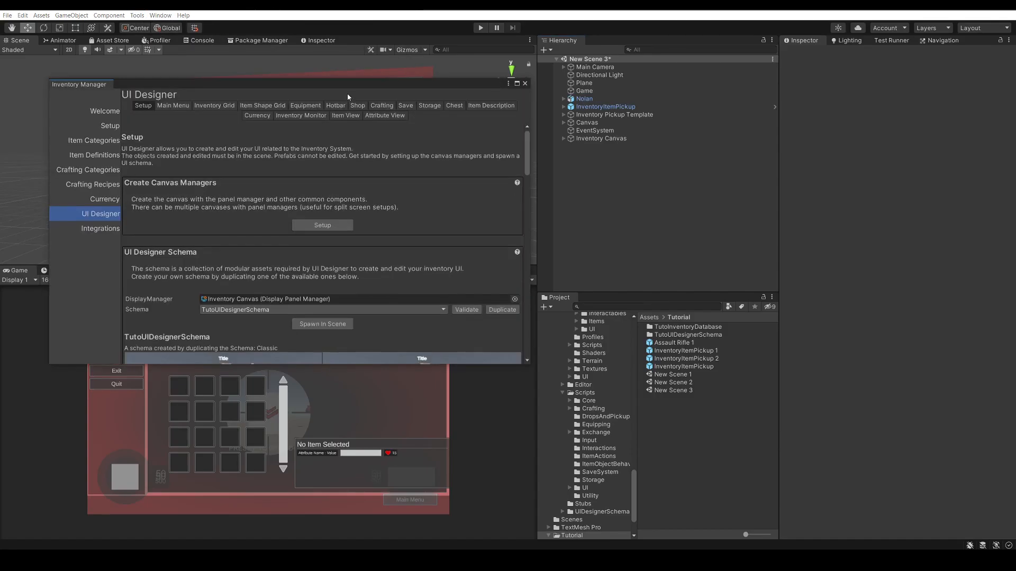
left_click_drag(287, 89, 366, 108)
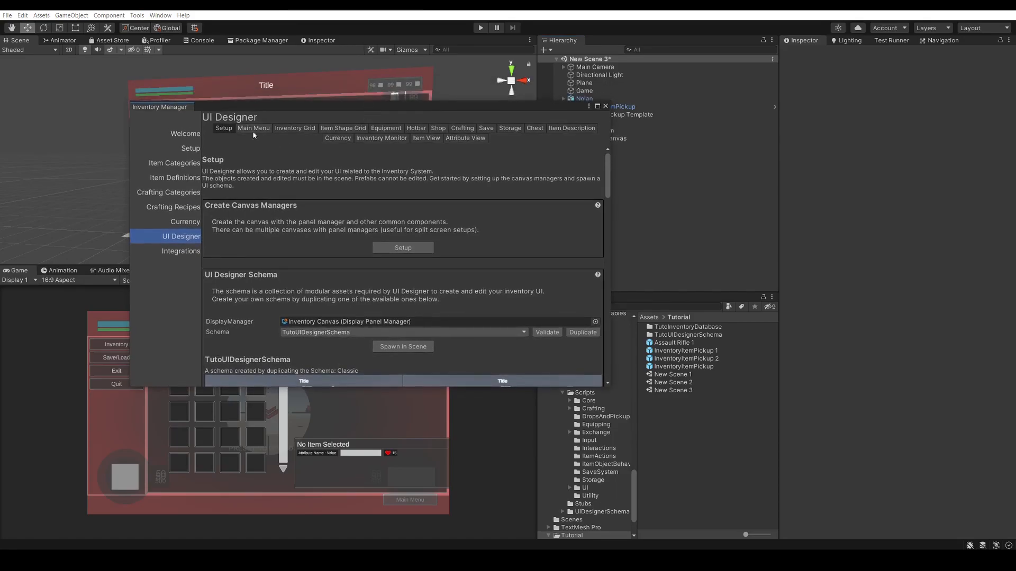
left_click(295, 129)
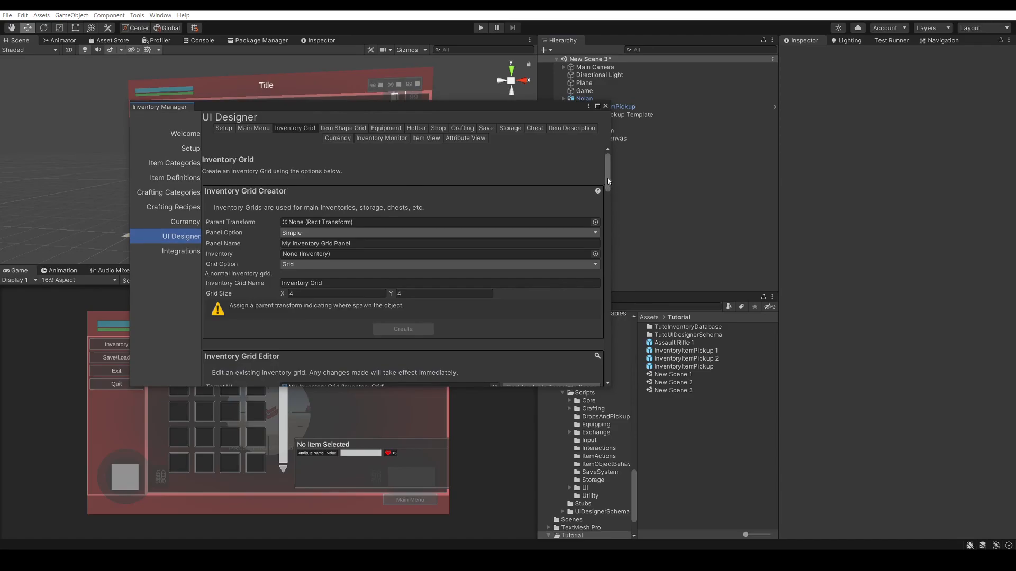
Target My Inventory Grid in the Inventory Grid Editor, then locate and select that object in the scene hierarchy
scroll(607, 185, "down", 8)
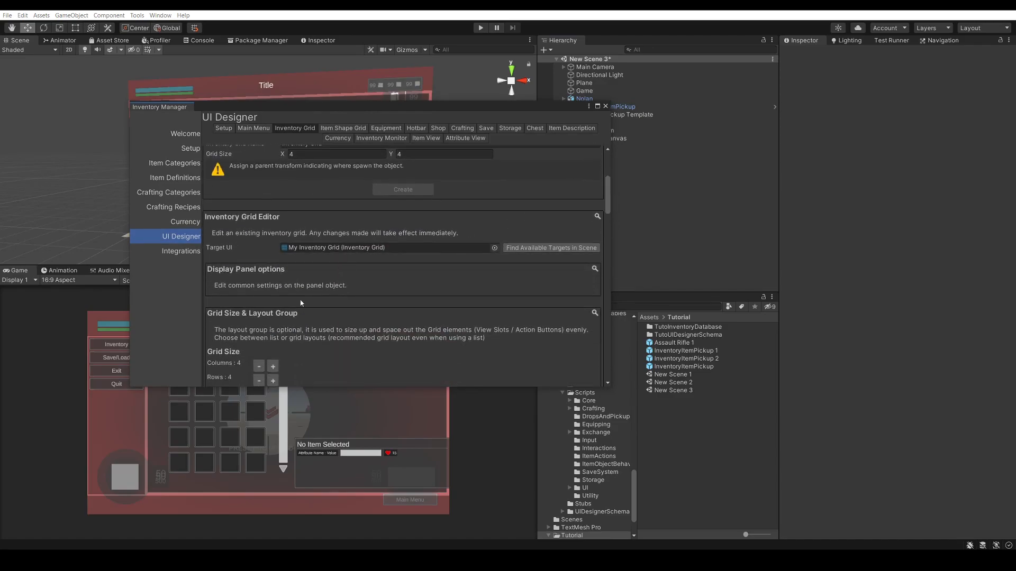
left_click_drag(448, 113, 376, 80)
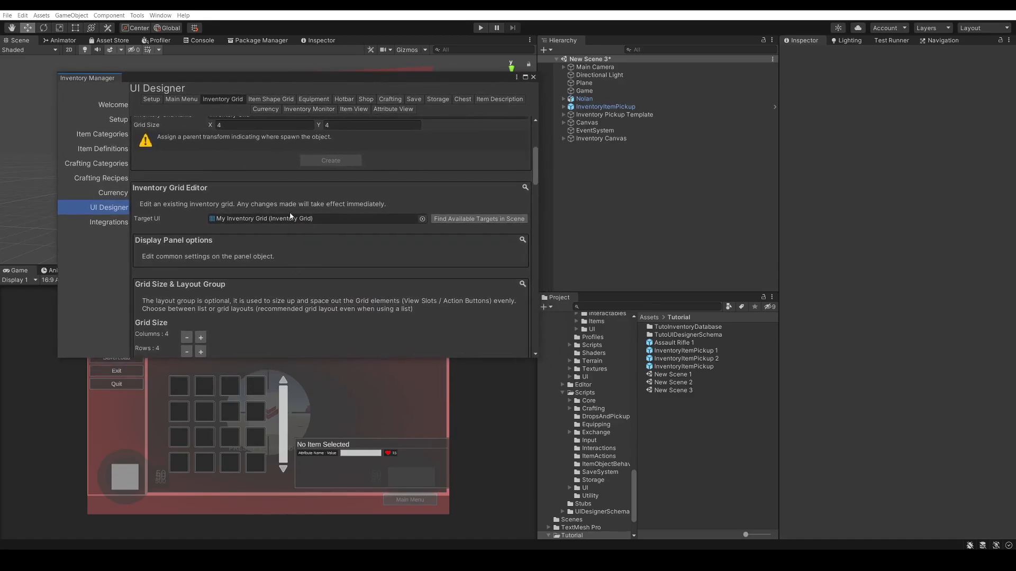
left_click(457, 221)
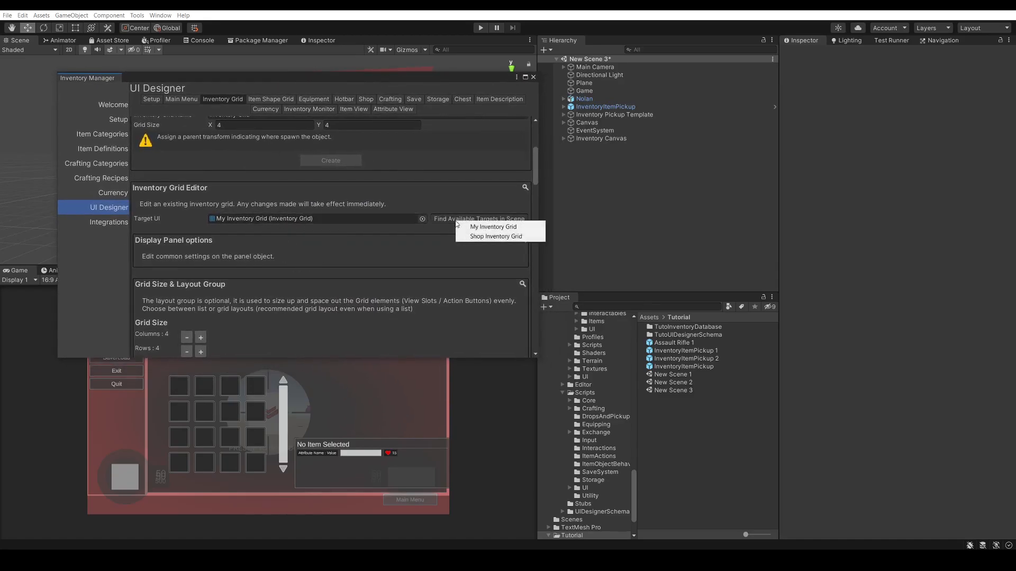
left_click(493, 226)
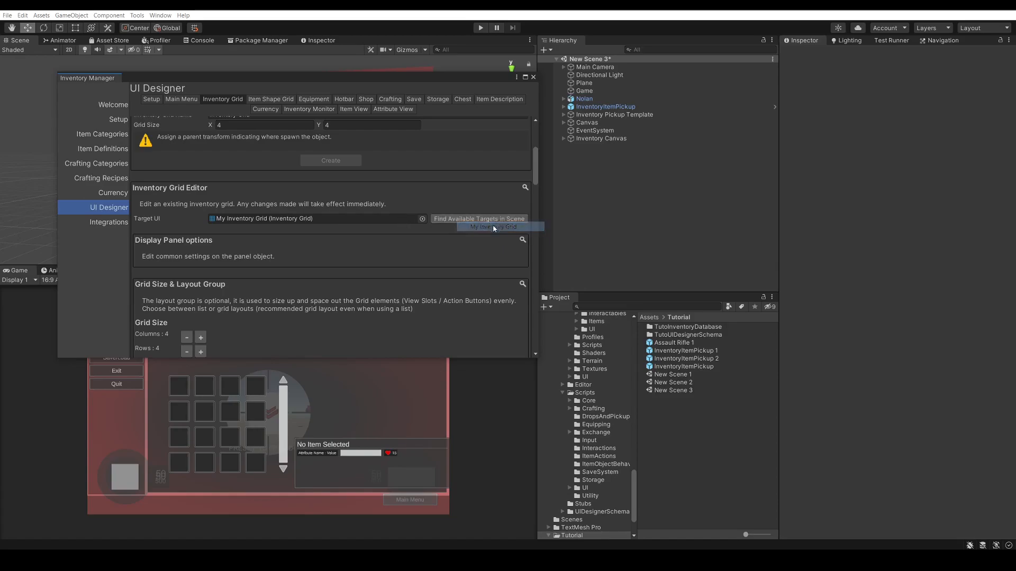
left_click(304, 219)
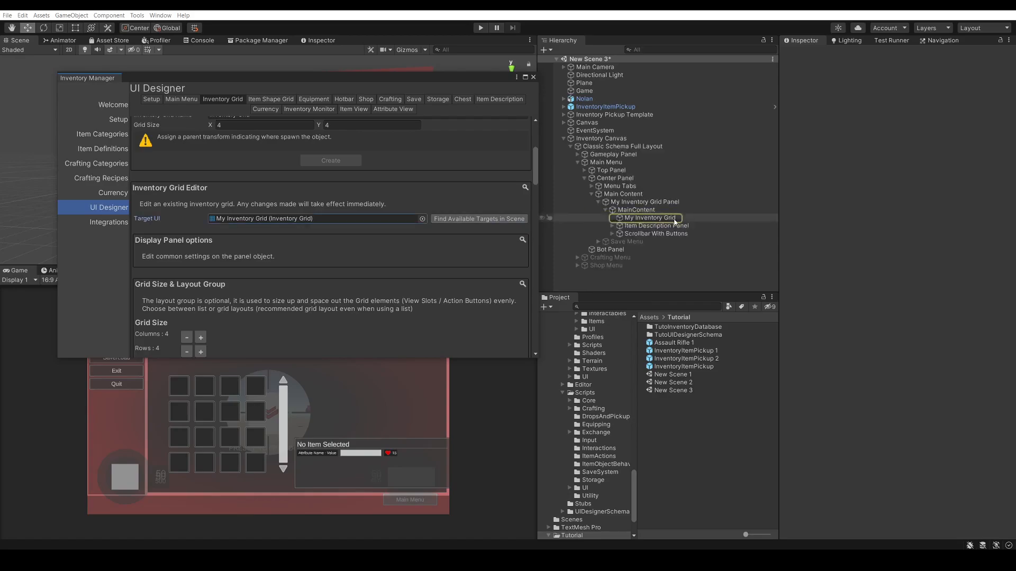
left_click(650, 218)
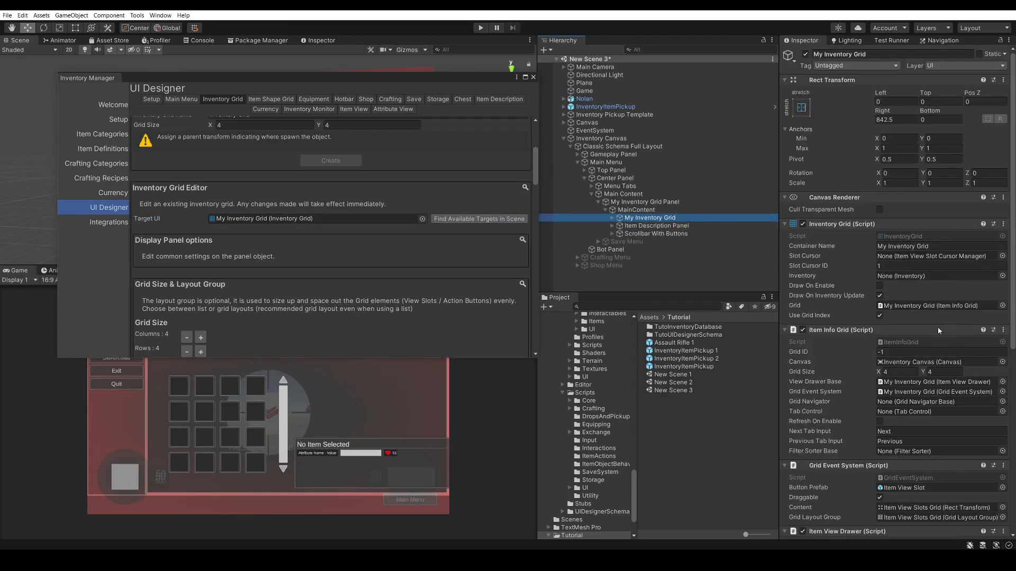
Add an Item View Slots Container Category Item Action Set Binding to the grid's item action bindings and select it
scroll(325, 203, "down", 1)
scroll(259, 220, "down", 1)
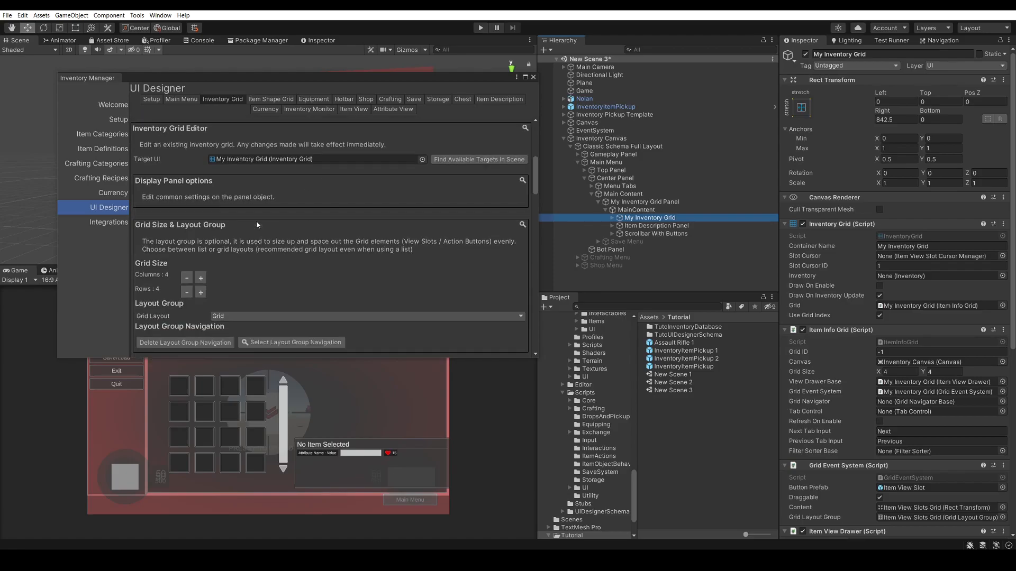
scroll(230, 238, "down", 1)
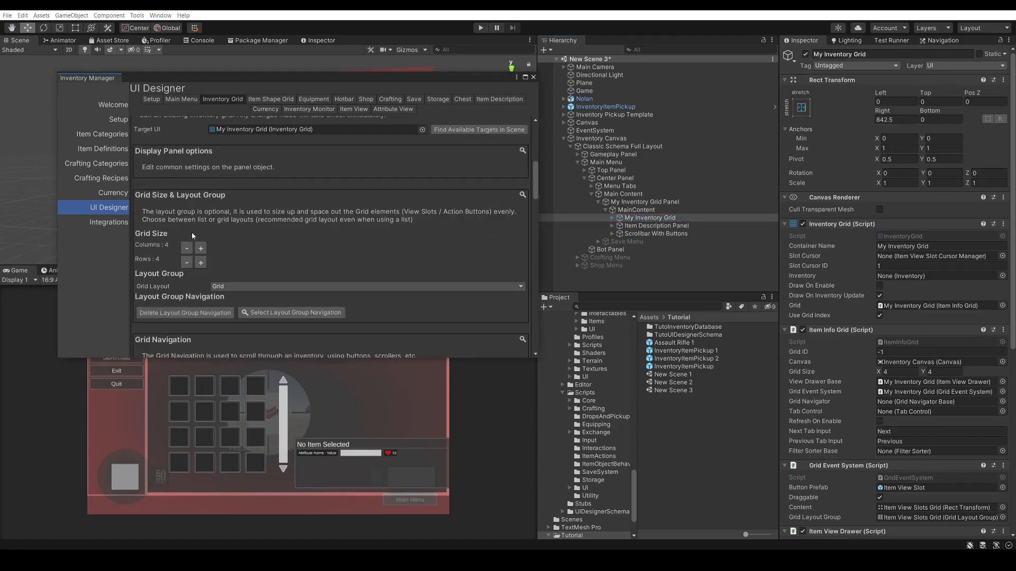
scroll(208, 179, "down", 1)
scroll(271, 168, "down", 2)
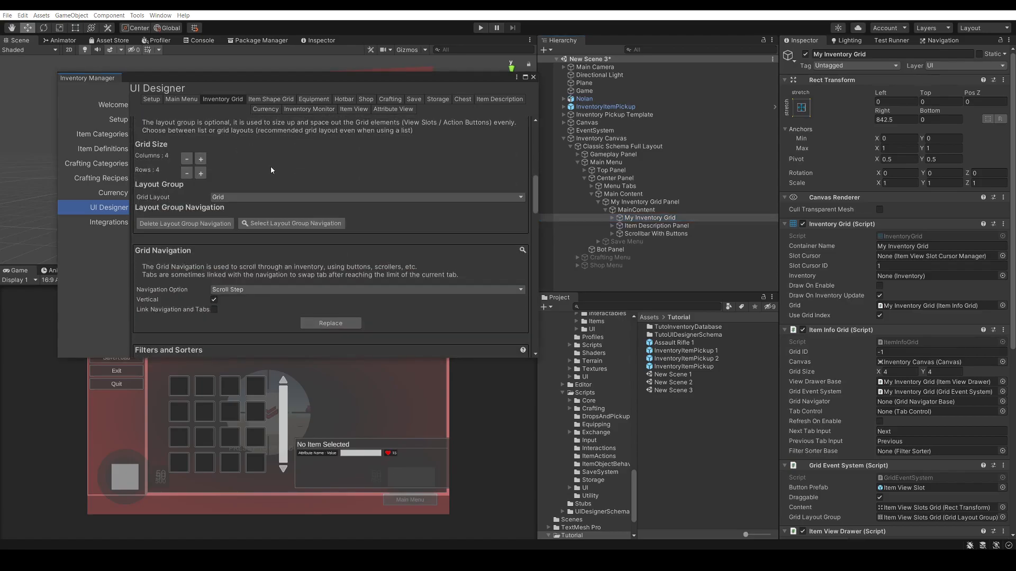
scroll(271, 169, "down", 6)
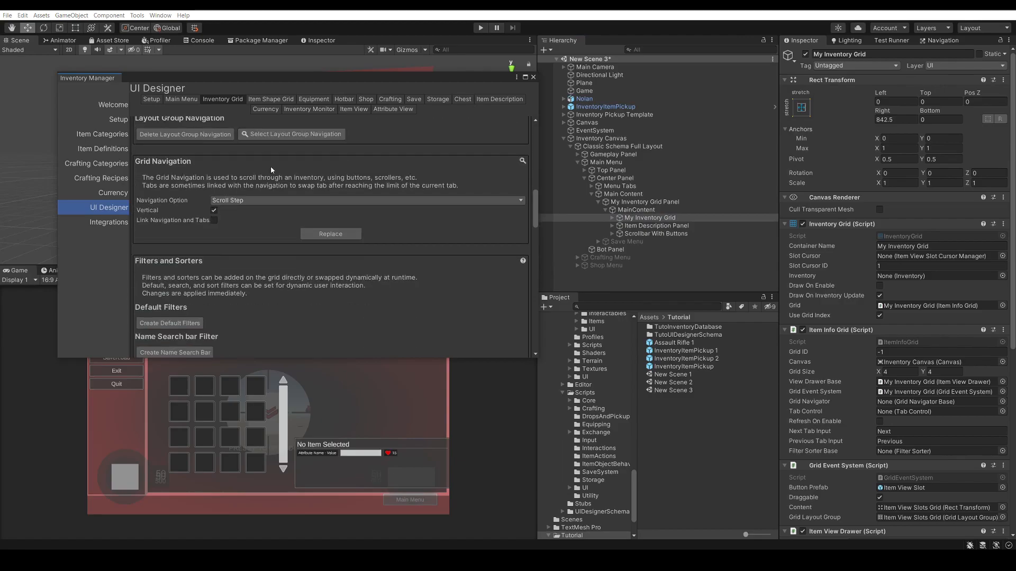
scroll(289, 197, "down", 2)
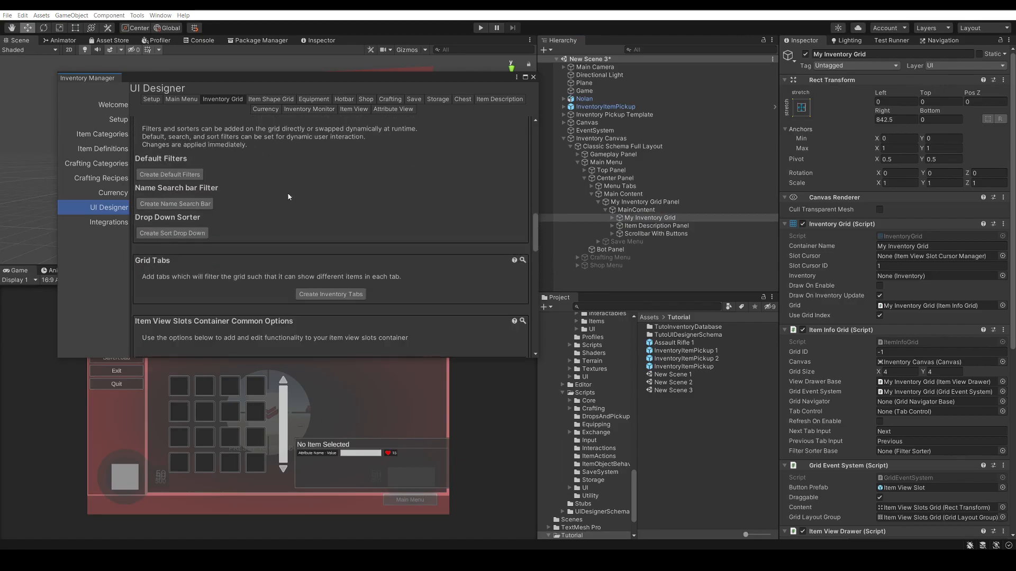
scroll(288, 197, "down", 3)
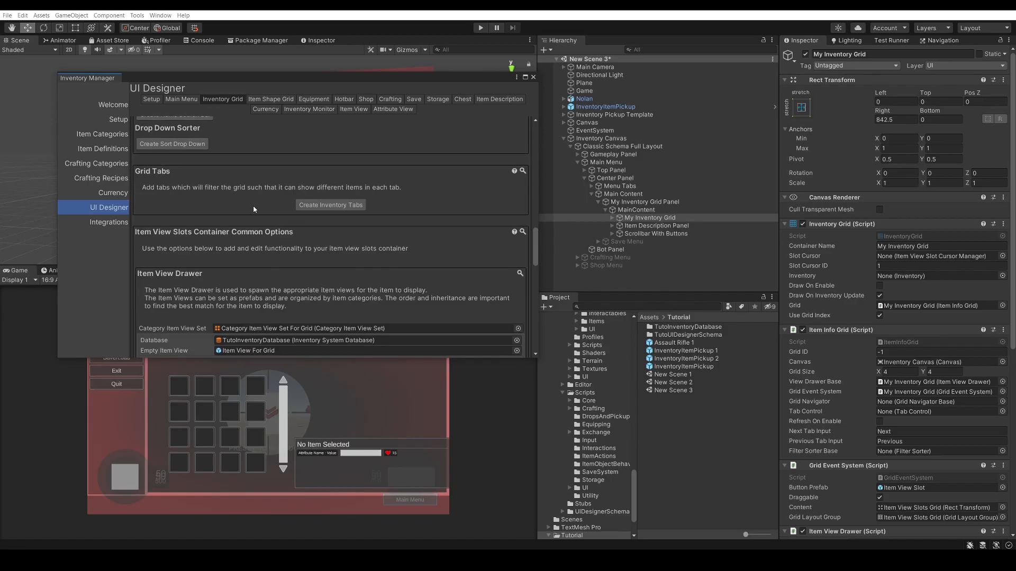
scroll(261, 186, "down", 2)
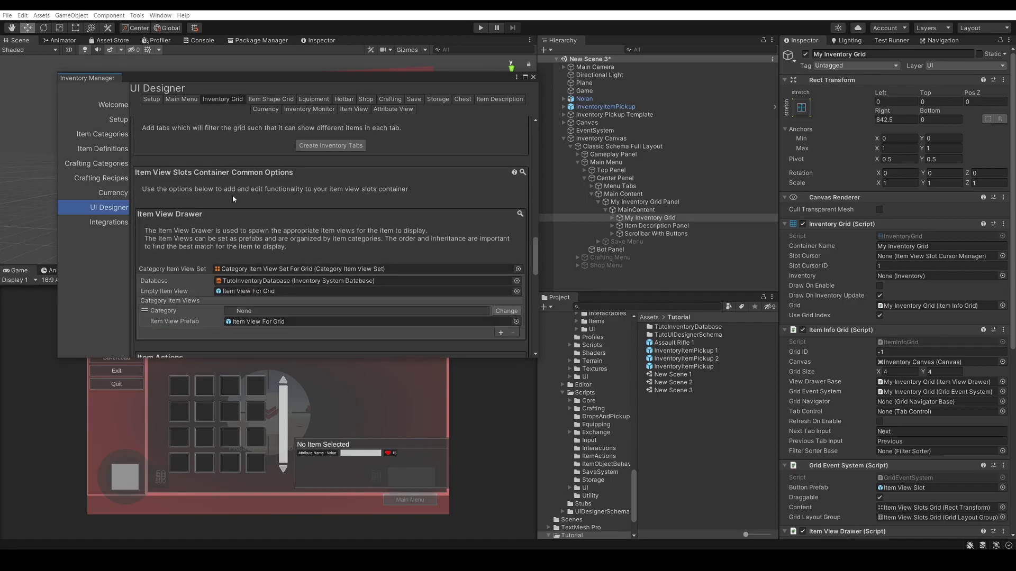
scroll(235, 198, "down", 2)
scroll(235, 184, "down", 3)
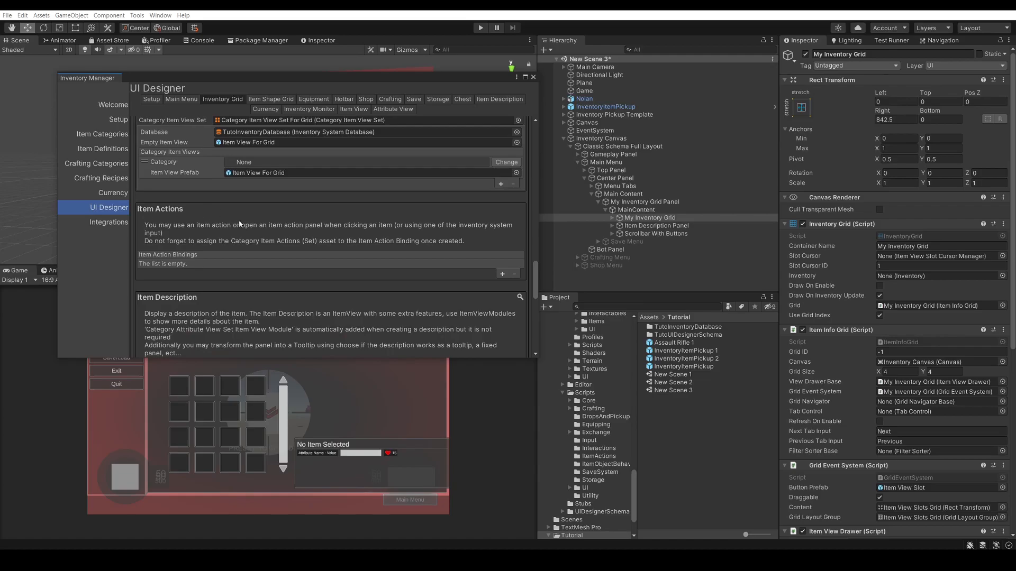
left_click(502, 274)
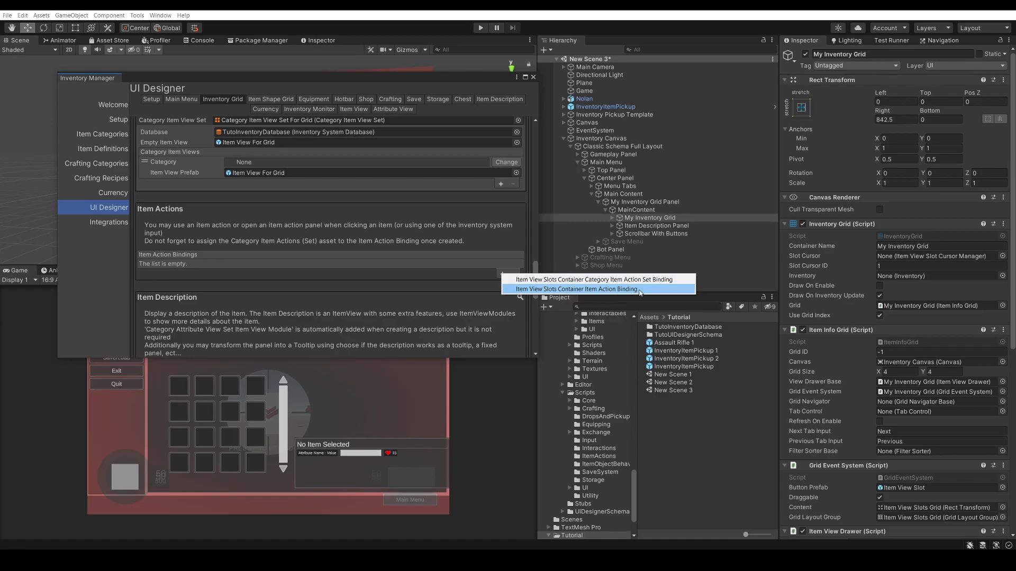
left_click(578, 281)
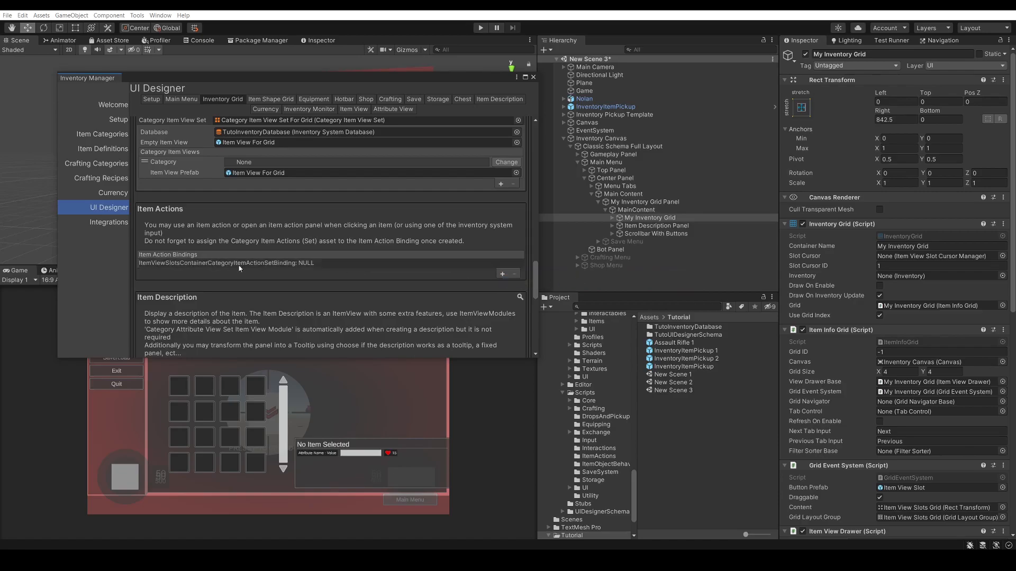
left_click(281, 263)
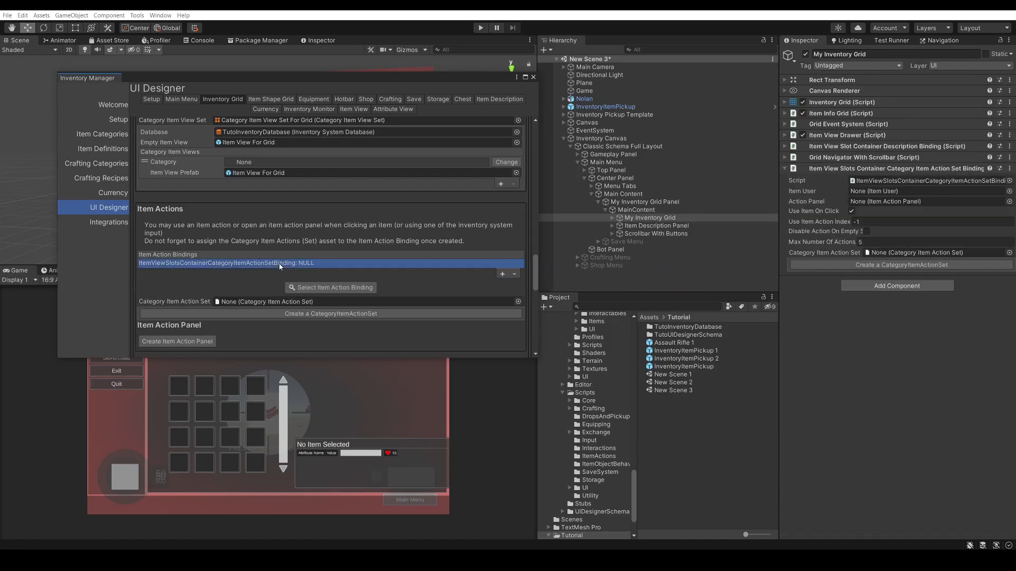
Create a category item action set for the binding, saved as TutoCategoryItemActionSet.asset in the Tutorial folder
scroll(271, 263, "down", 2)
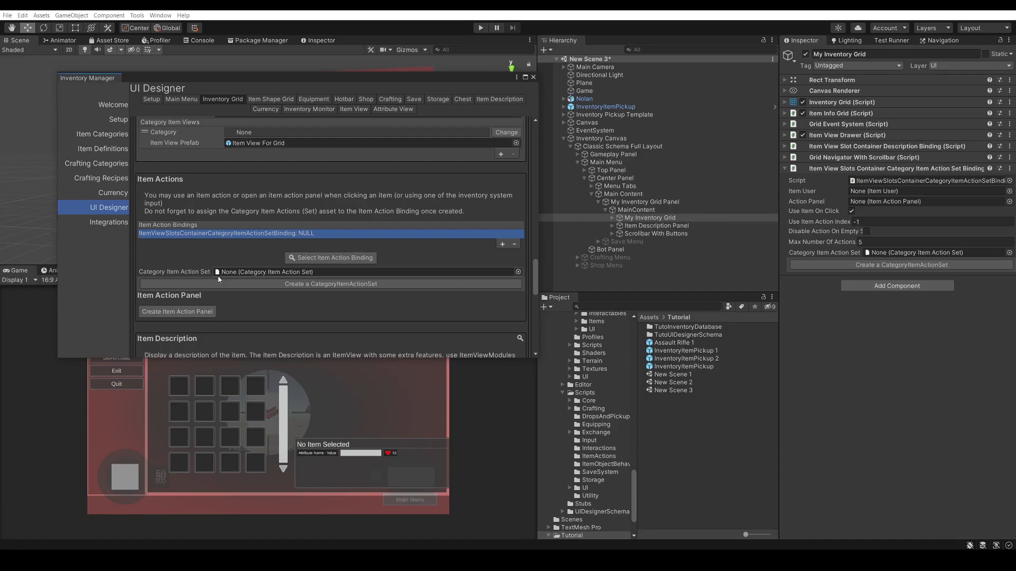
left_click(355, 288)
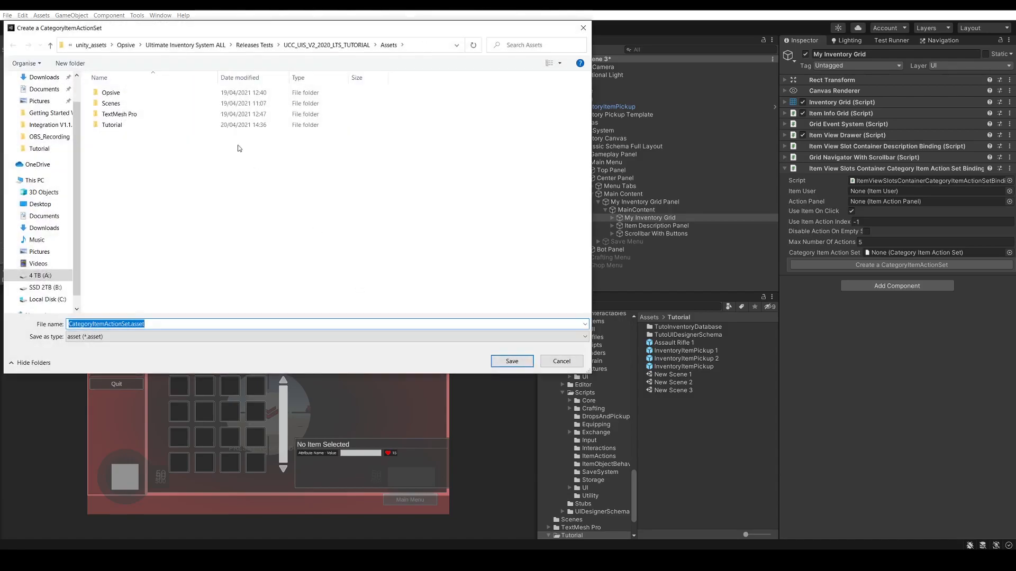
double_click(127, 124)
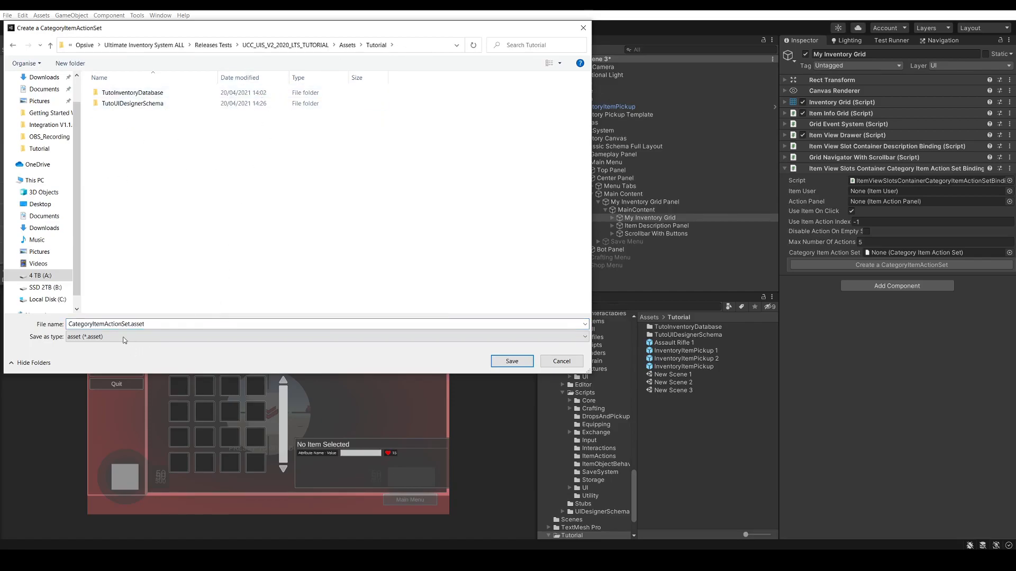
left_click(90, 325)
left_click(70, 323)
type("Tuto")
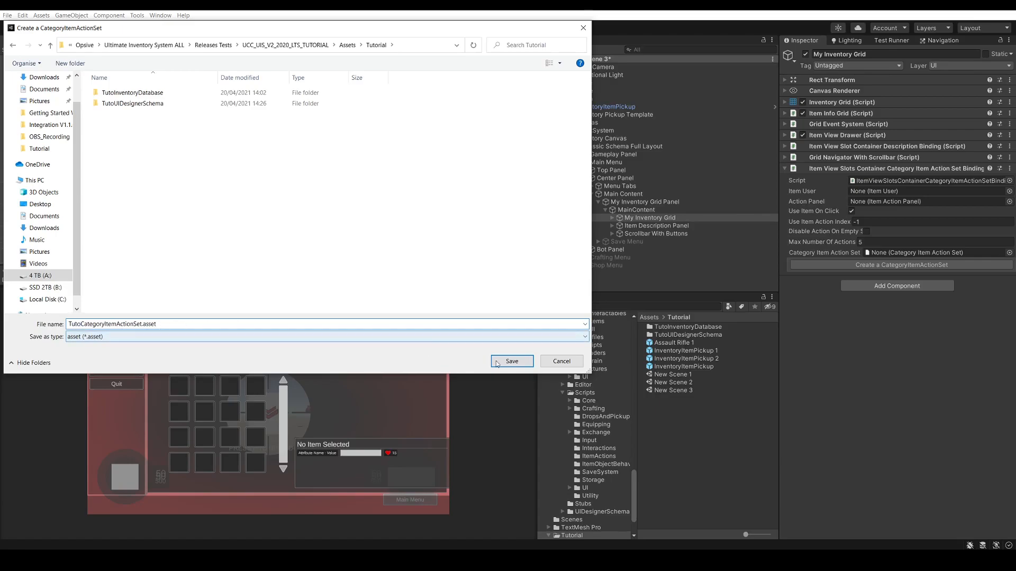
left_click(522, 360)
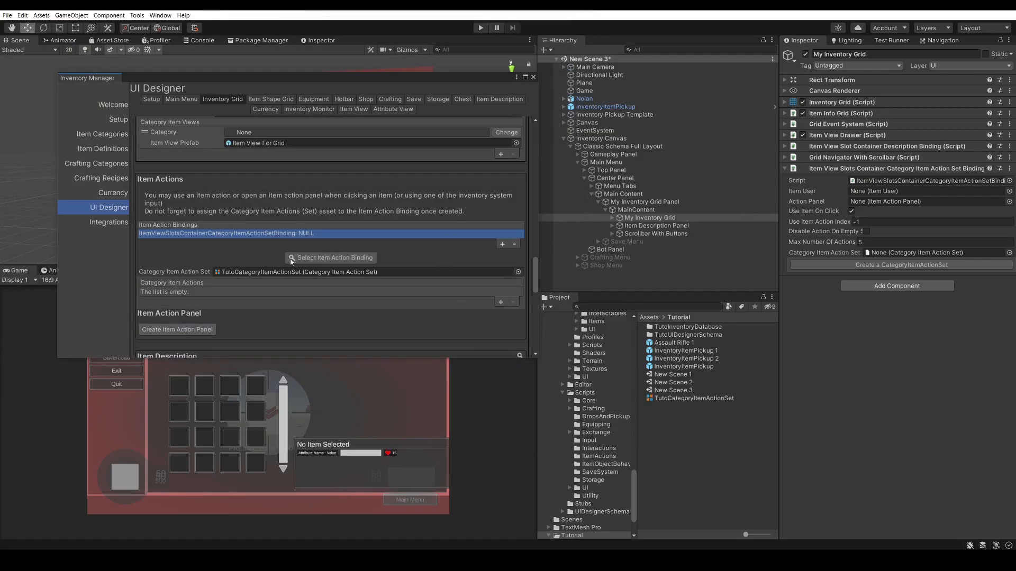
Add an element to TutoCategoryItemActionSet's category item actions and create an item action set for it named EquipItemActionSet.asset
left_click(686, 398)
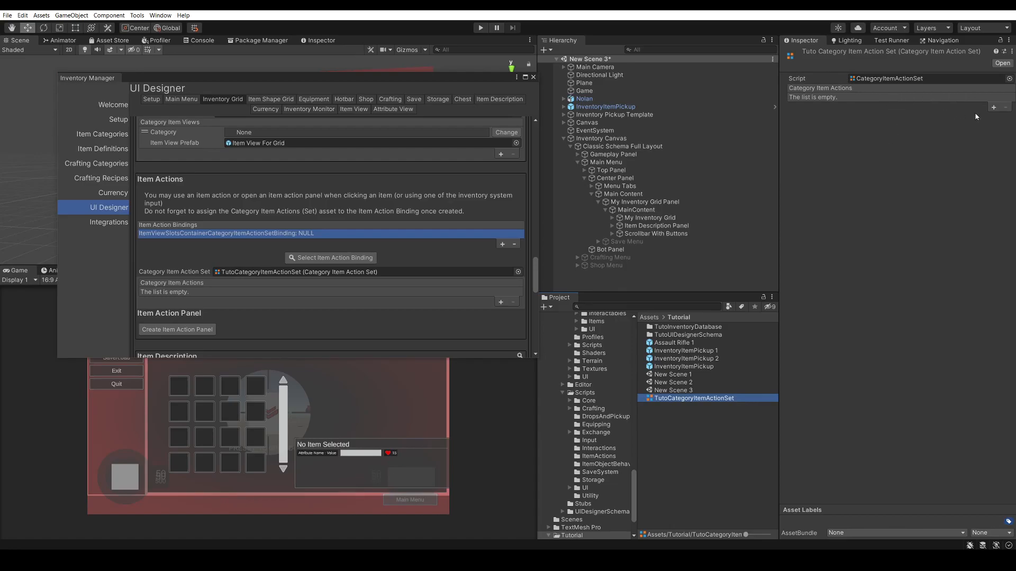
left_click(993, 108)
left_click(839, 96)
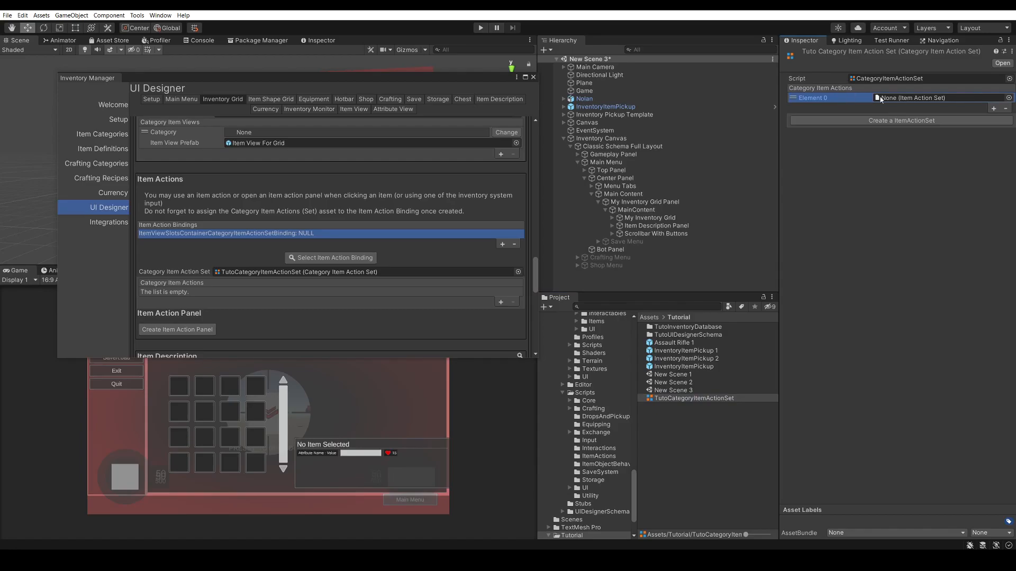
left_click(896, 121)
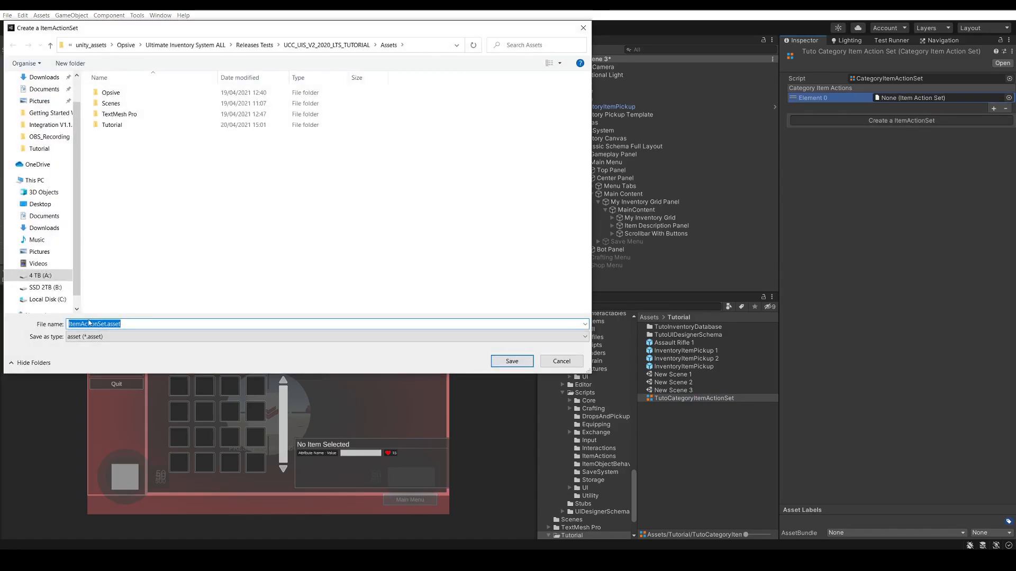
left_click(71, 325)
type("Equip")
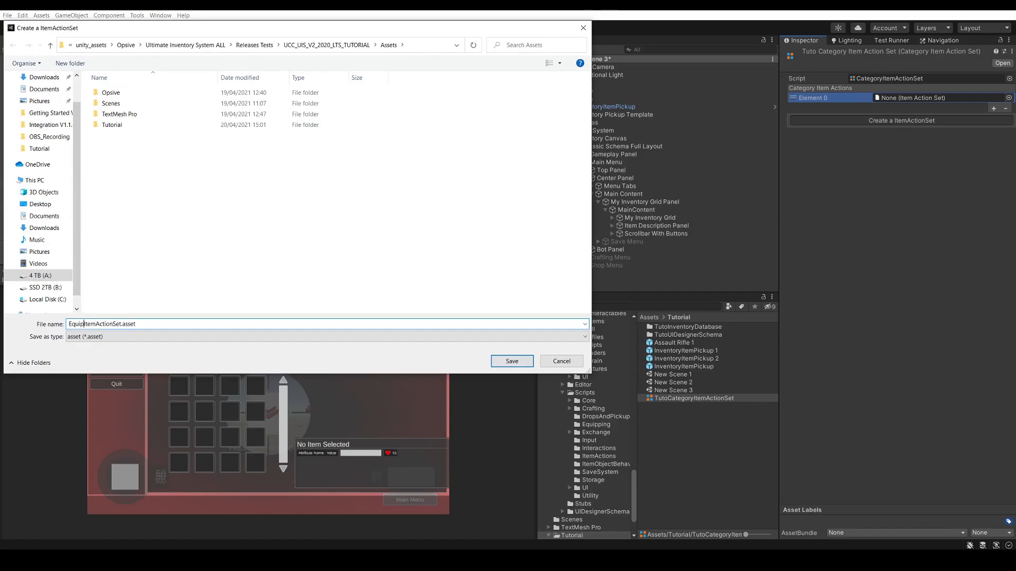
left_click(512, 362)
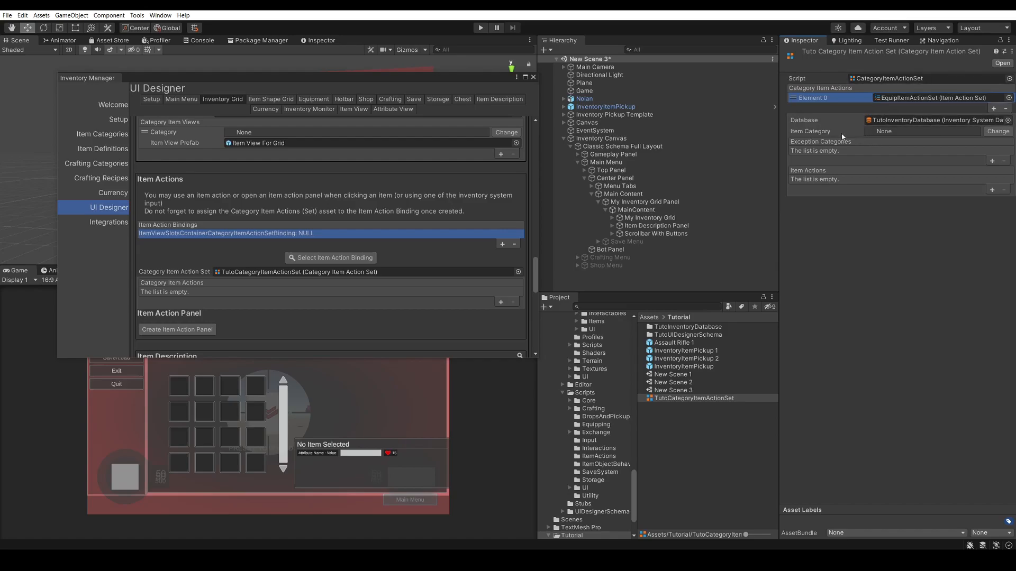
Set the item category of EquipItemActionSet to Equippable
left_click(998, 131)
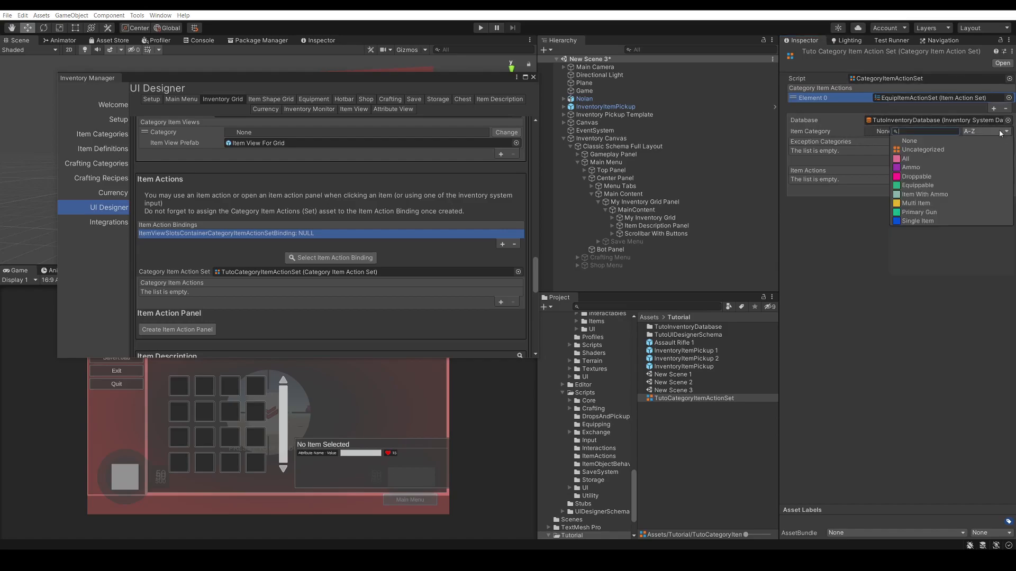
right_click(935, 187)
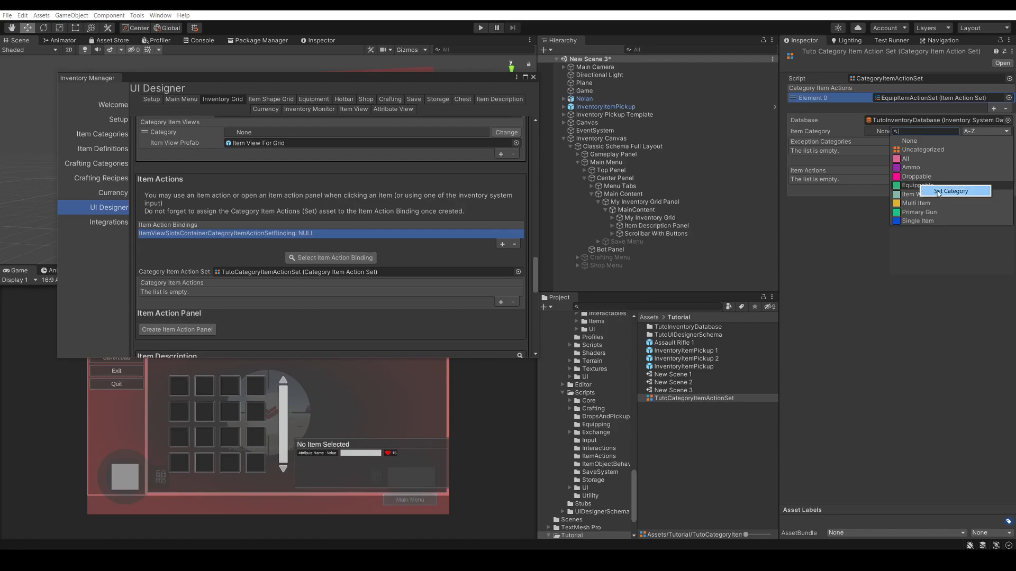
left_click(940, 192)
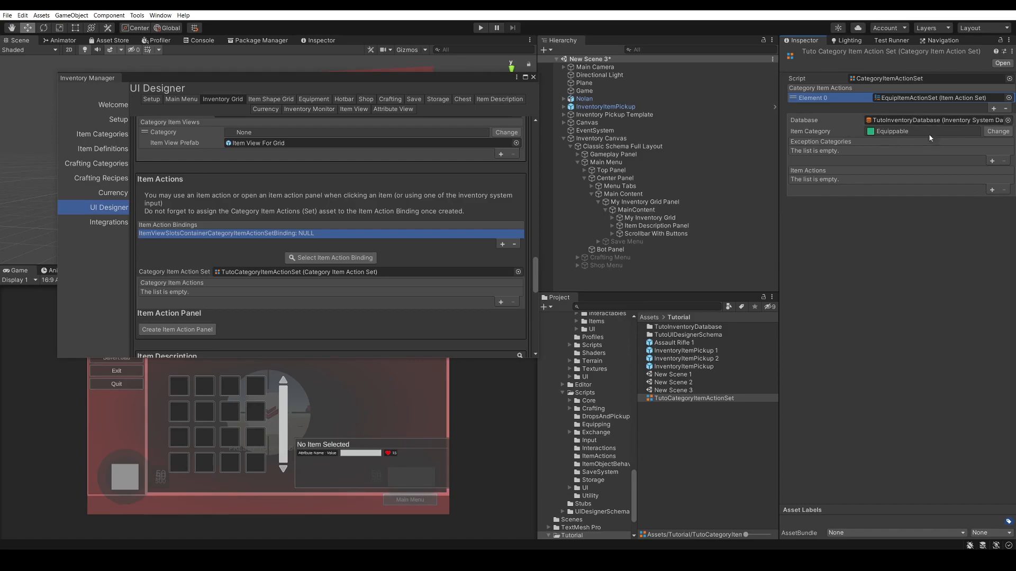
Add a Character Equip Unequip Item Action to EquipItemActionSet's item actions and review its name fields
left_click(991, 191)
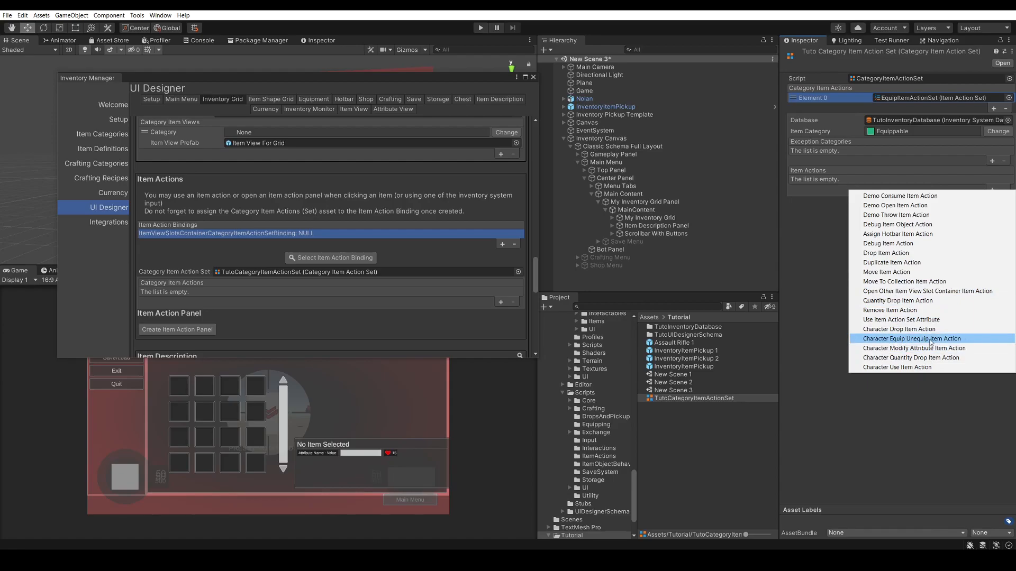
left_click(930, 340)
left_click(866, 179)
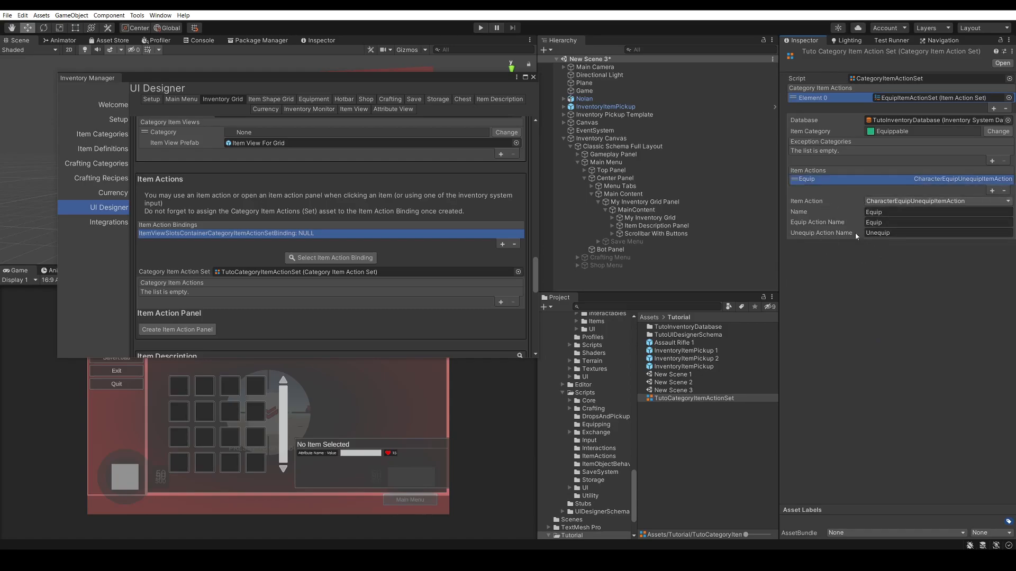
left_click(898, 233)
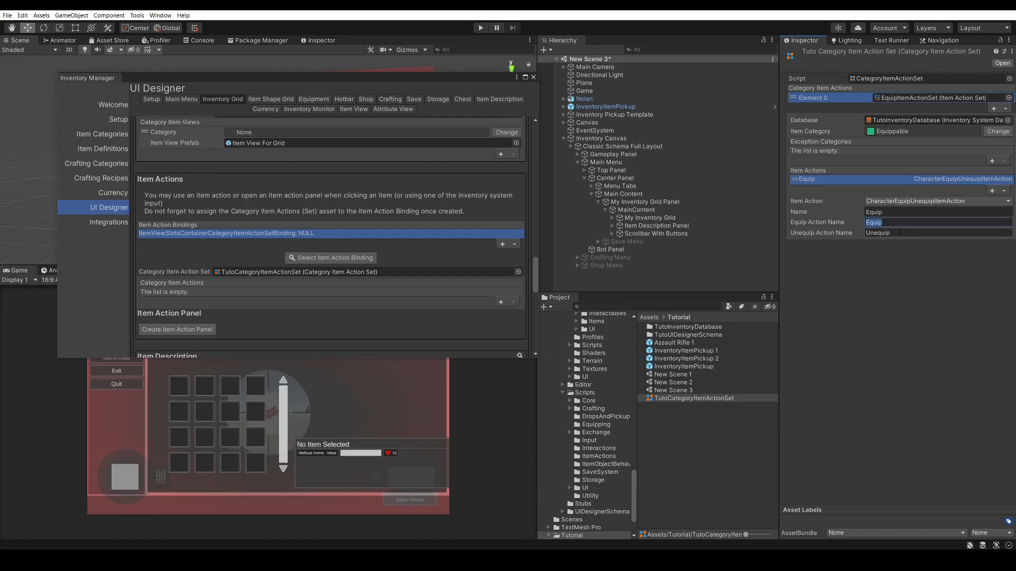
left_click(893, 257)
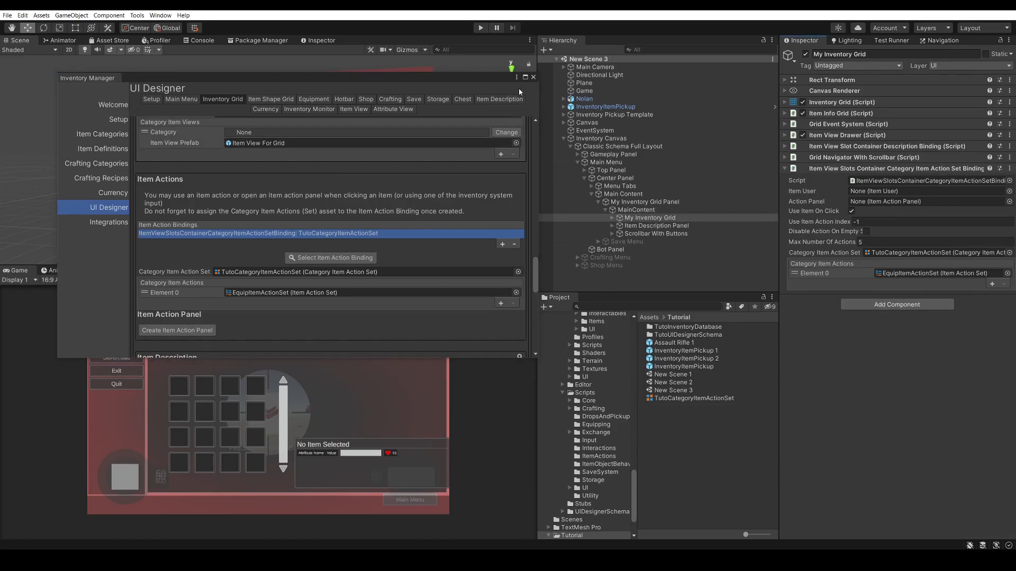
Close the Inventory Manager, then in play mode walk the character over the assault rifle pickup and open the inventory
left_click(533, 77)
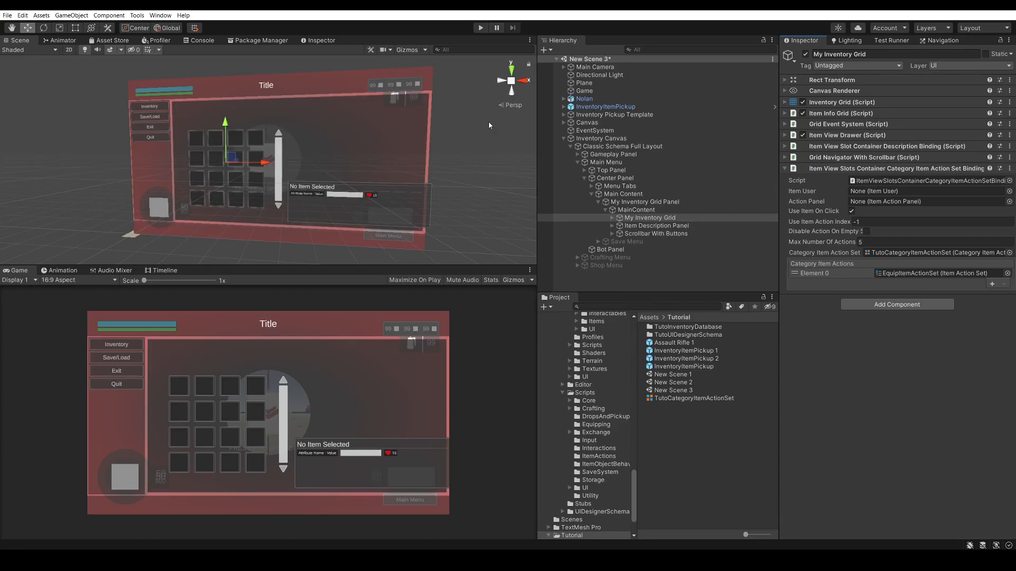
left_click(480, 28)
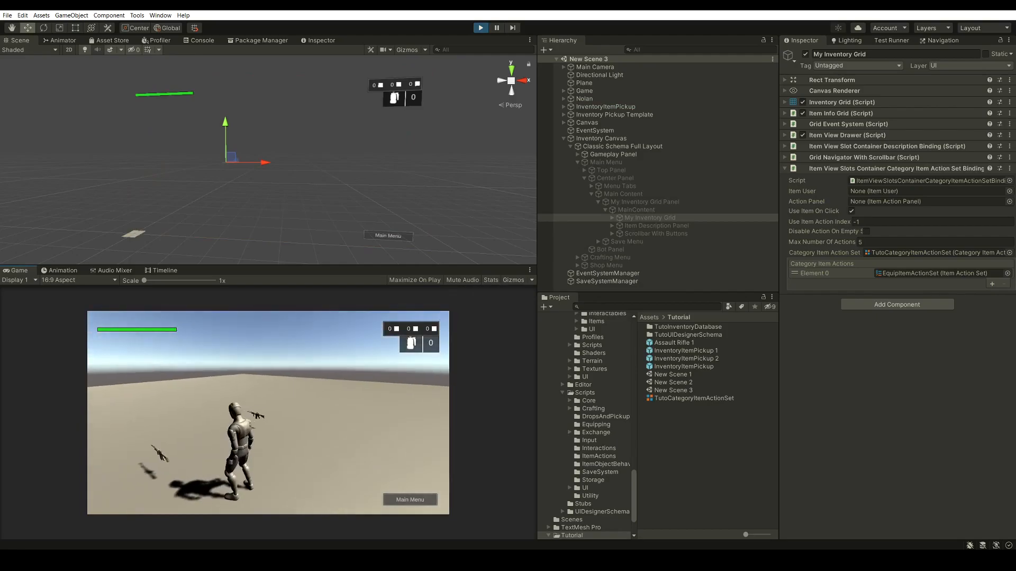
key("w")
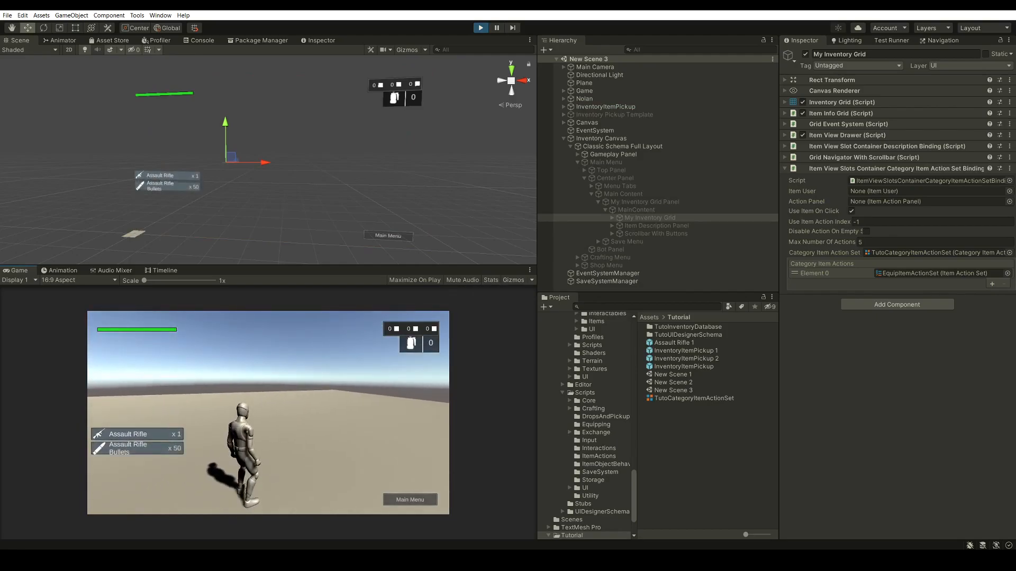
key("w")
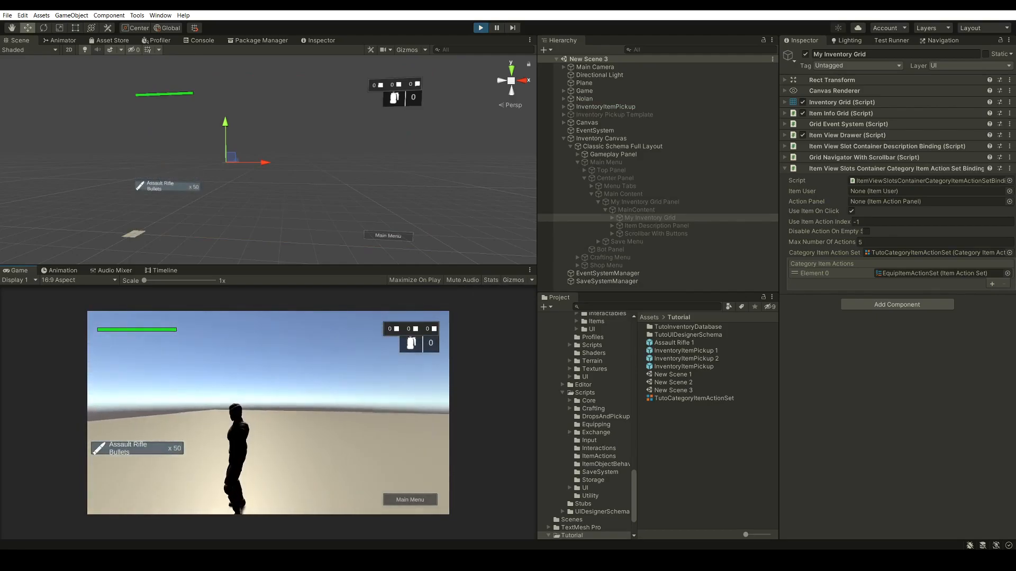
key("i")
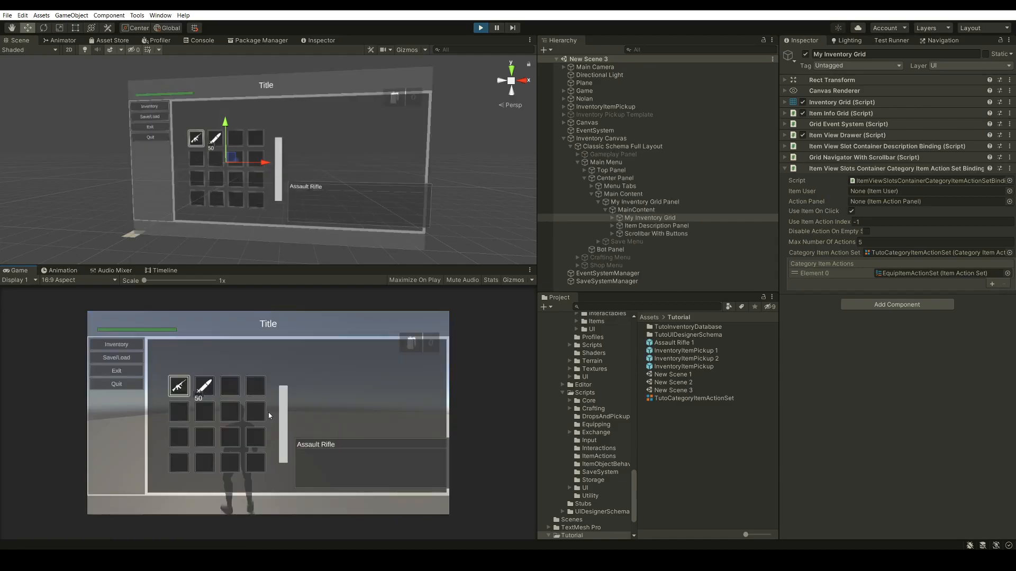
Test equipping and unequipping the assault rifle directly from its inventory grid slot, then exit play mode
left_click(181, 389)
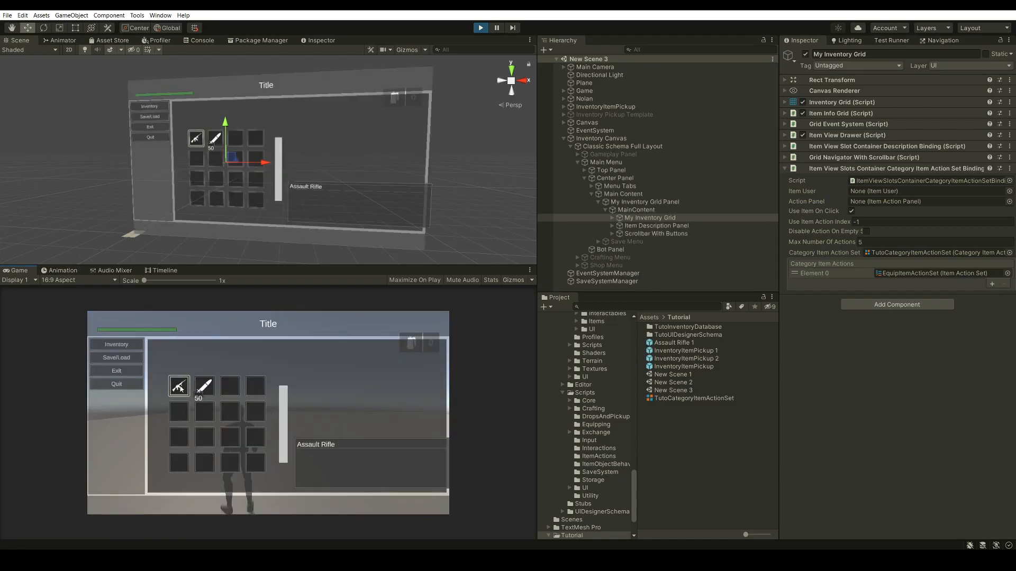
left_click(184, 389)
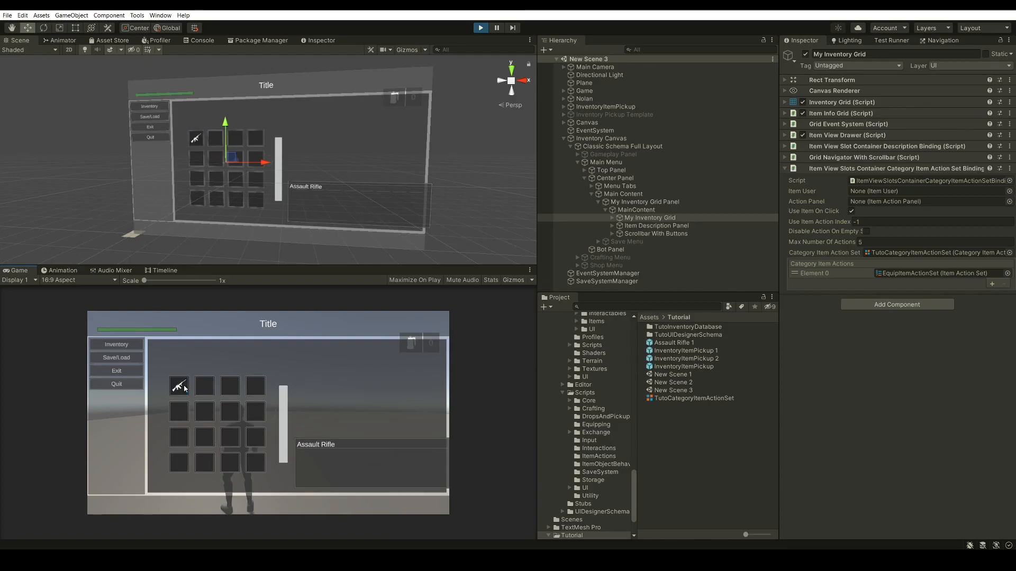
left_click(185, 389)
left_click(185, 389)
left_click(481, 28)
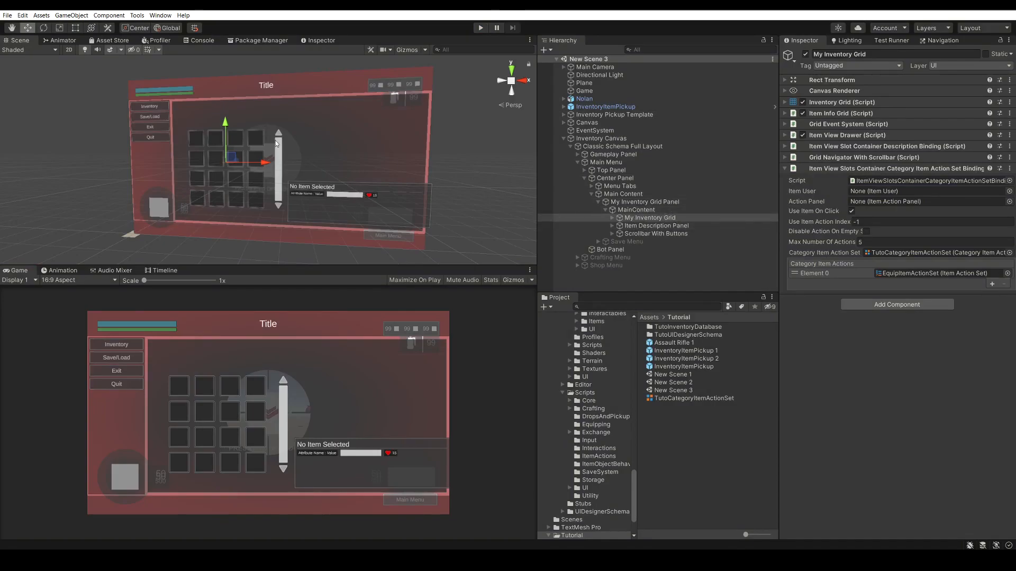
Reopen the Ultimate Inventory System's UI Designer on the Inventory Grid settings
left_click(137, 15)
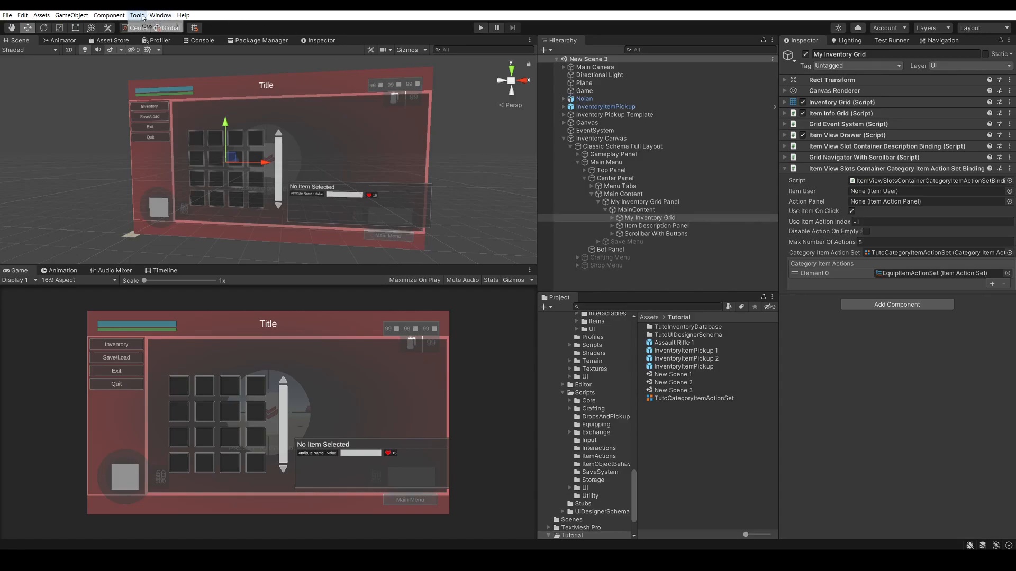
mouse_move(153, 27)
mouse_move(238, 35)
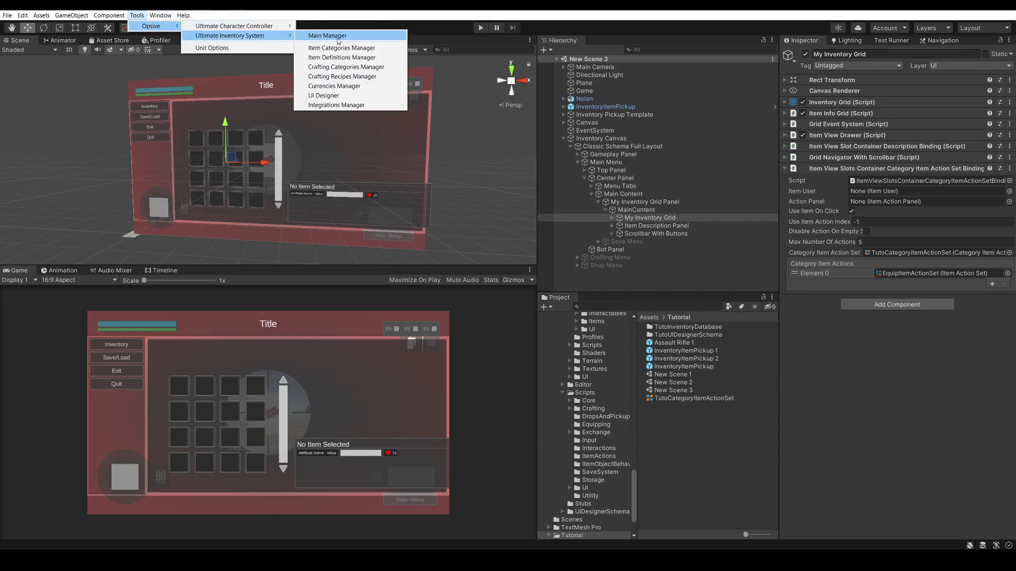
left_click(343, 94)
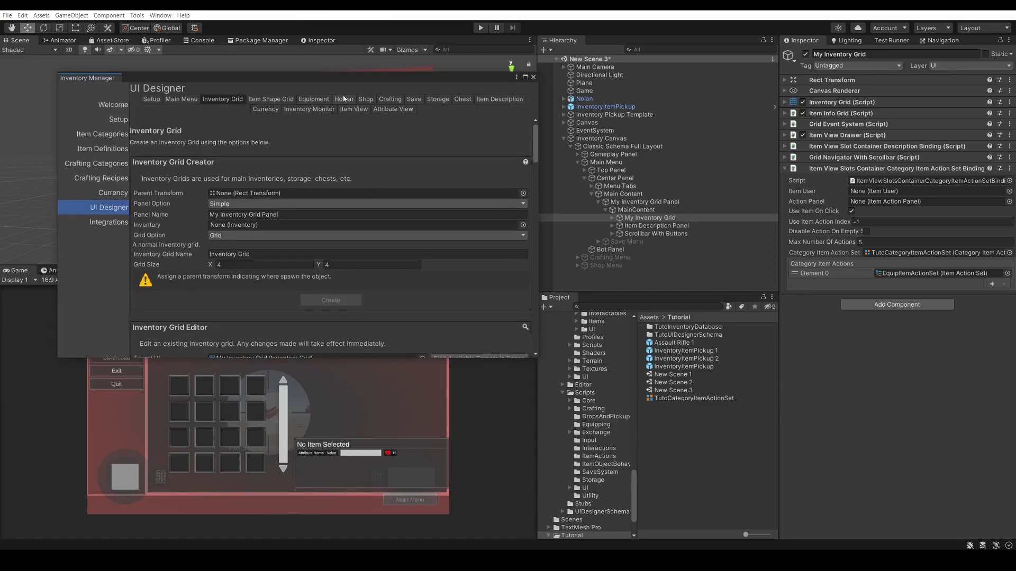
Create an item action panel for the TutoCategoryItemActionSet binding of My Inventory Grid and close the Inventory Manager
scroll(233, 159, "down", 15)
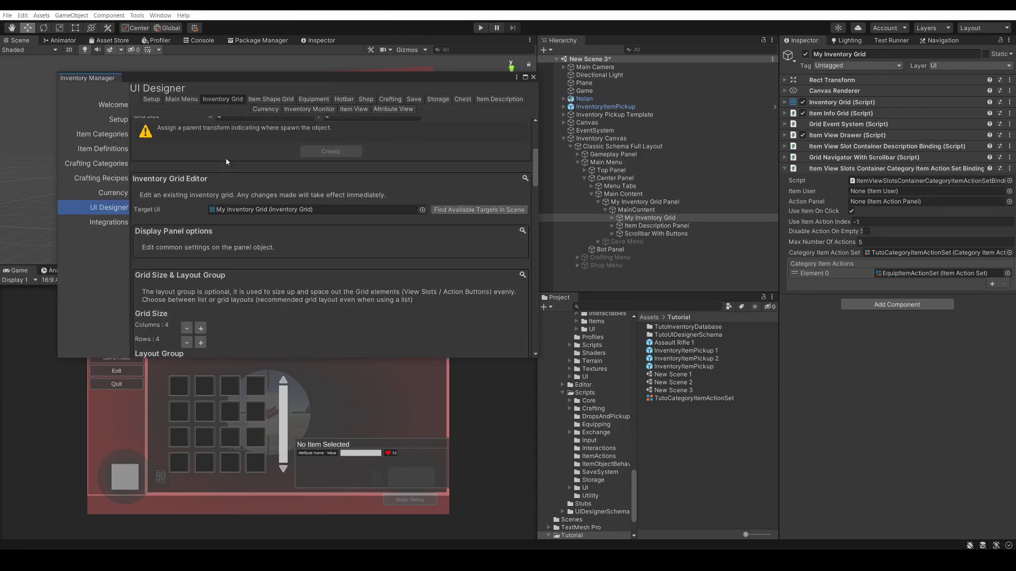
scroll(240, 163, "down", 15)
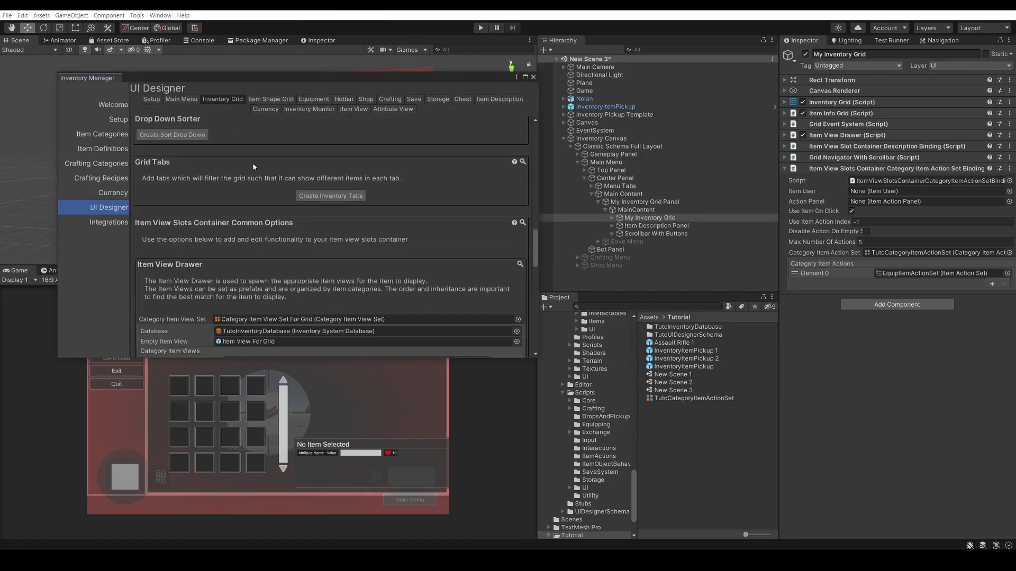
scroll(258, 196, "down", 1)
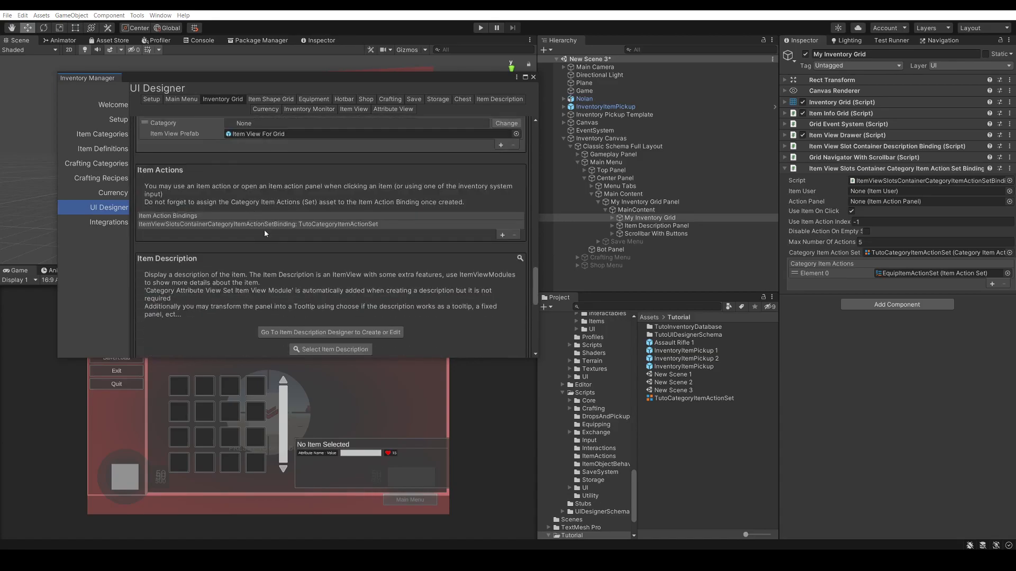
left_click(266, 224)
scroll(265, 227, "down", 1)
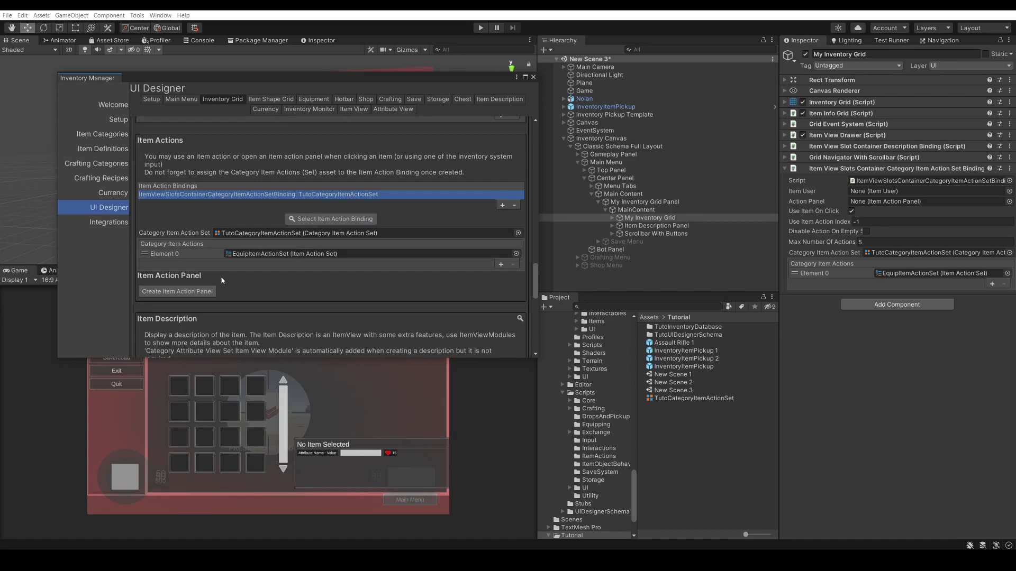
left_click(174, 292)
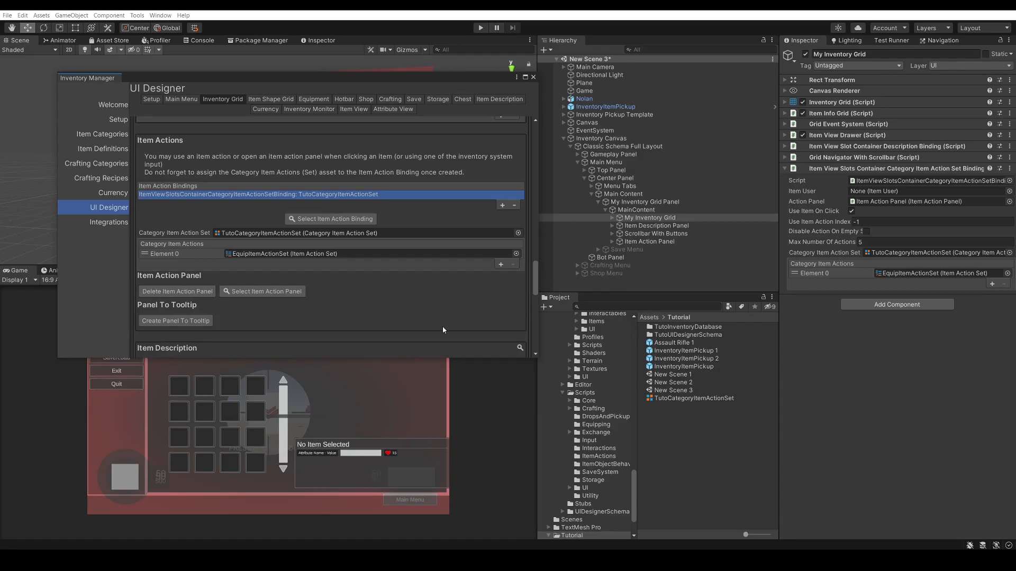
left_click(533, 77)
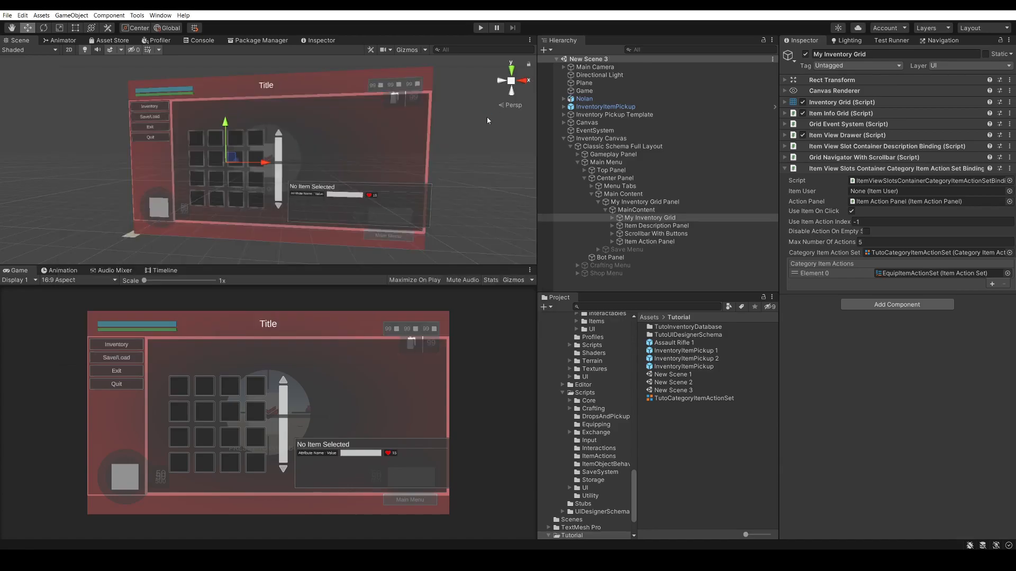
Run the scene again, collect the assault rifle pickup with the character, and open the inventory
left_click(480, 28)
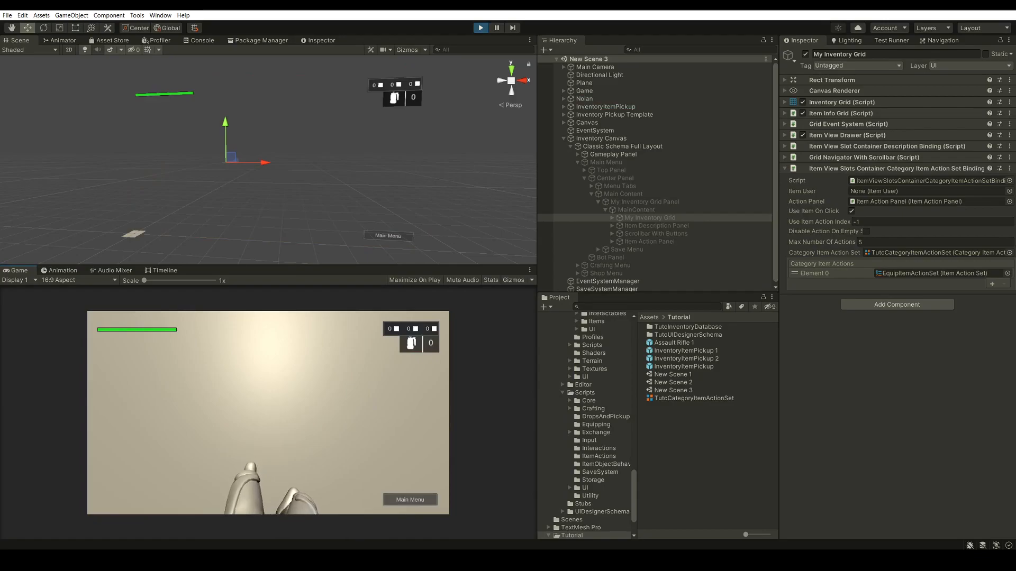
key("w")
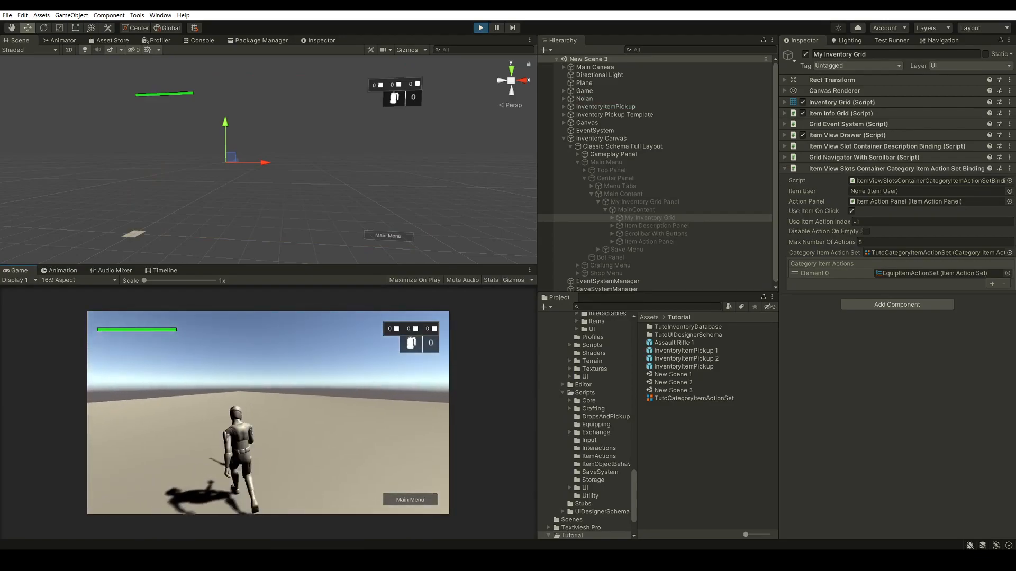
key("i")
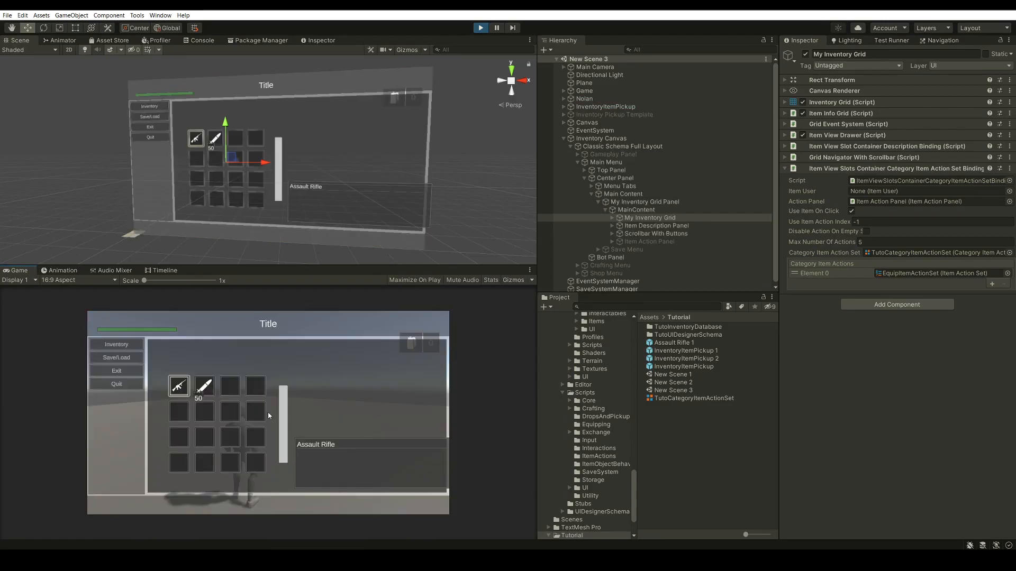
Test equipping and unequipping the assault rifle through its item action panel, then bring the panel up once more
left_click(179, 385)
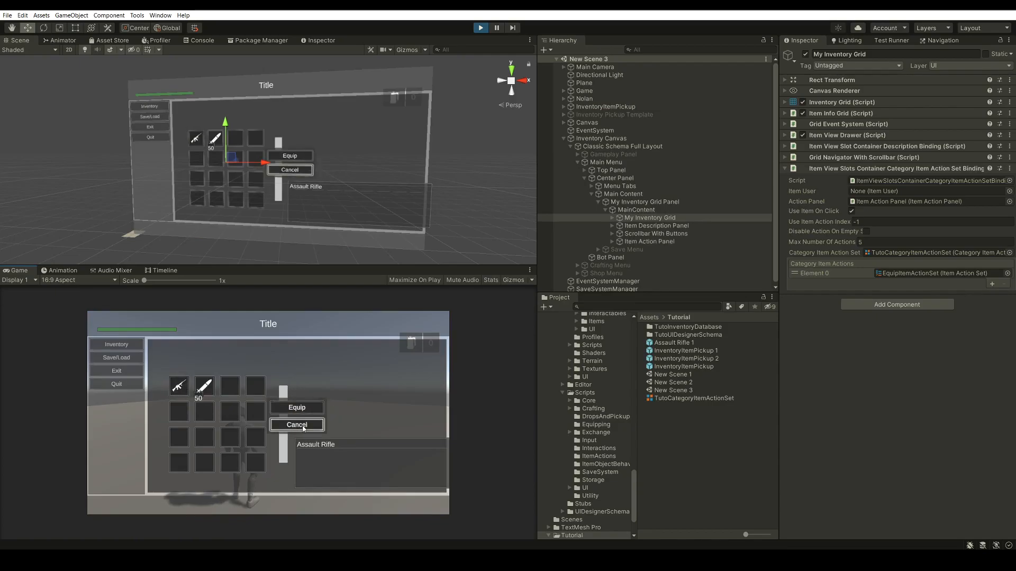
left_click(302, 408)
left_click(178, 386)
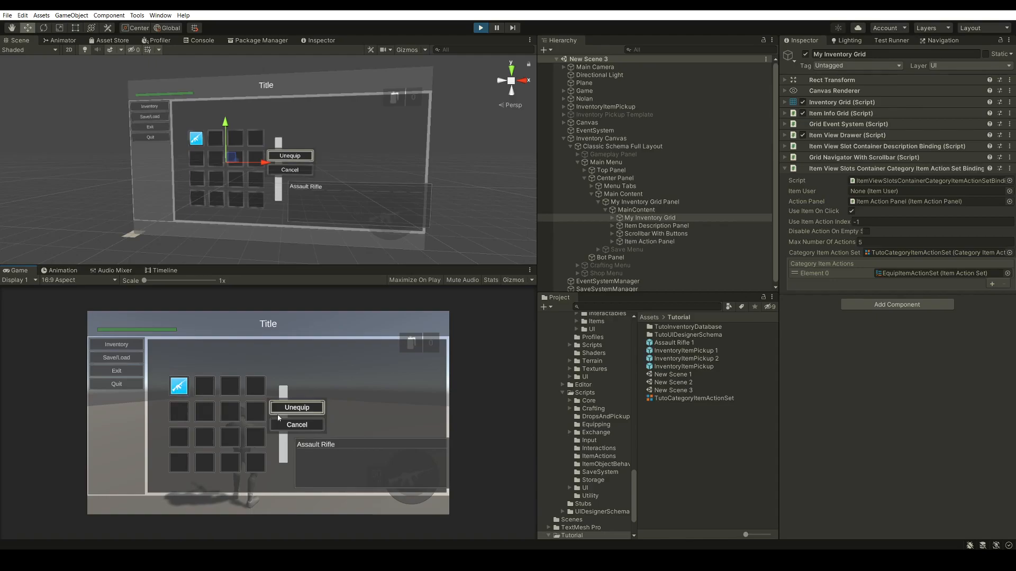
left_click(305, 411)
left_click(179, 386)
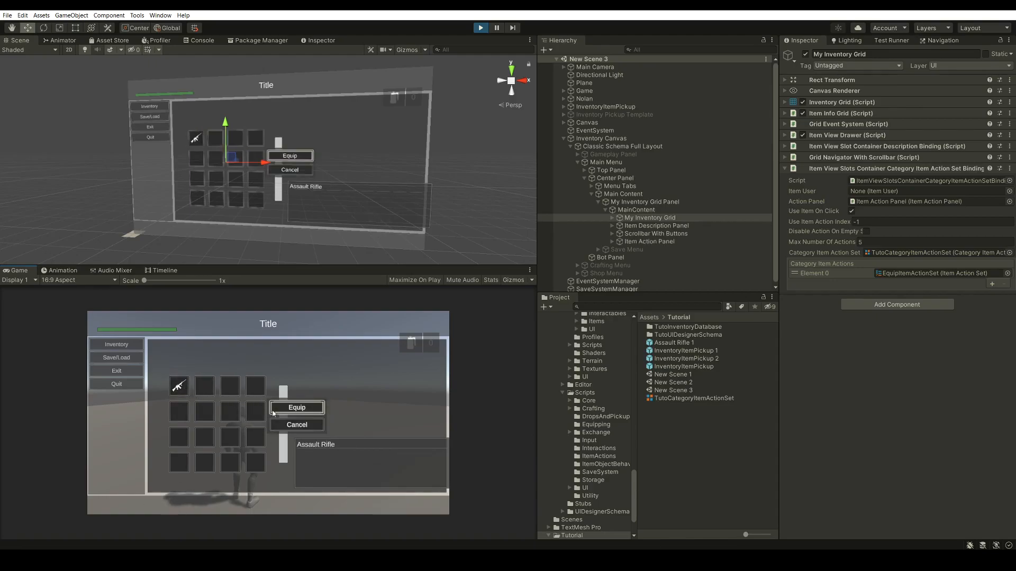
Equip and unequip the assault rifle through its item action panel once more and stop the running scene
left_click(303, 411)
left_click(177, 386)
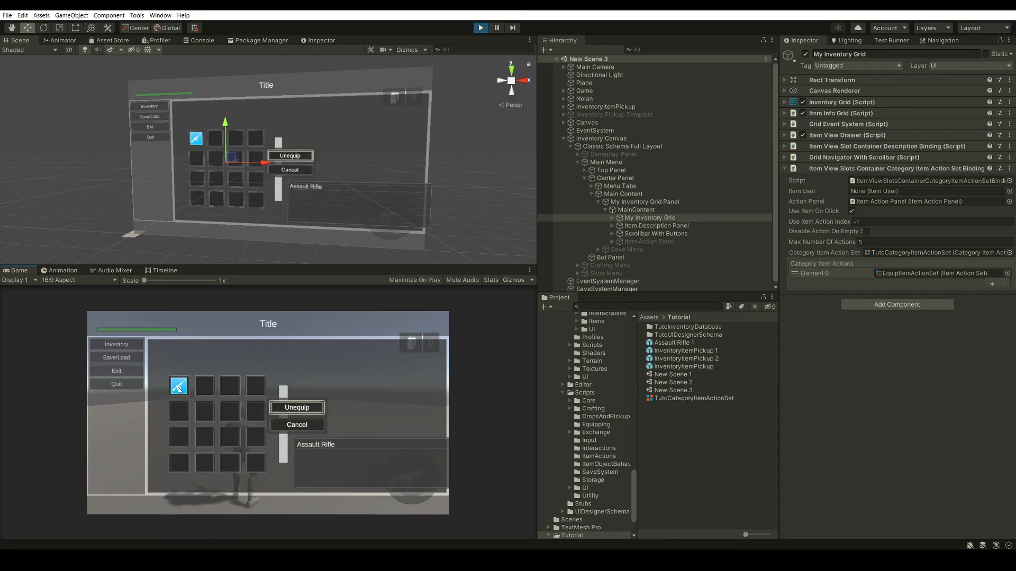
left_click(302, 410)
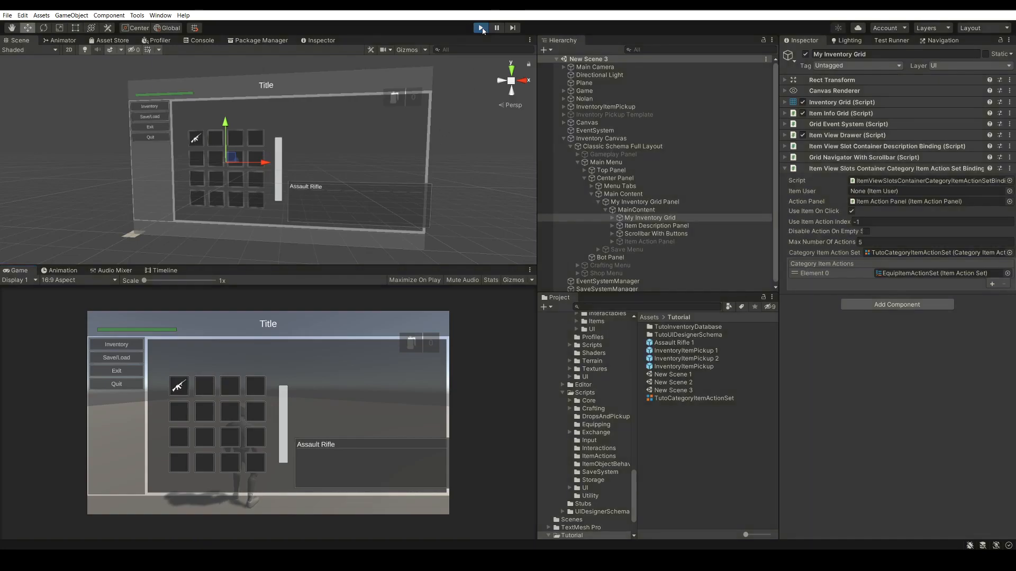
left_click(480, 28)
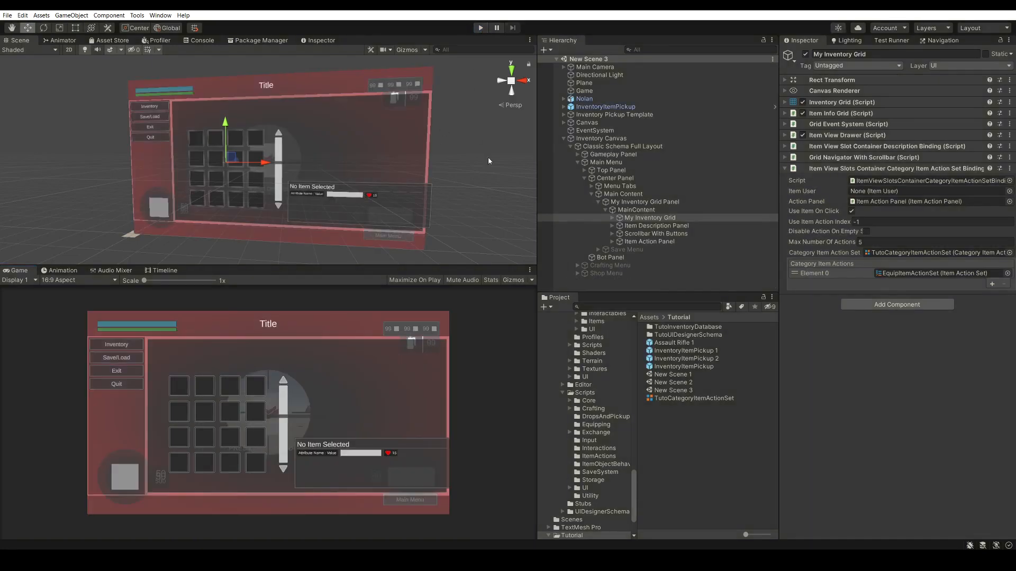
Add a Character Drop Item Action to the EquipItemActionSet in TutoCategoryItemActionSet and show its settings
left_click(696, 399)
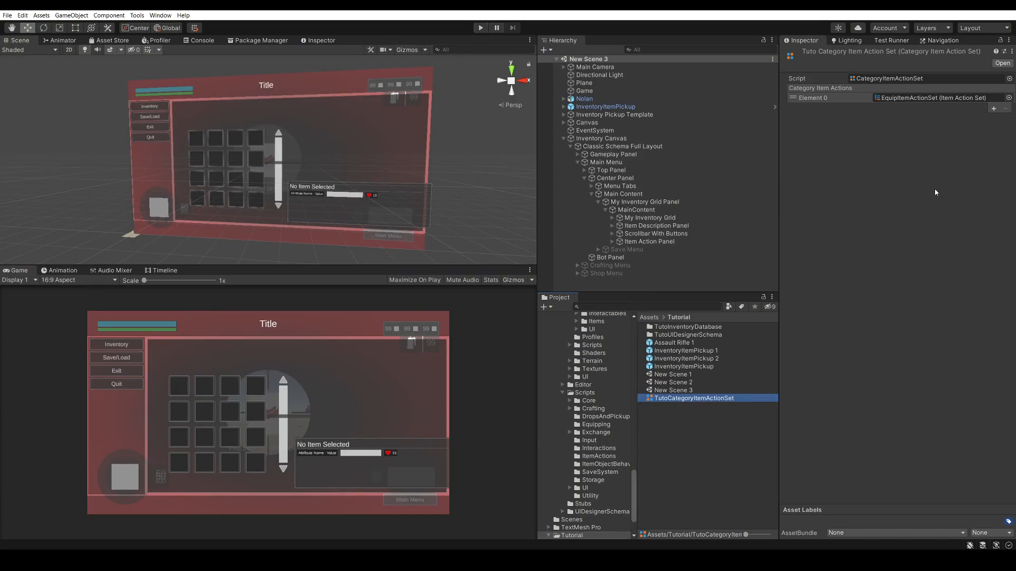
left_click(817, 98)
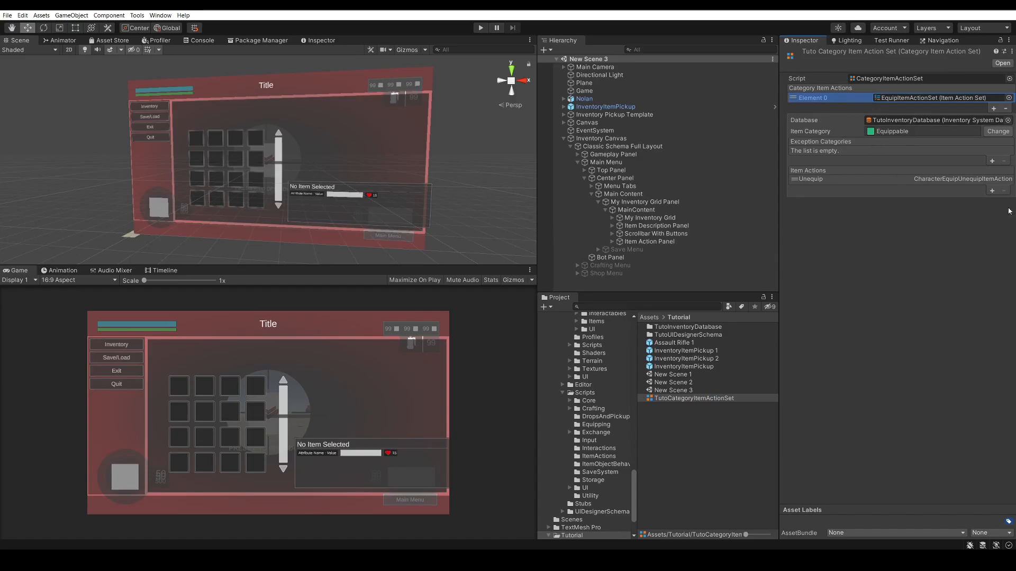
left_click(992, 191)
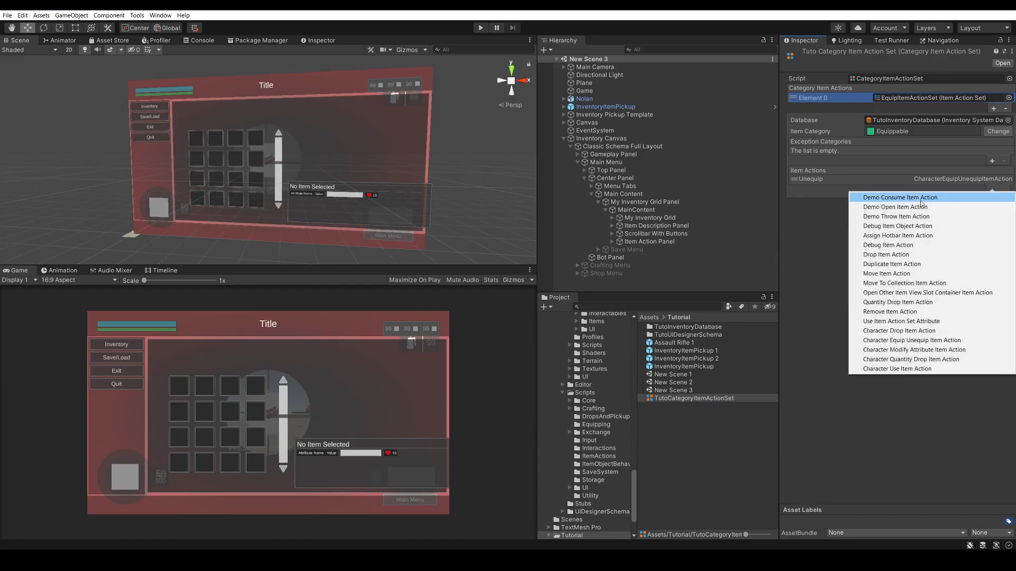
left_click(889, 330)
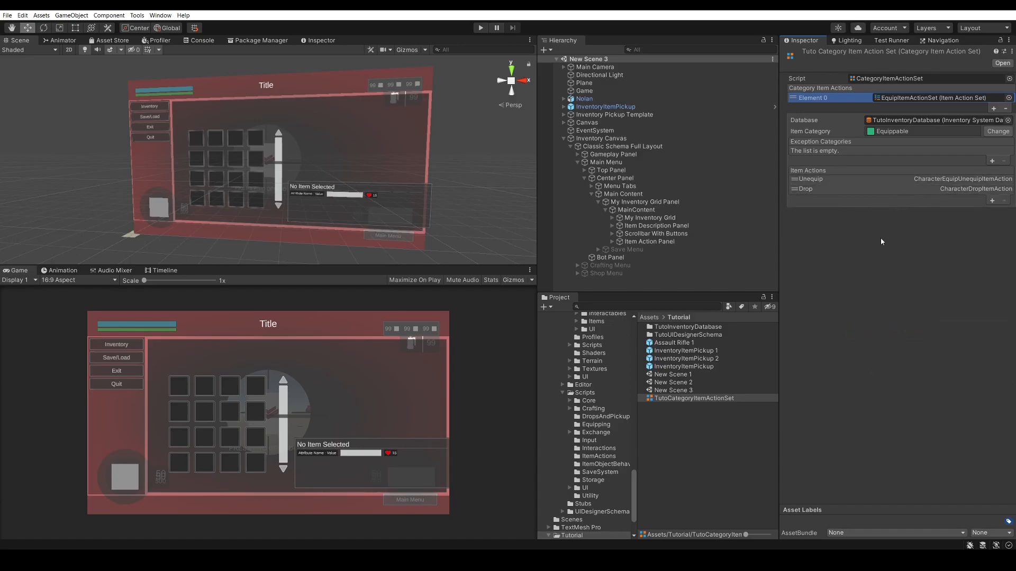
left_click(898, 189)
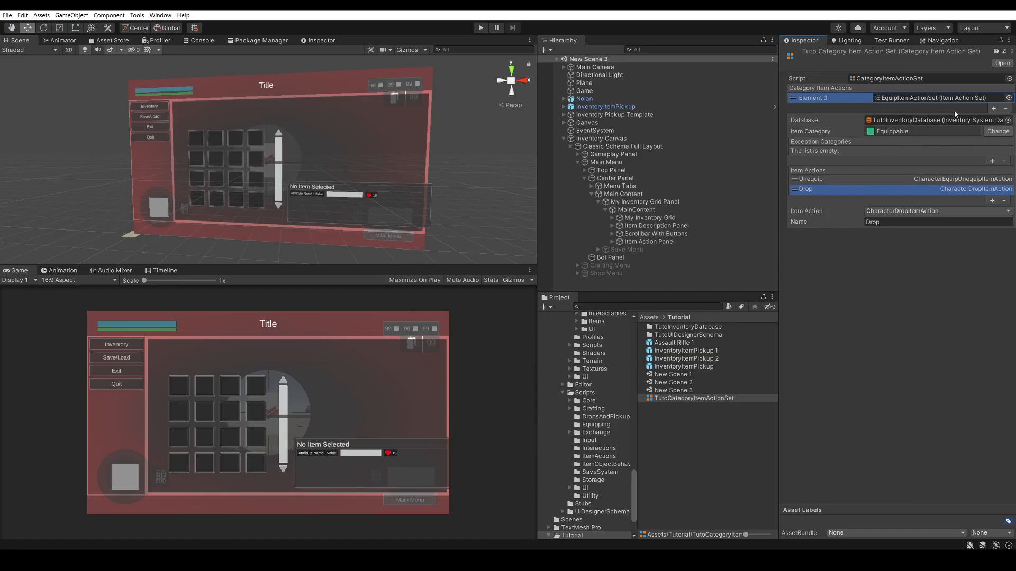
Add a second category item action element and create its item action set as DropItemActionSet.asset in the Assets folder
left_click(993, 109)
left_click(898, 109)
left_click(901, 130)
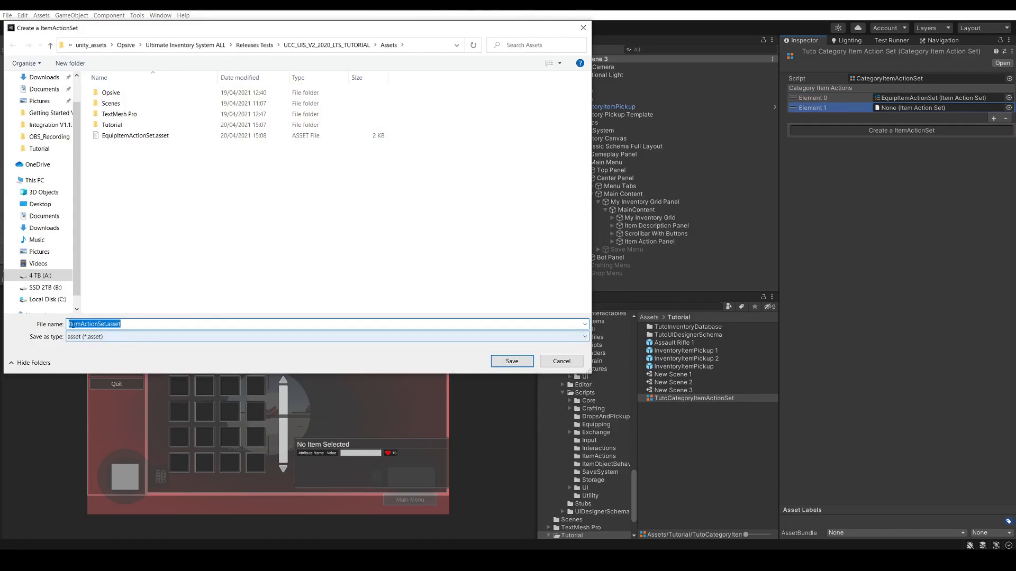
left_click(72, 324)
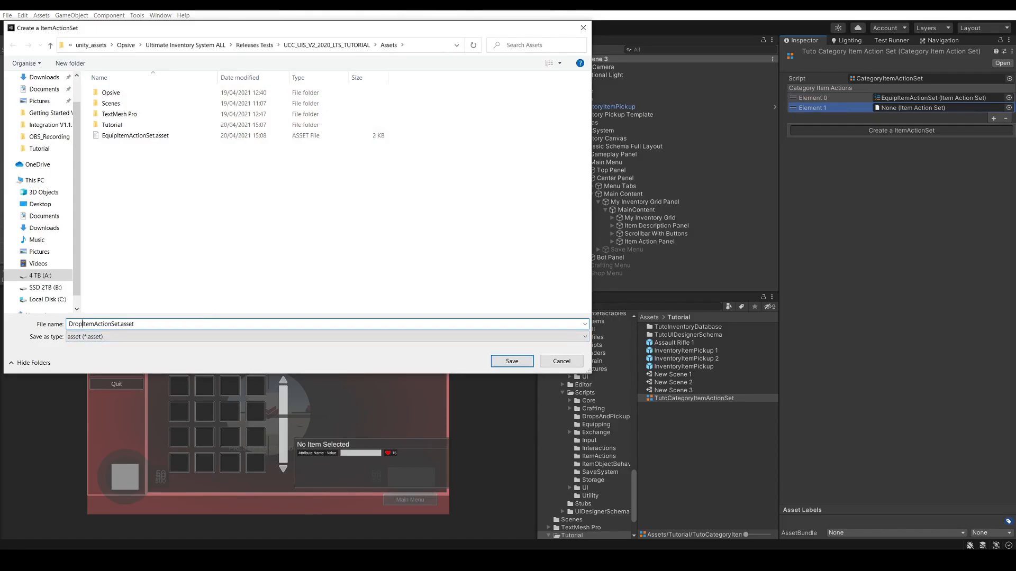
left_click(500, 359)
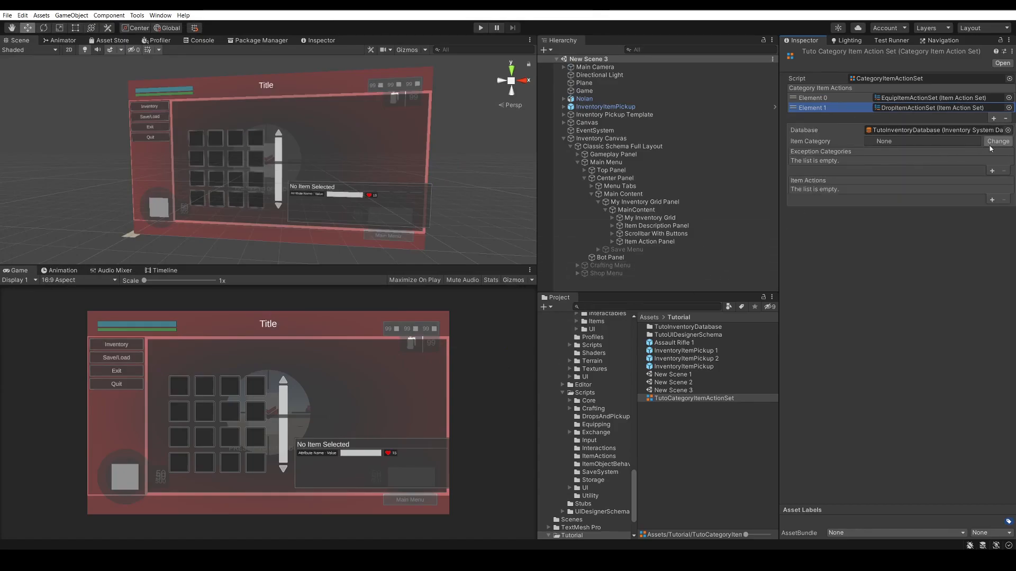
Set the DropItemActionSet's item category to Droppable and add a Character Quantity Drop Item Action to it
left_click(989, 145)
left_click(931, 177)
left_click(947, 183)
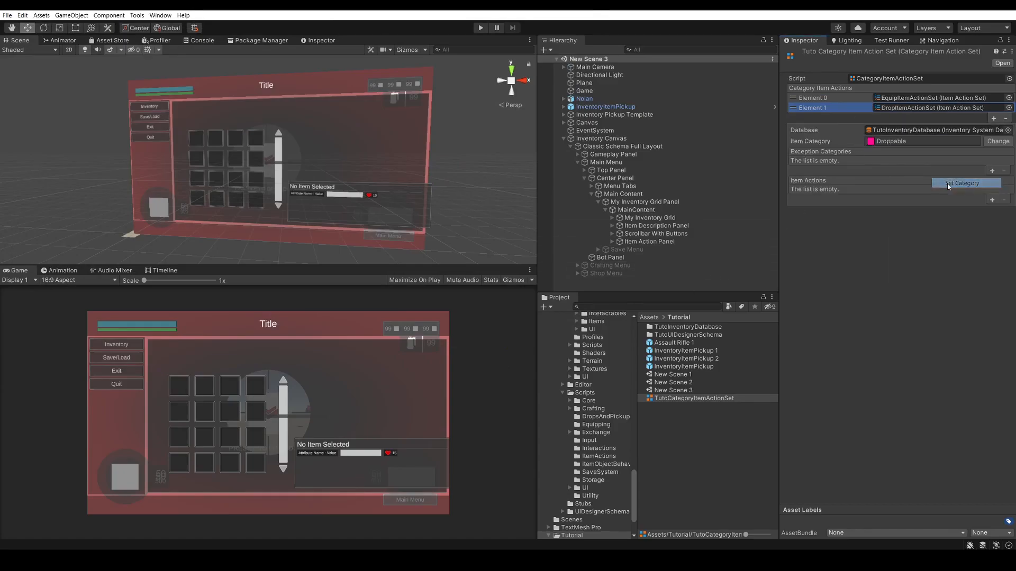
left_click(992, 200)
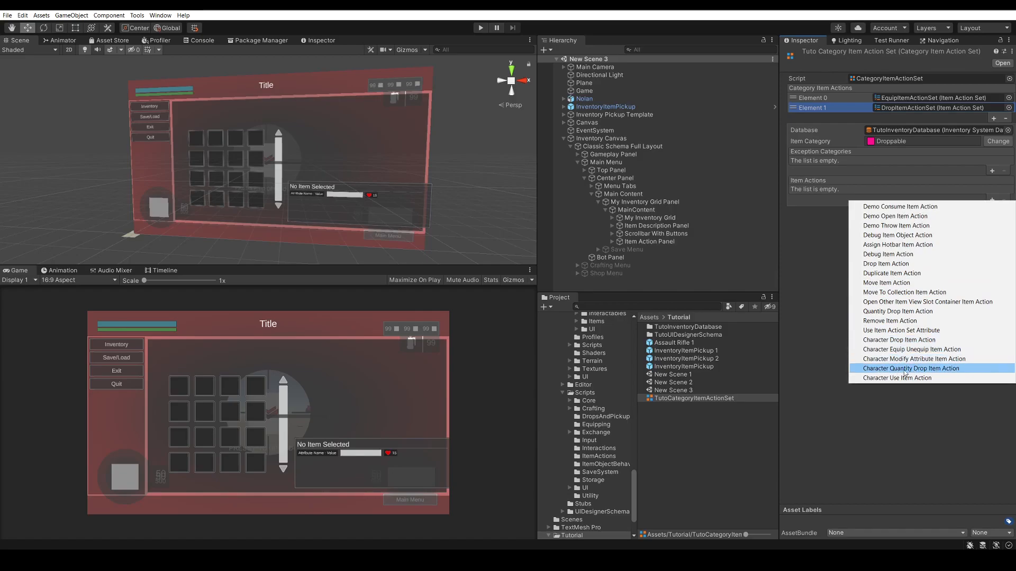
left_click(924, 369)
left_click(906, 191)
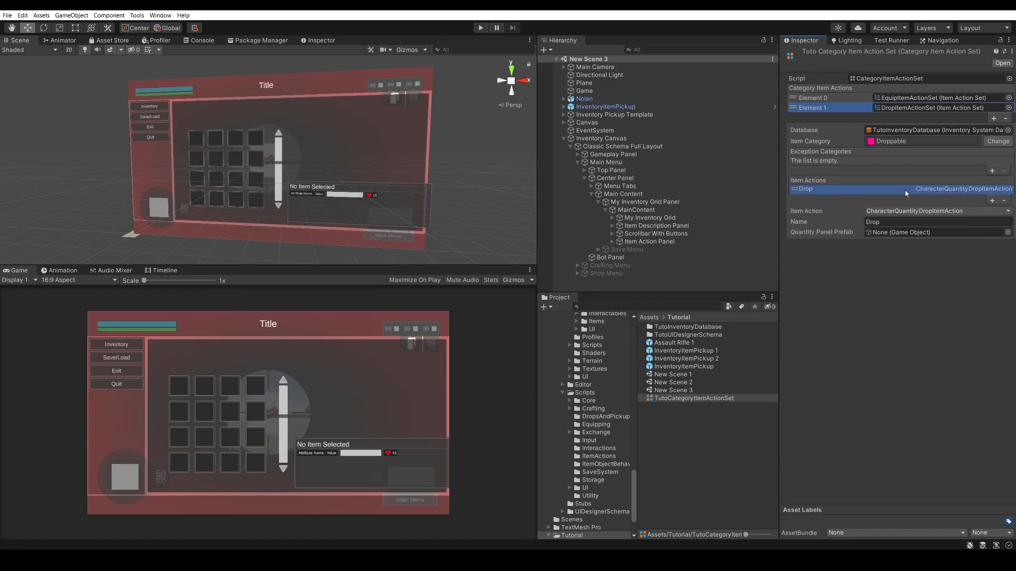
left_click(890, 222)
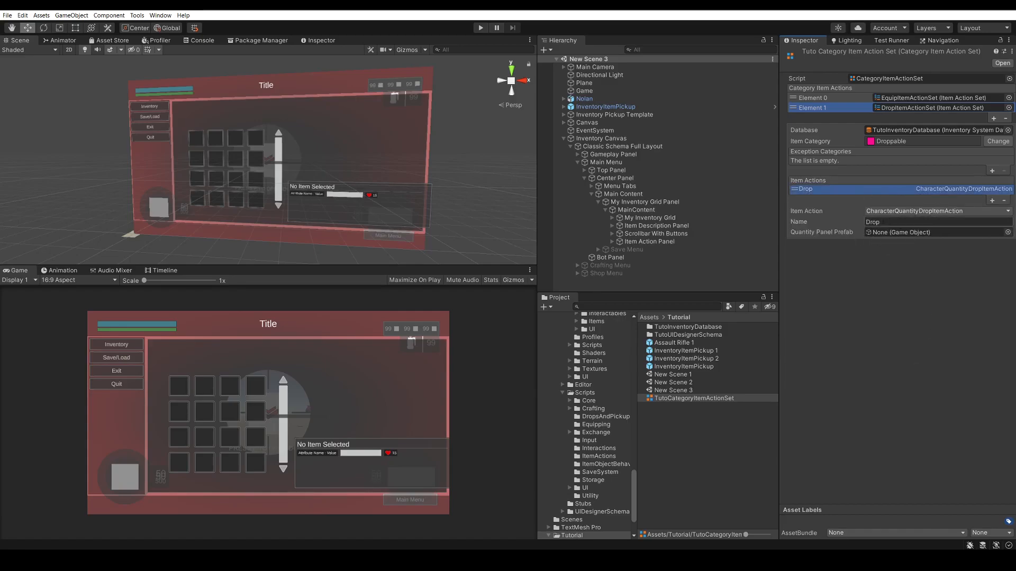
Assign the Quantity Picker Panel prefab from Assets/Tutorial/TutoUIDesignerSchema/UISchemaAssets as the drop action's quantity panel prefab
mouse_move(822, 235)
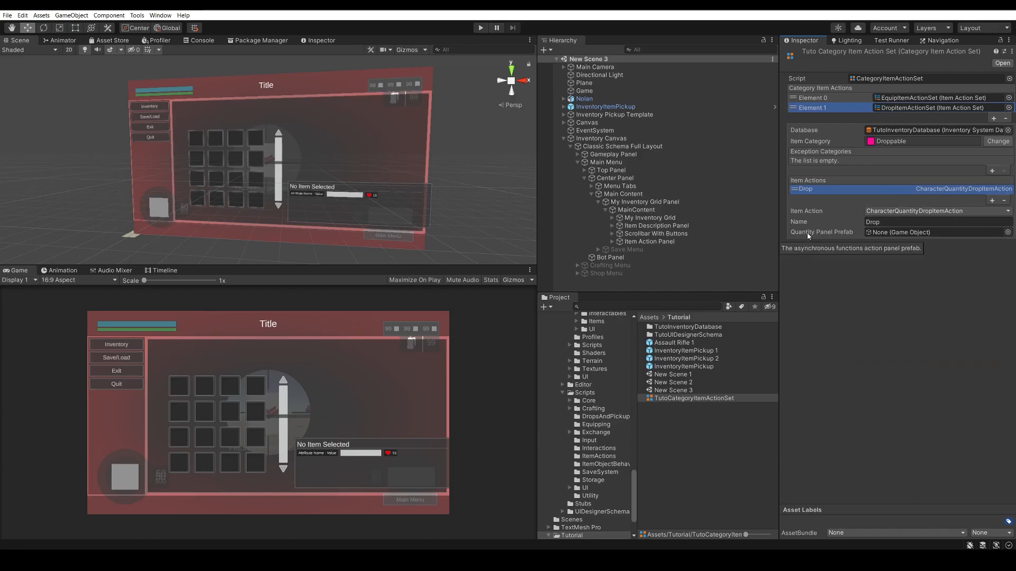
left_click(1007, 232)
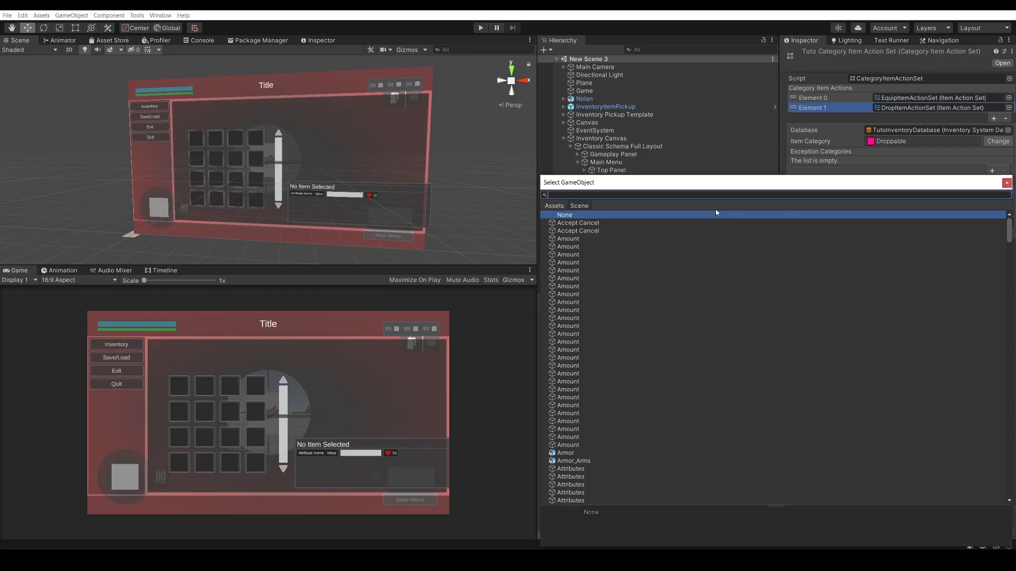
left_click(559, 206)
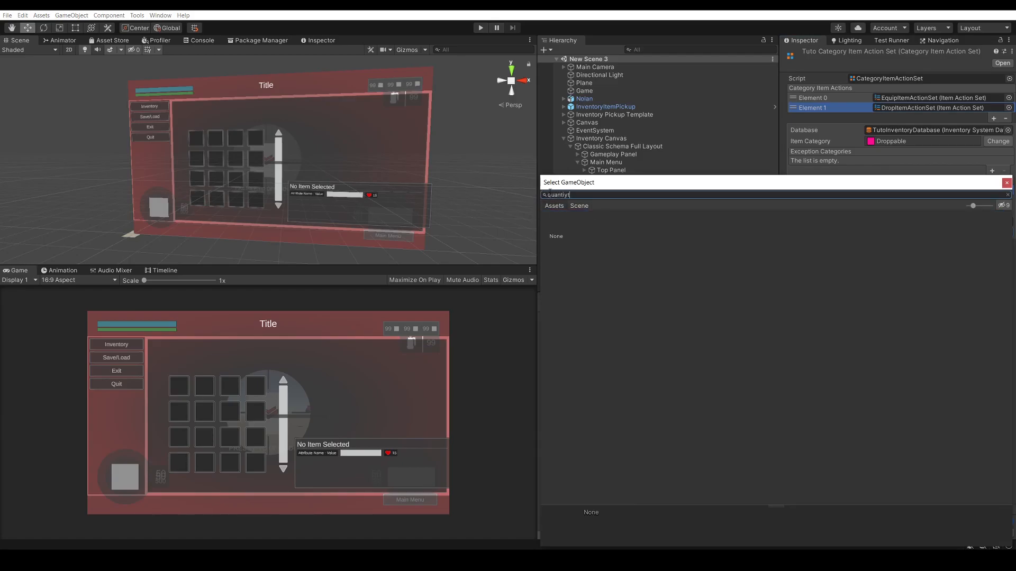
key("BackSpace")
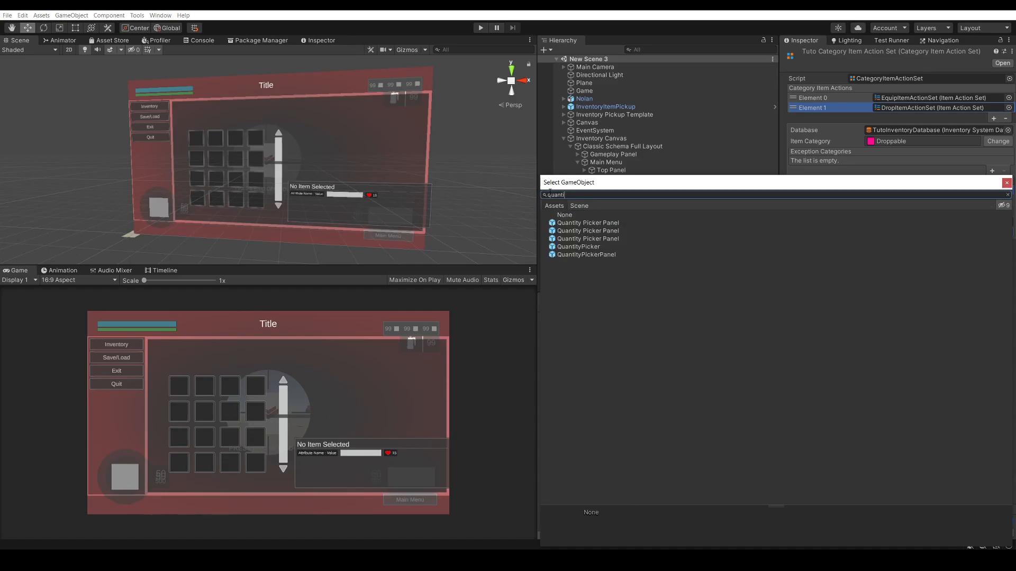
left_click(614, 225)
left_click(612, 232)
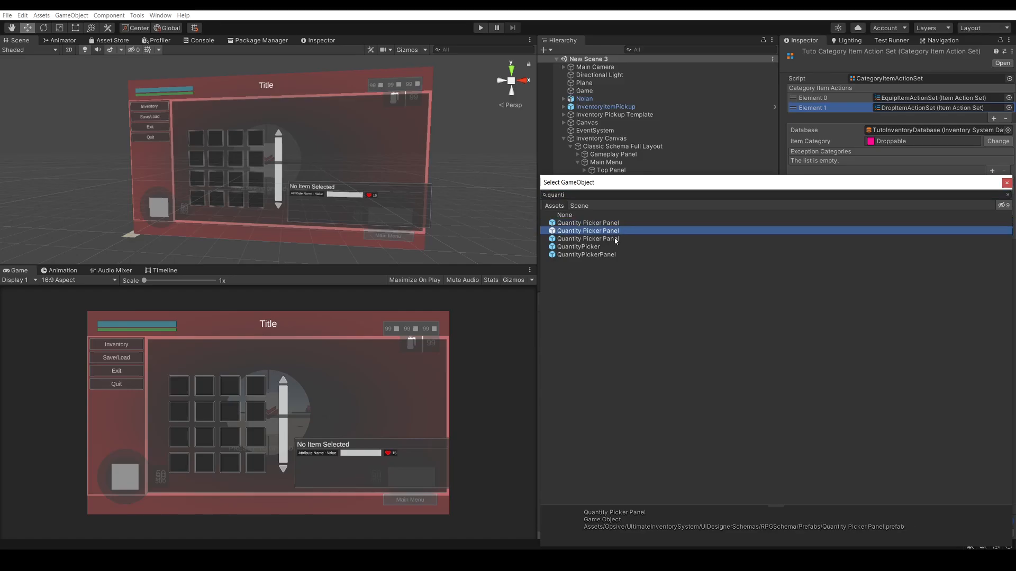
left_click(614, 239)
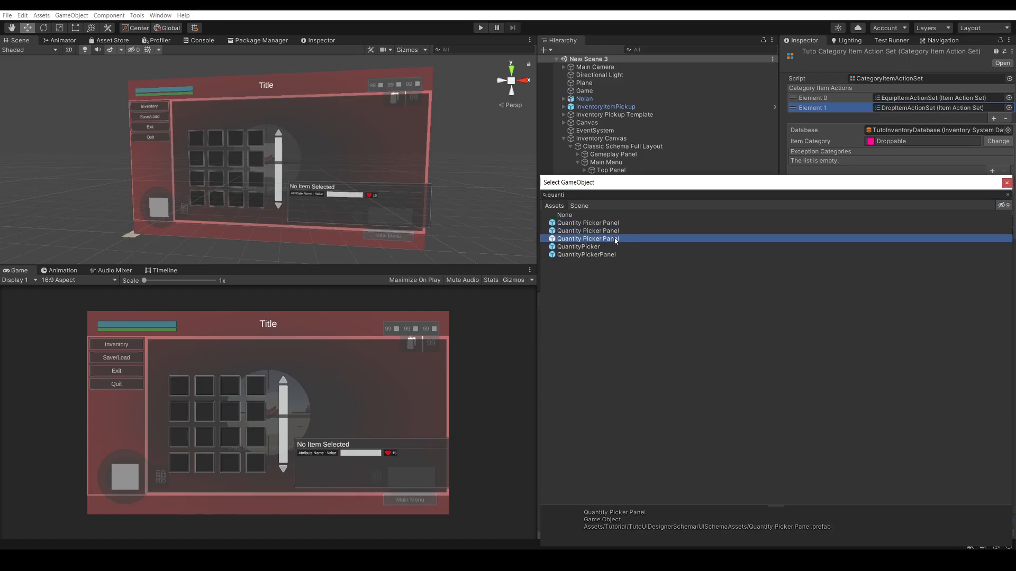
left_click(606, 246)
left_click(605, 255)
left_click(609, 239)
double_click(606, 241)
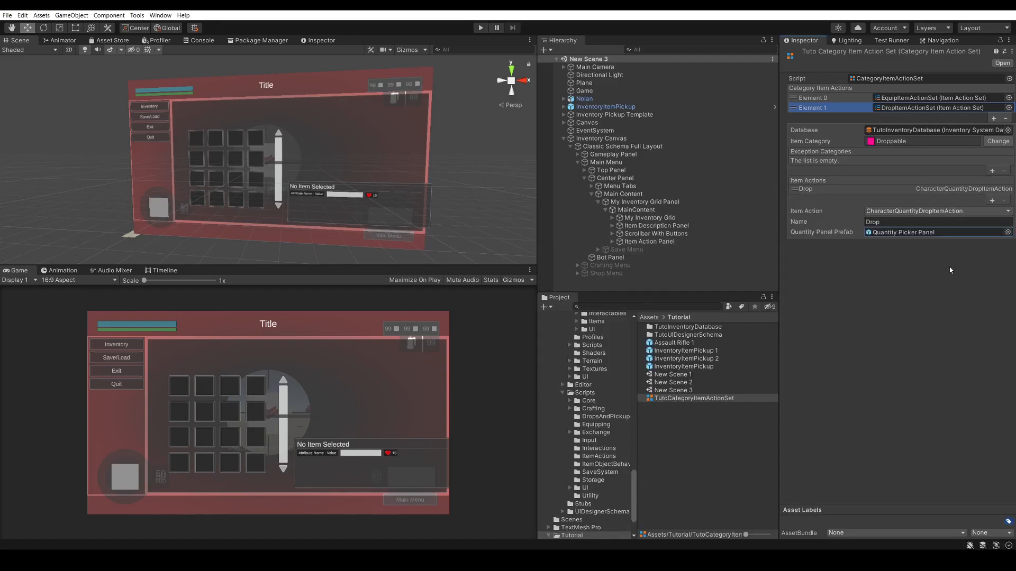
Remove the Drop action from the EquipItemActionSet and review the actions of both item action sets
left_click(818, 98)
left_click(847, 200)
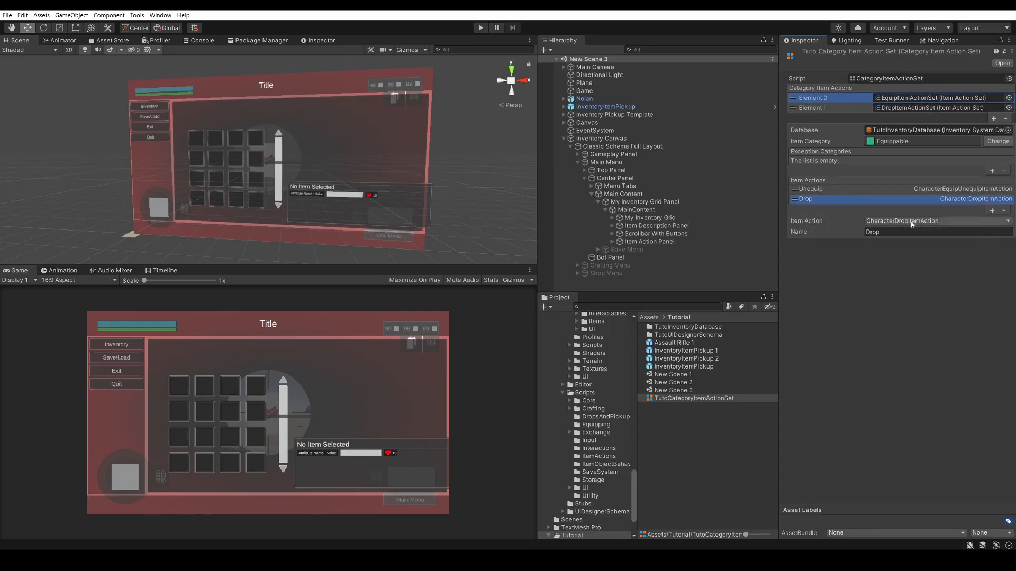
left_click(1004, 211)
left_click(843, 108)
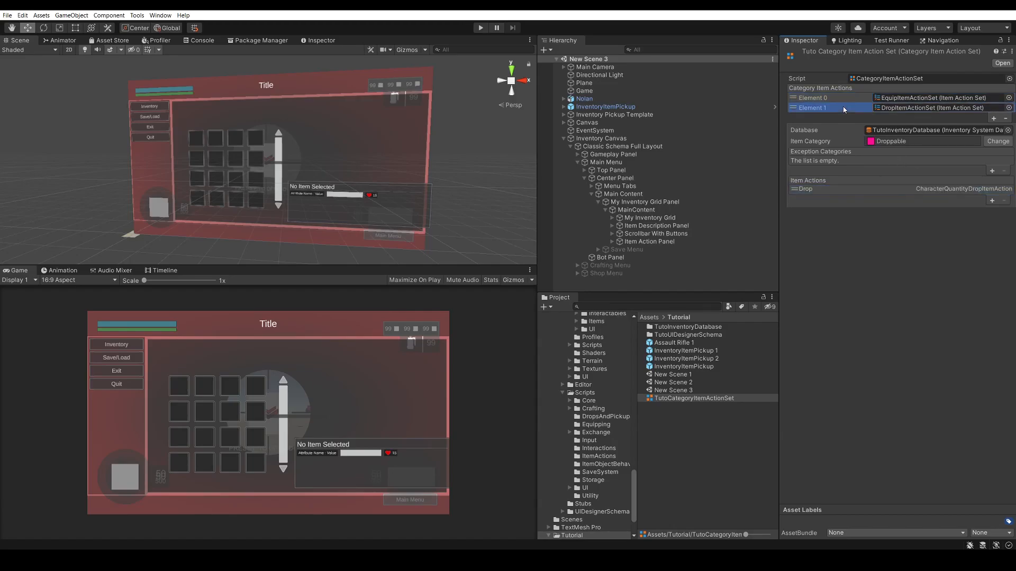
left_click(843, 98)
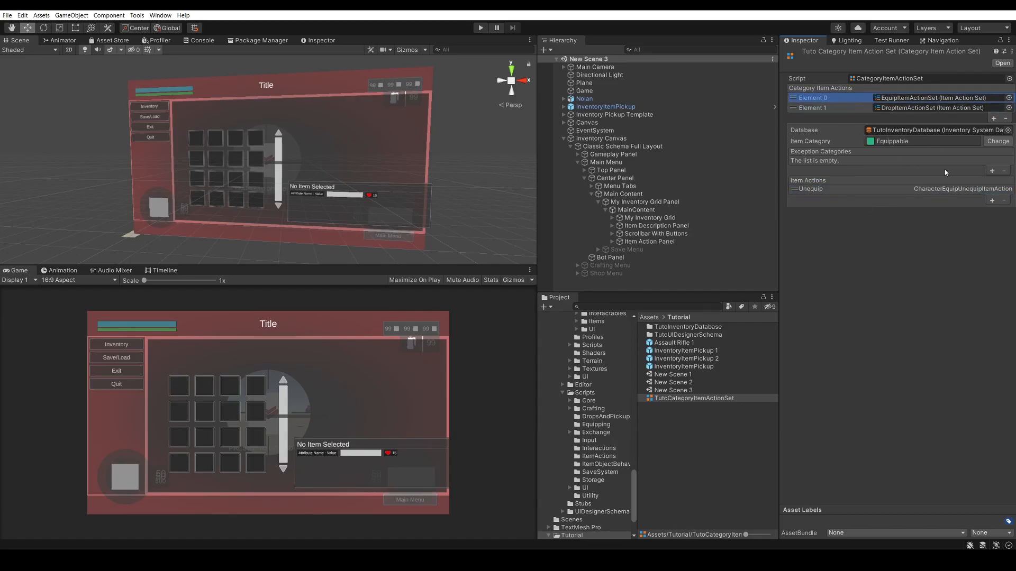
key("Down")
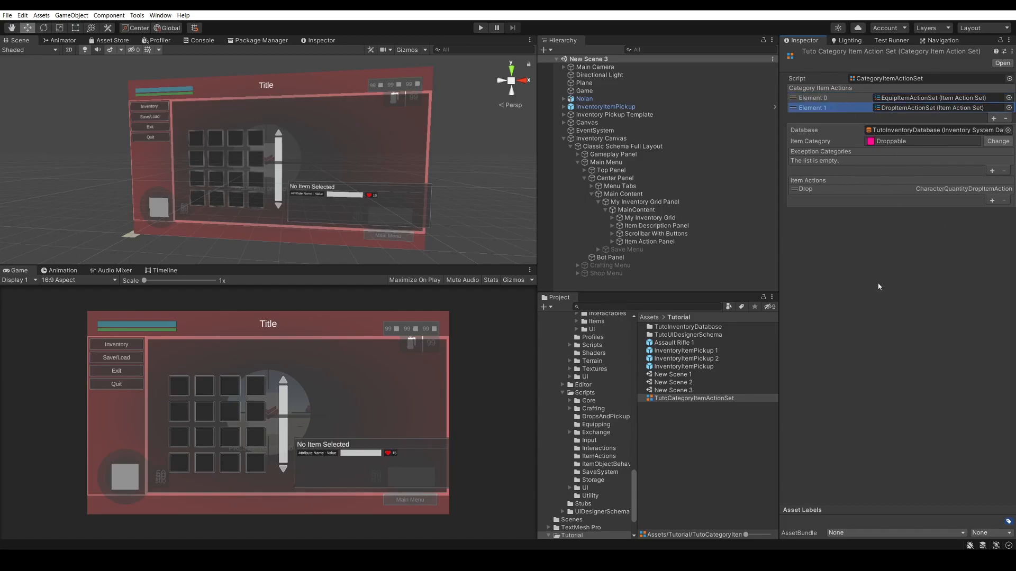
Run the scene, then equip and unequip the collected assault rifle from the inventory grid
left_click(480, 28)
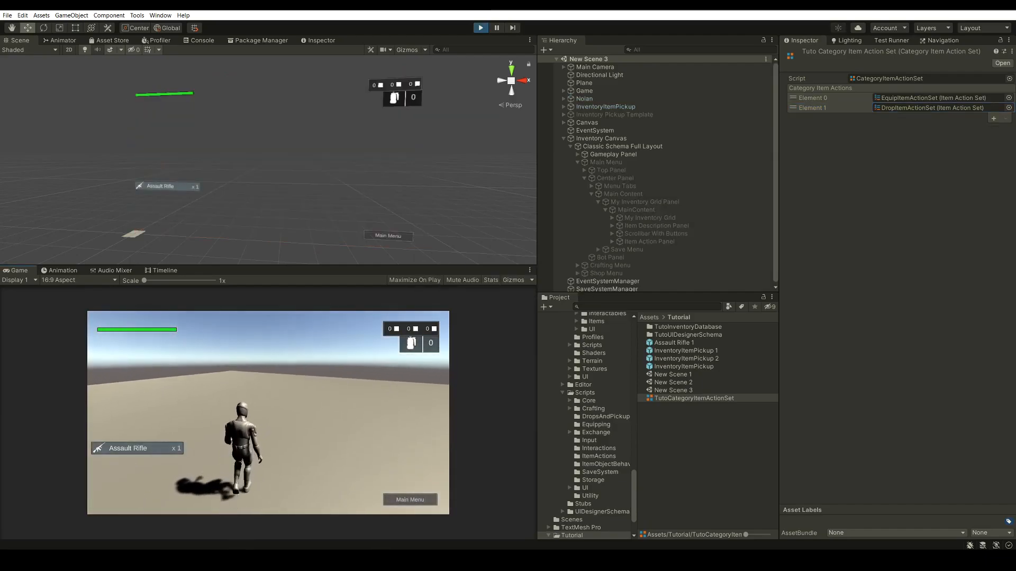
key("i")
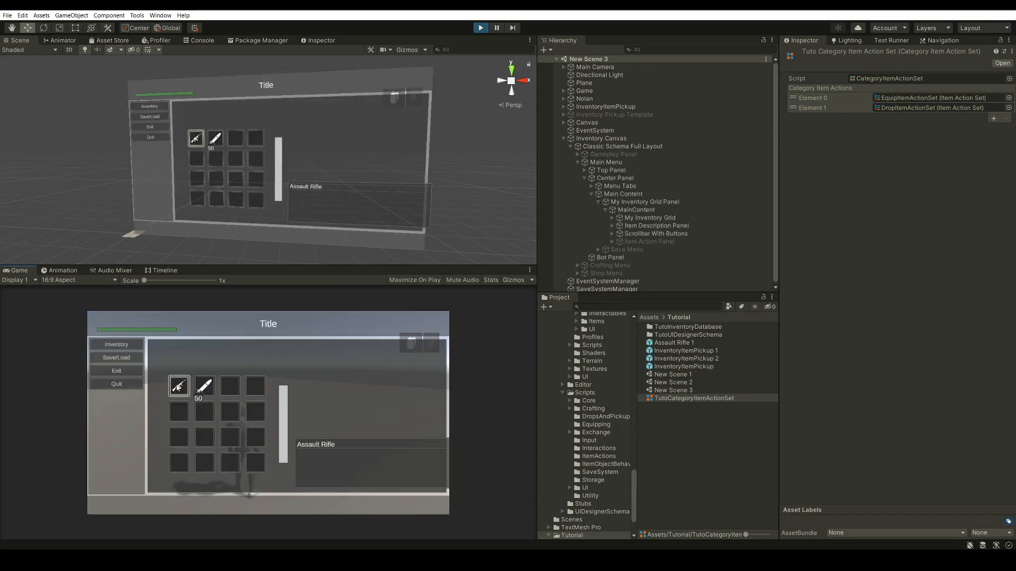
left_click(178, 386)
left_click(317, 403)
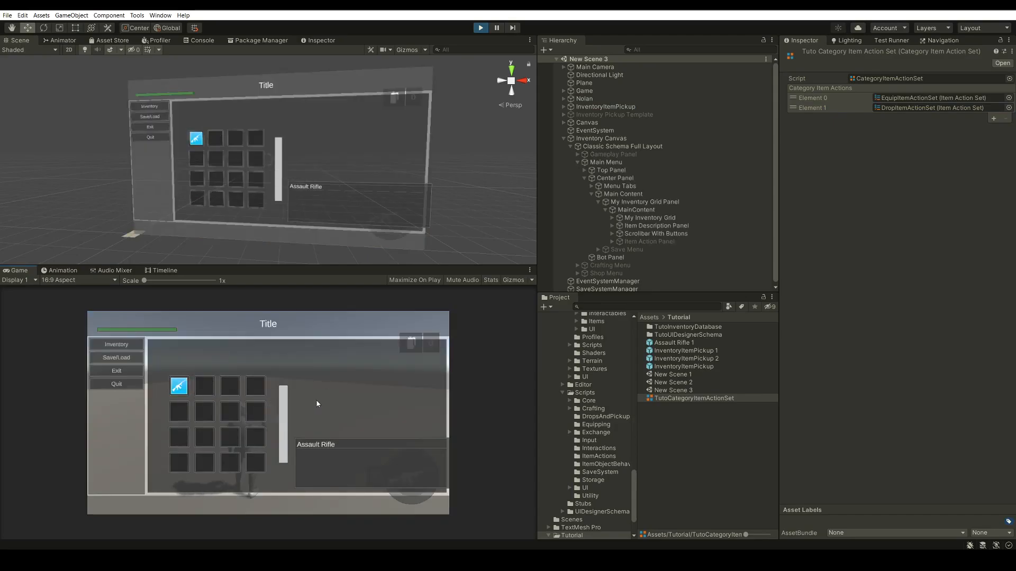
left_click(182, 391)
left_click(297, 399)
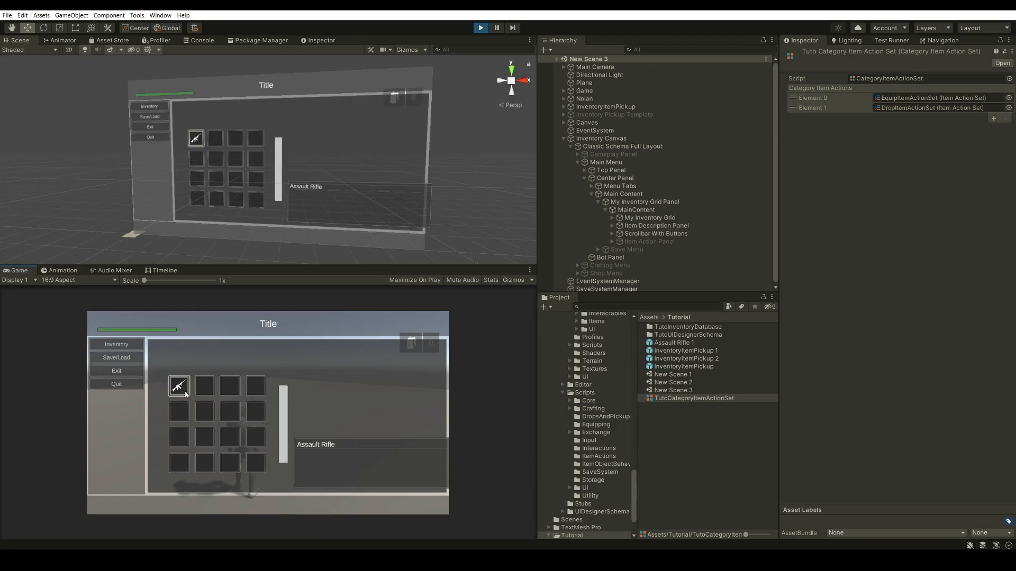
Drop the assault rifle through its item action panel and close the inventory to return to gameplay
left_click(179, 386)
left_click(309, 418)
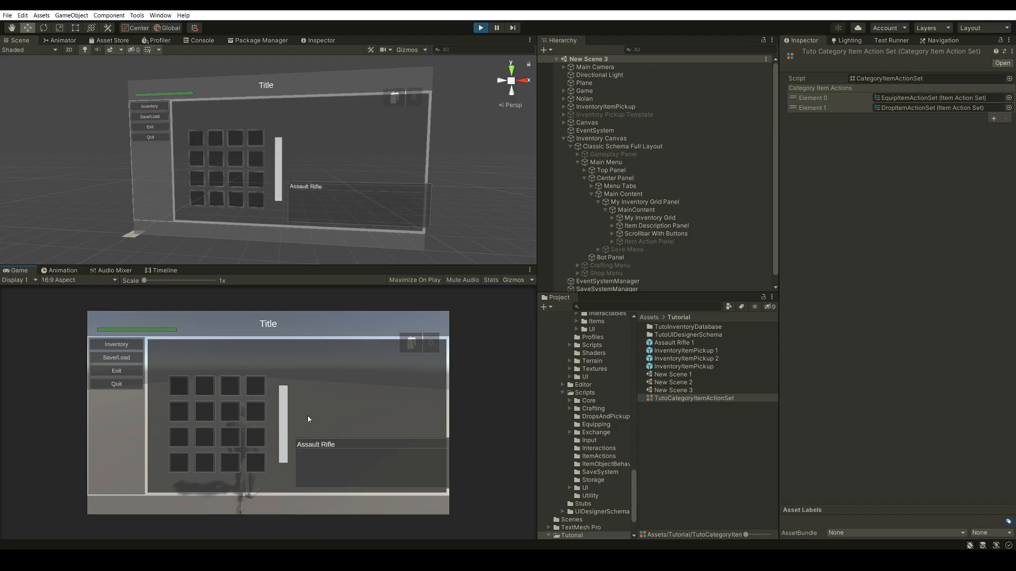
key("Escape")
left_click(316, 415)
Walk the character around and over the dropped pickup to collect the assault rifle again
key("d")
key("s")
key("a")
key("w")
key("d")
key("s")
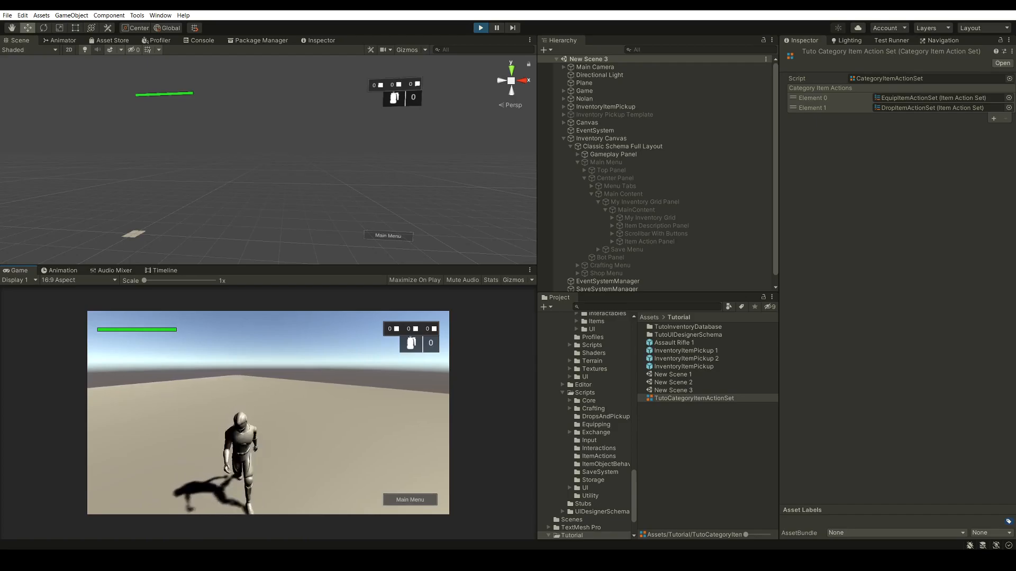
key("a")
key("w")
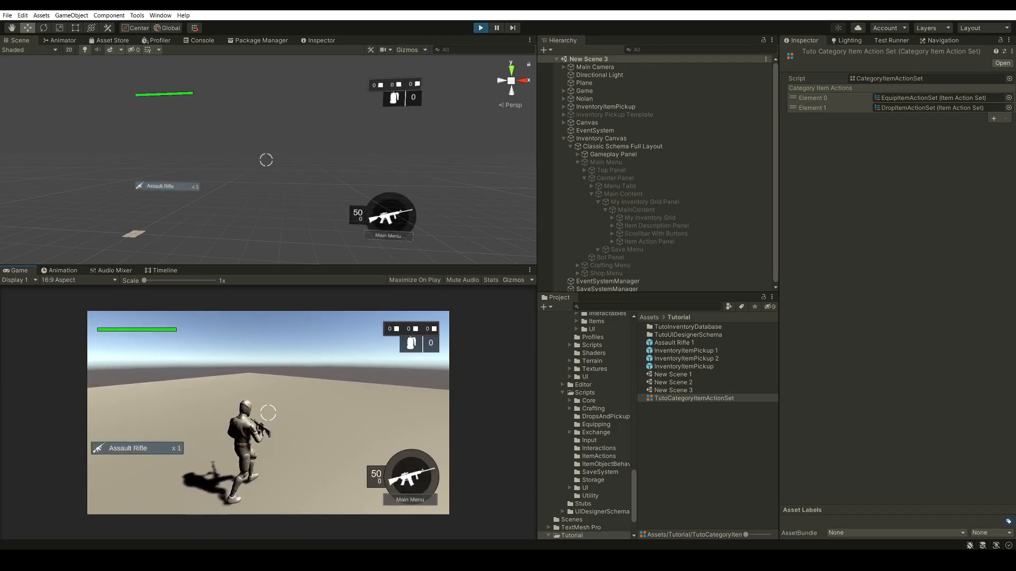
Aim and fire the recollected assault rifle, then open the inventory to check it
right_click(269, 413)
left_click(269, 412)
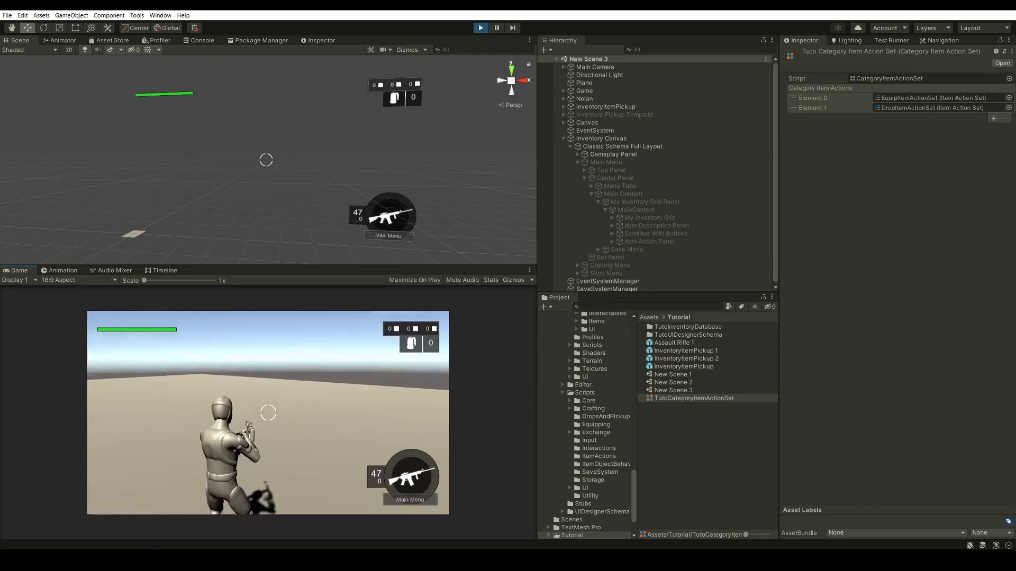
key("i")
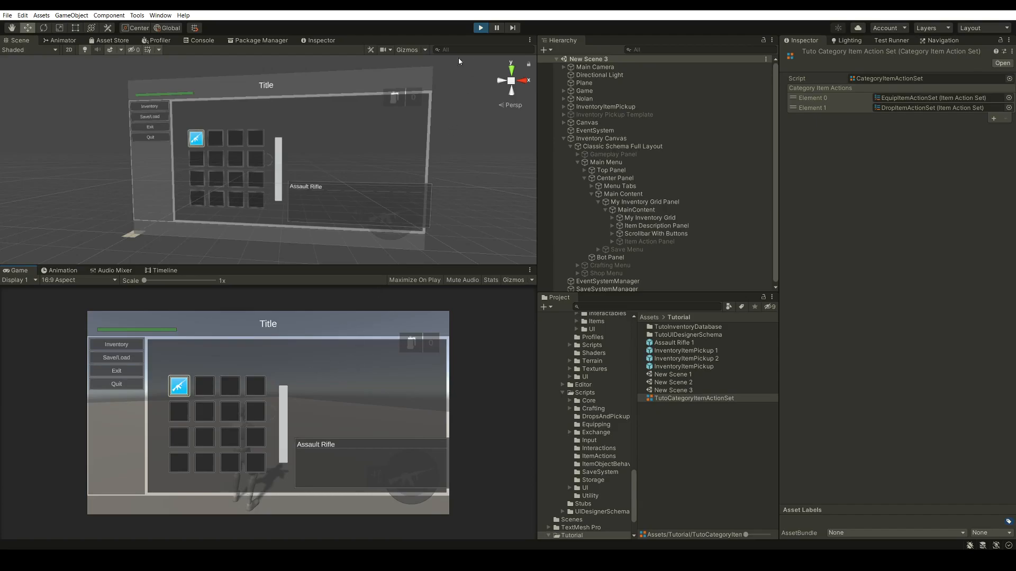
Drop the assault rifle from the inventory grid through its item actions and close the inventory
left_click(179, 386)
left_click(304, 418)
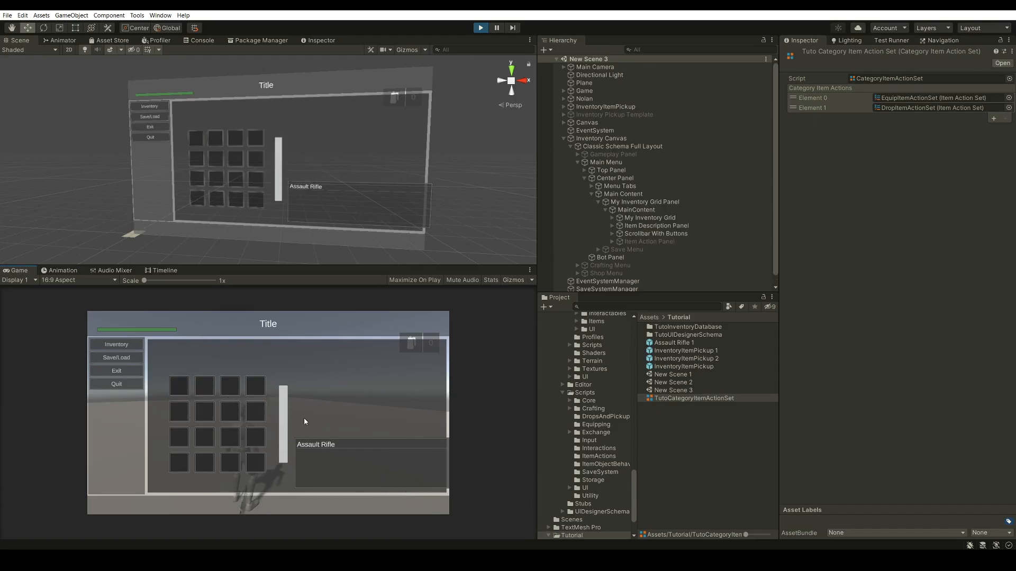
key("i")
key("d")
key("Escape")
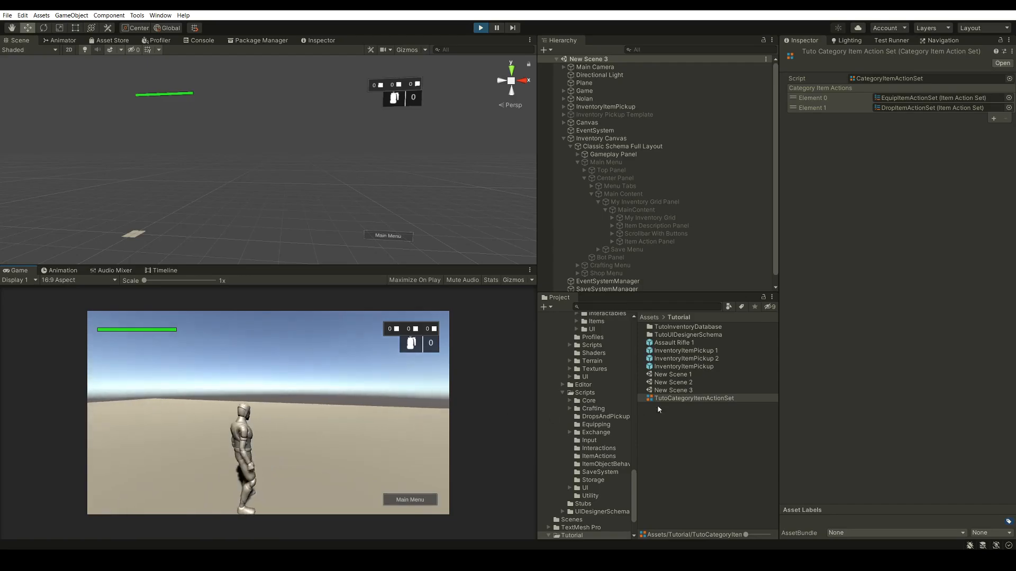
Examine the Drop action in TutoCategoryItemActionSet and the Item Drop settings of Nolan's Character Inventory Bridge
left_click(851, 107)
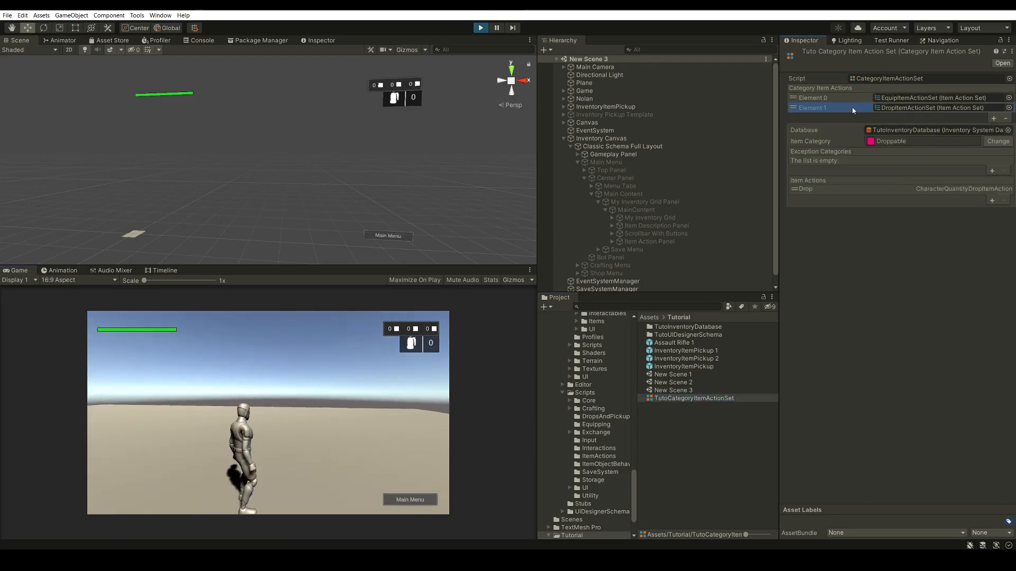
left_click(833, 189)
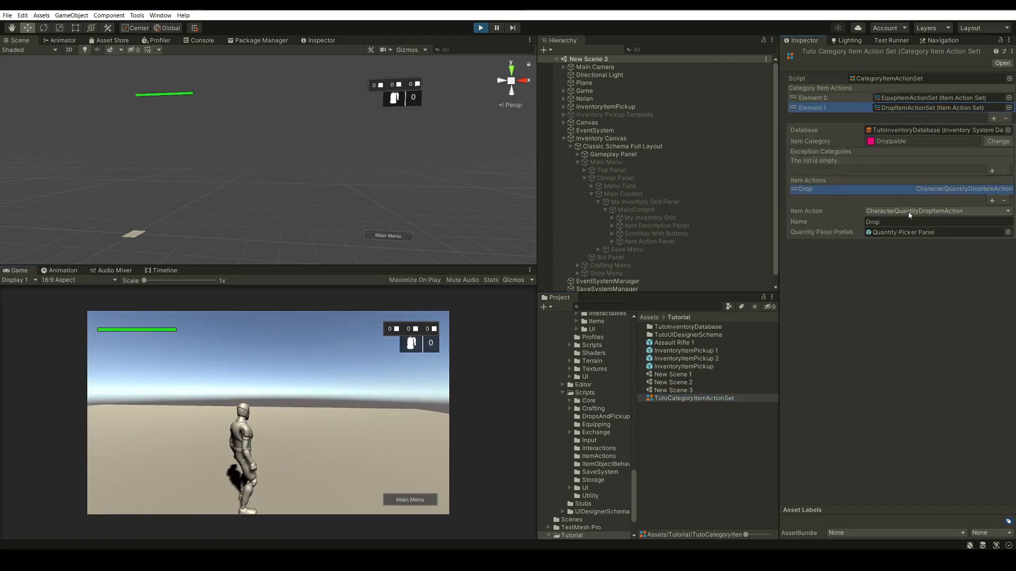
left_click(614, 139)
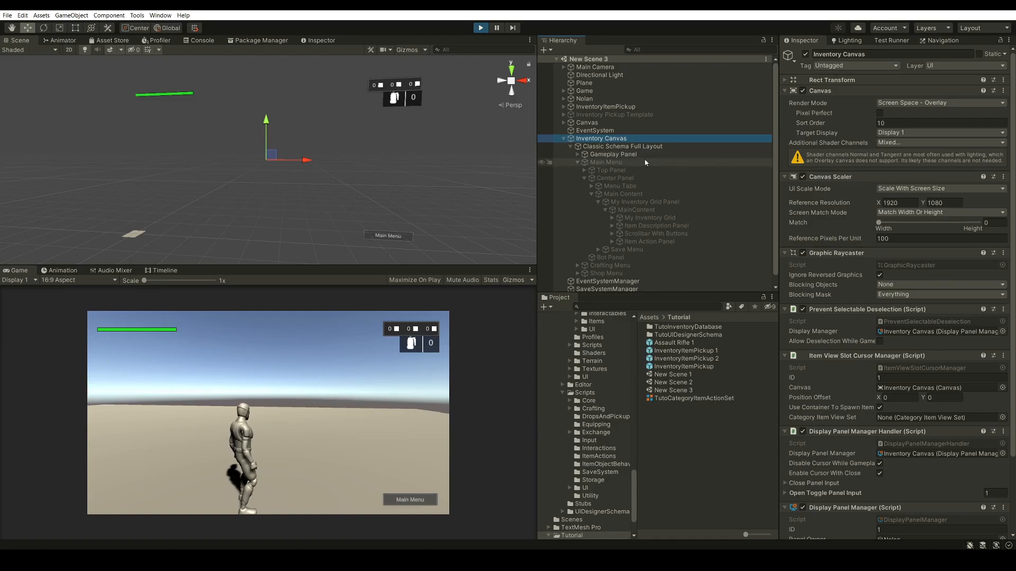
left_click(596, 100)
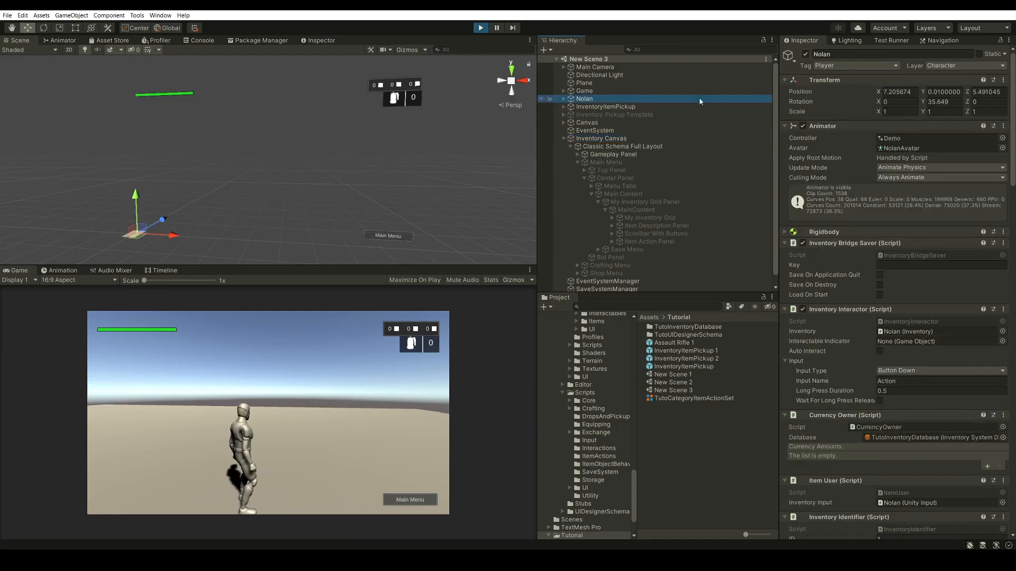
scroll(848, 214, "down", 15)
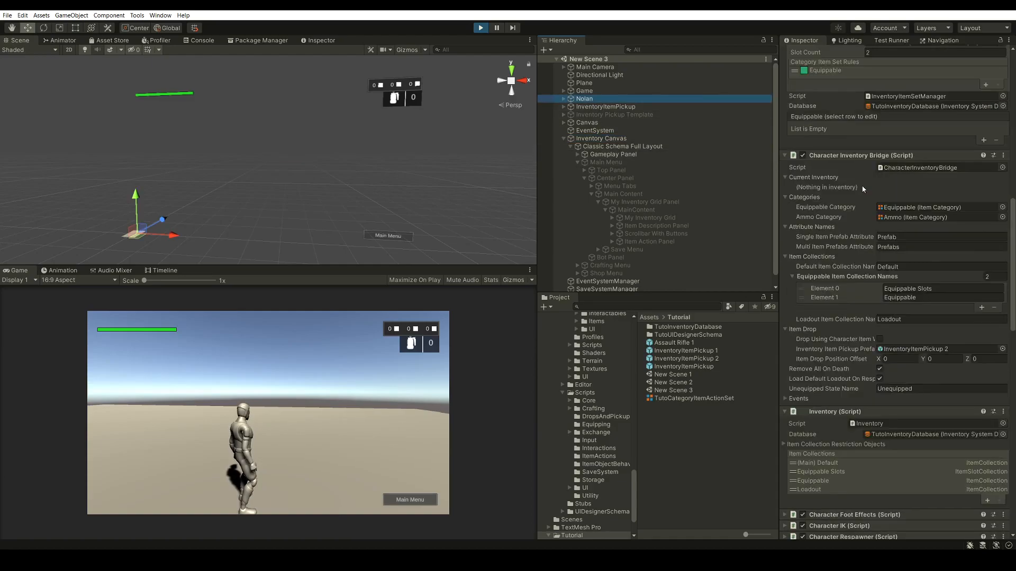
scroll(866, 188, "up", 4)
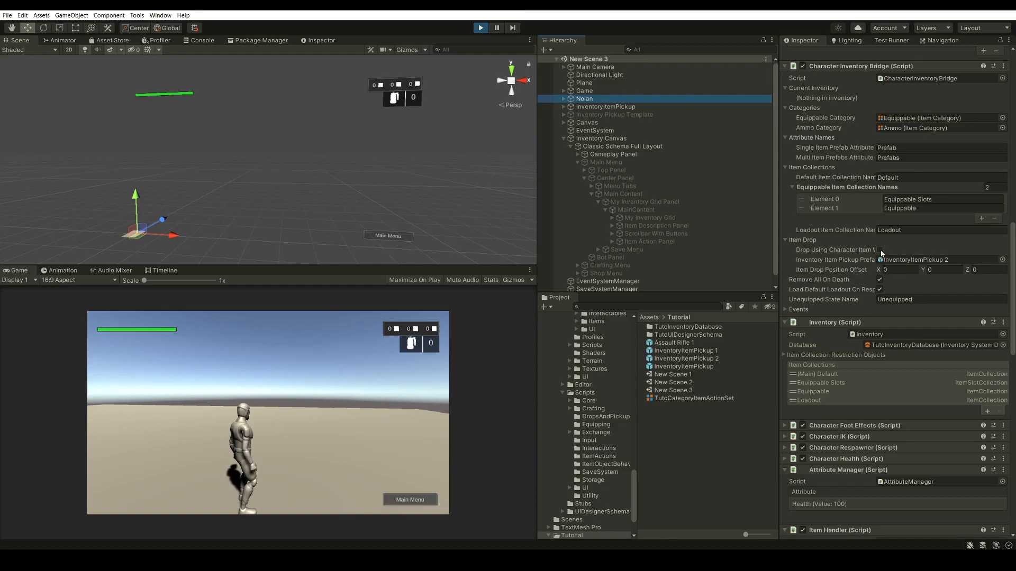
Examine the Item component of the Assault Rifle 1 prefab, including its Drop Prefab setting, and exit play mode
left_click(694, 342)
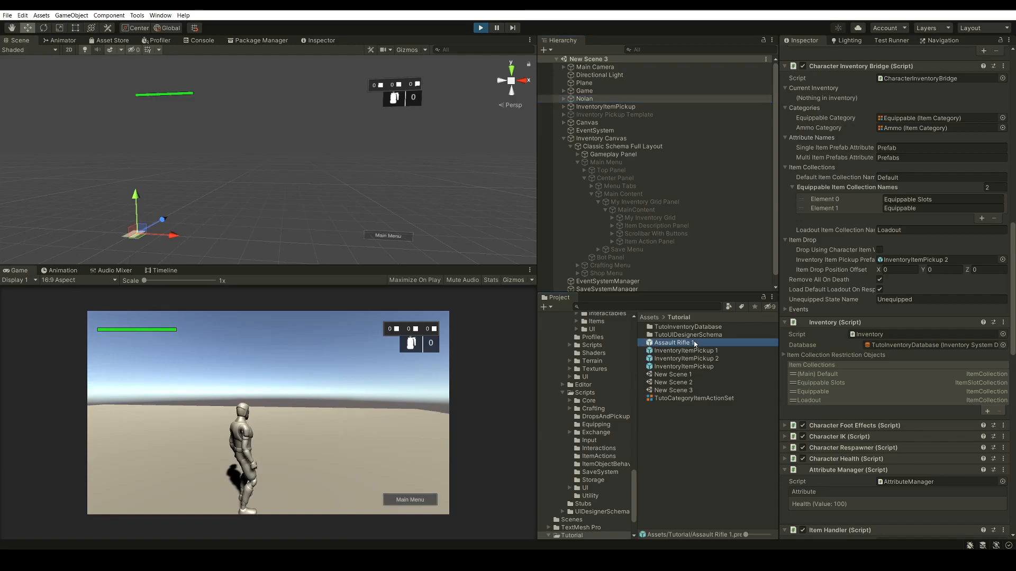
scroll(861, 208, "up", 10)
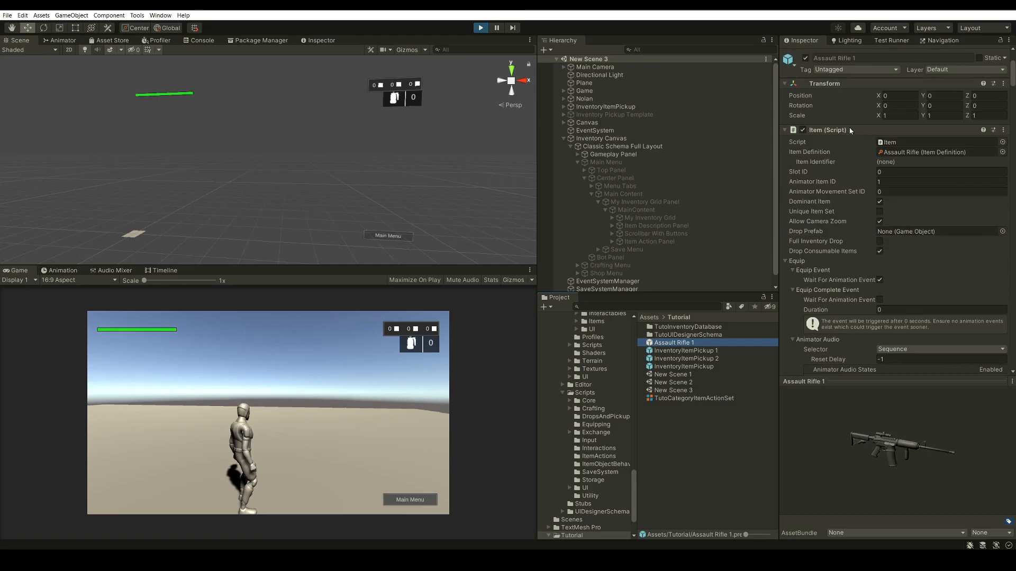
left_click(678, 474)
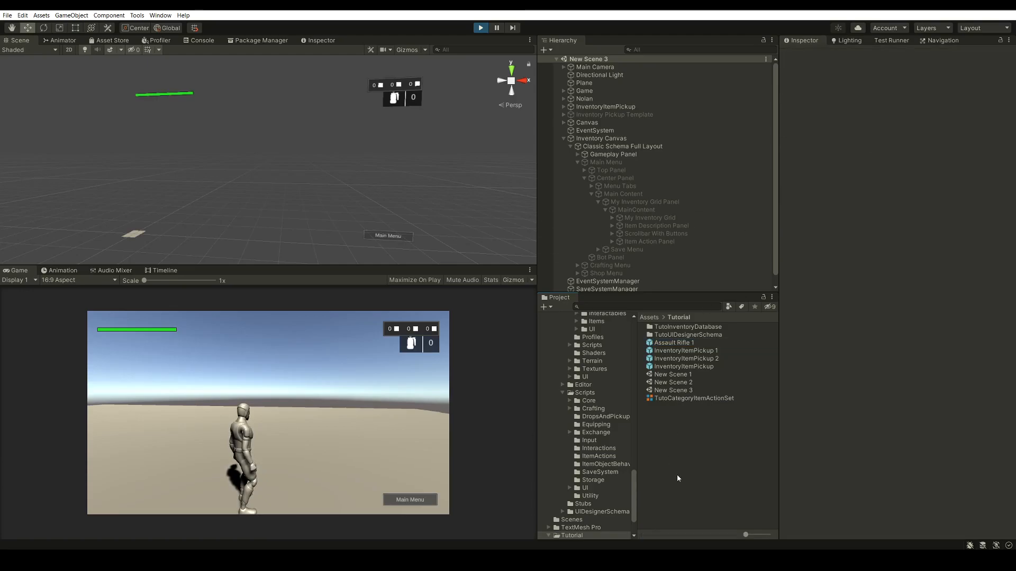
left_click(480, 29)
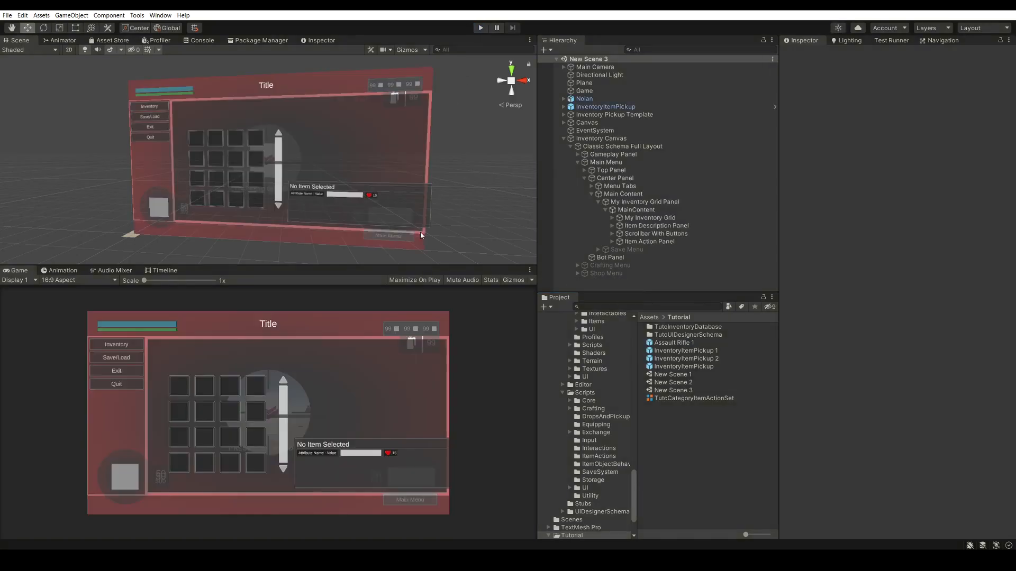
Run the scene, open and close the empty inventory, and walk the character over the assault rifle pickup
left_click(481, 29)
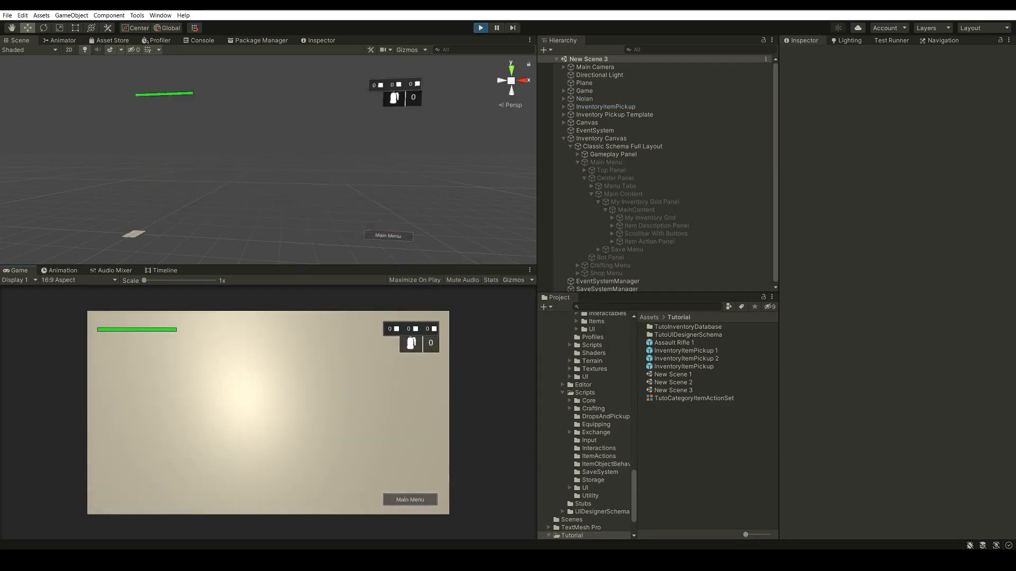
key("i")
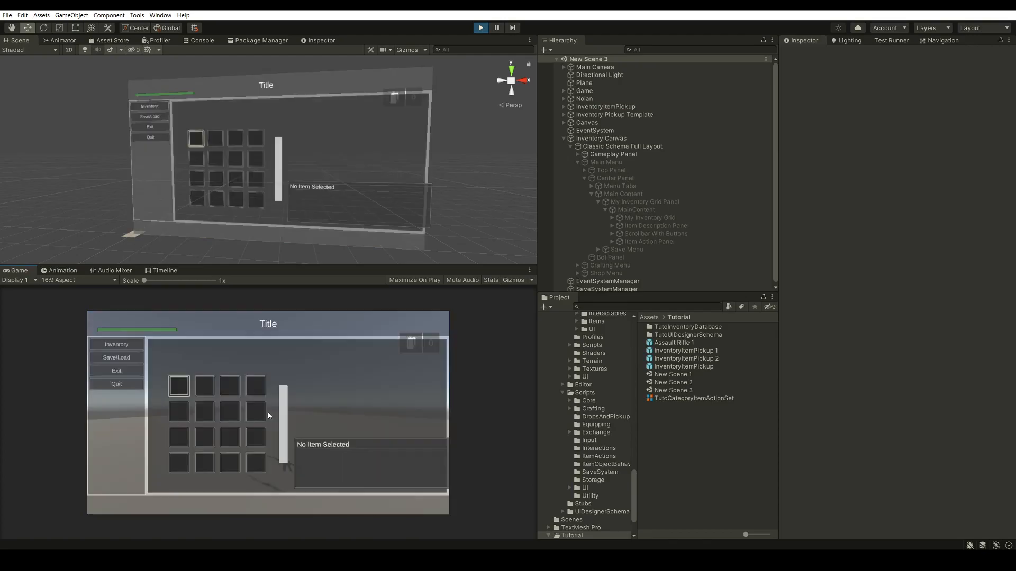
key("i")
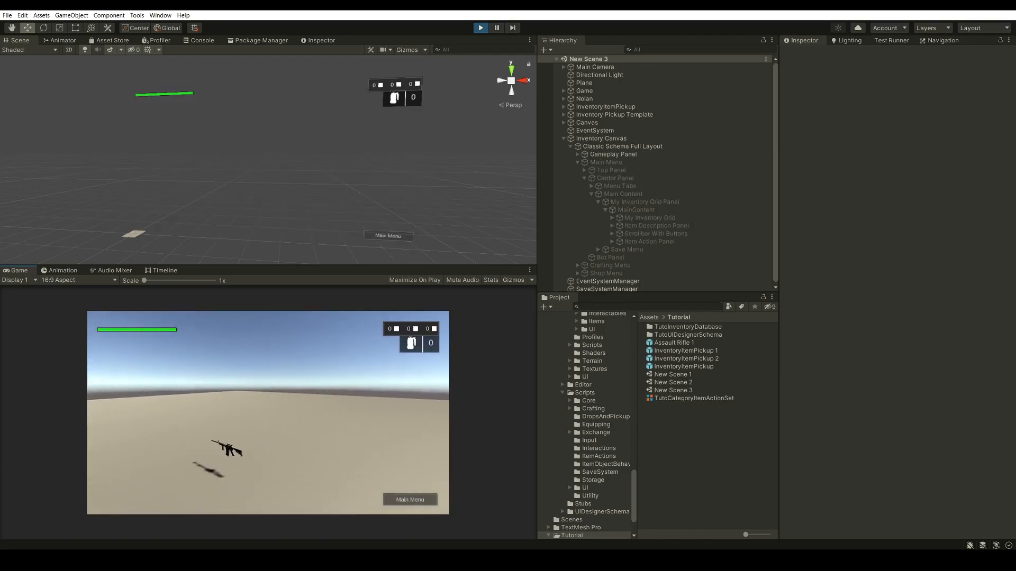
key("w")
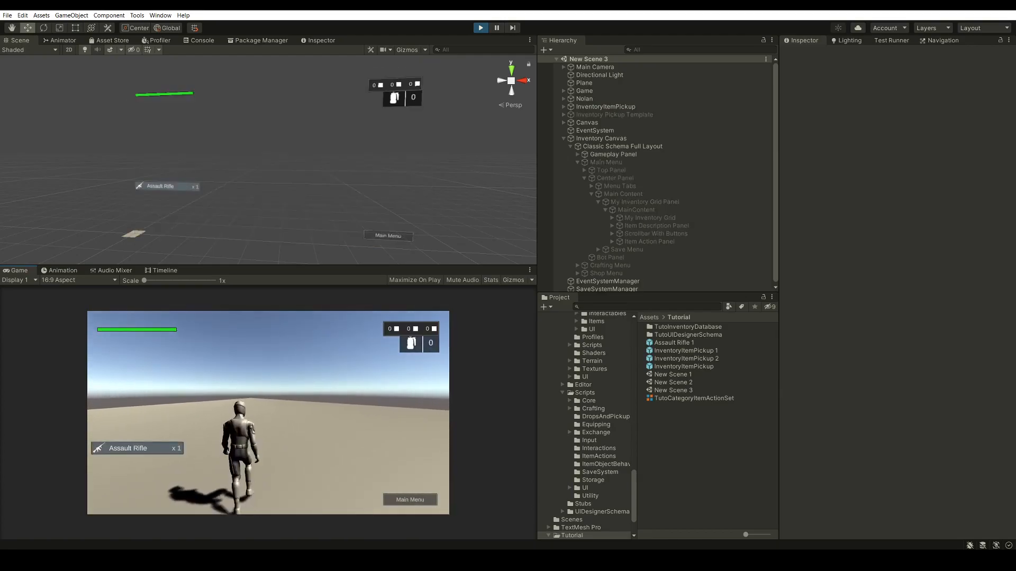
Check the item actions offered for the Assault Rifle Bullets in the inventory, cancel them and exit play mode
key("i")
left_click(203, 392)
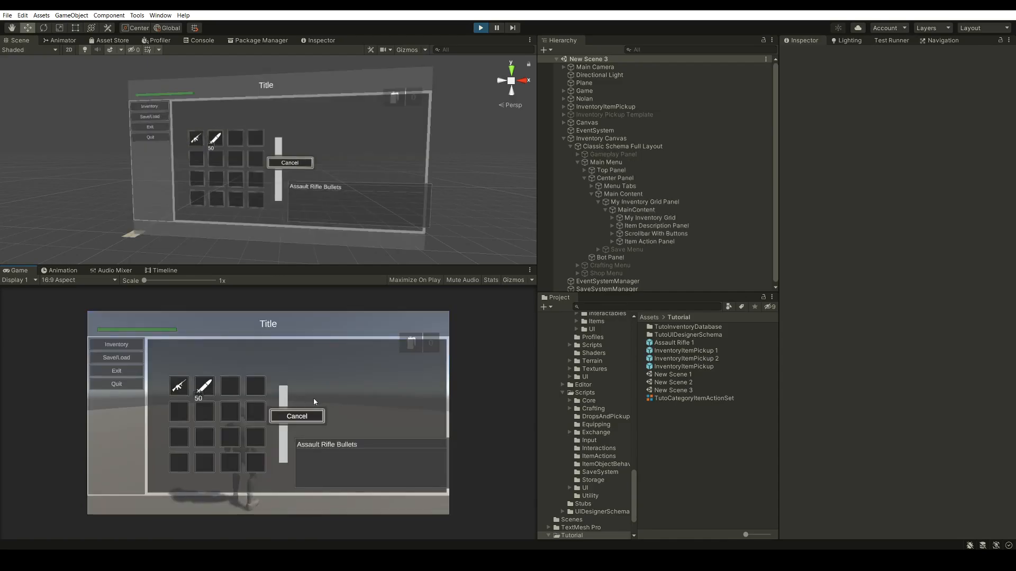
left_click(302, 417)
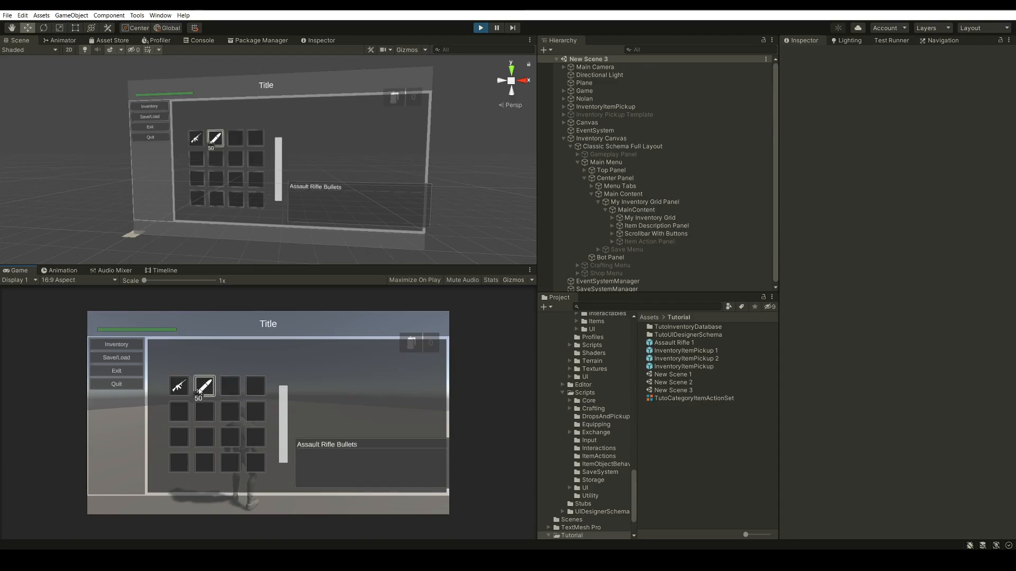
left_click(479, 28)
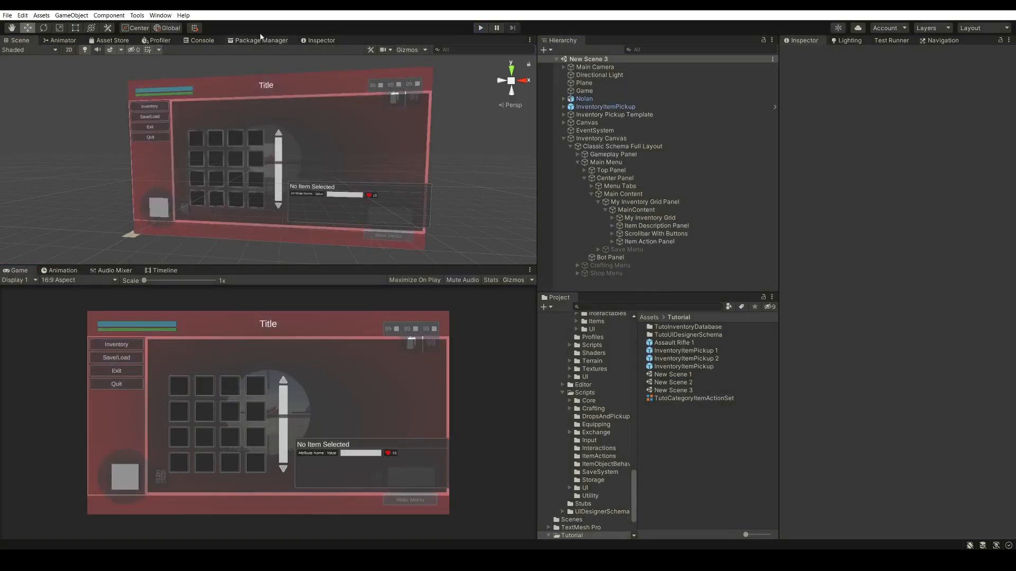
Add Droppable as a parent of the Ammo item category in the Inventory Manager
left_click(137, 16)
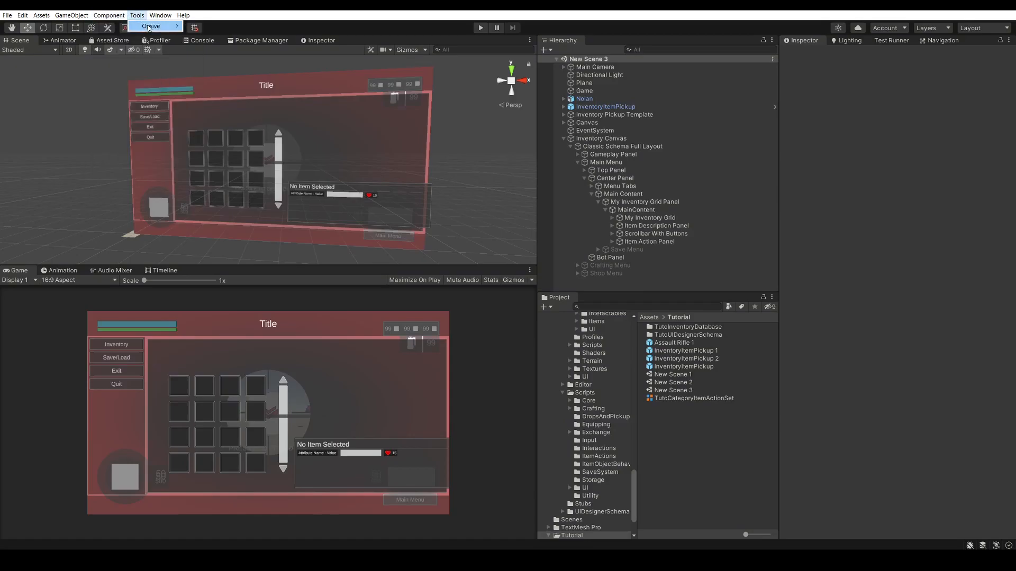
mouse_move(153, 26)
mouse_move(243, 29)
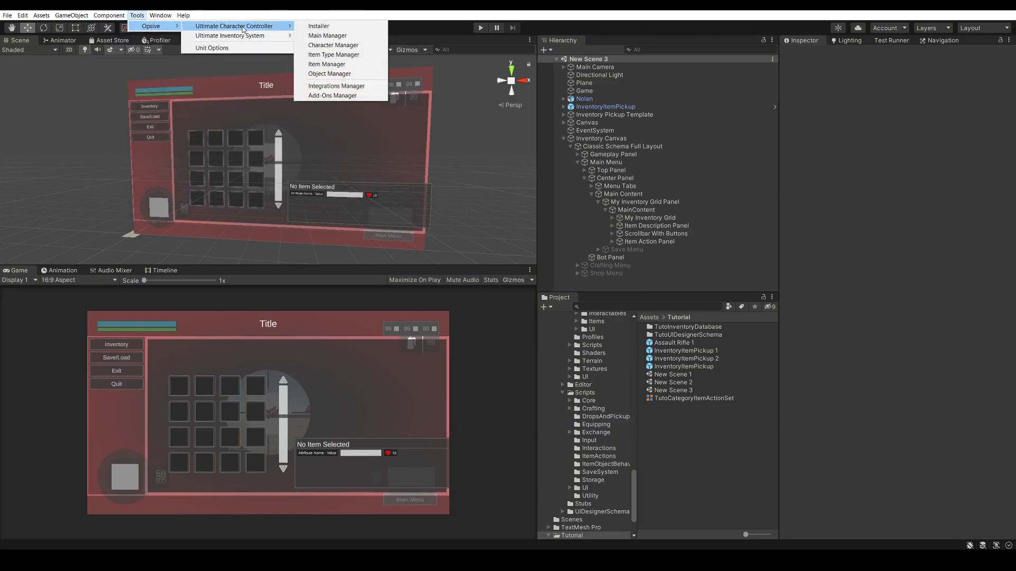
left_click(328, 39)
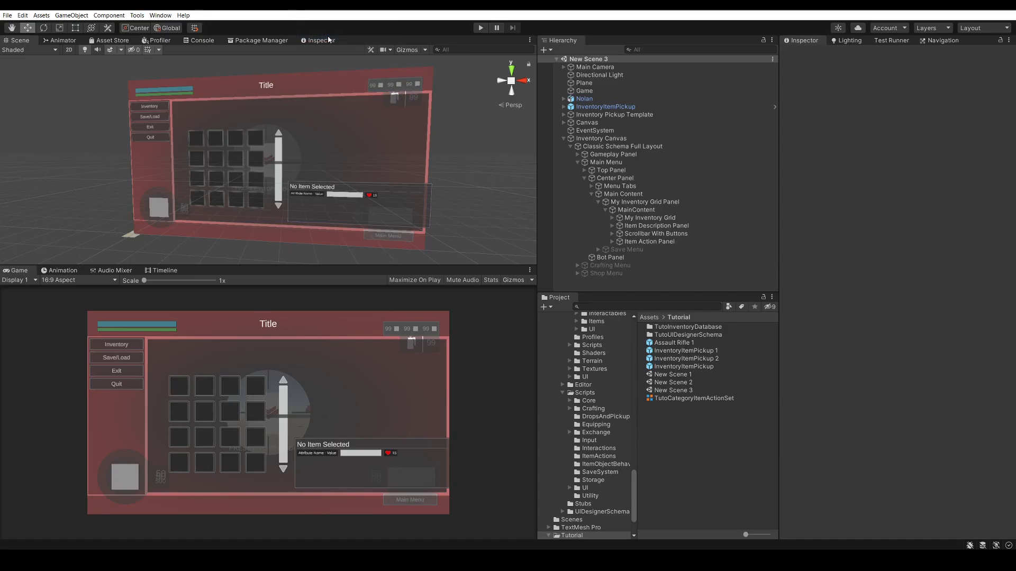
left_click(119, 120)
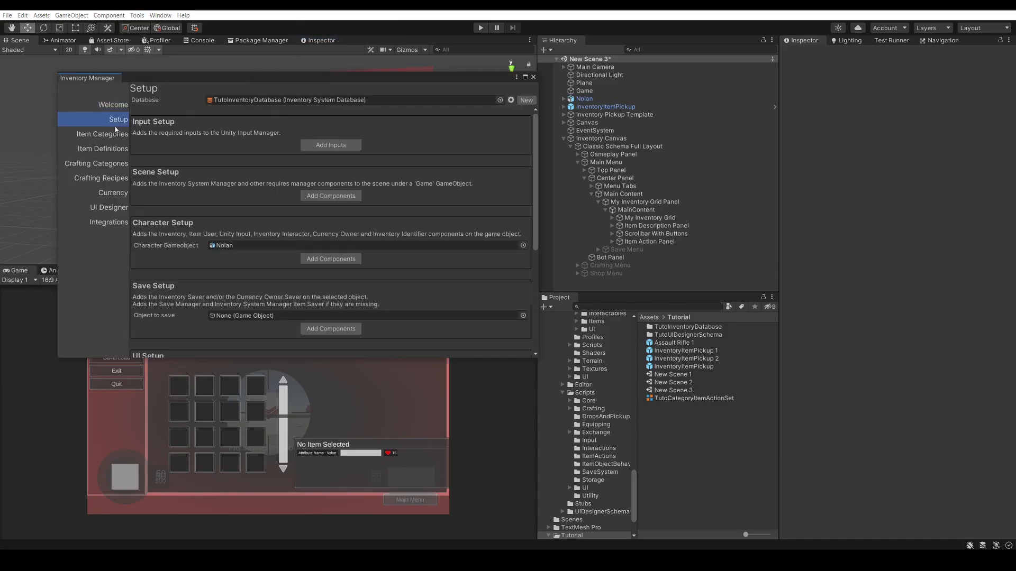
left_click(116, 139)
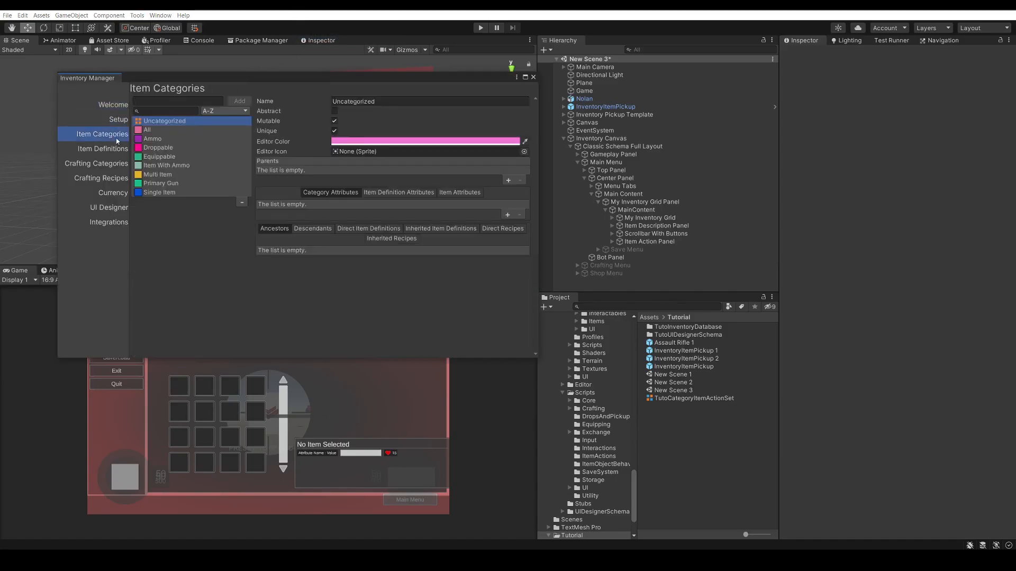
left_click(171, 140)
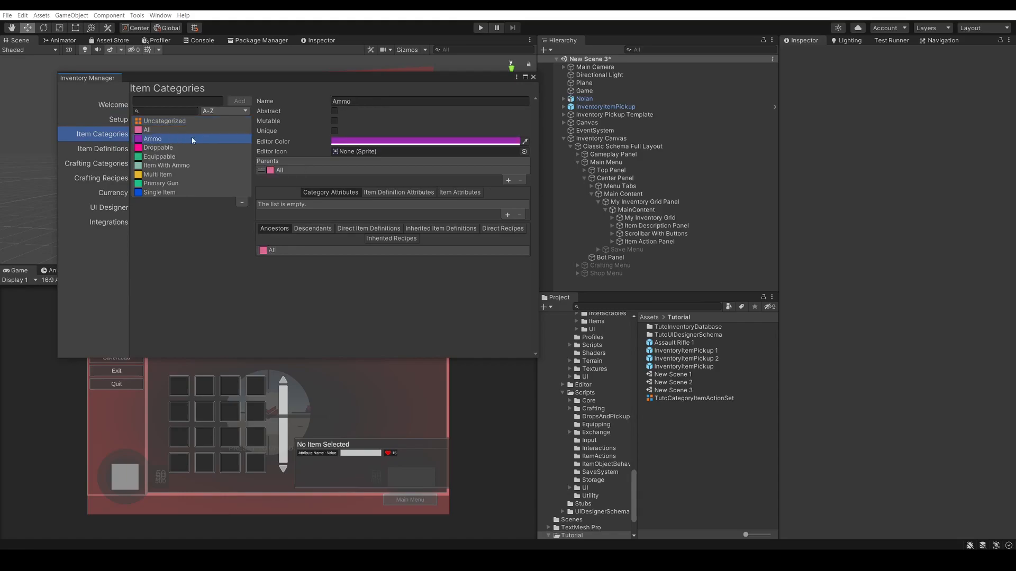
left_click(508, 181)
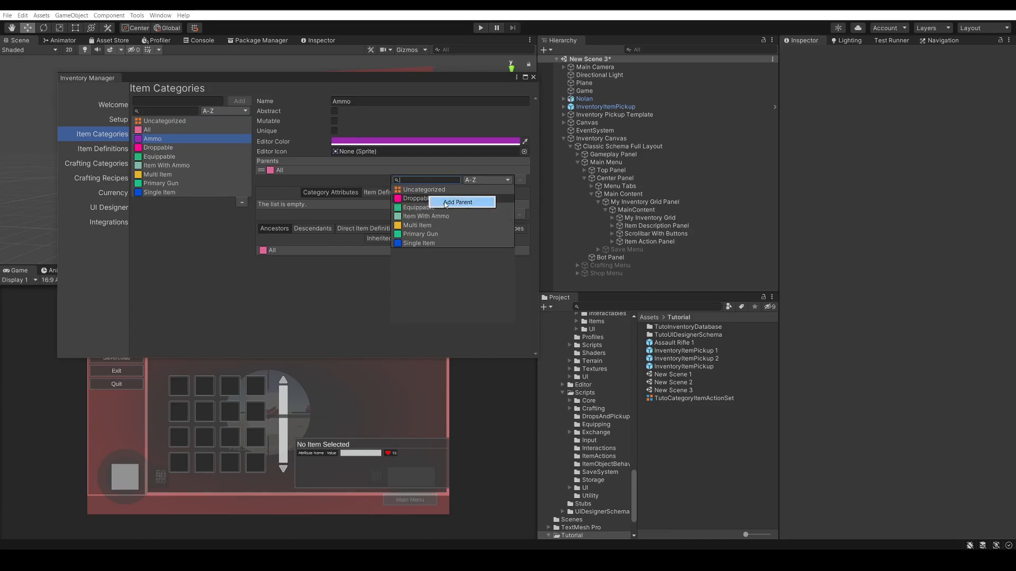
left_click(444, 202)
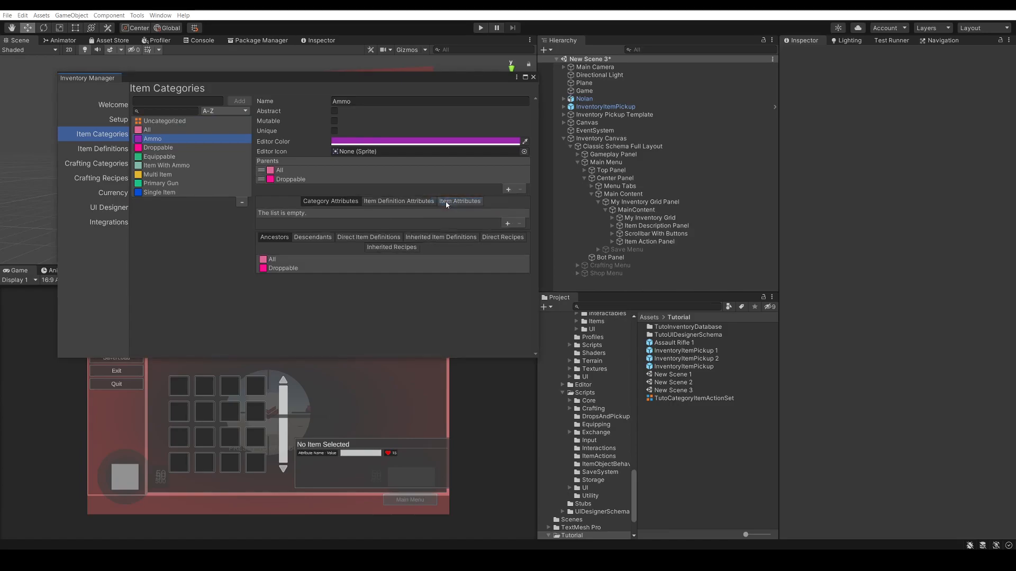
Examine the Ammo category's parents and the inherited value of its DropPrefab item definition attribute
left_click(308, 171)
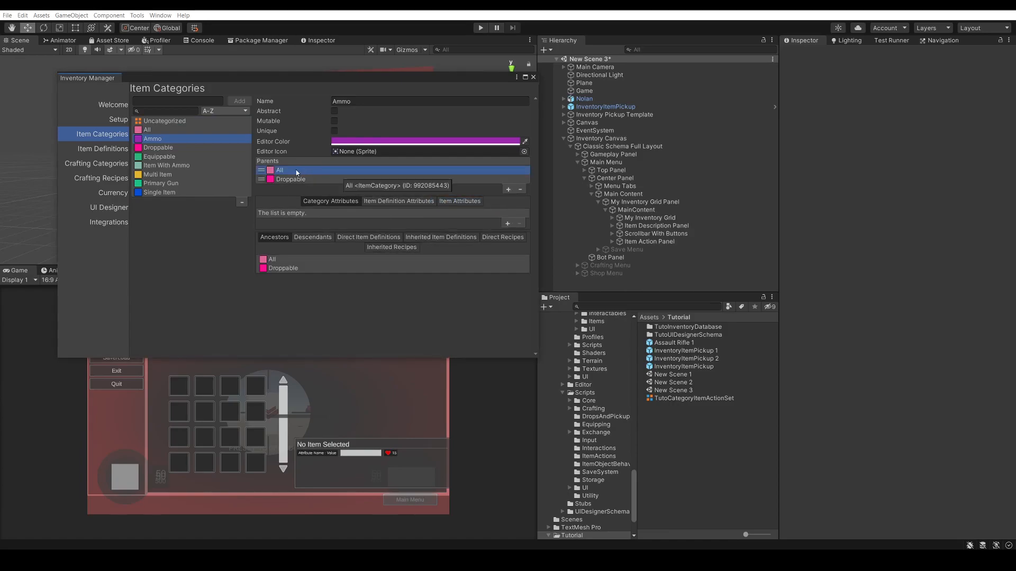
left_click(318, 179)
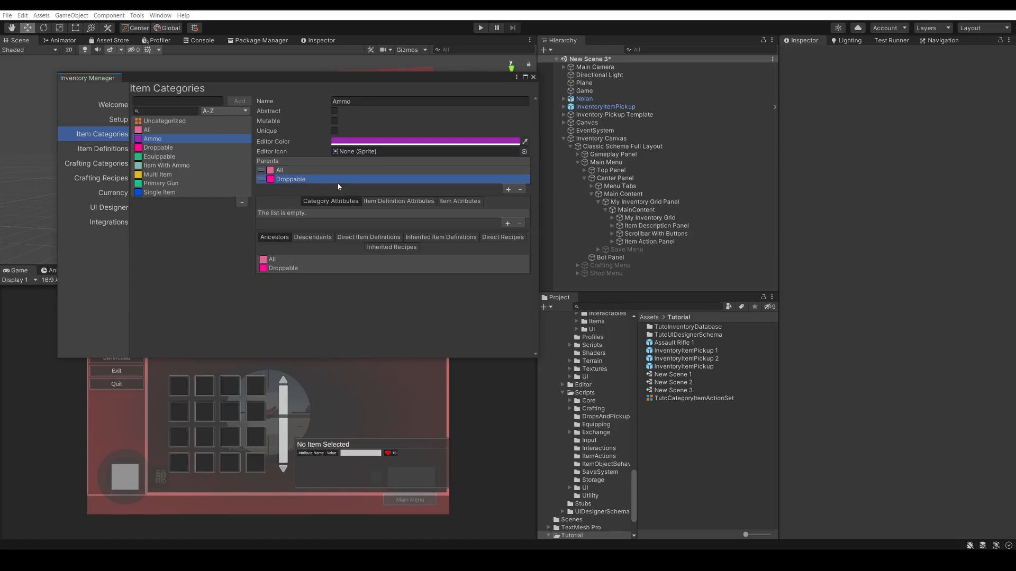
left_click(400, 202)
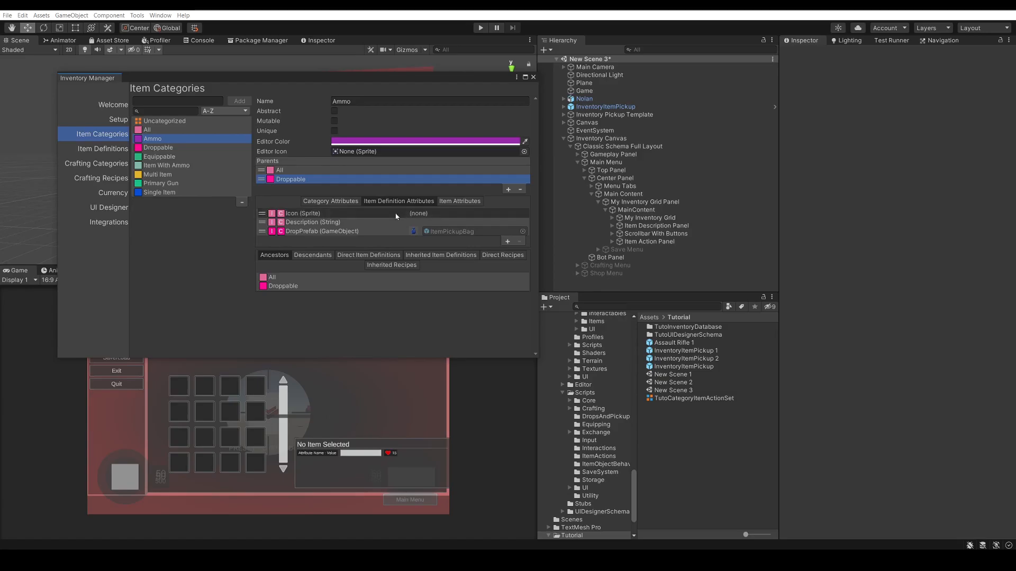
left_click(354, 232)
scroll(382, 235, "down", 3)
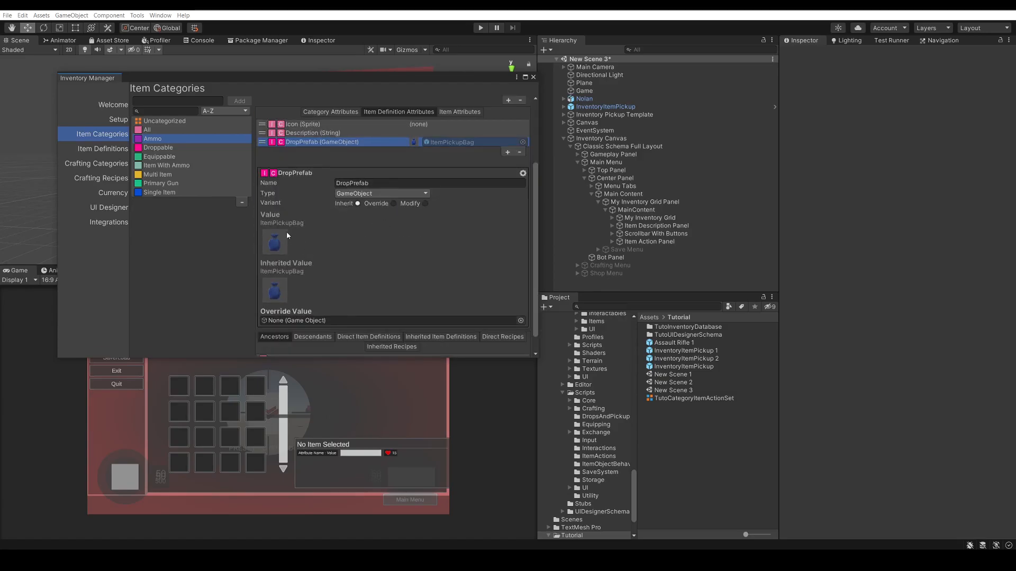
scroll(407, 268, "up", 1)
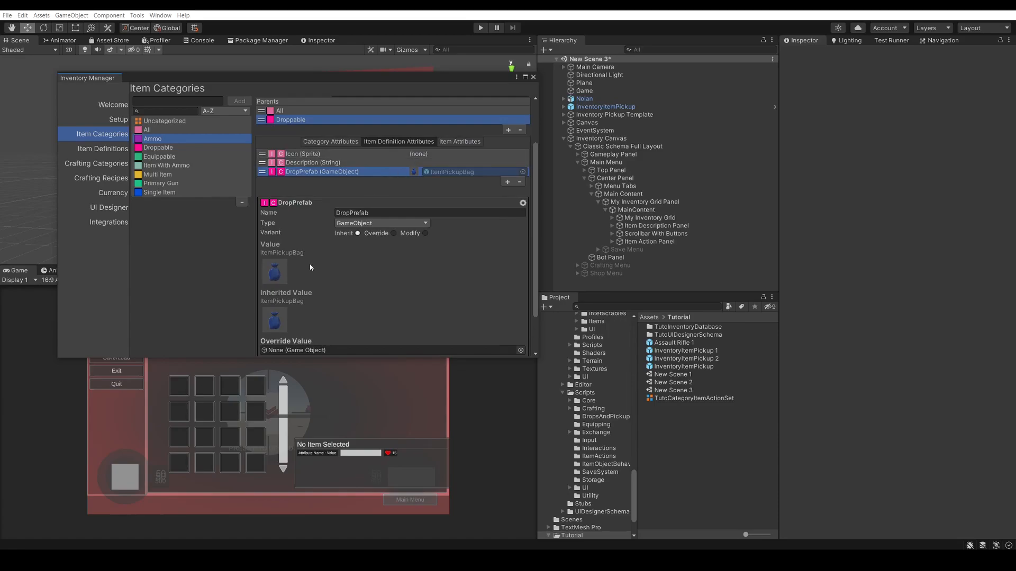
Close the Inventory Manager and run the scene again
left_click(533, 78)
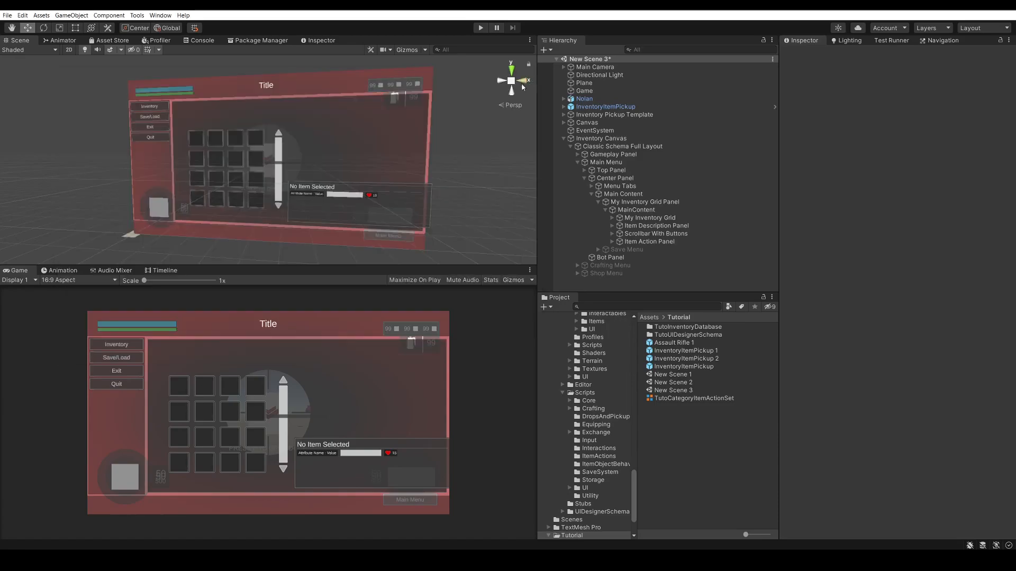
left_click(480, 28)
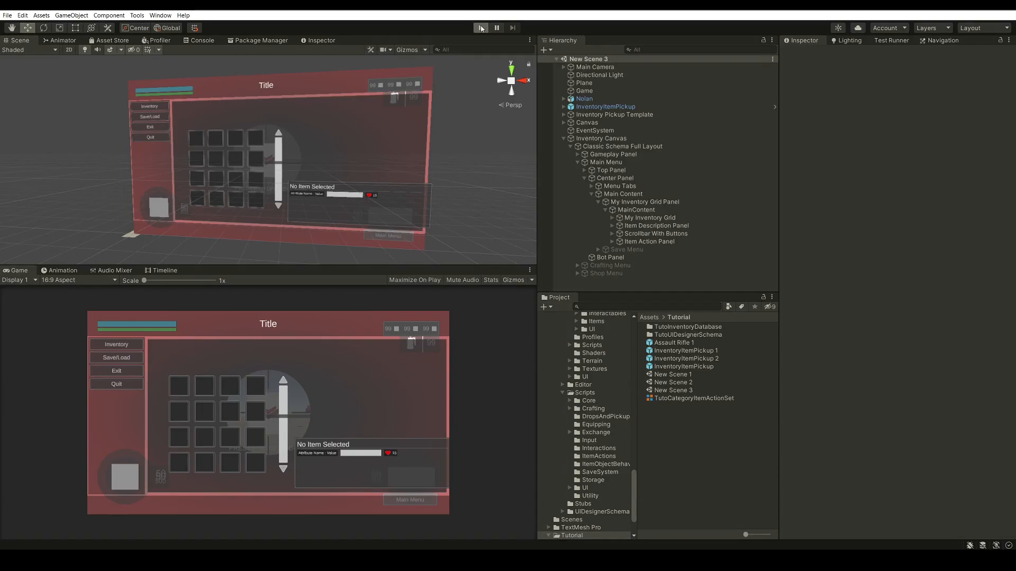
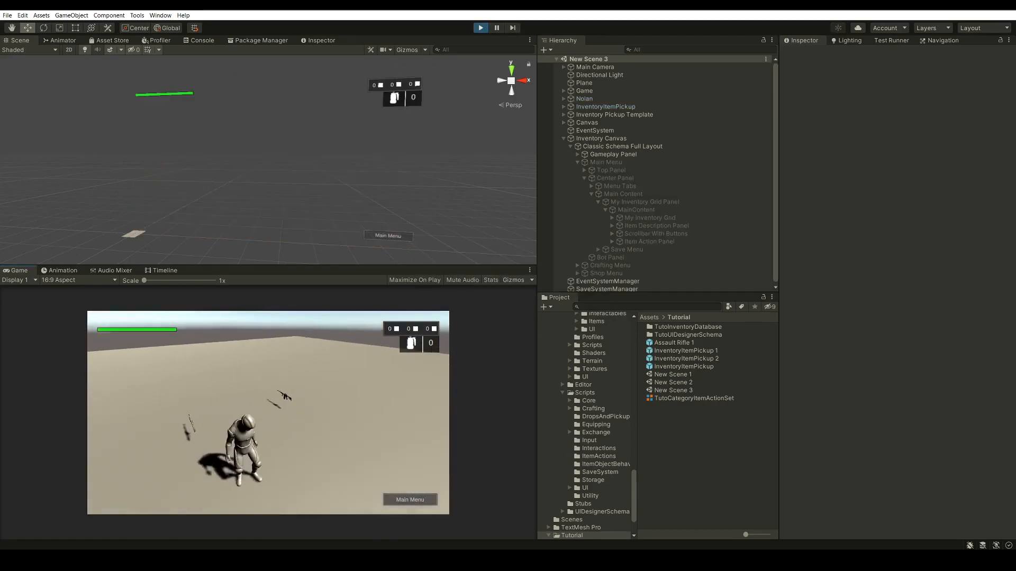
Collect the scene pickups, open the inventory and drop 10 Assault Rifle Bullets through the quantity picker
key("w")
key("i")
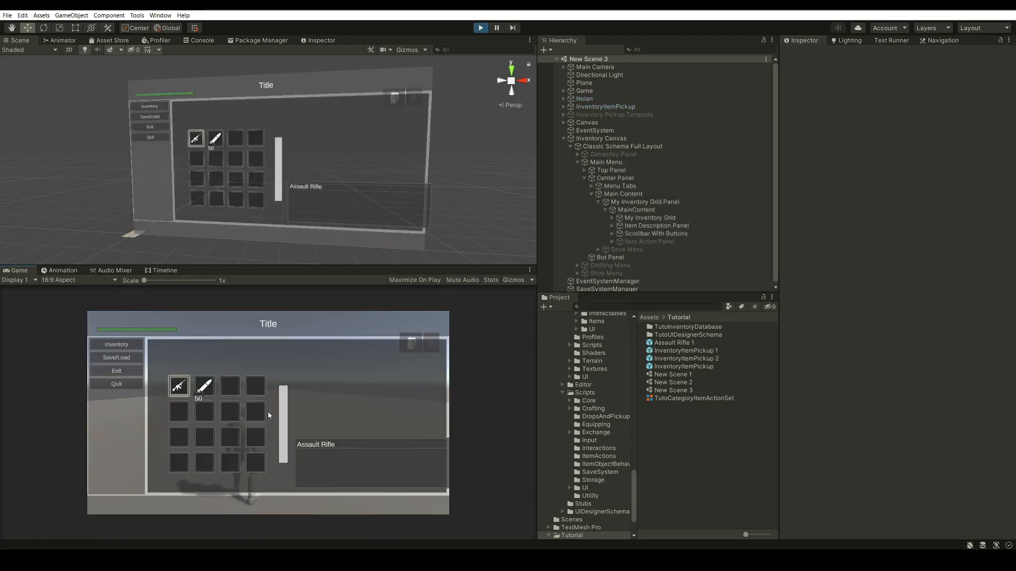
left_click(208, 388)
left_click(290, 408)
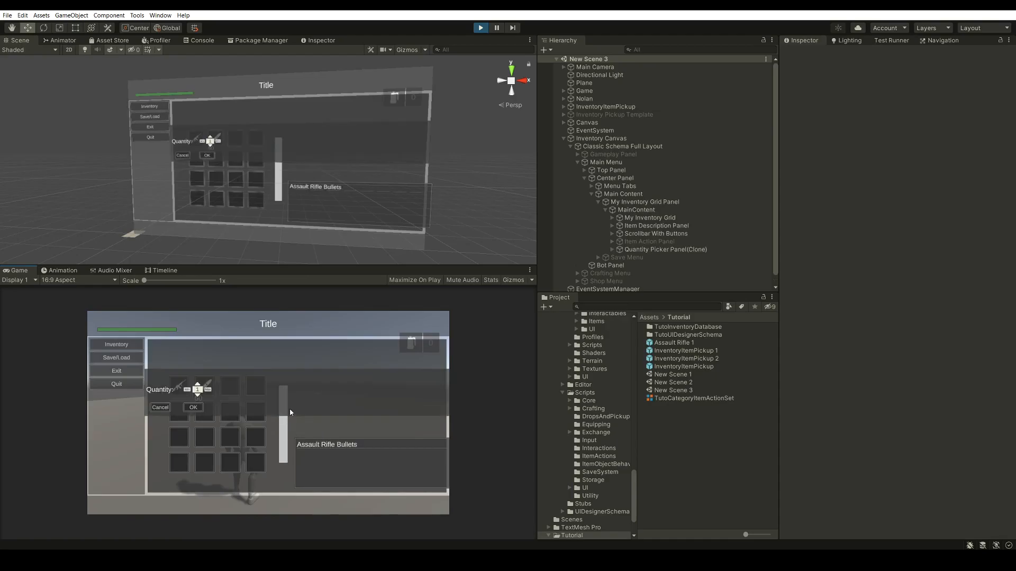
left_click(200, 389)
left_click(200, 389)
left_click(199, 387)
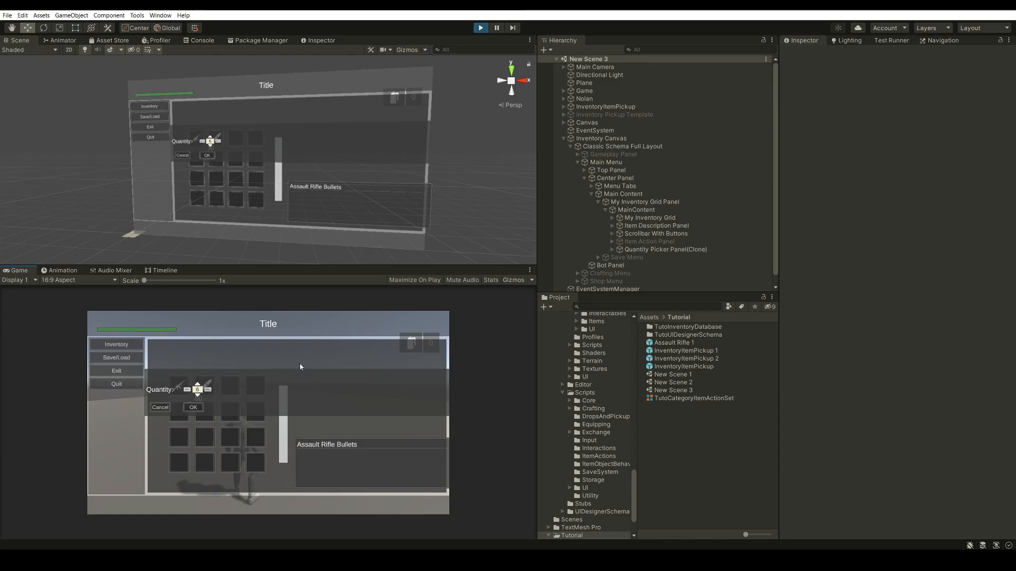
left_click(199, 387)
left_click(200, 387)
left_click(200, 387)
left_click(195, 408)
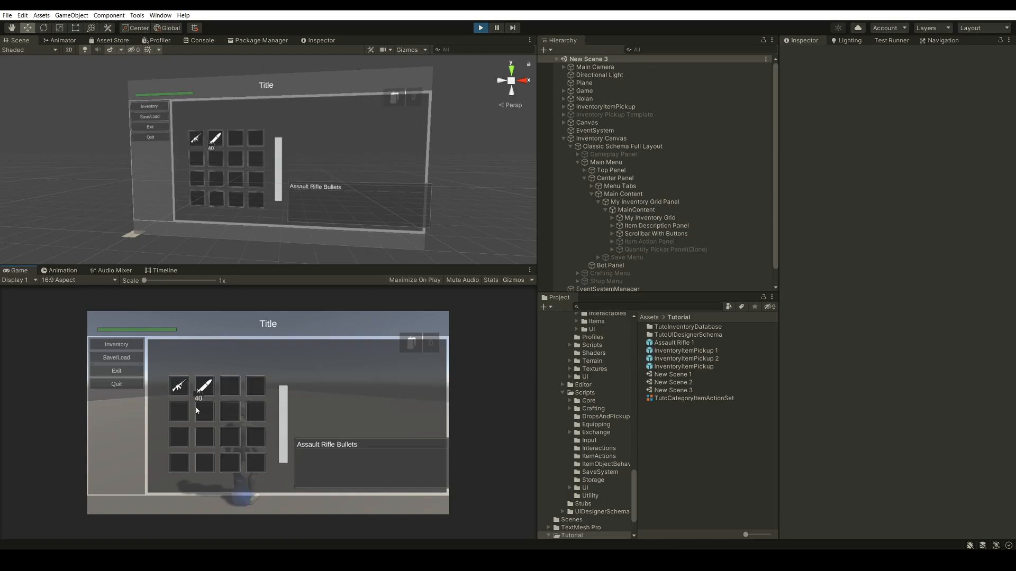
Close the inventory, walk the character over the dropped bullets to collect them again, and exit play mode
key("Escape")
key("s")
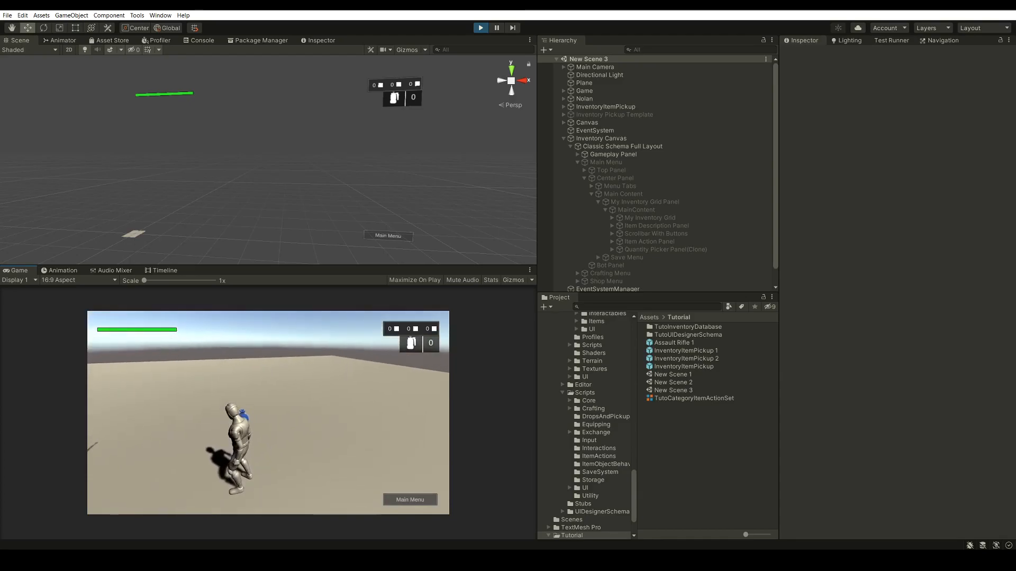
key("w")
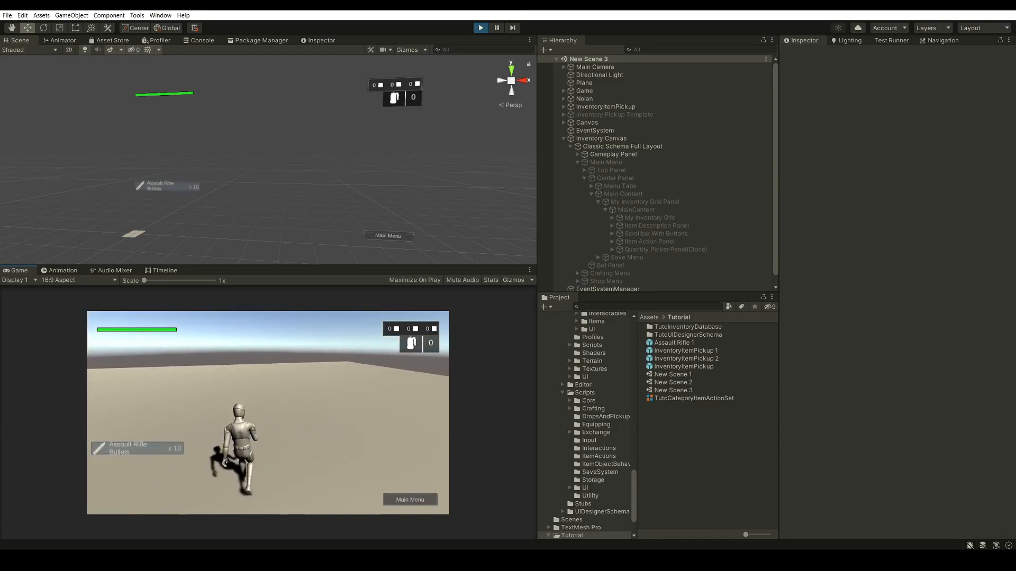
key("Escape")
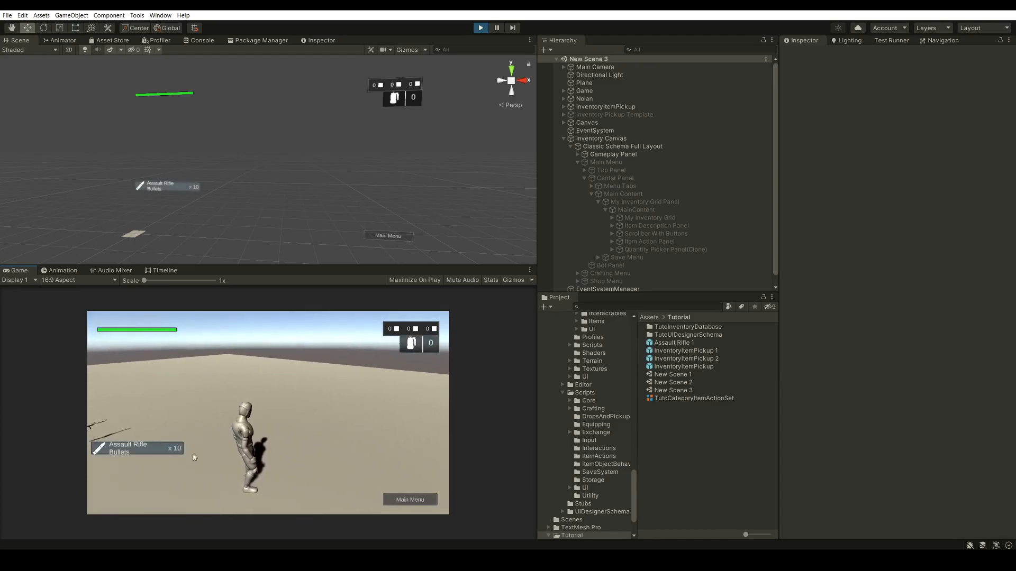
key("ctrl+p")
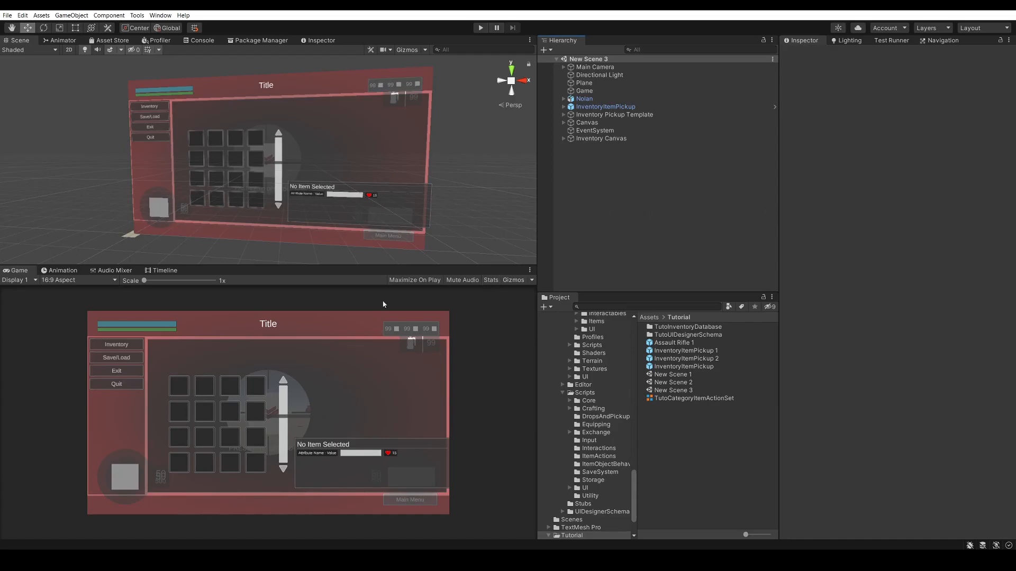
Open the Equipment section of the Ultimate Inventory System UI Designer and move its window clear of the scene
left_click(137, 15)
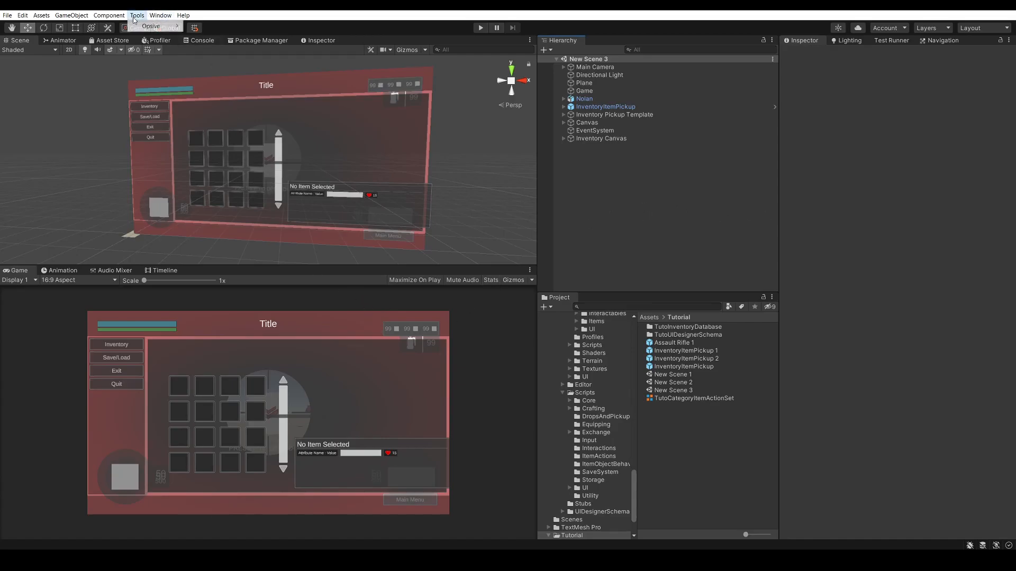
mouse_move(159, 26)
mouse_move(232, 35)
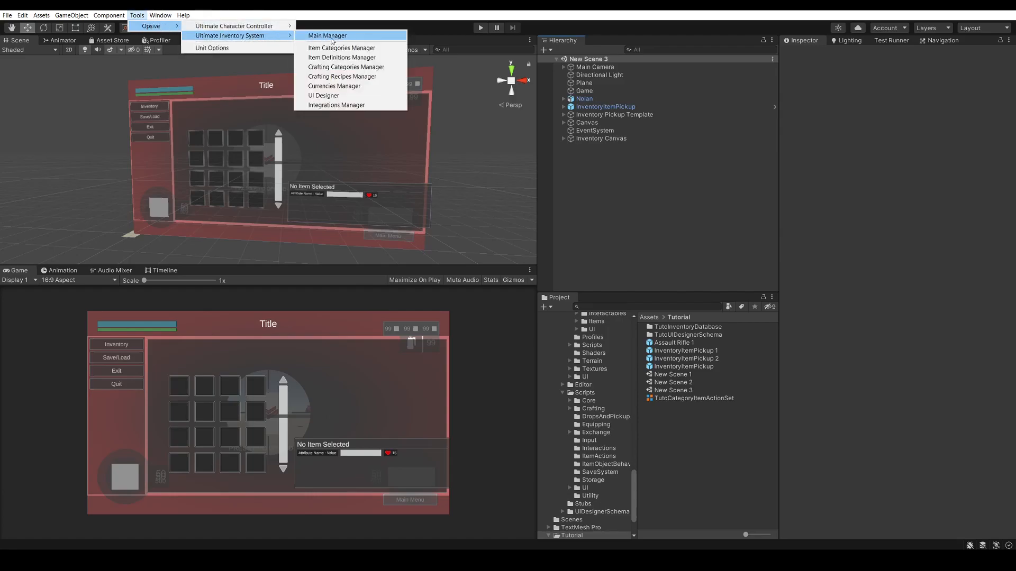
left_click(341, 97)
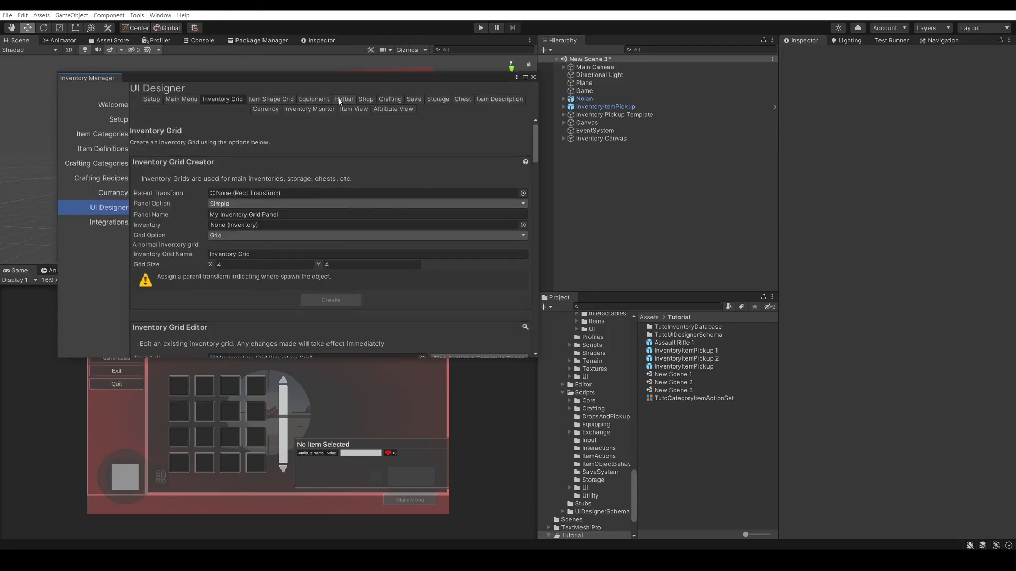
left_click(311, 101)
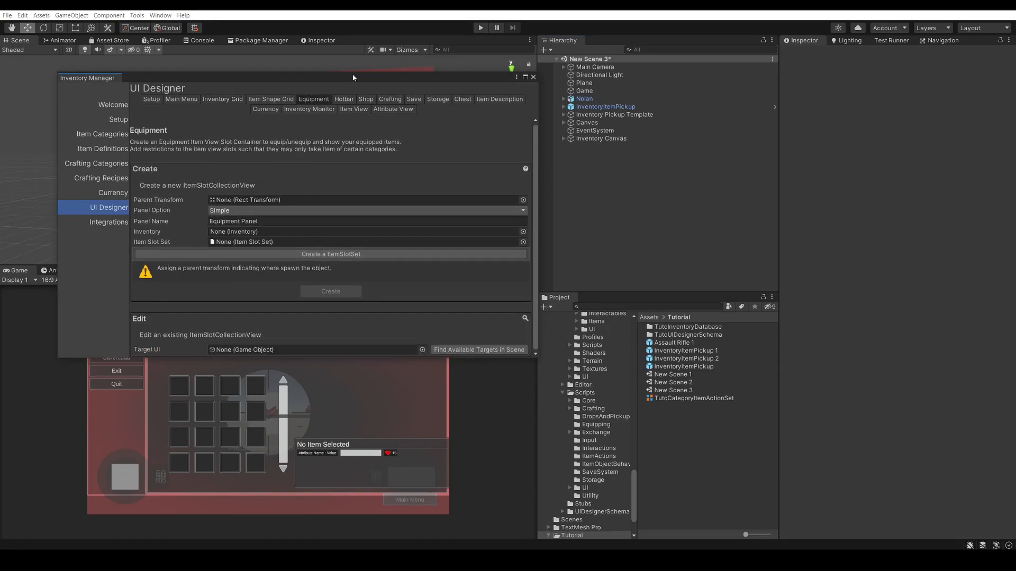
left_click_drag(354, 79, 355, 64)
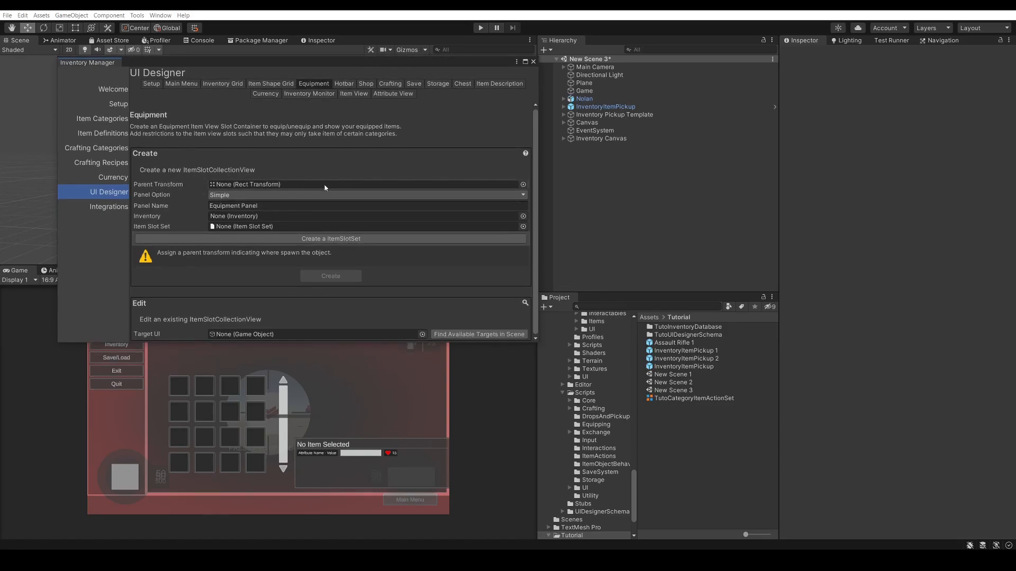
Assign the main menu's Main Content object under Center Panel as the equipment panel's parent transform
left_click(563, 139)
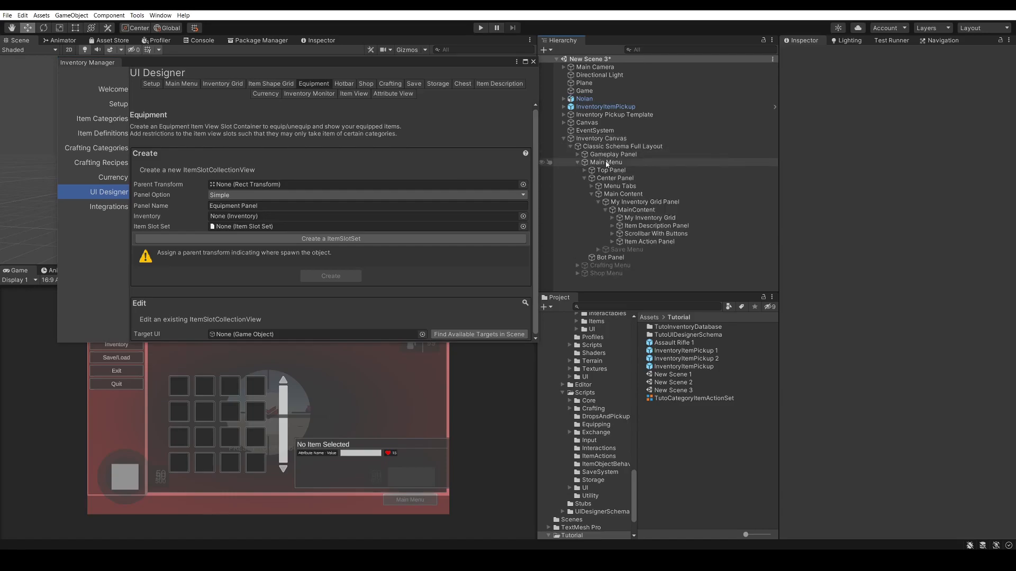
left_click(577, 163)
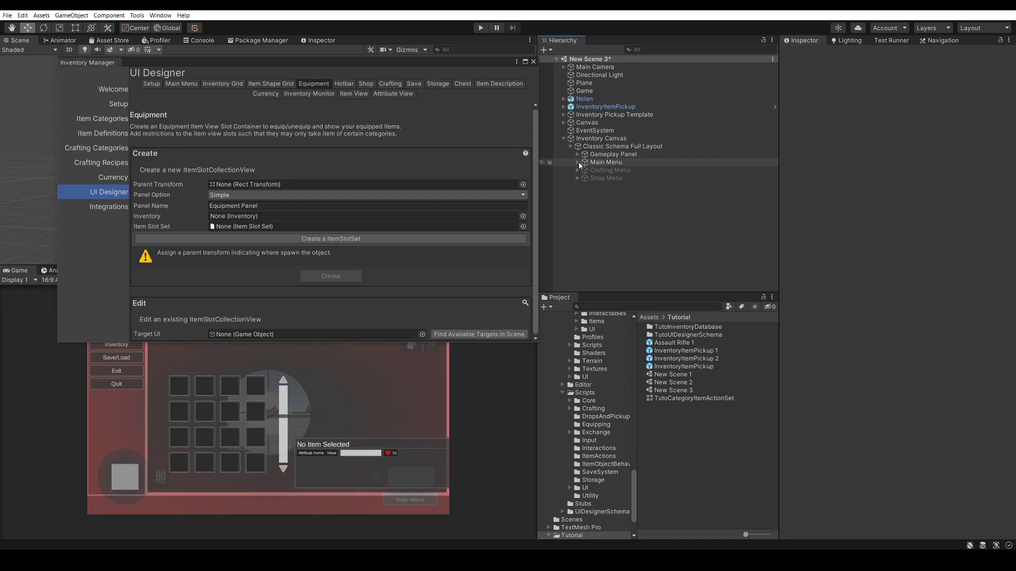
left_click(578, 163)
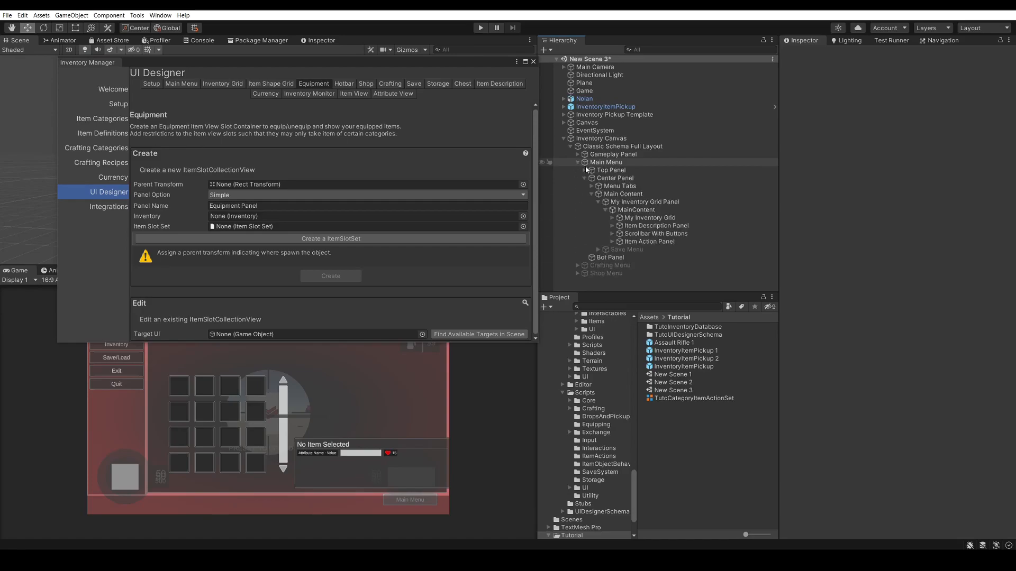
left_click(599, 202)
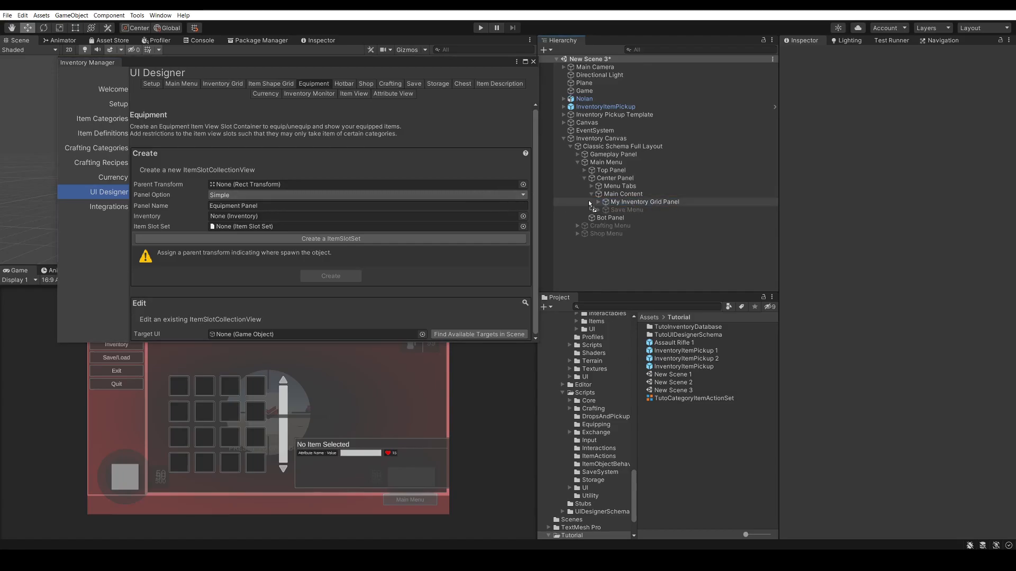
left_click(637, 202)
left_click_drag(631, 194, 321, 185)
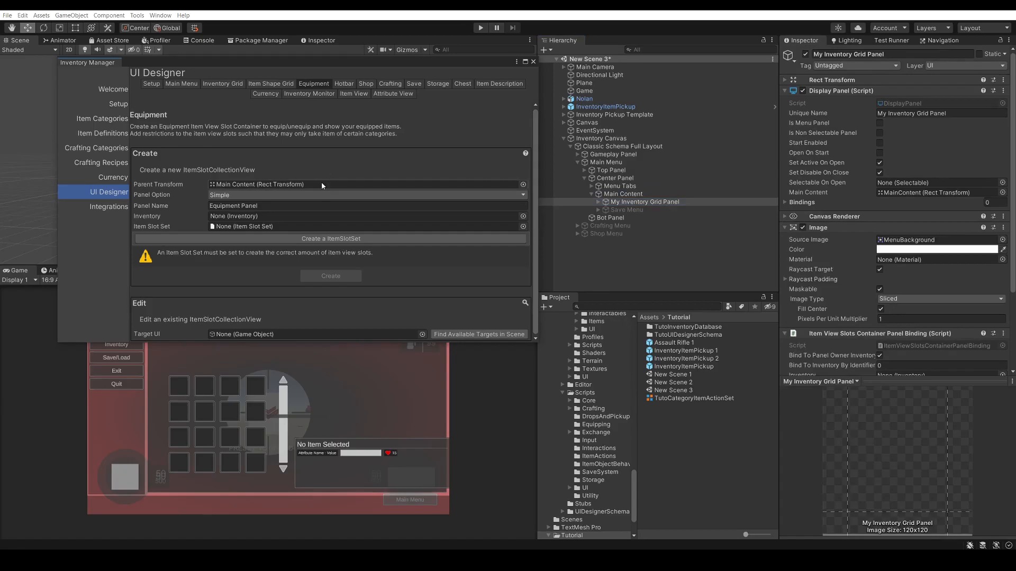
Keep the Simple panel option for the equipment panel and assign Nolan as its inventory
left_click(248, 195)
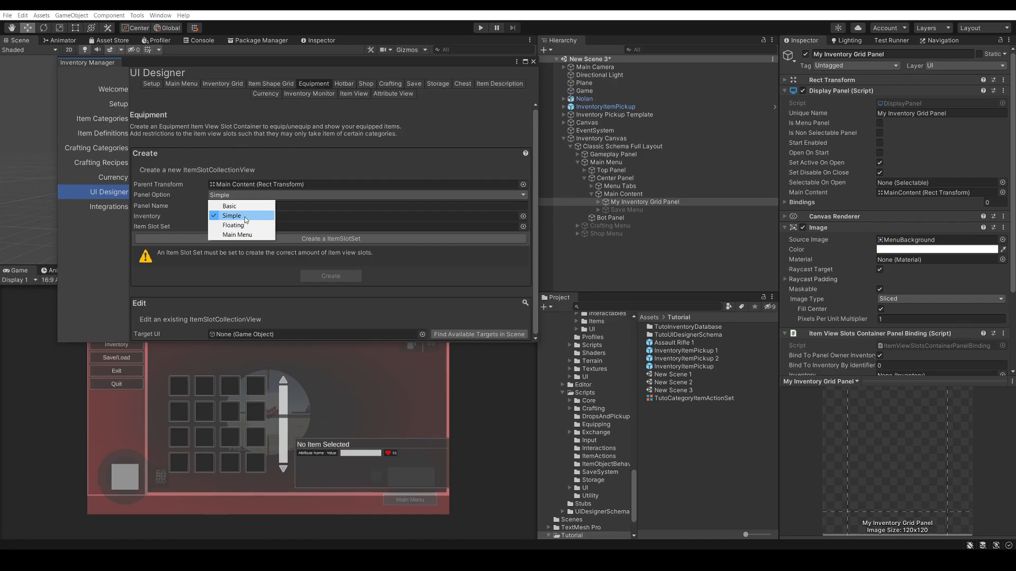
left_click(244, 217)
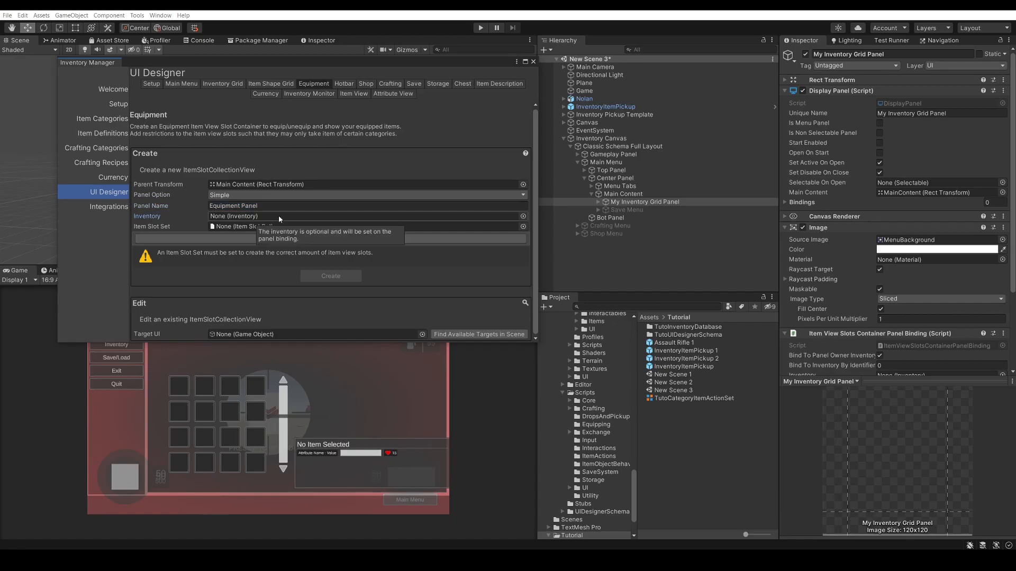
left_click_drag(594, 99, 247, 218)
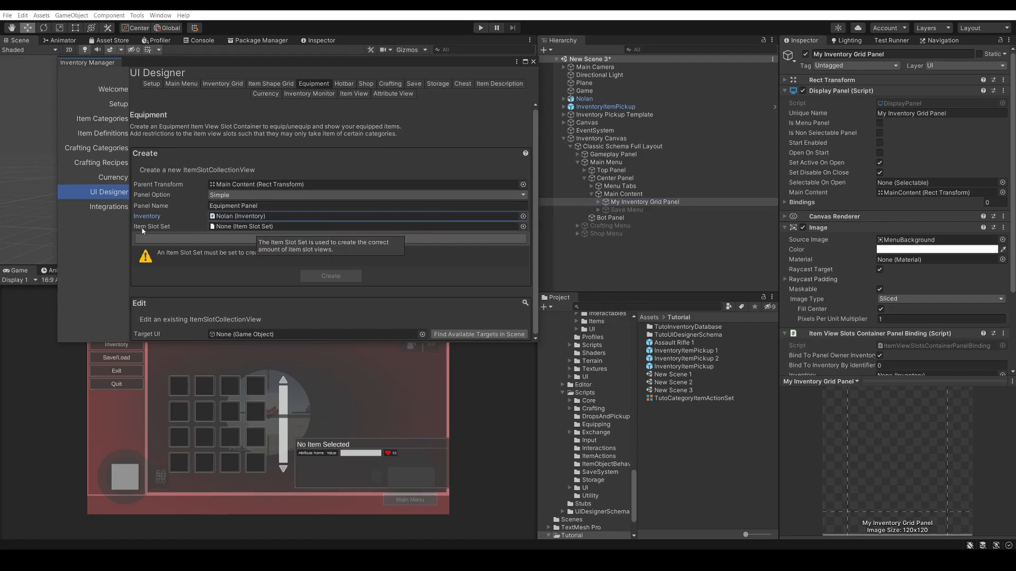
Set the equipment panel's Item Slot Set to TutoInventoryDatabaseEquippedSlots2
left_click(523, 226)
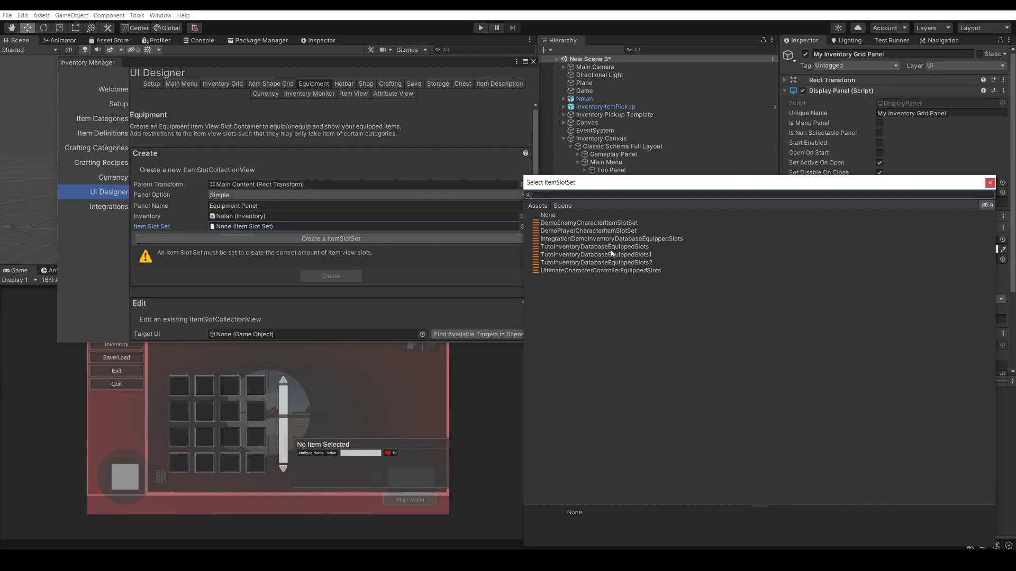
left_click(656, 248)
left_click(656, 255)
double_click(656, 263)
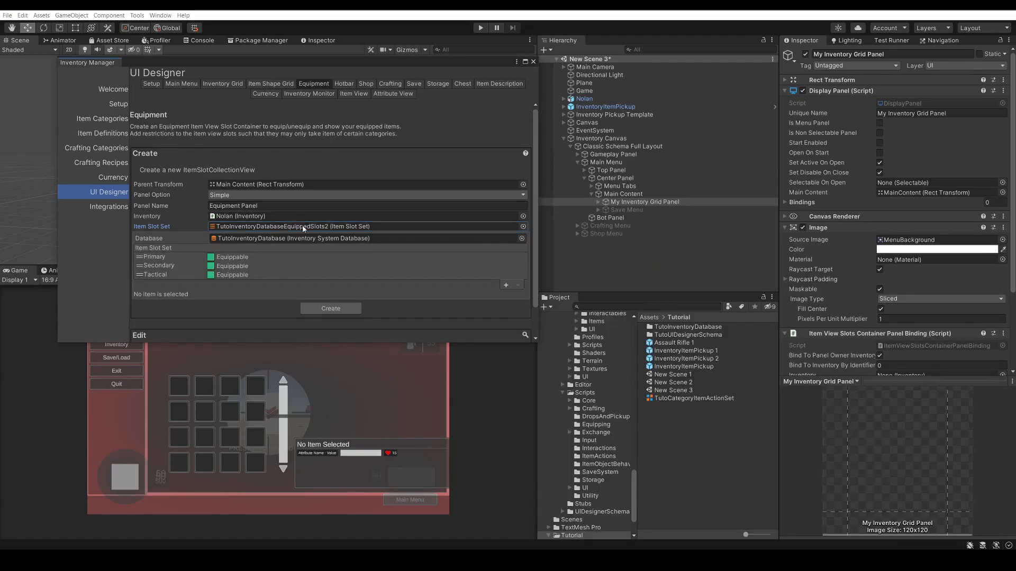
Check which item slot set the Equippable Slots collection uses in Nolan's Inventory component
left_click(599, 100)
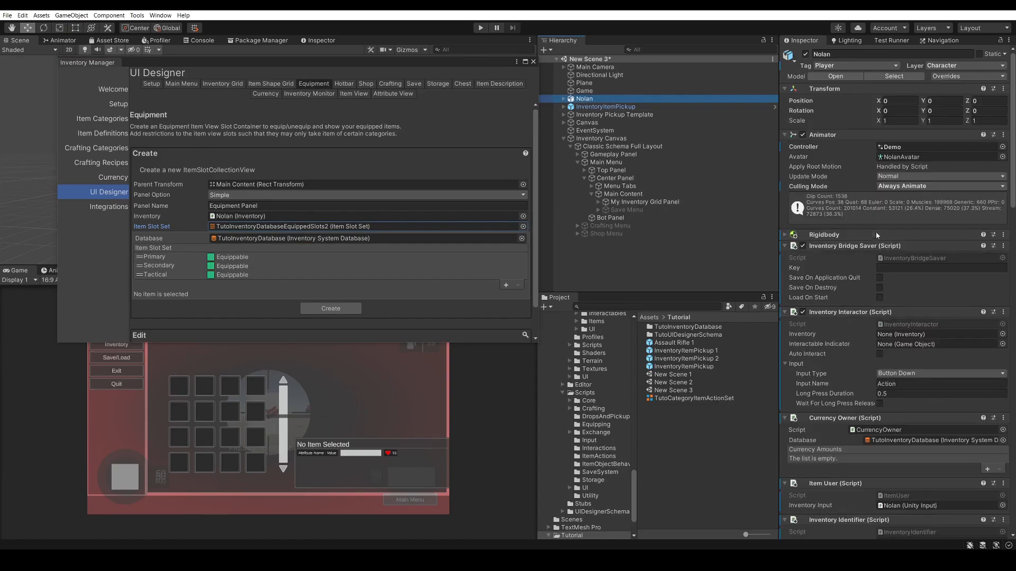
scroll(870, 231, "down", 10)
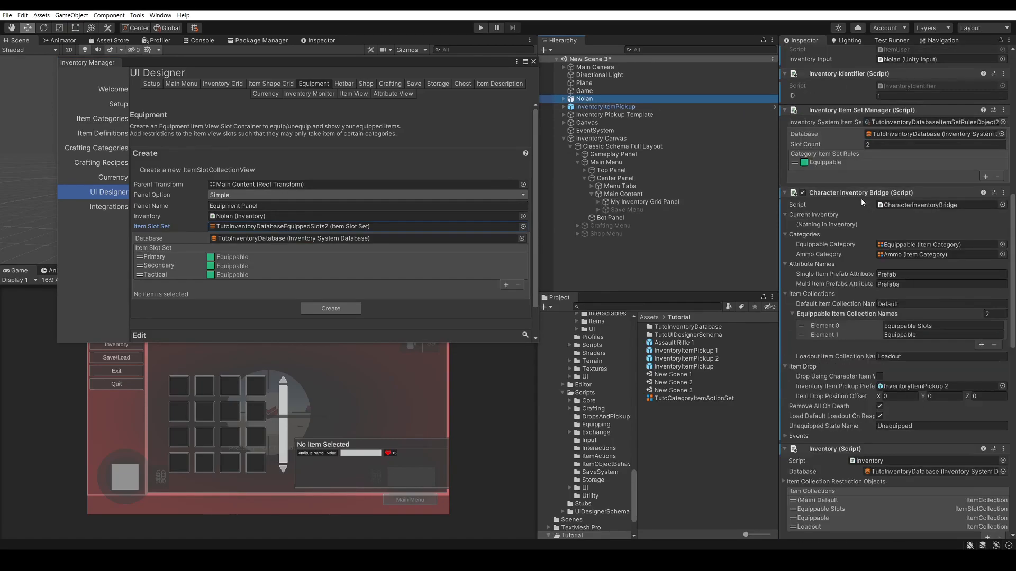
scroll(862, 203, "down", 8)
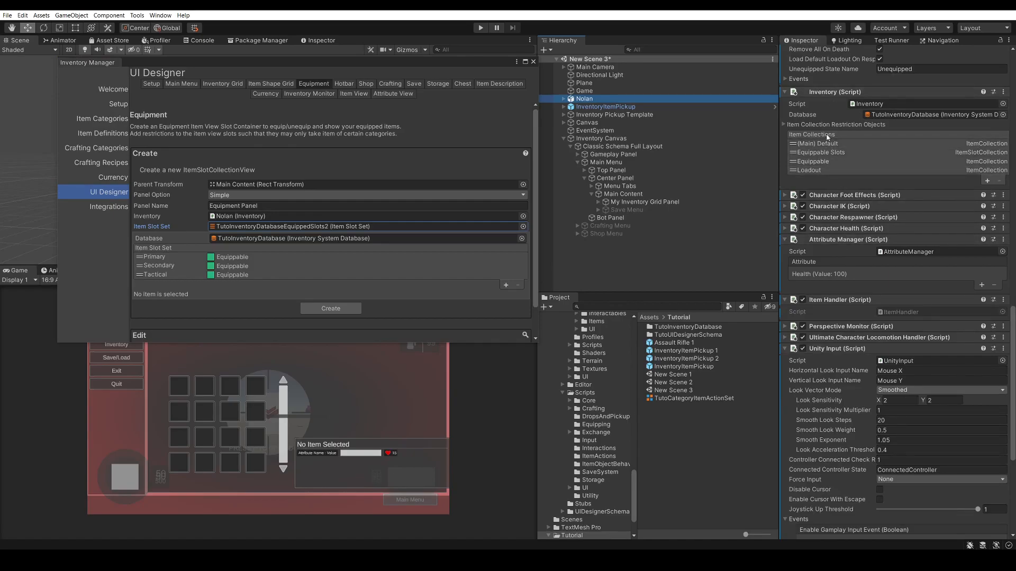
left_click(835, 154)
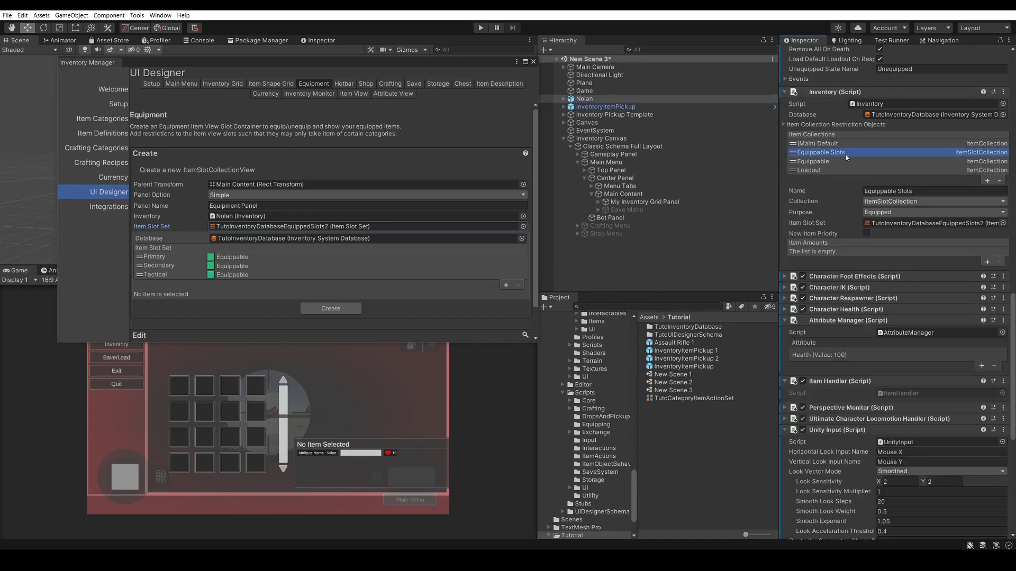
left_click(875, 223)
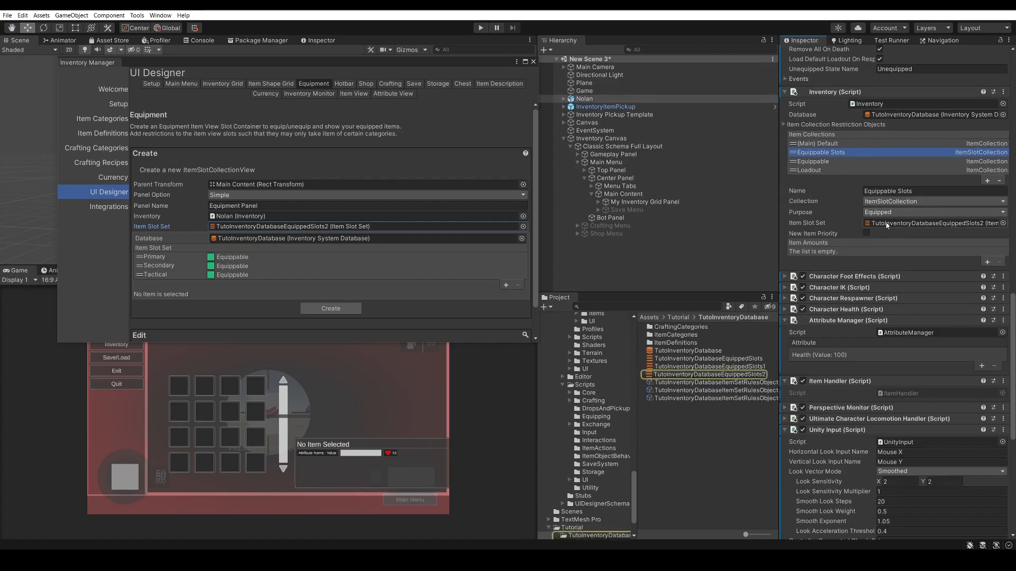
left_click_drag(297, 230, 883, 223)
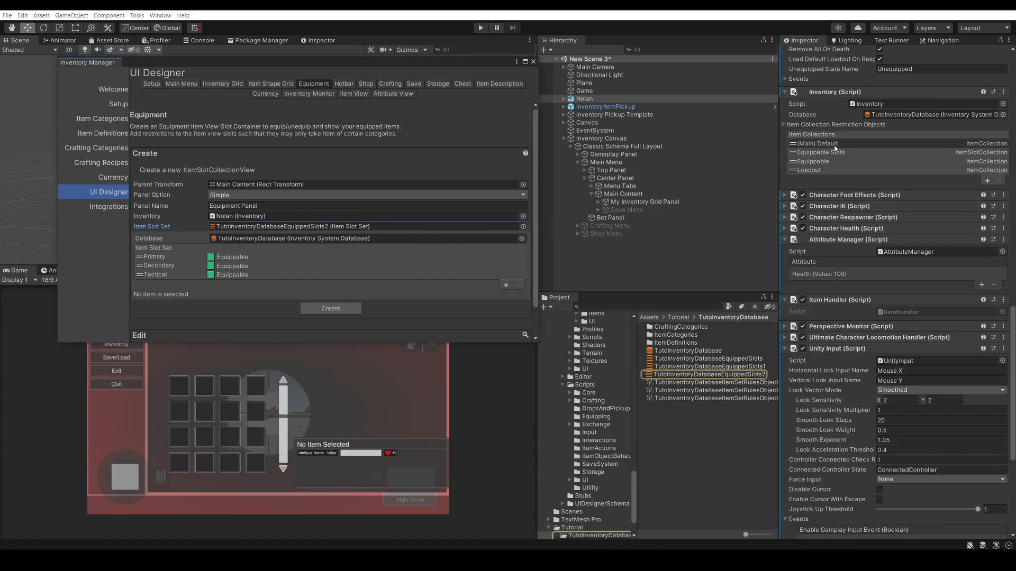
left_click(867, 152)
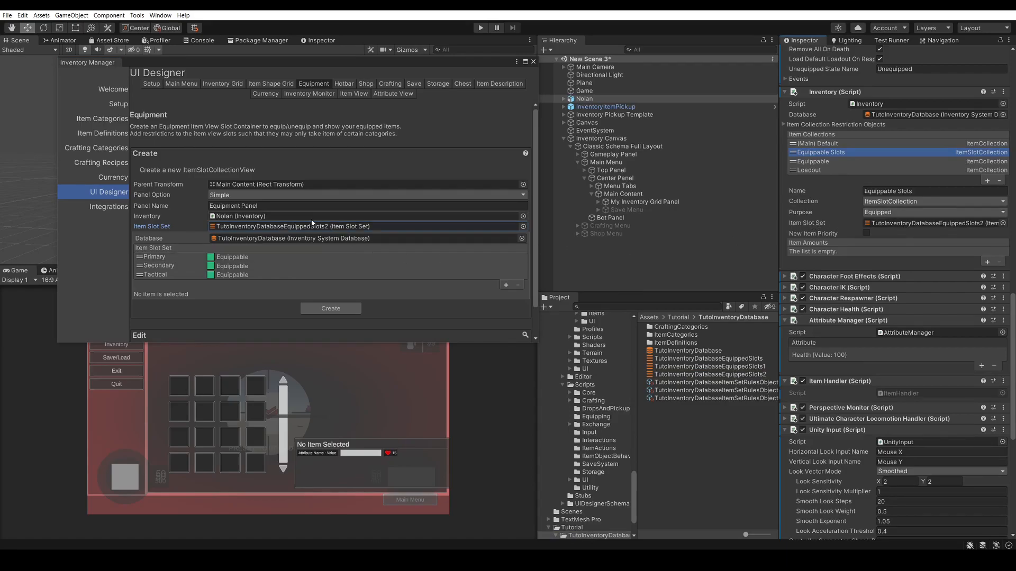
Examine the names and item categories of the Primary, Secondary and Tactical slots in the item slot set
left_click(172, 257)
left_click(173, 265)
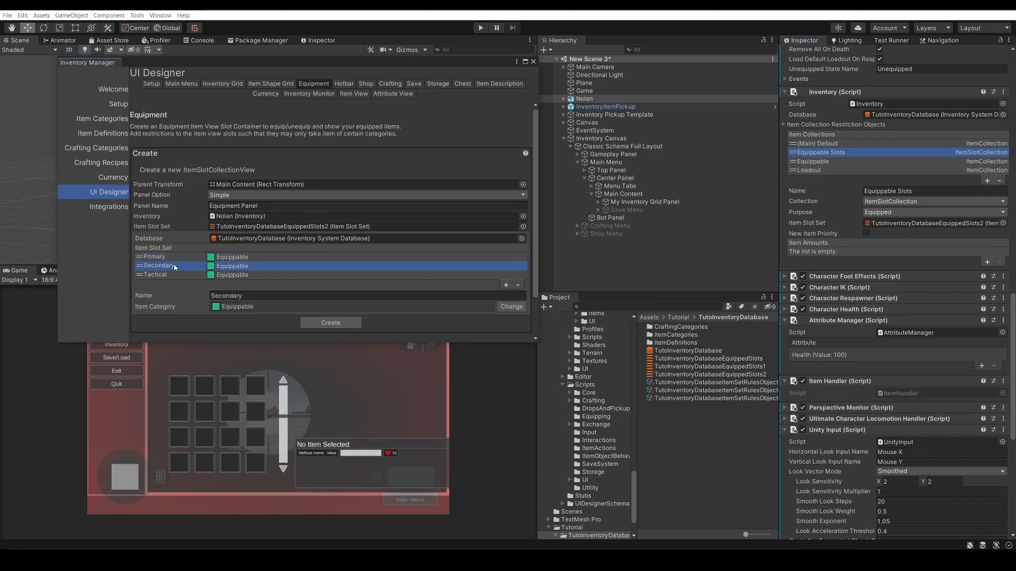
left_click(173, 274)
left_click(192, 267)
left_click(190, 258)
left_click(189, 265)
left_click(192, 275)
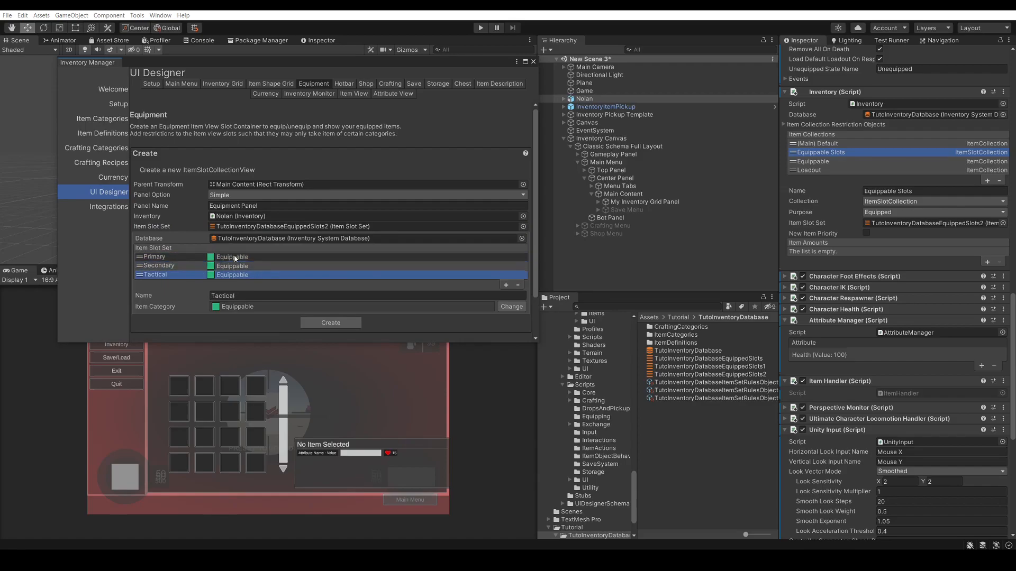
left_click(174, 257)
left_click(173, 267)
left_click(174, 274)
left_click(239, 267)
left_click(244, 276)
left_click(245, 269)
left_click(219, 258)
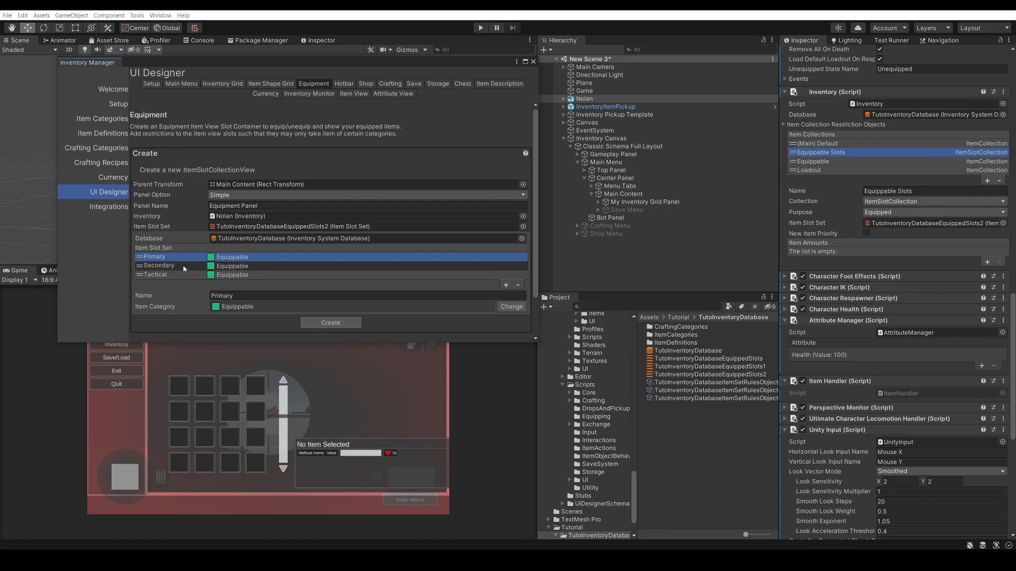
Review the Secondary and Tactical slots and create the Equipment Panel from the configured item slot set
scroll(186, 265, "down", 3)
left_click(172, 220)
left_click(167, 228)
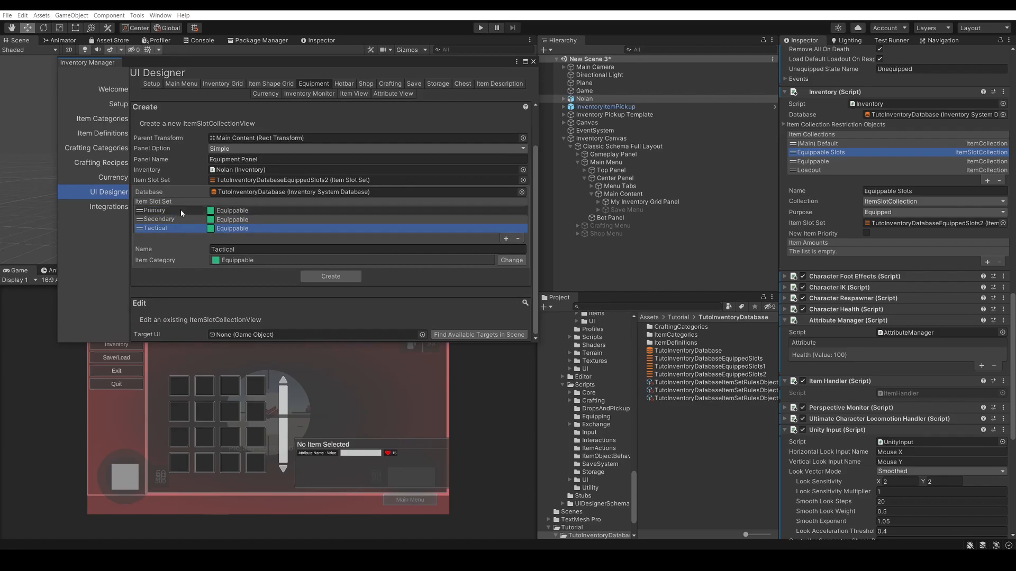
left_click(331, 277)
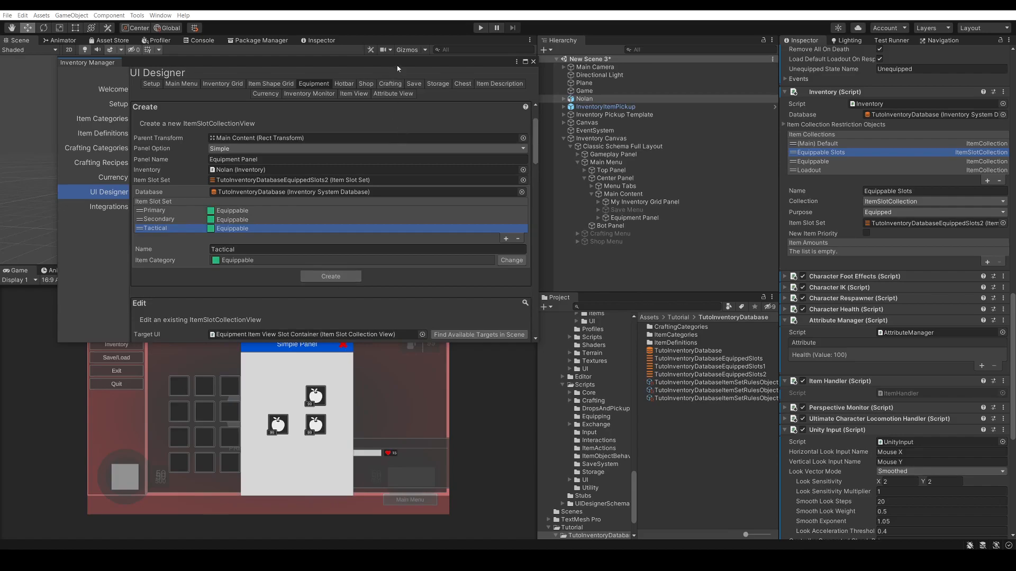
Move the Inventory Manager window out of the way and select the new Equipment Panel in the scene
left_click_drag(396, 66, 0, 122)
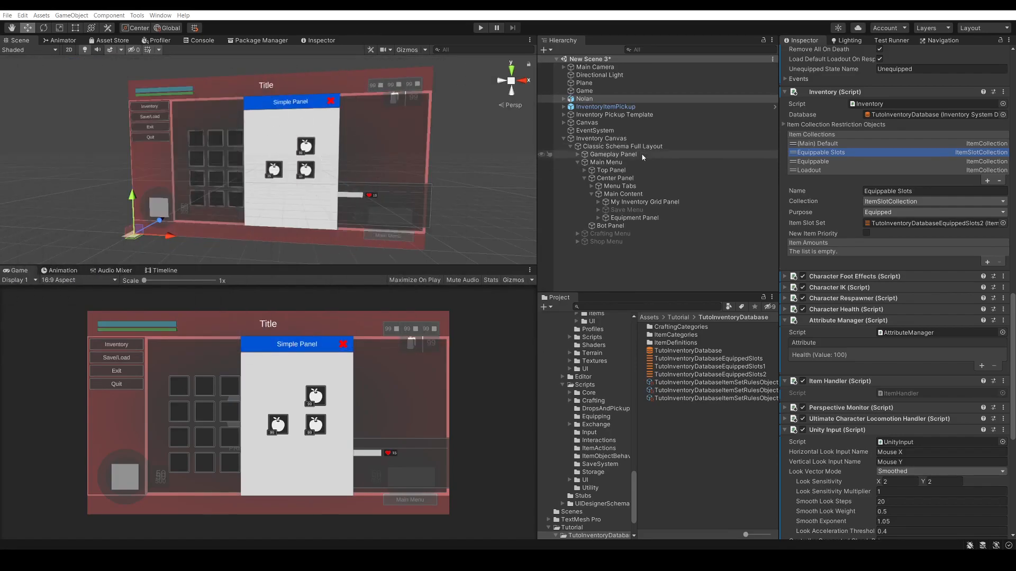
left_click(619, 218)
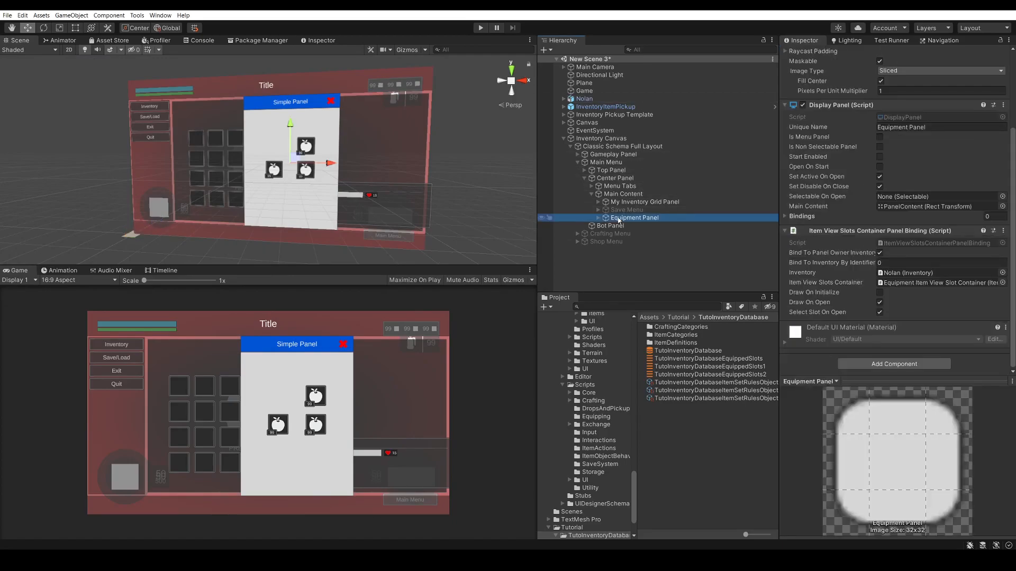
scroll(328, 166, "up", 3)
scroll(307, 157, "up", 1)
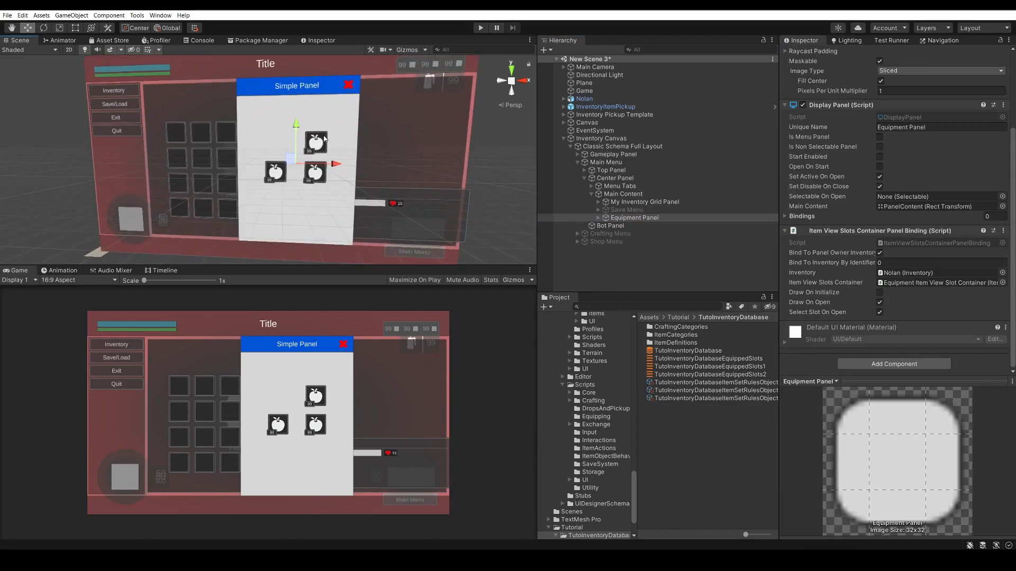
Examine the Primary, Secondary and Tactical item view slots inside the Equipment Panel, including the Tactical slot's item category restriction
left_click(598, 218)
left_click(605, 234)
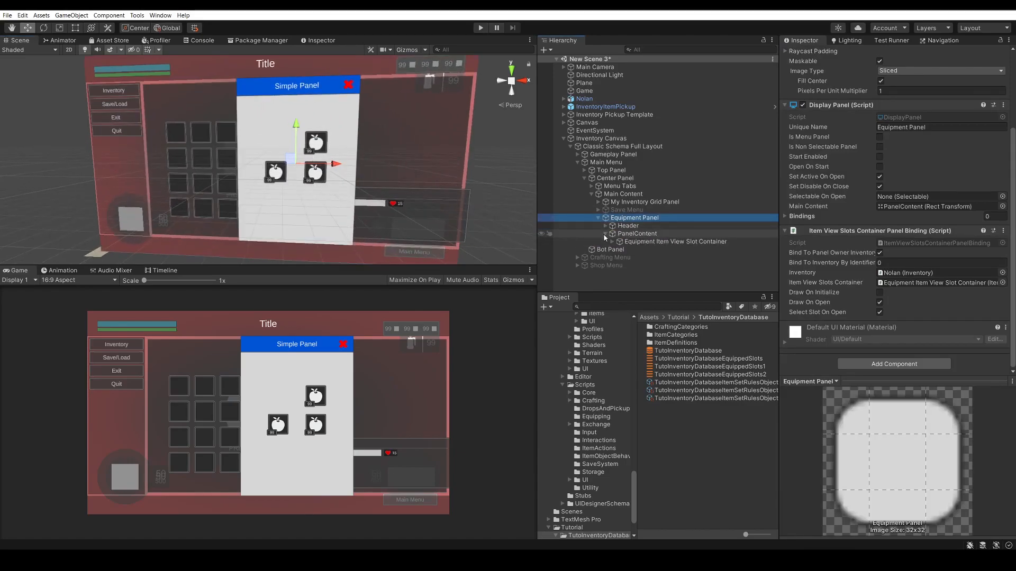
left_click(612, 242)
left_click(619, 250)
left_click(671, 258)
left_click(709, 267)
left_click(698, 273)
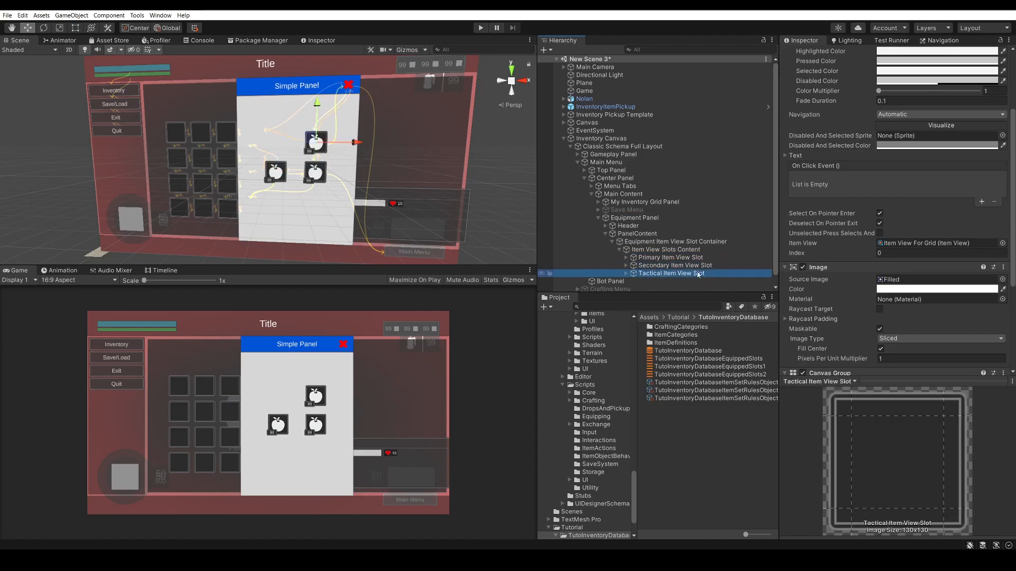
scroll(937, 224, "down", 5)
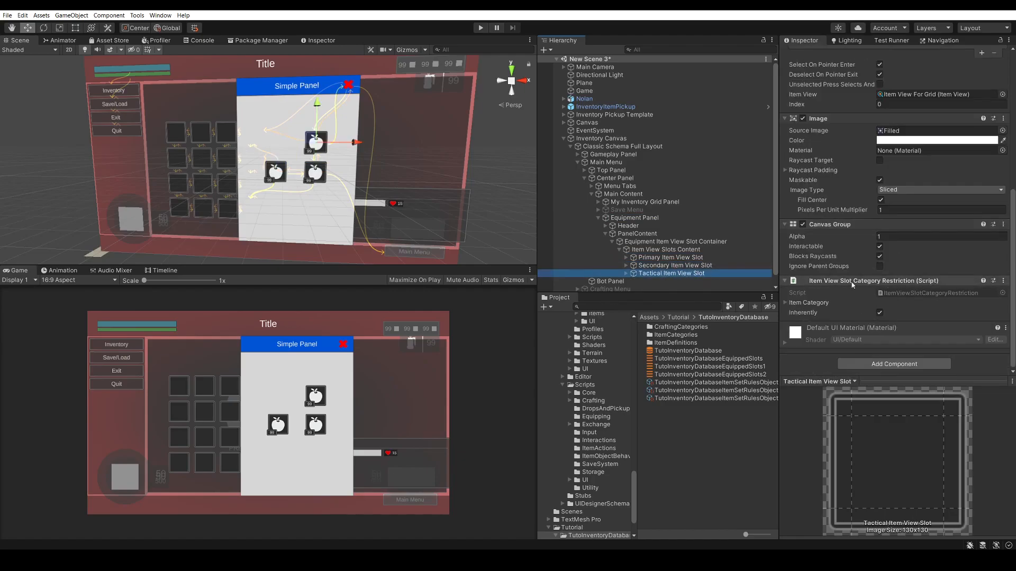
left_click(810, 302)
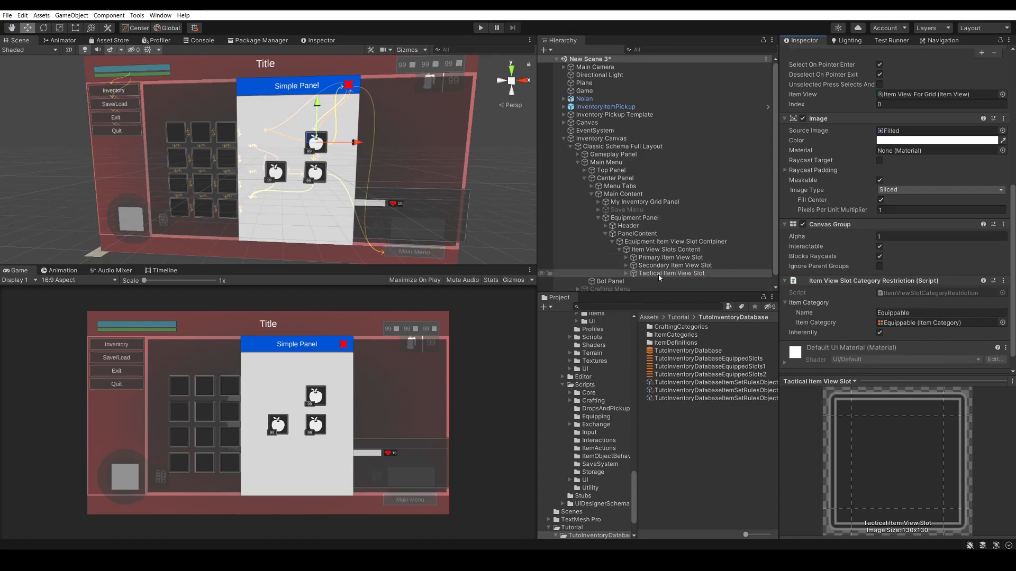
Check how the Equipment Item View Slot Container assigns its item view slots, and review its Item View Slots Content object
left_click(655, 242)
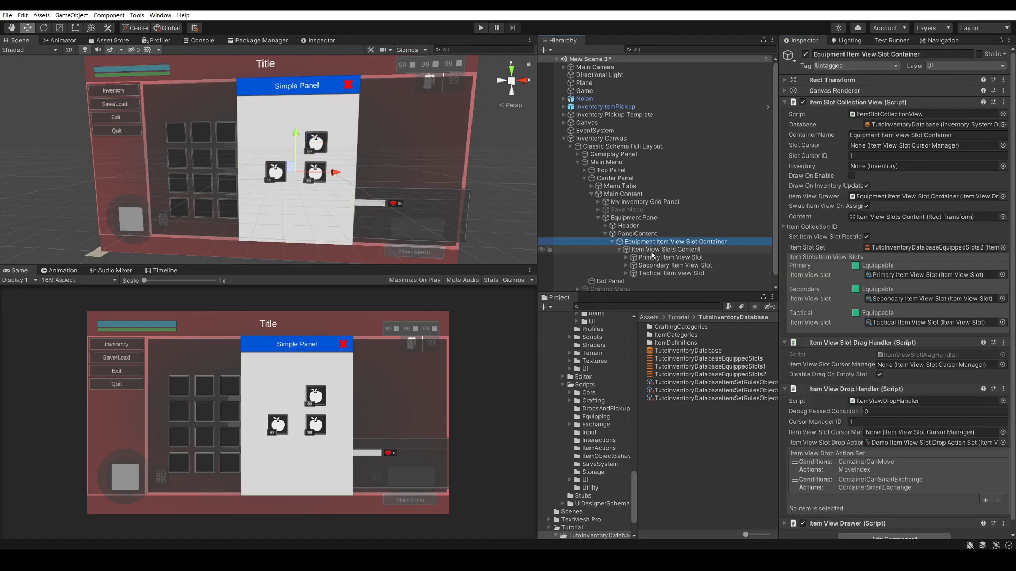
left_click(654, 257)
left_click(659, 250)
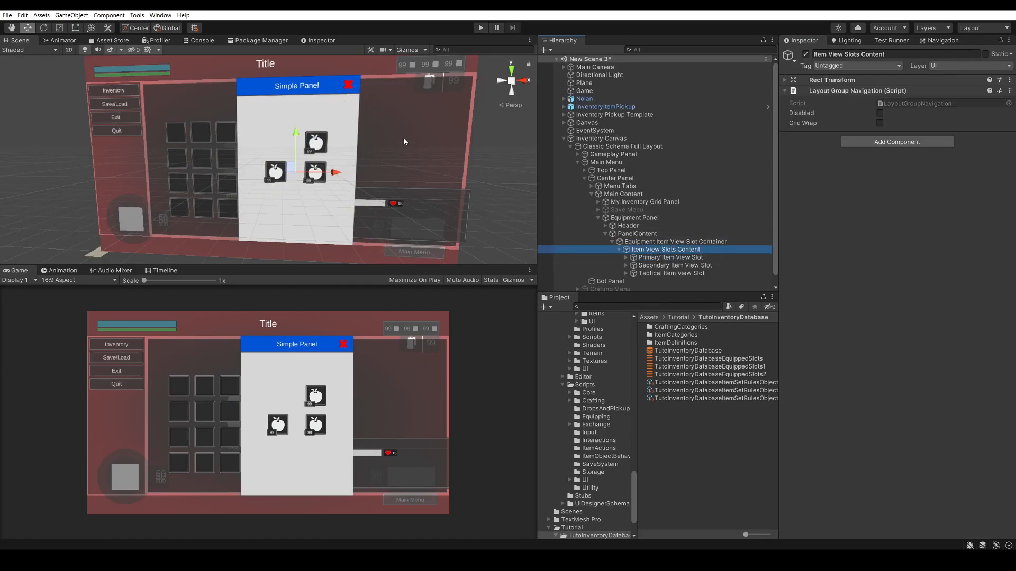
left_click(651, 241)
Switch the scene to 2D and use the Rect tool to move the Equipment Panel to the right of the inventory grid
left_click(634, 217)
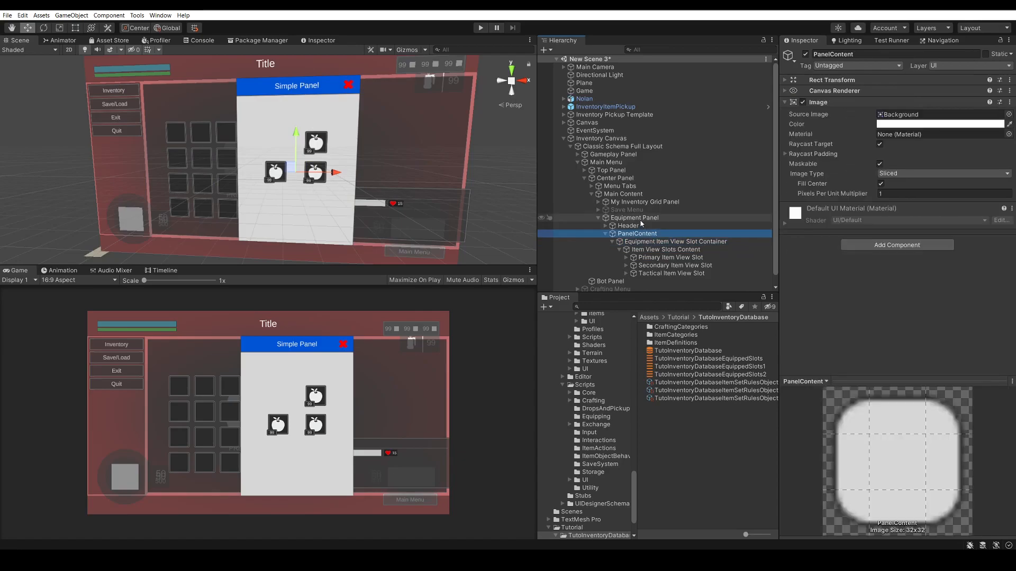
left_click(69, 49)
key("t")
left_click_drag(288, 84, 370, 83)
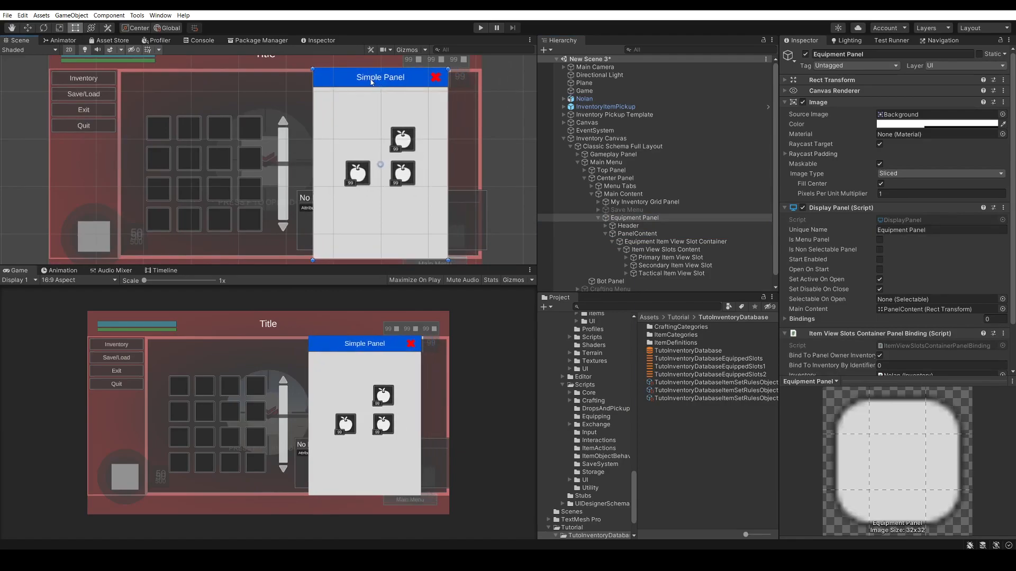
scroll(378, 127, "down", 3)
middle_click_drag(236, 144, 194, 156)
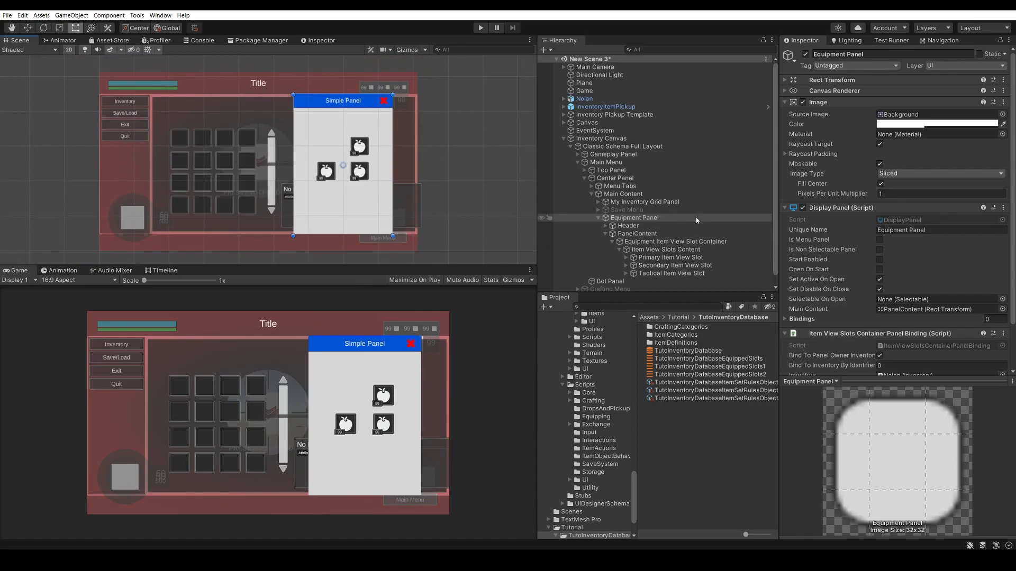
Copy the Item View Slots Container Panel Binding component from the Equipment Panel
left_click(648, 219)
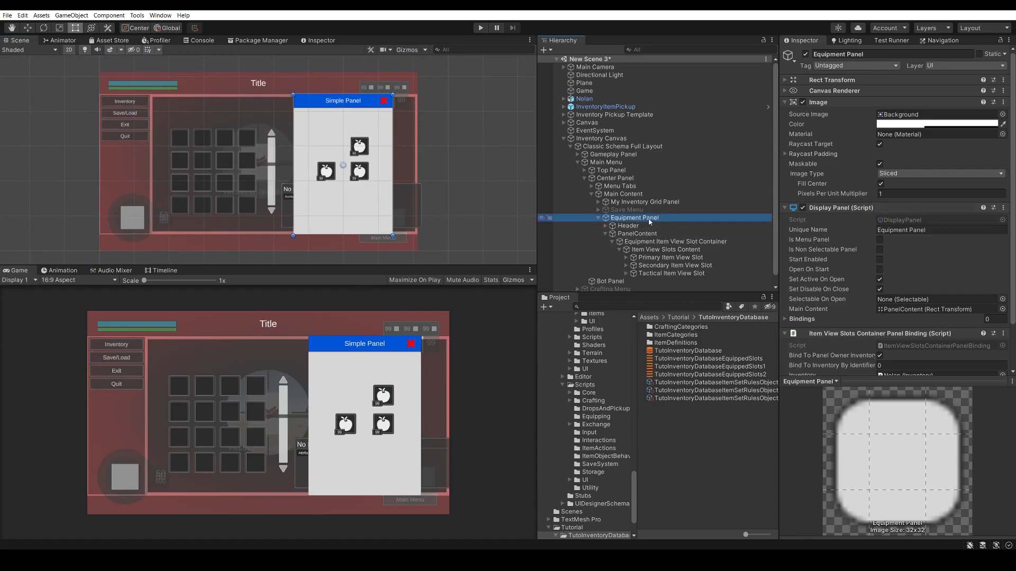
scroll(852, 187, "down", 5)
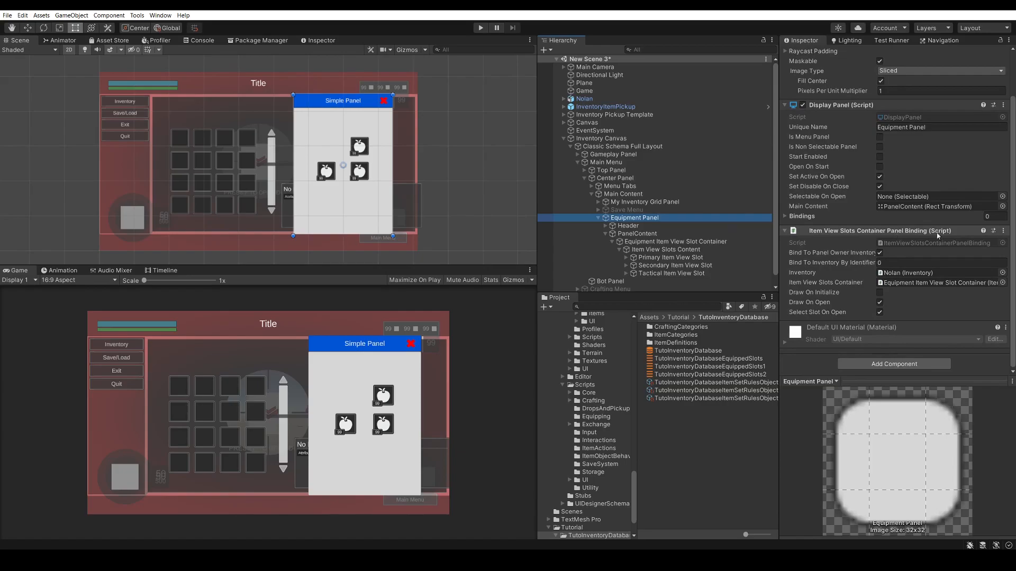
left_click(1004, 231)
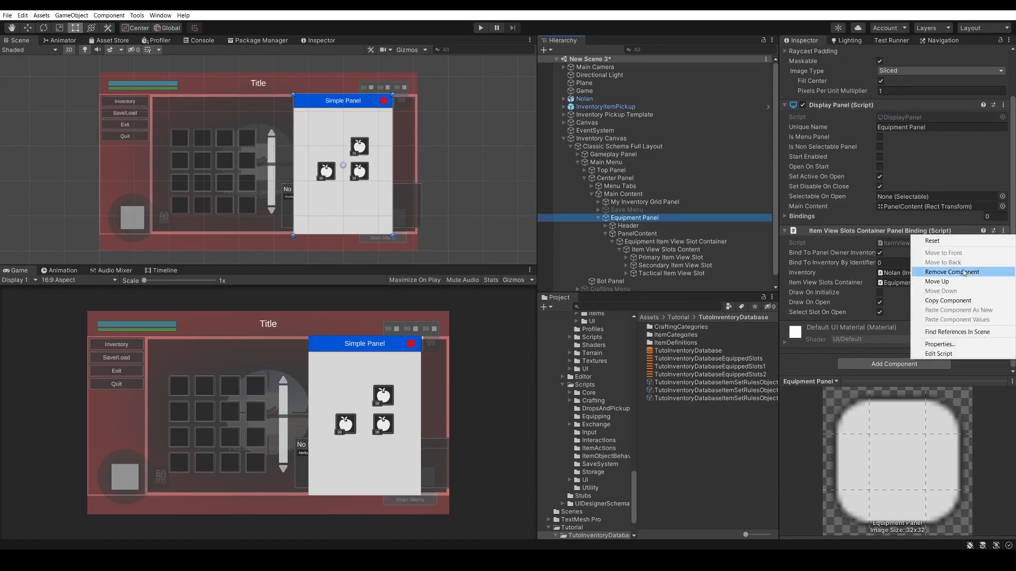
left_click(957, 301)
Move the Equipment Item View Slot Container out of PanelContent to become a direct child of My Inventory Grid Panel
left_click(630, 226)
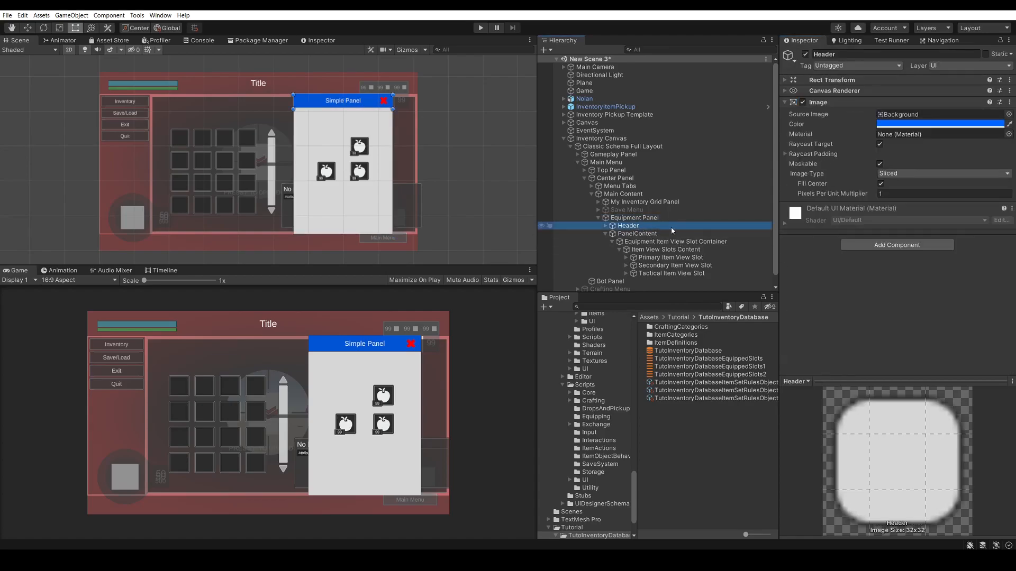
left_click(642, 235)
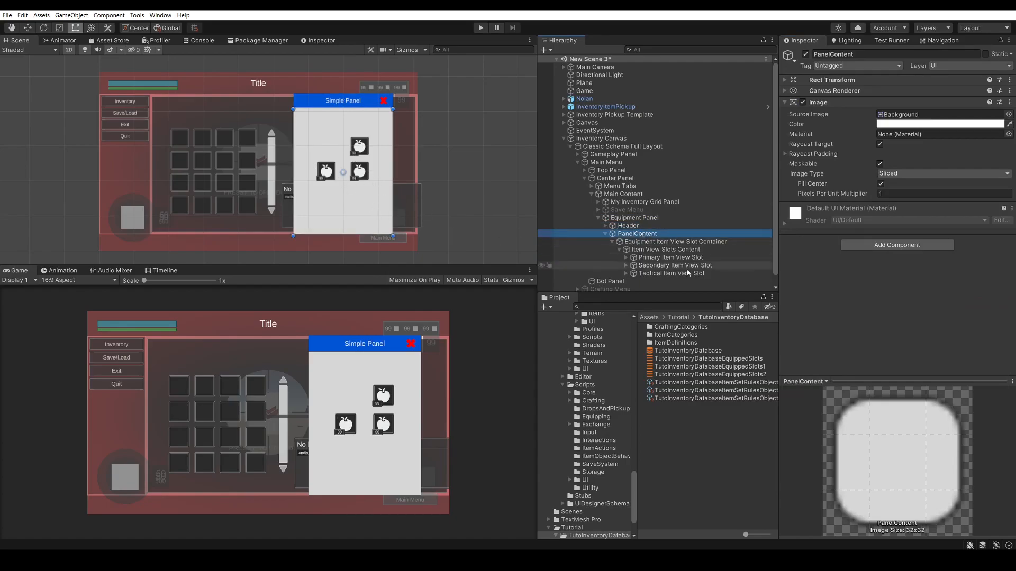
left_click(659, 242)
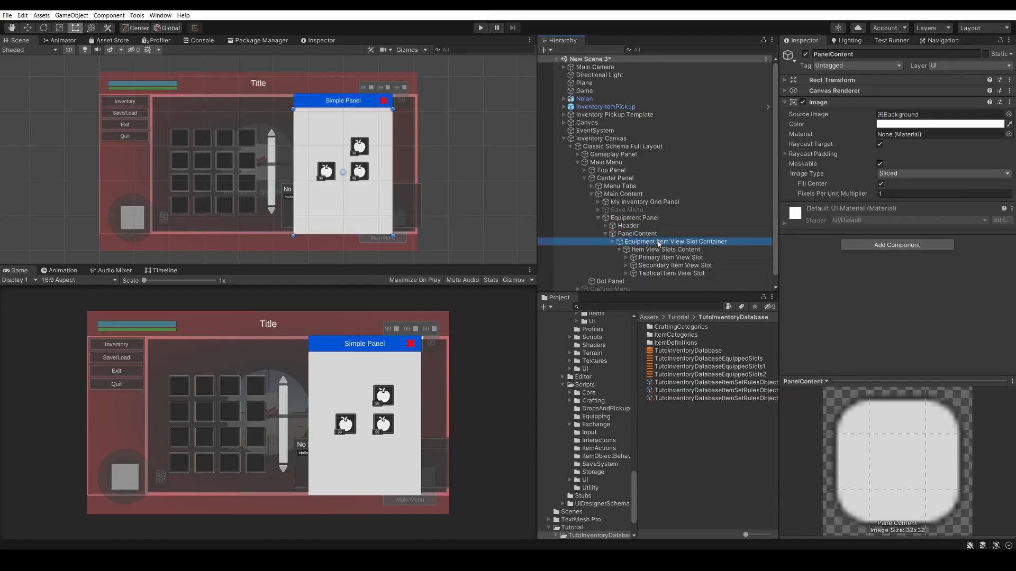
left_click(600, 202)
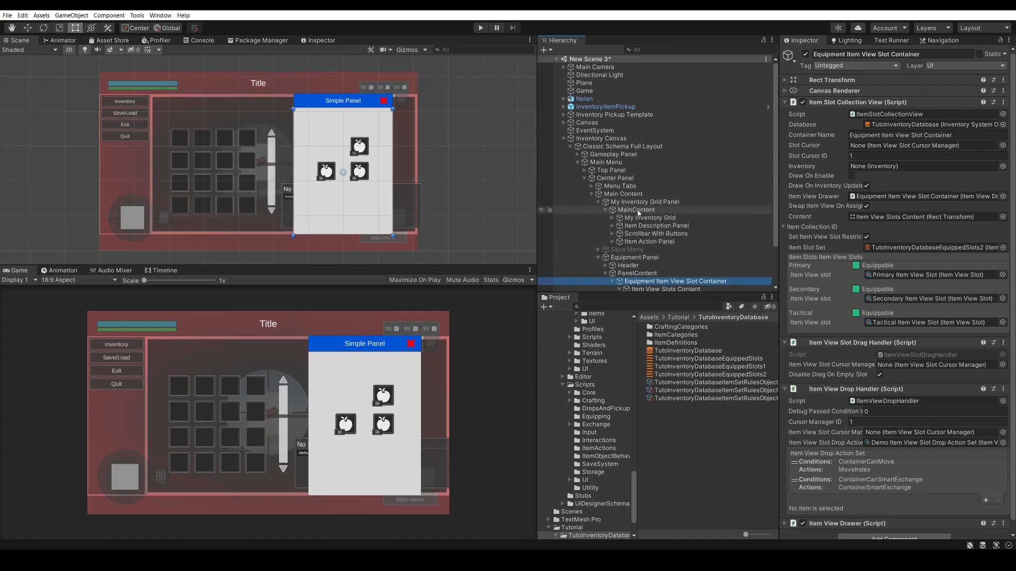
scroll(655, 213, "down", 2)
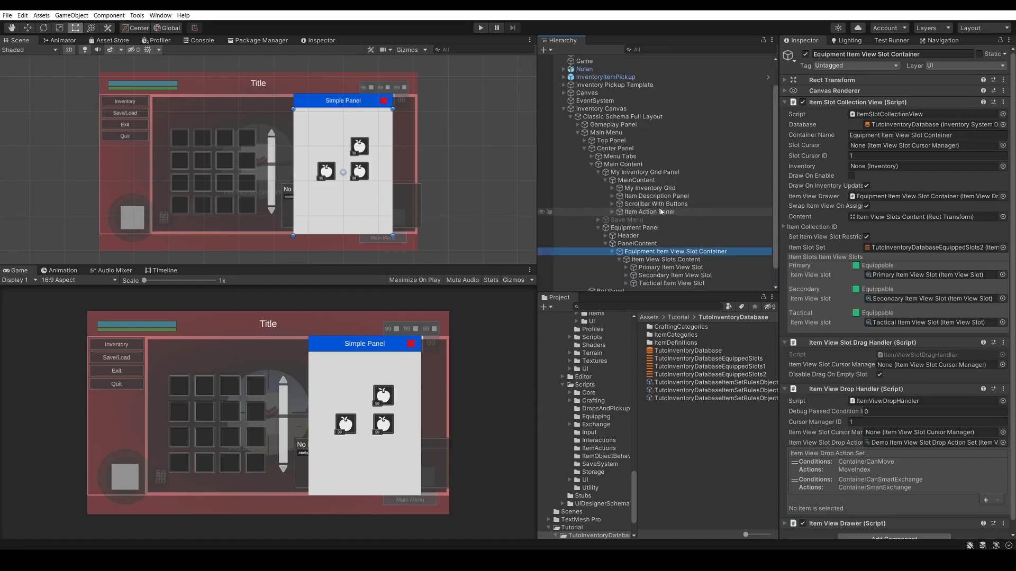
left_click(605, 180)
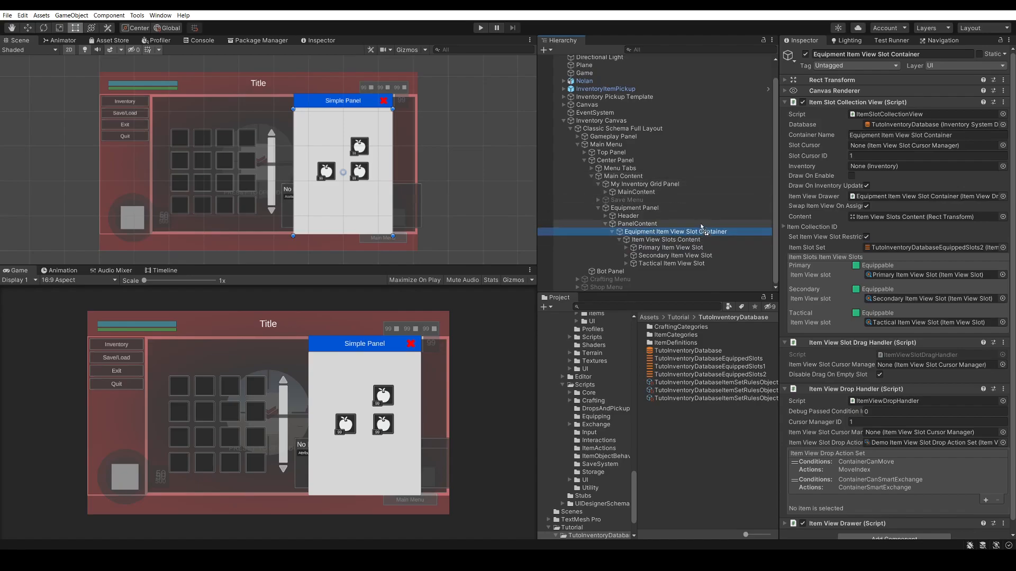
left_click_drag(664, 182, 658, 185)
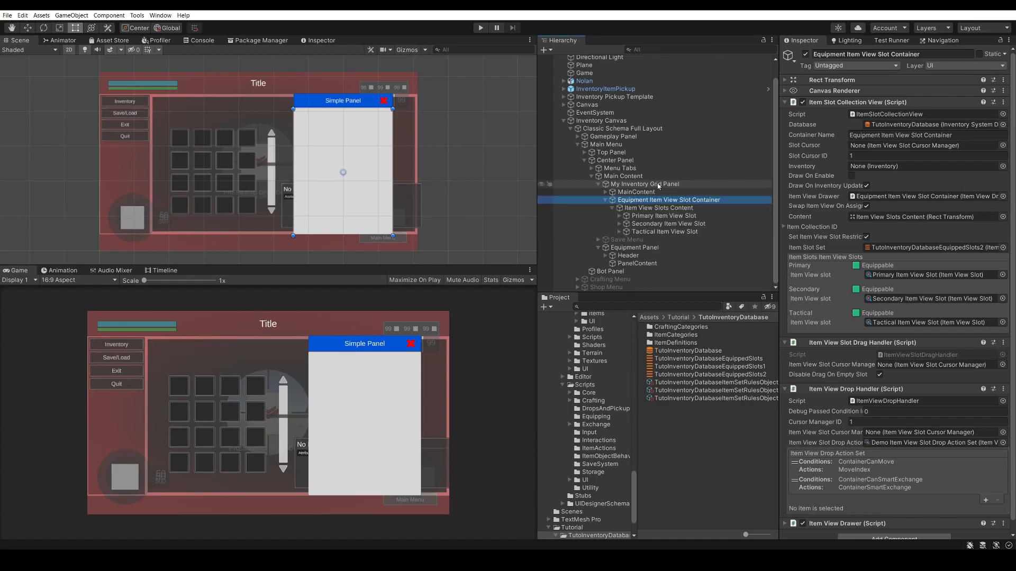
Delete the emptied Equipment Panel and select the relocated Equipment Item View Slot Container
left_click(658, 248)
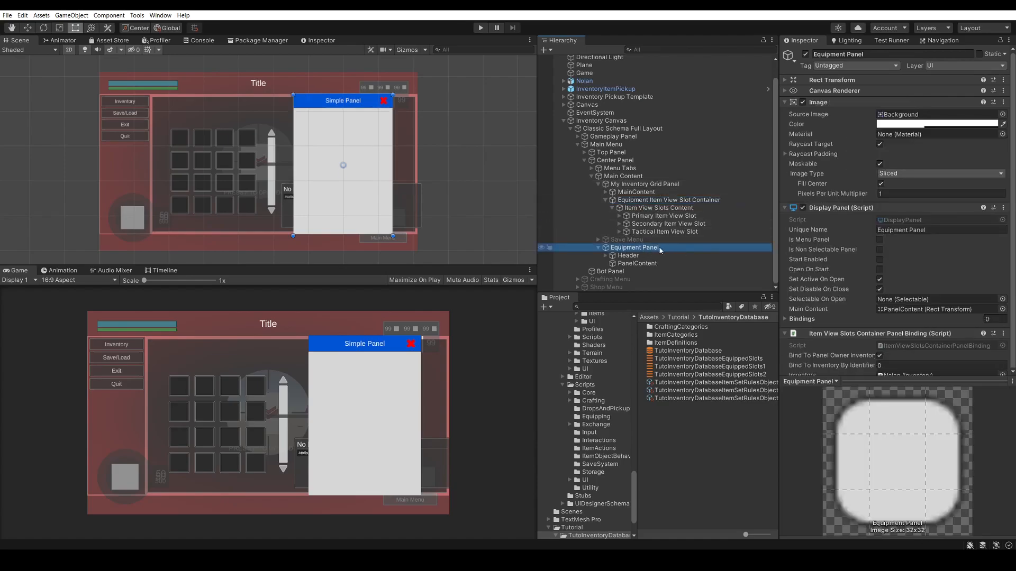
key("Delete")
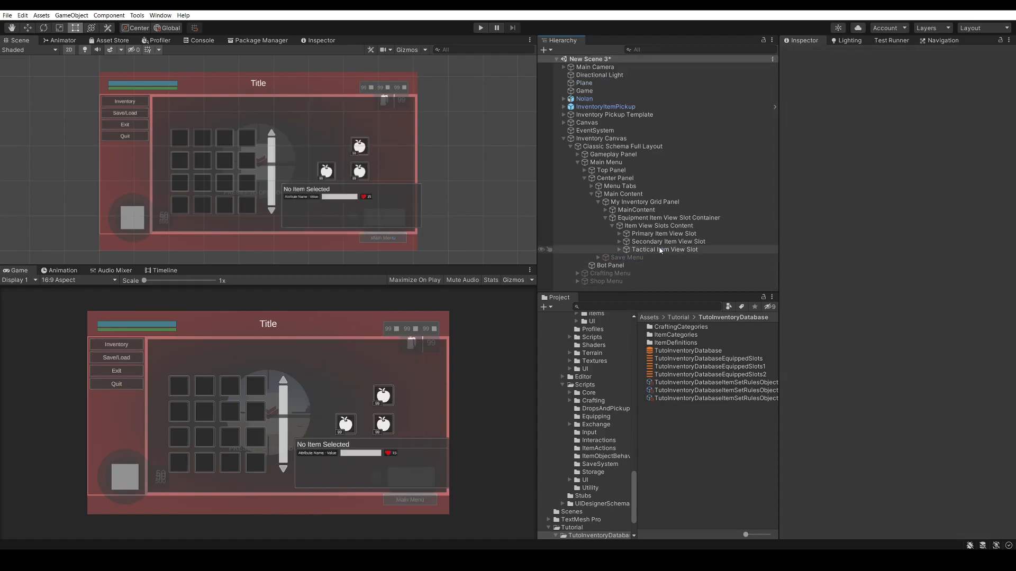
left_click(642, 218)
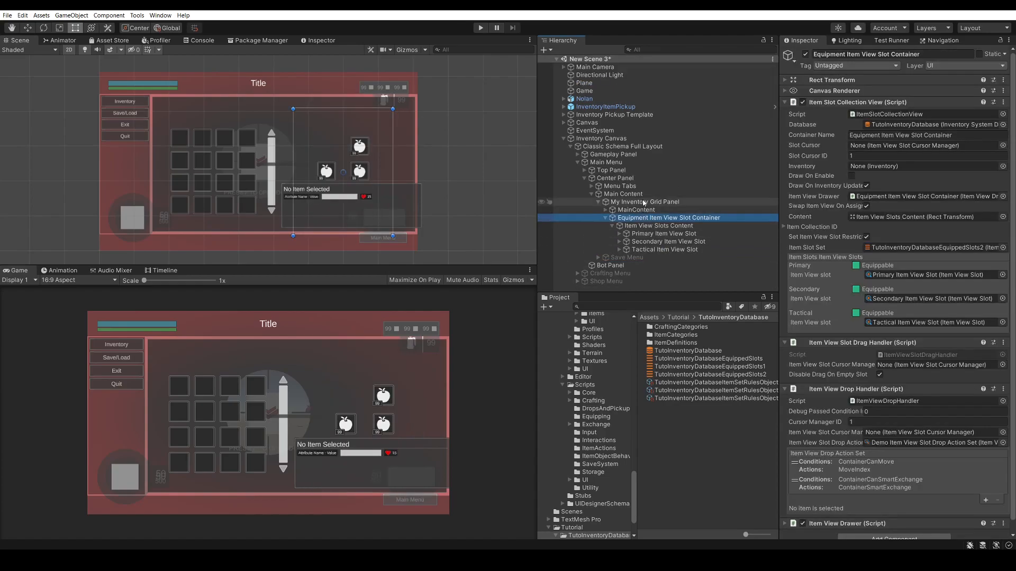
Paste the copied Item View Slots Container Panel Binding as a new component on My Inventory Grid Panel
left_click(656, 203)
scroll(980, 252, "down", 5)
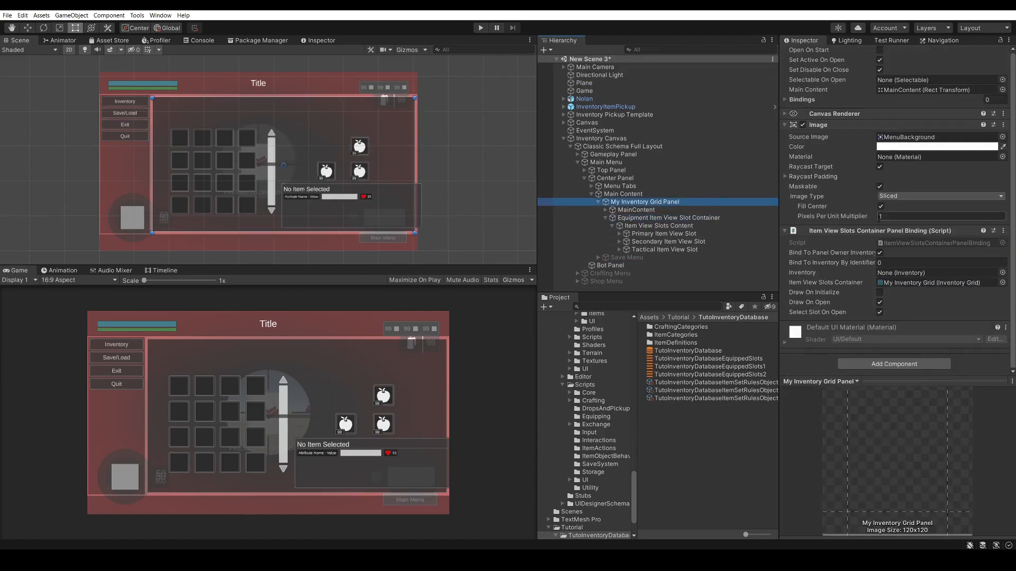
right_click(911, 232)
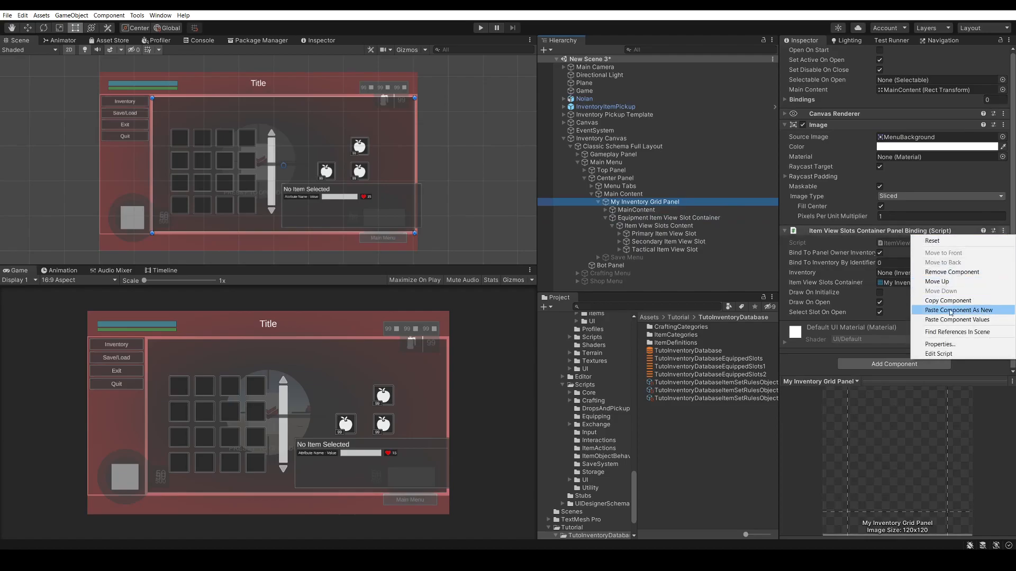
left_click(978, 313)
scroll(888, 220, "down", 3)
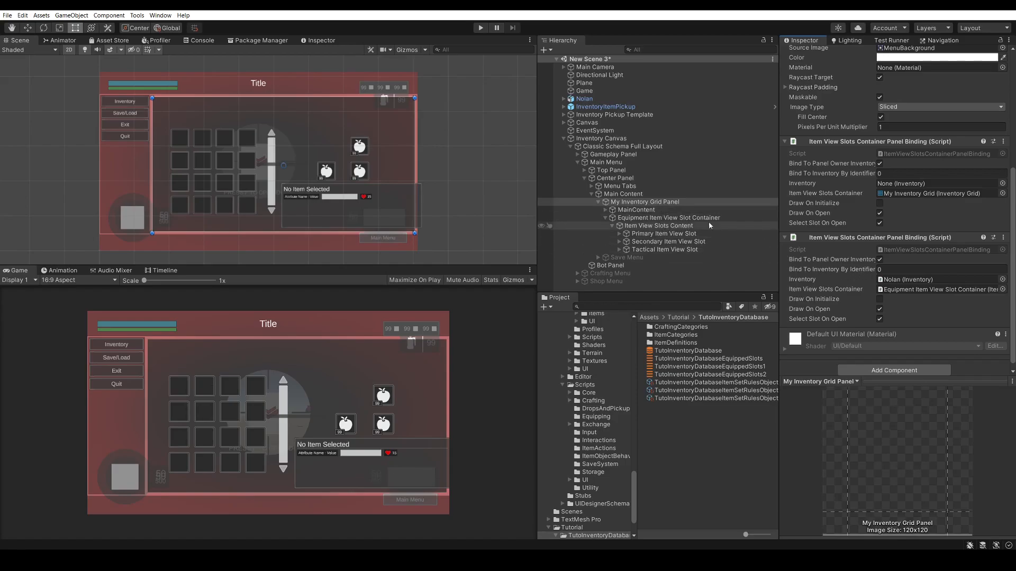
Save the scene and start Play mode
left_click(695, 445)
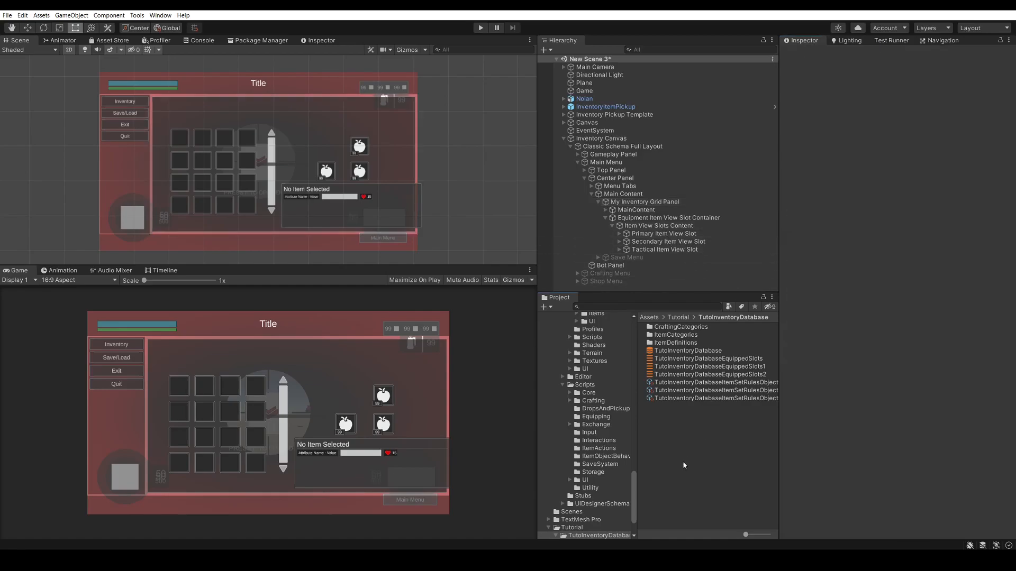
key("ctrl+s")
left_click(481, 28)
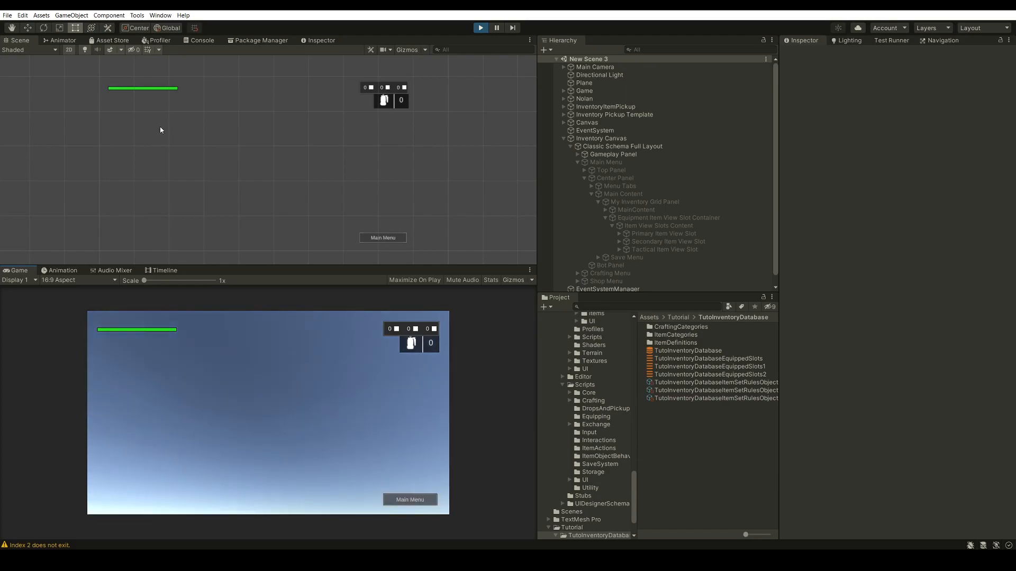
Review the logged warnings in the Console and clear them
left_click(202, 41)
left_click(140, 86)
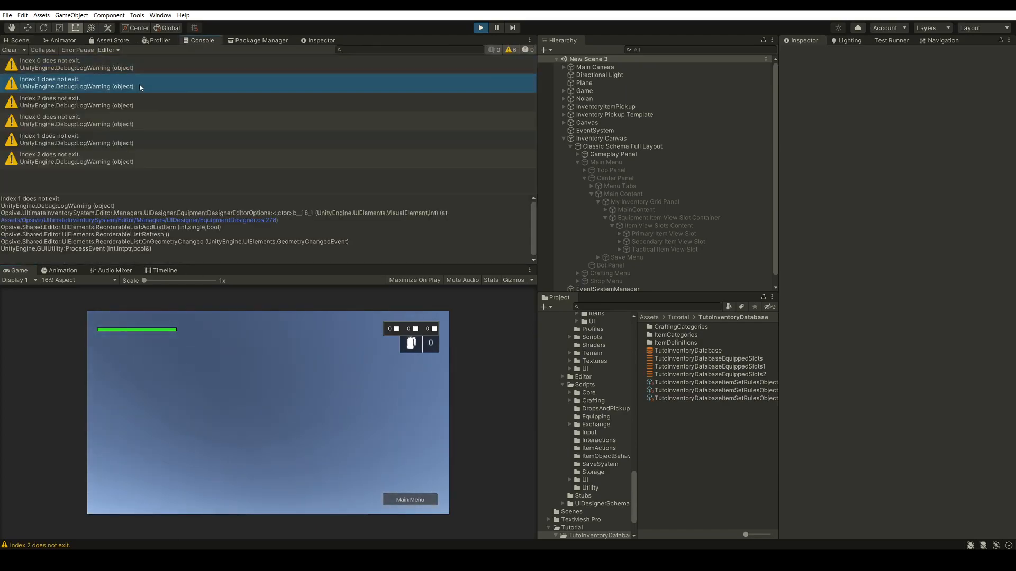
left_click(144, 107)
left_click(147, 126)
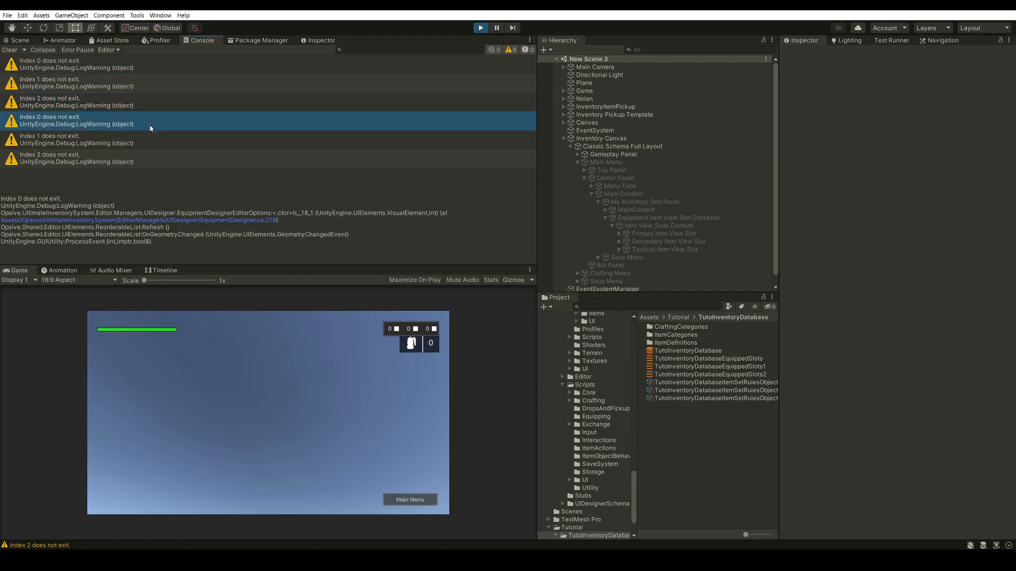
left_click(150, 140)
left_click(150, 158)
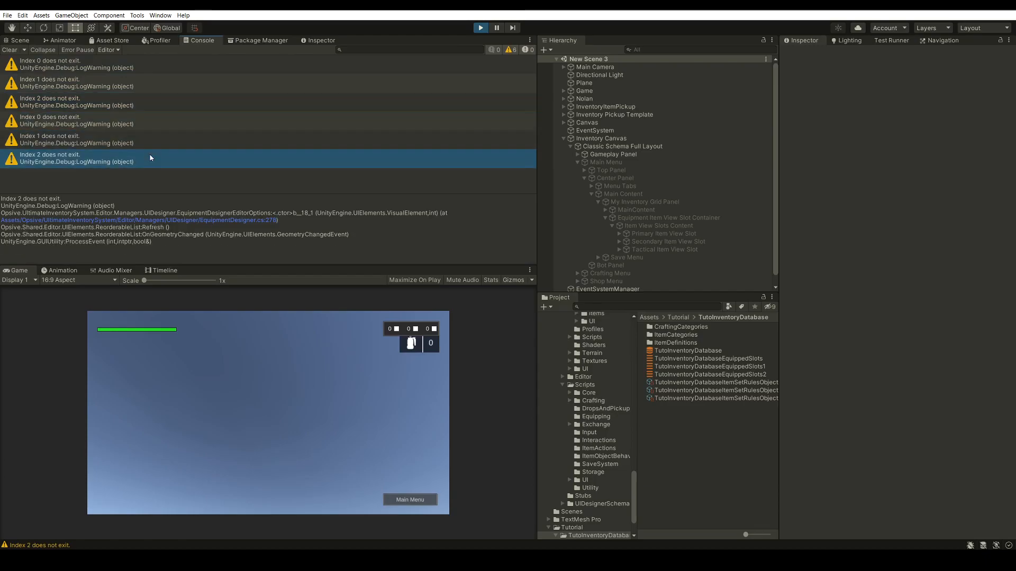
left_click(11, 50)
Open the in-game inventory and equip the Assault Rifle through its item action
left_click(233, 378)
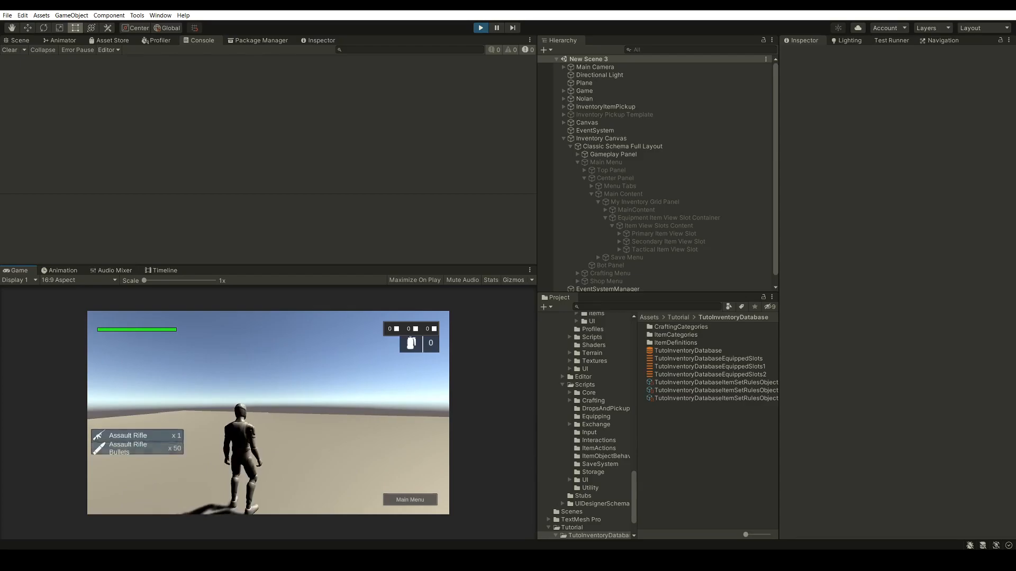
key("i")
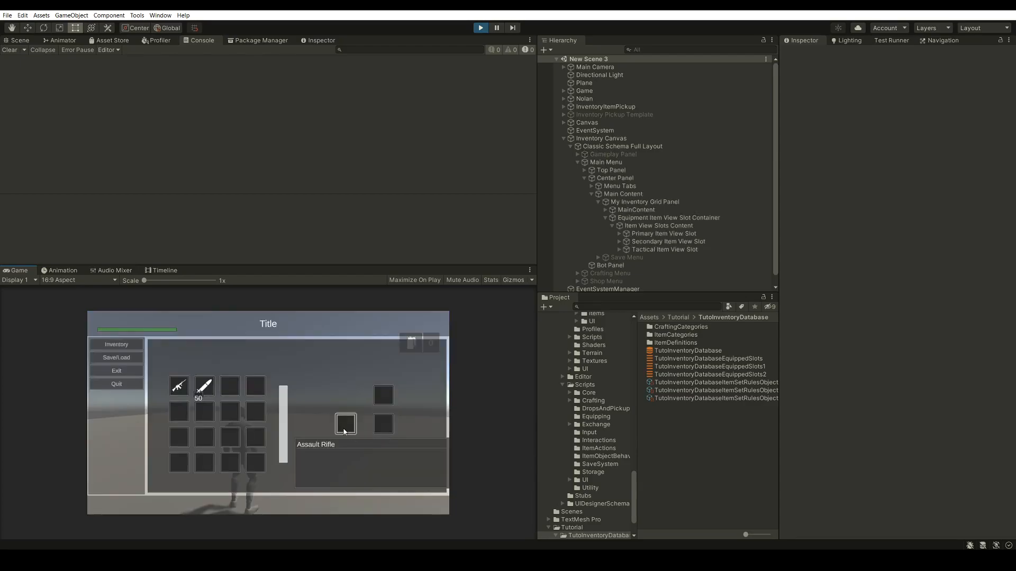
left_click(179, 391)
left_click(303, 400)
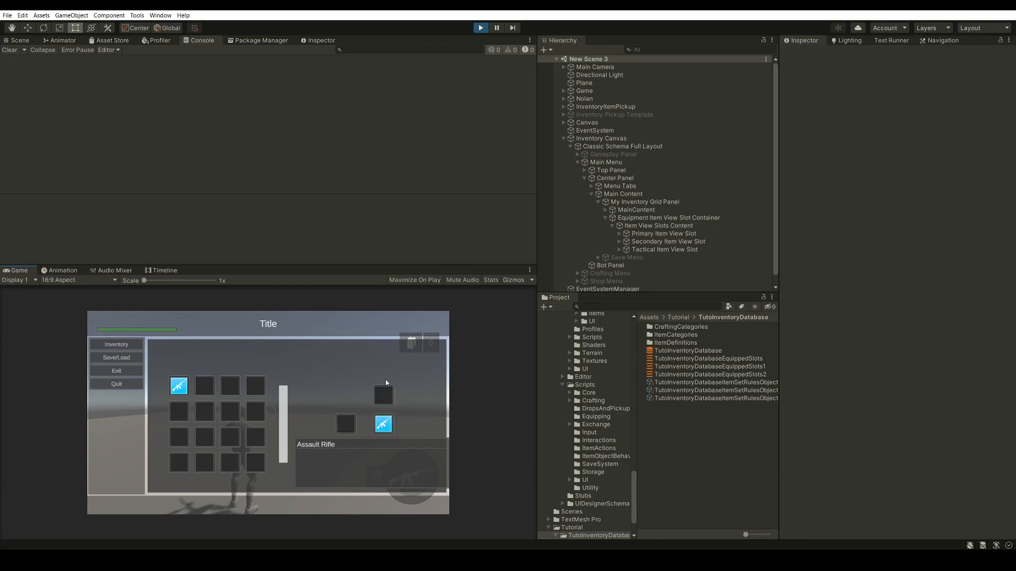
Test unequipping and re-equipping the Assault Rifle through its item action in the in-game inventory, and stop Play mode
left_click(177, 388)
left_click(302, 400)
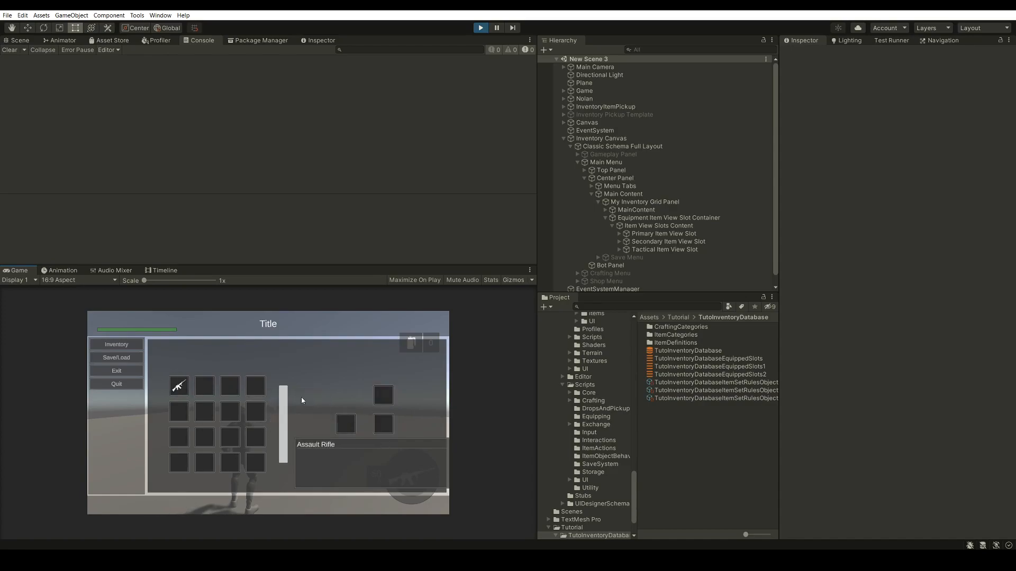
left_click(179, 386)
left_click(292, 400)
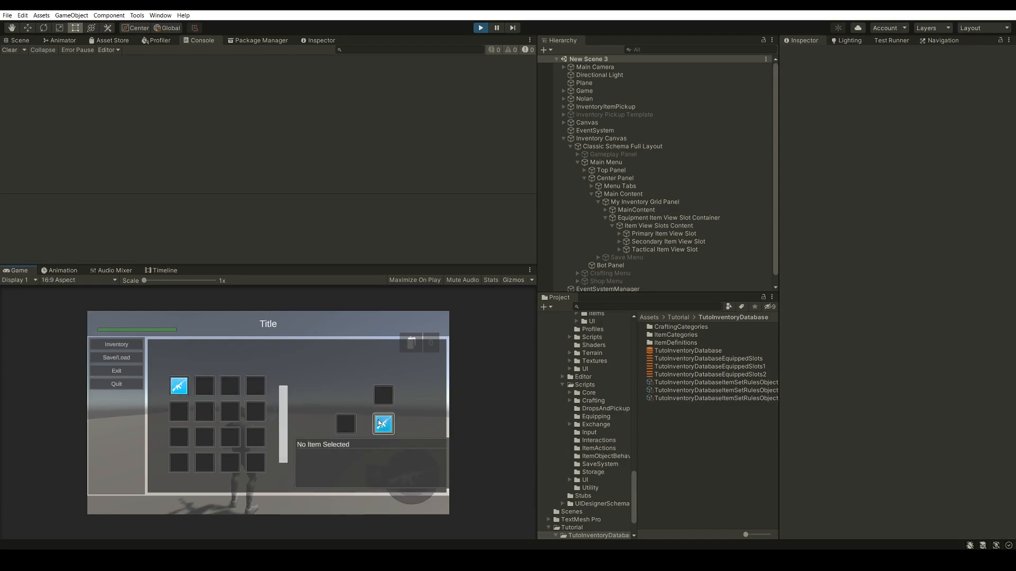
left_click(180, 386)
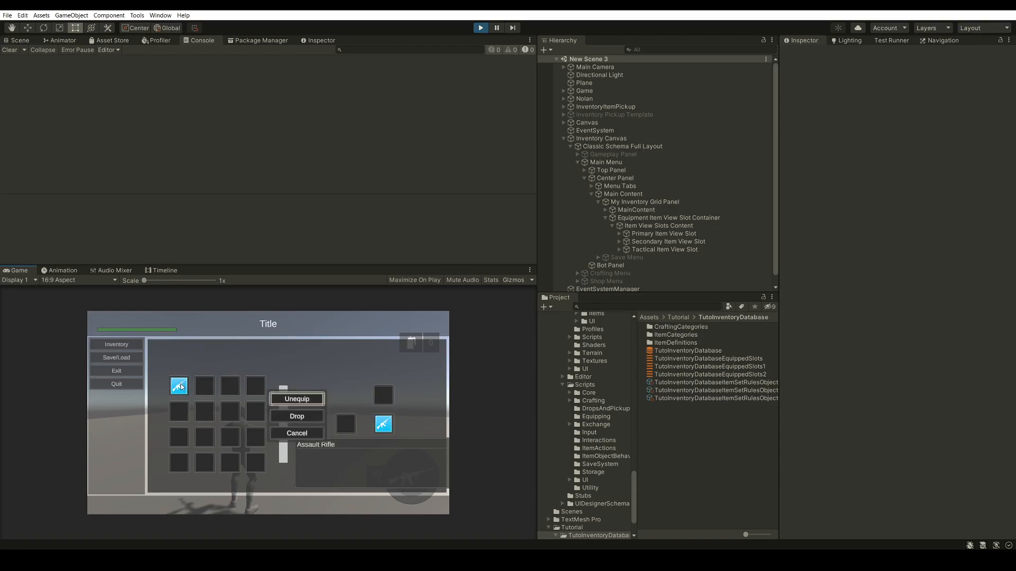
left_click(232, 388)
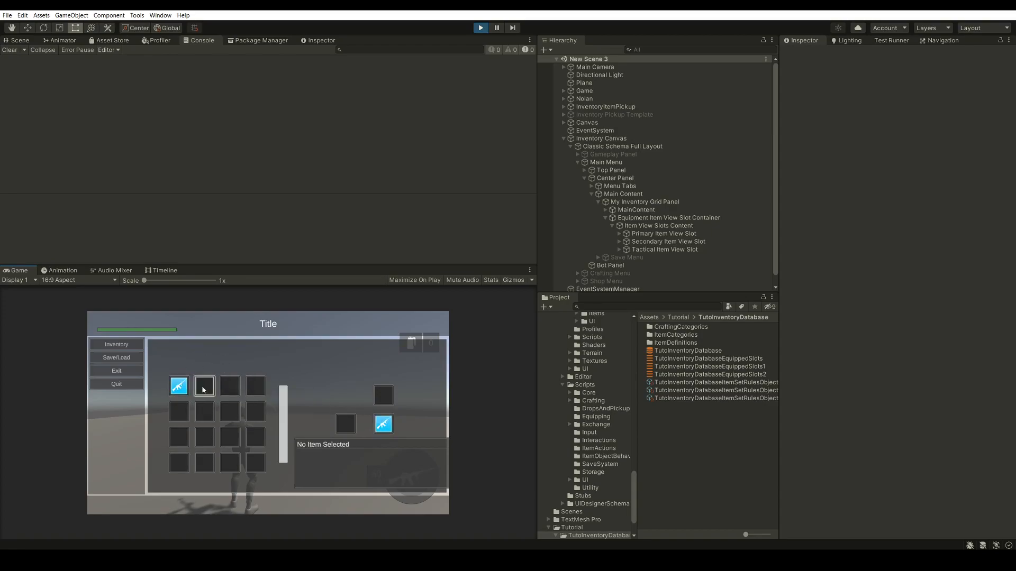
left_click(182, 385)
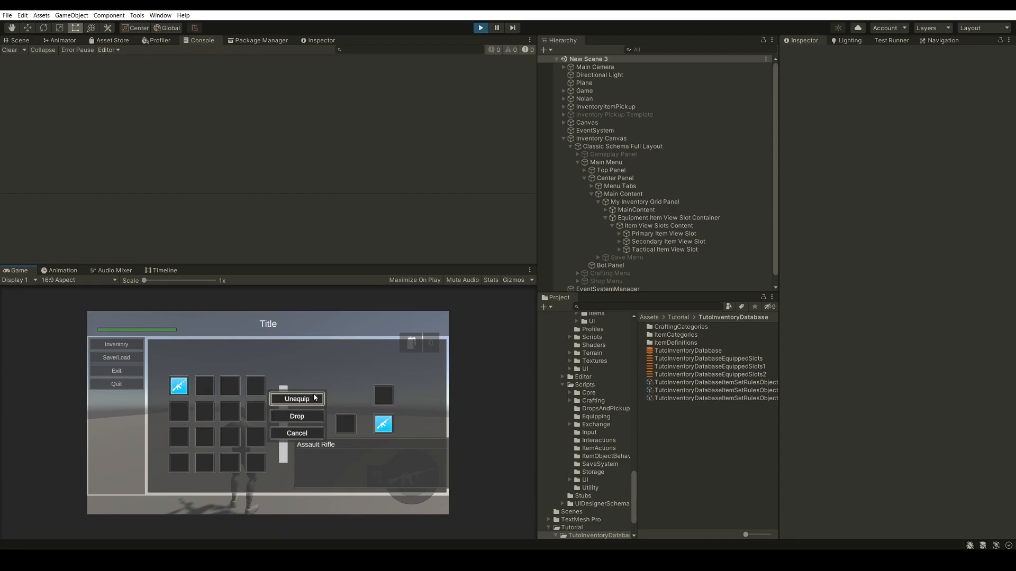
left_click(314, 398)
left_click(181, 386)
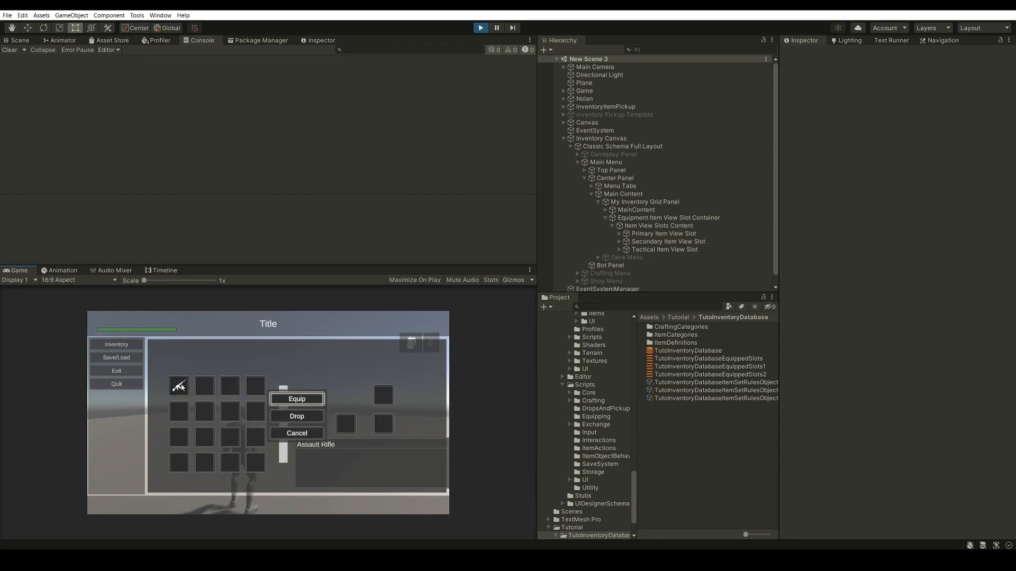
left_click(297, 399)
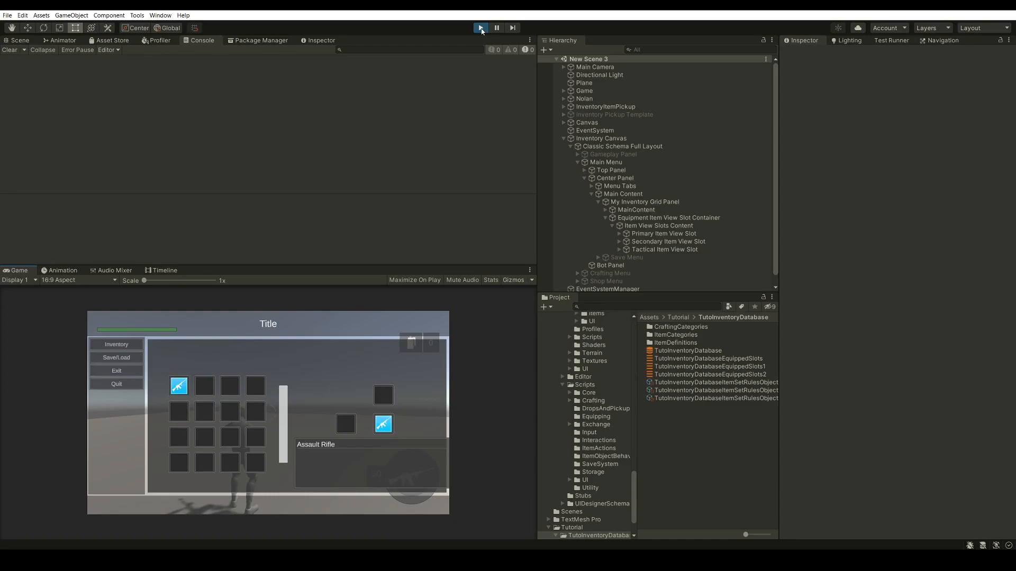
left_click(480, 28)
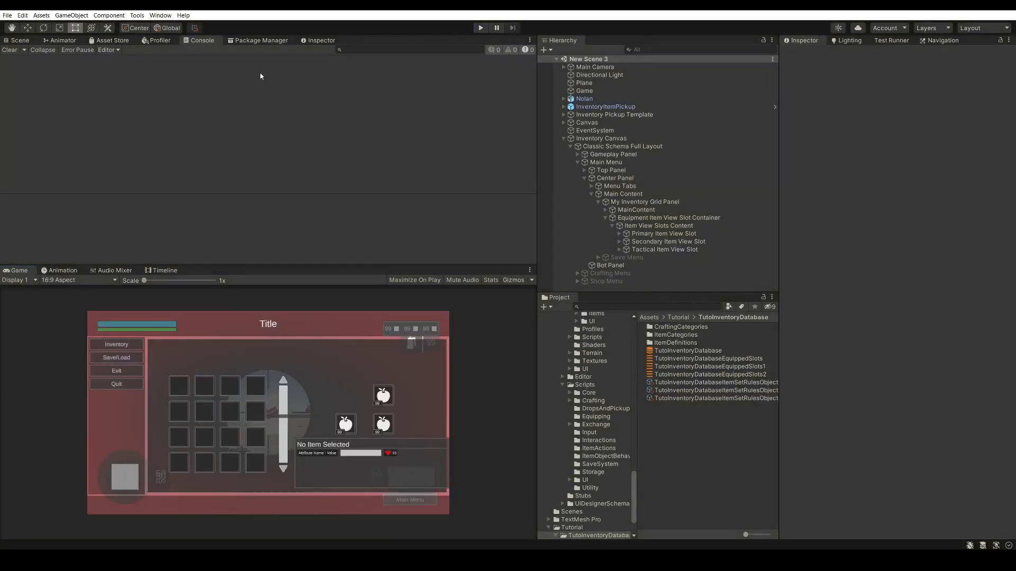
Open the Ultimate Inventory System's UI Designer and move its window clear of the Hierarchy
left_click(137, 15)
mouse_move(151, 26)
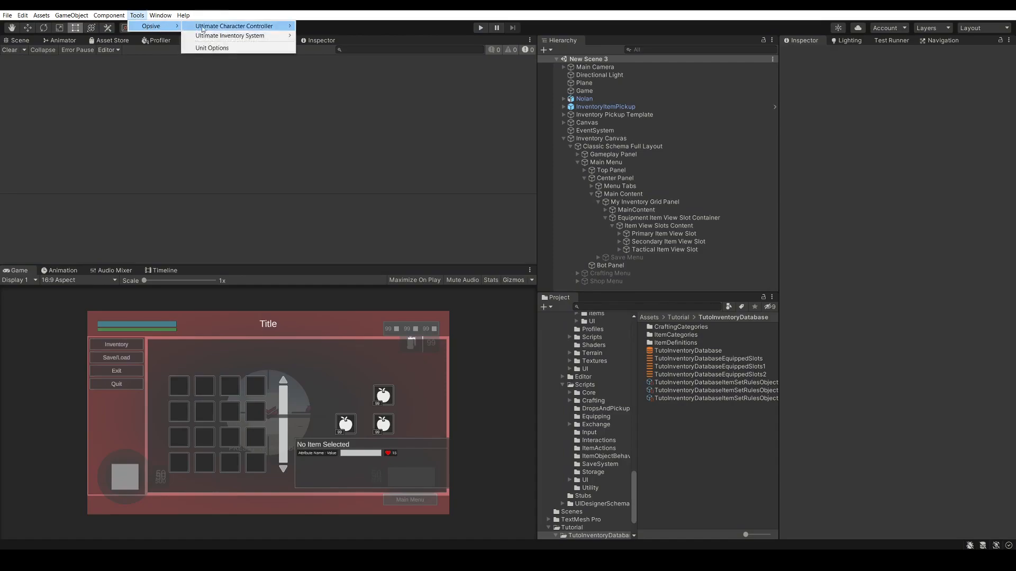
mouse_move(252, 33)
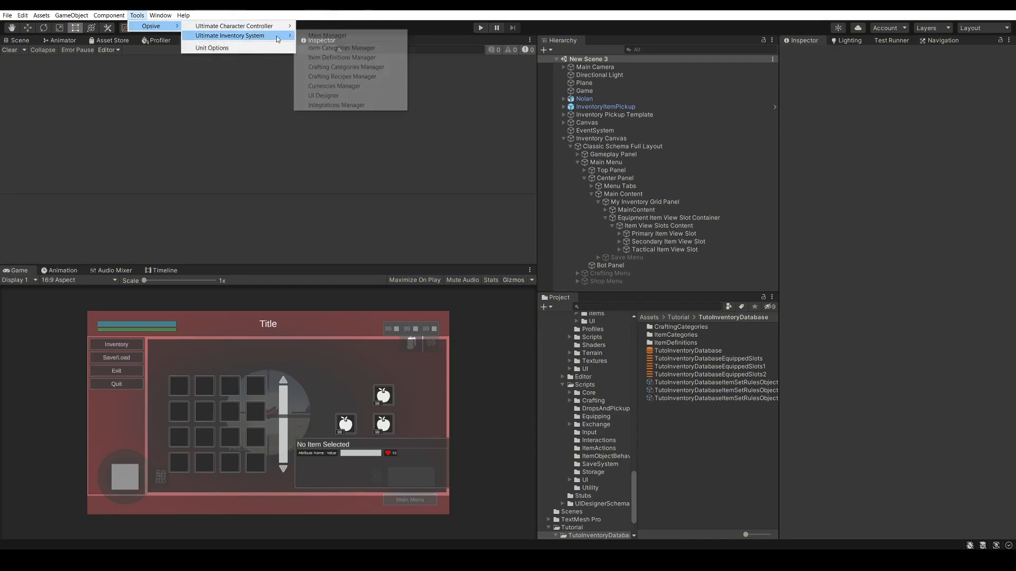
left_click(332, 96)
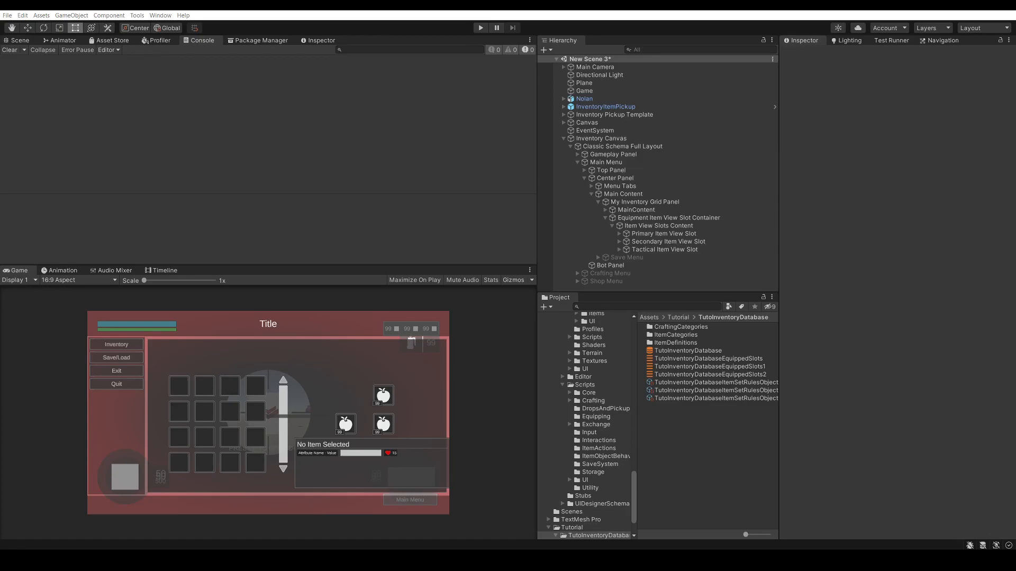
left_click_drag(531, 100, 381, 61)
Add an Item View Slots Container Category Item Action Set Binding to the item actions of the Equipment Item View Slot Container
scroll(336, 180, "down", 6)
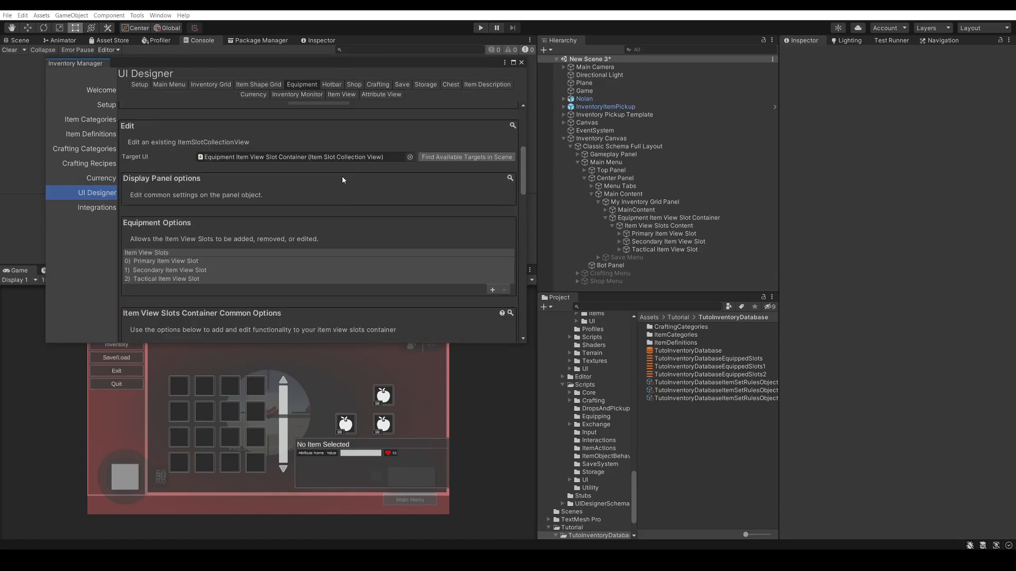
scroll(243, 189, "down", 2)
scroll(201, 169, "down", 4)
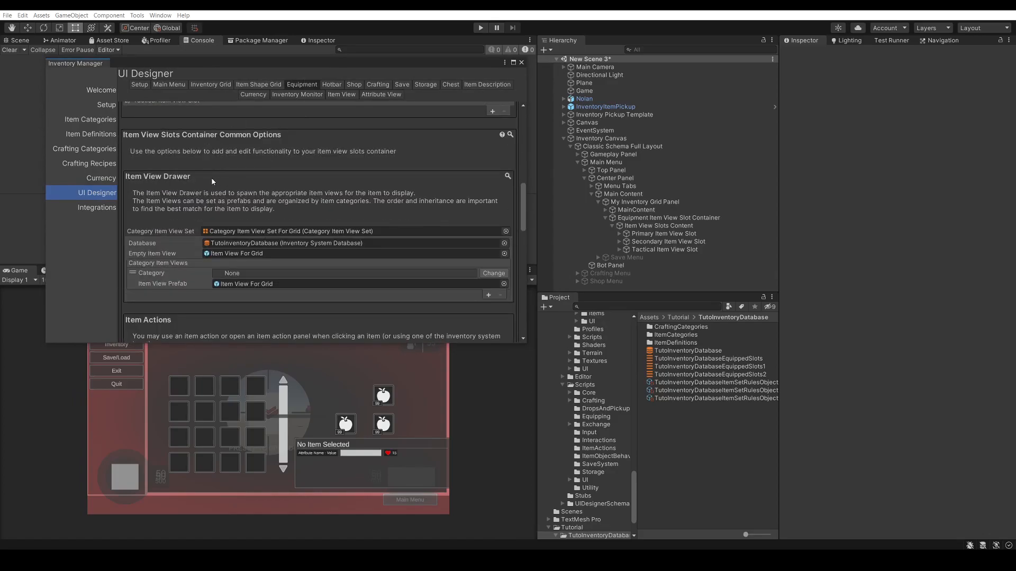
scroll(209, 184, "down", 4)
scroll(212, 185, "down", 1)
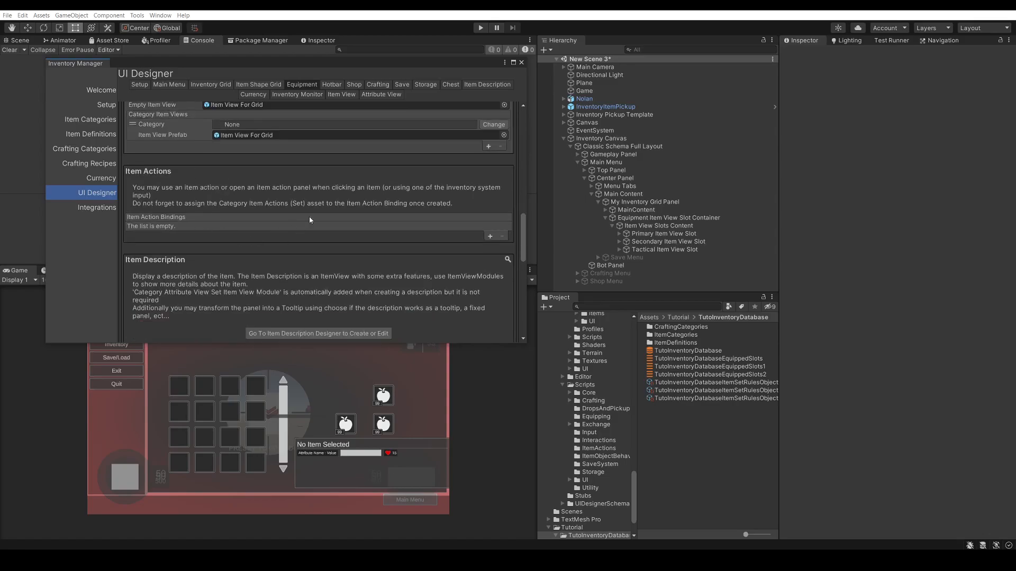
scroll(280, 193, "down", 1)
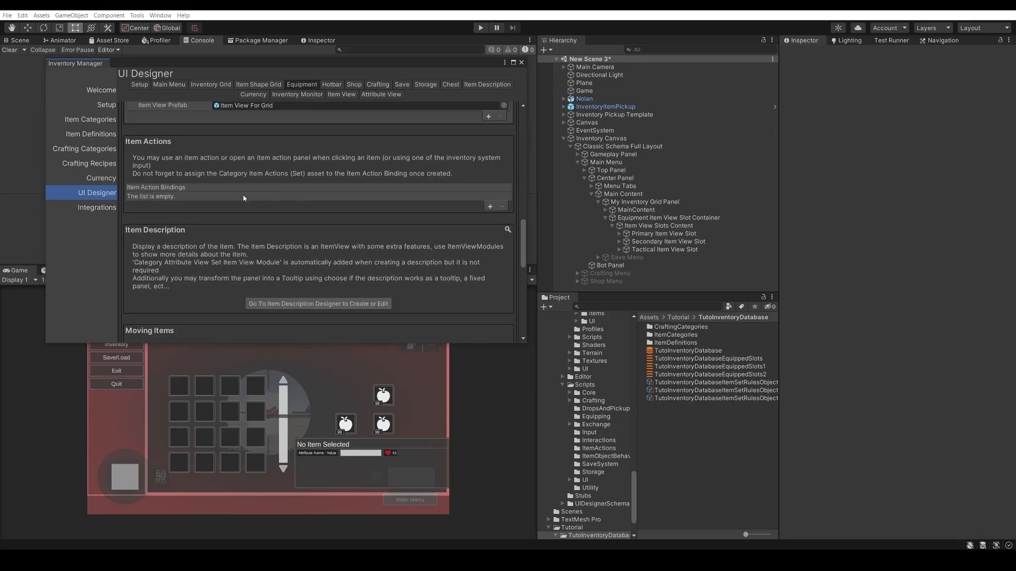
scroll(268, 186, "down", 1)
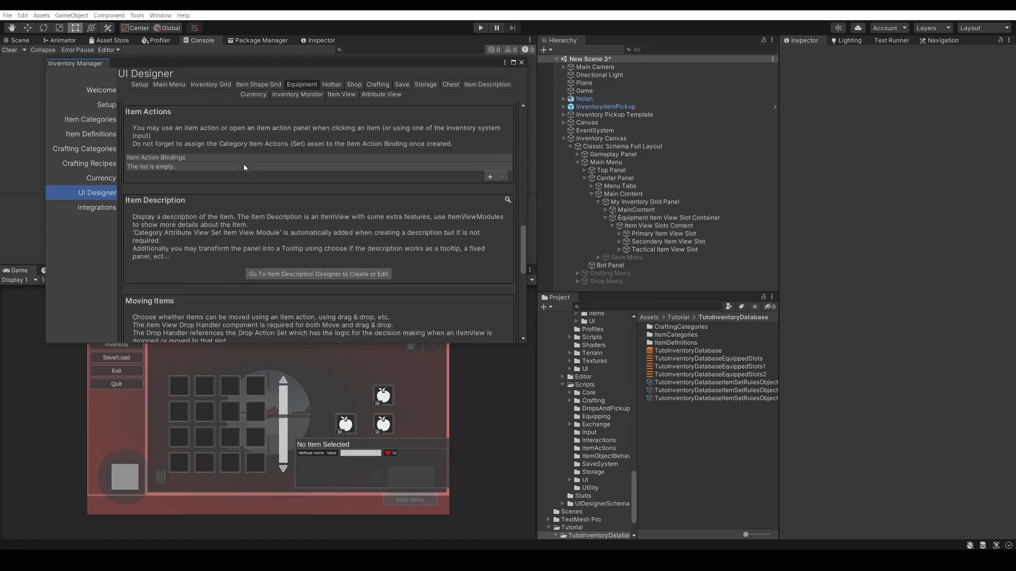
left_click(491, 177)
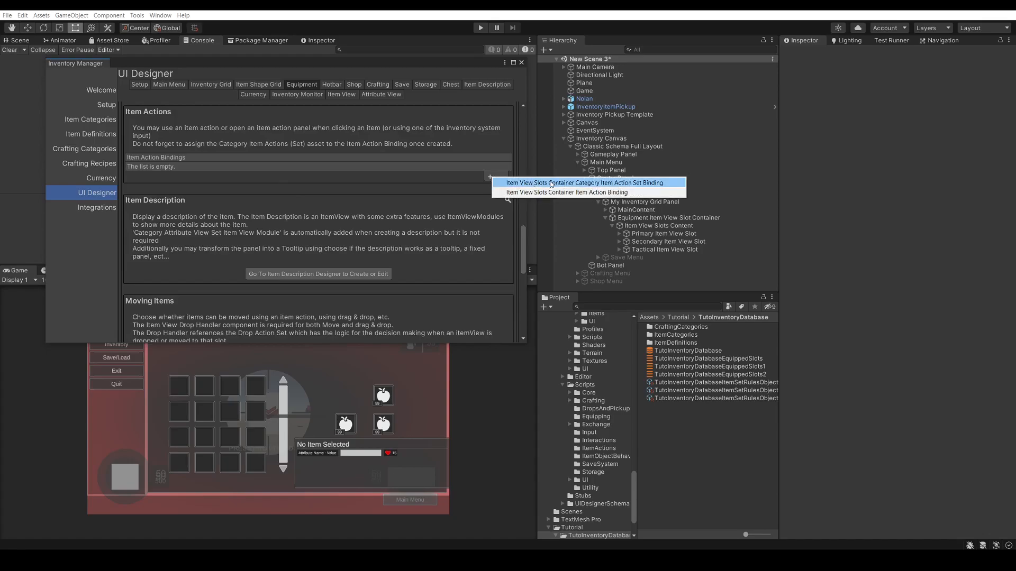
left_click(519, 183)
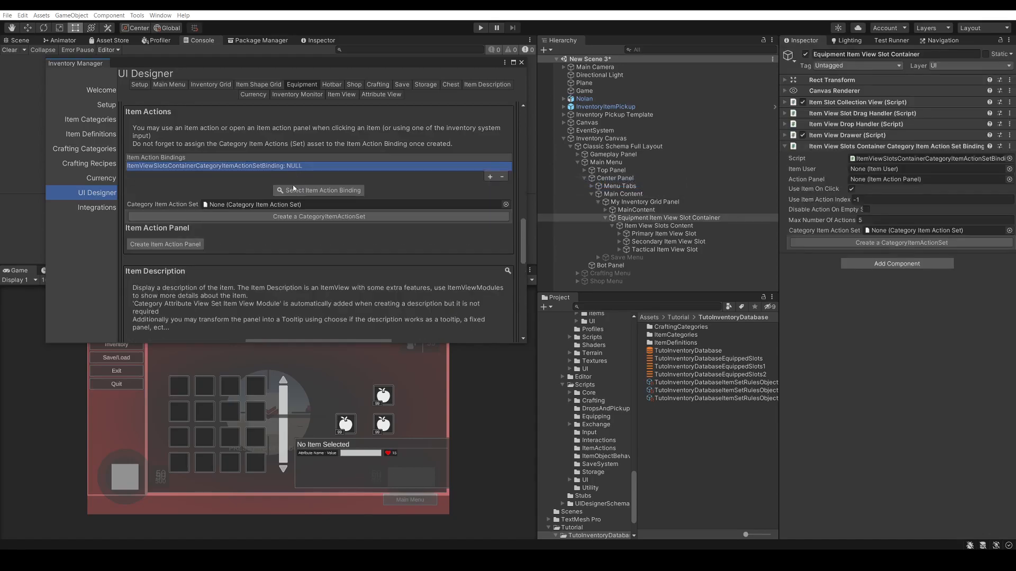
Create a category item action set for the binding, saved as TutoEquipmentCategoryItemActionSet.asset in the Tutorial folder
left_click(296, 215)
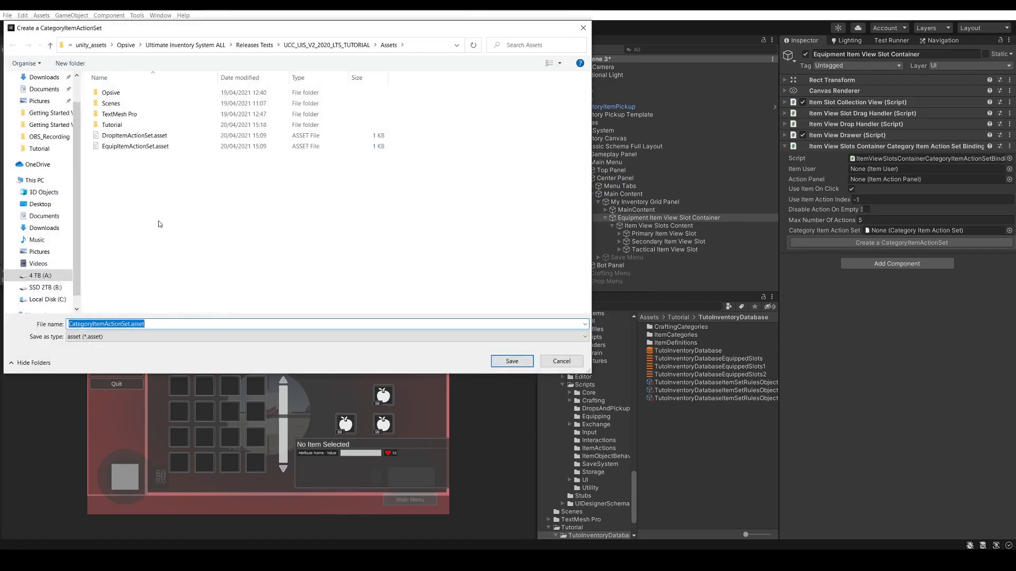
double_click(130, 125)
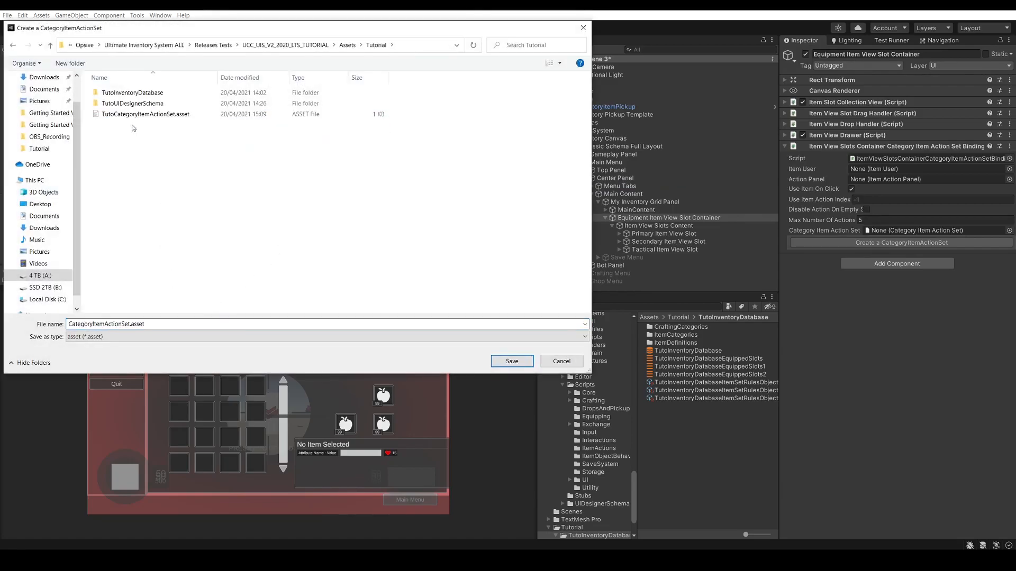
left_click(82, 323)
left_click(82, 322)
type("to")
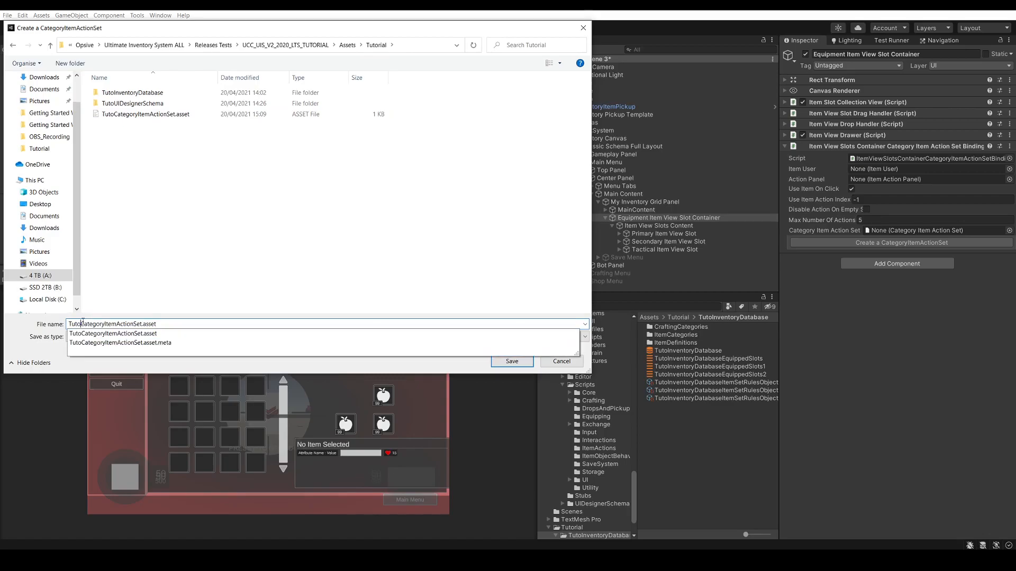
type("Equipment")
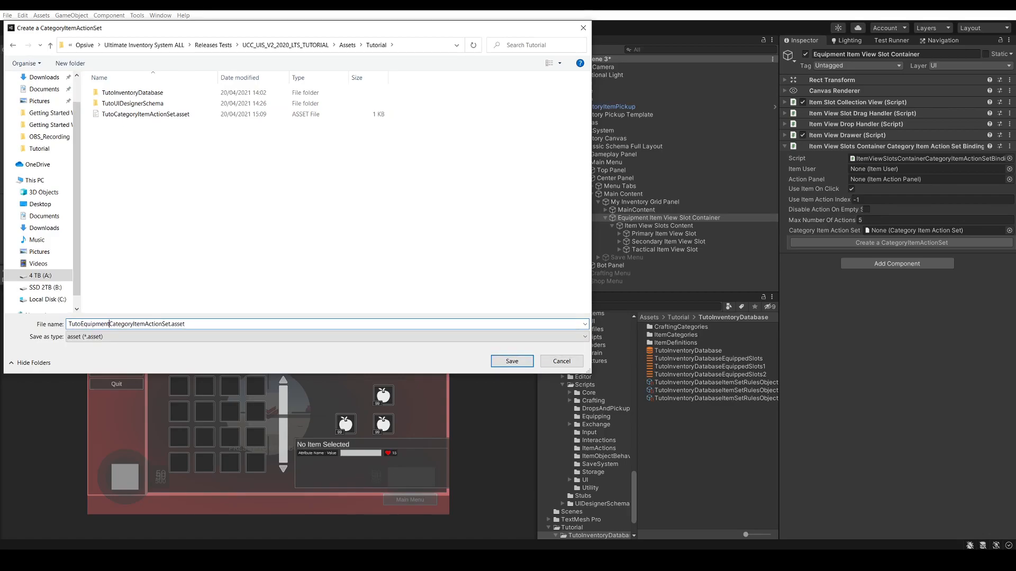
left_click(502, 361)
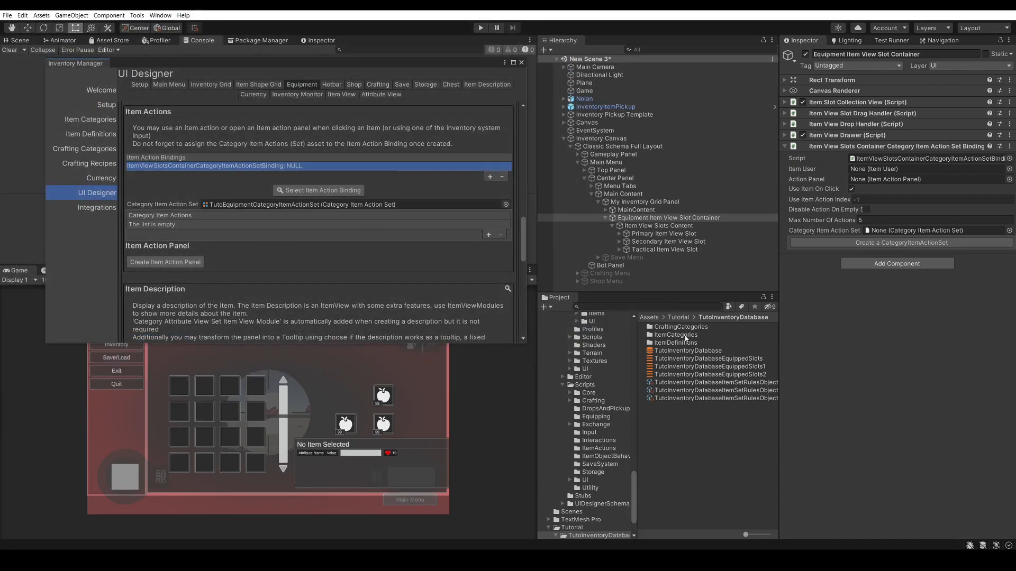
Add an element to TutoEquipmentCategoryItemActionSet, assign EquipItemActionSet to it, and check its Equip action settings
left_click(687, 317)
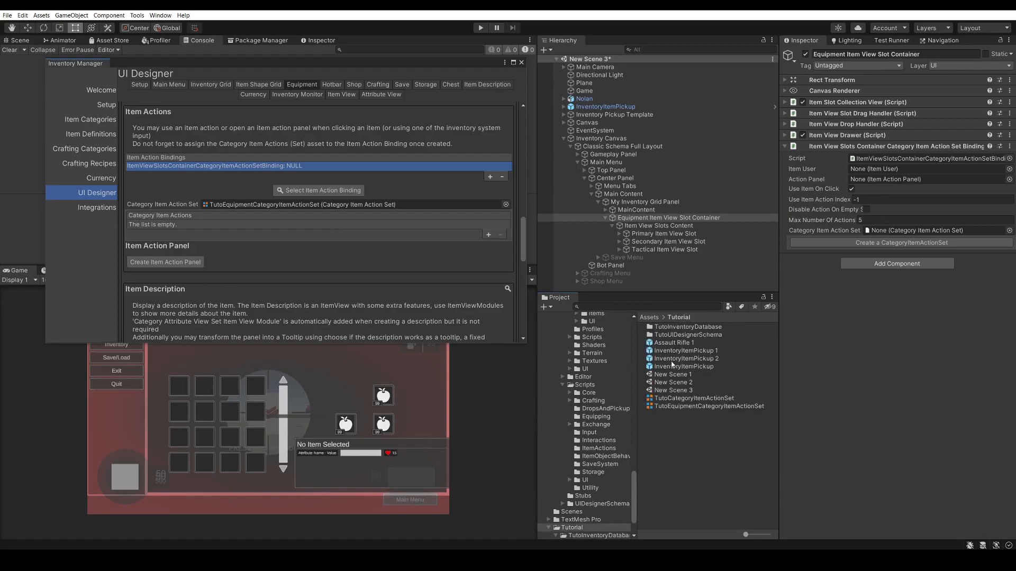
left_click(692, 406)
left_click(993, 109)
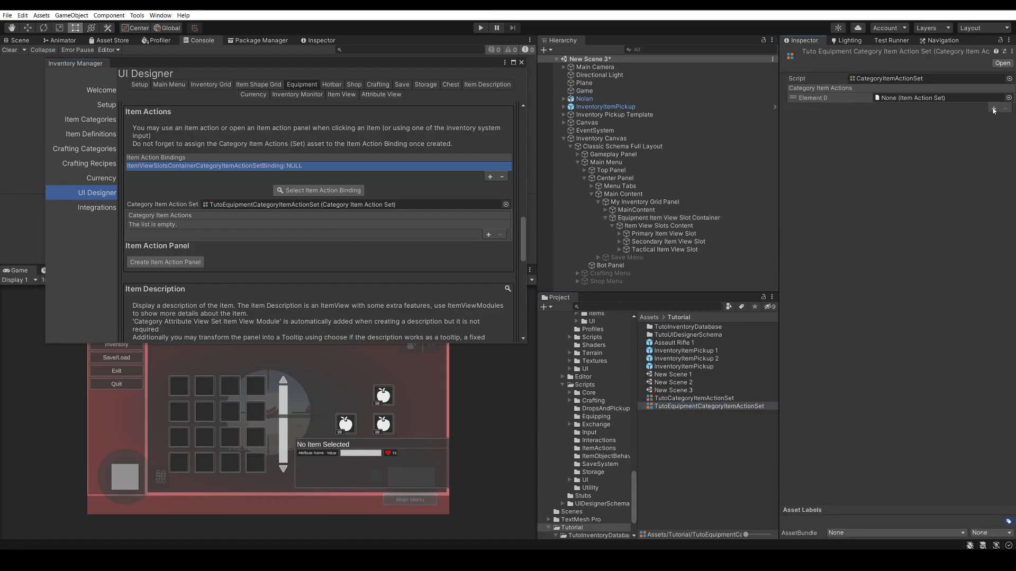
left_click(1008, 98)
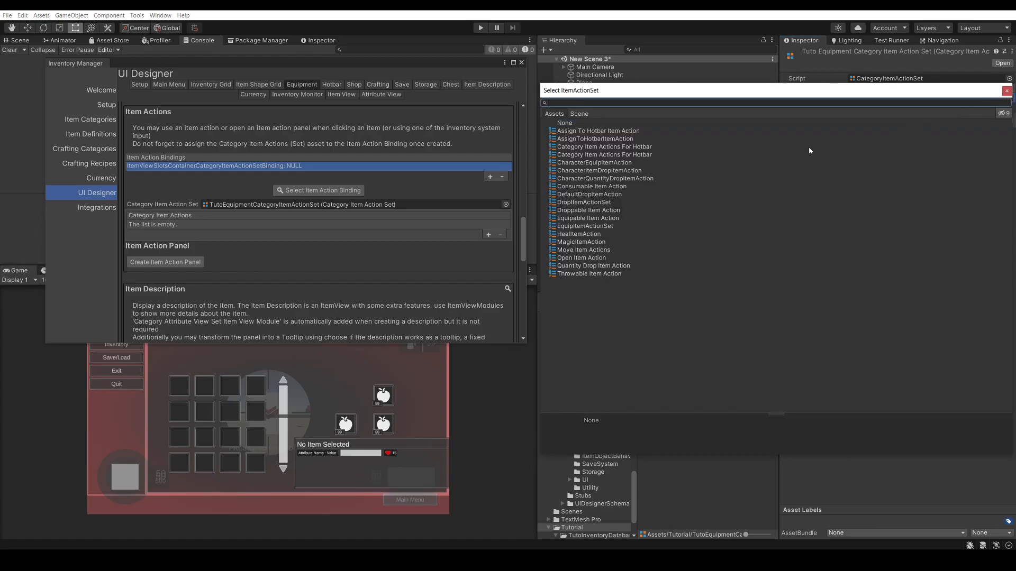
left_click(1006, 91)
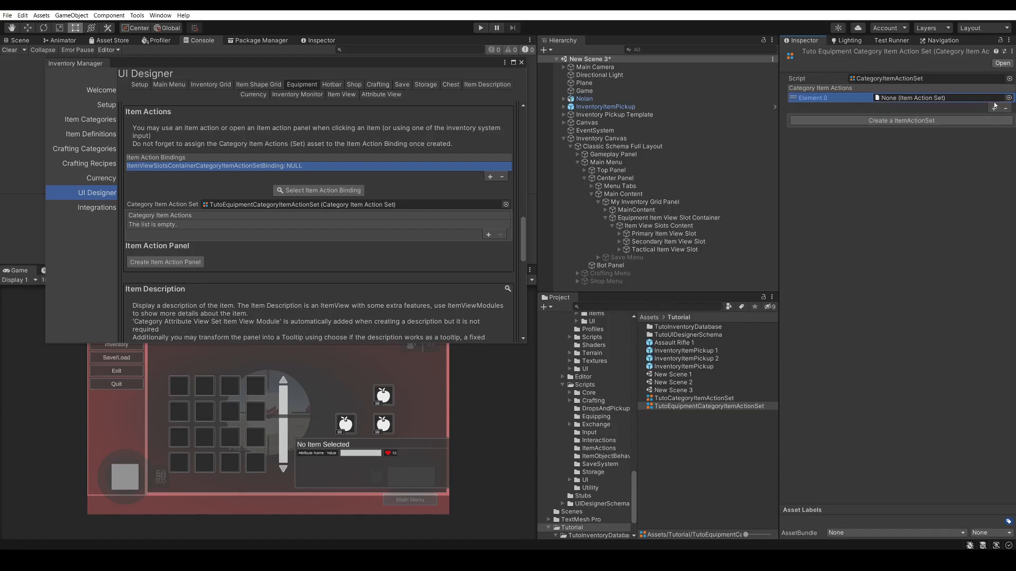
left_click(649, 317)
left_click_drag(684, 369, 908, 100)
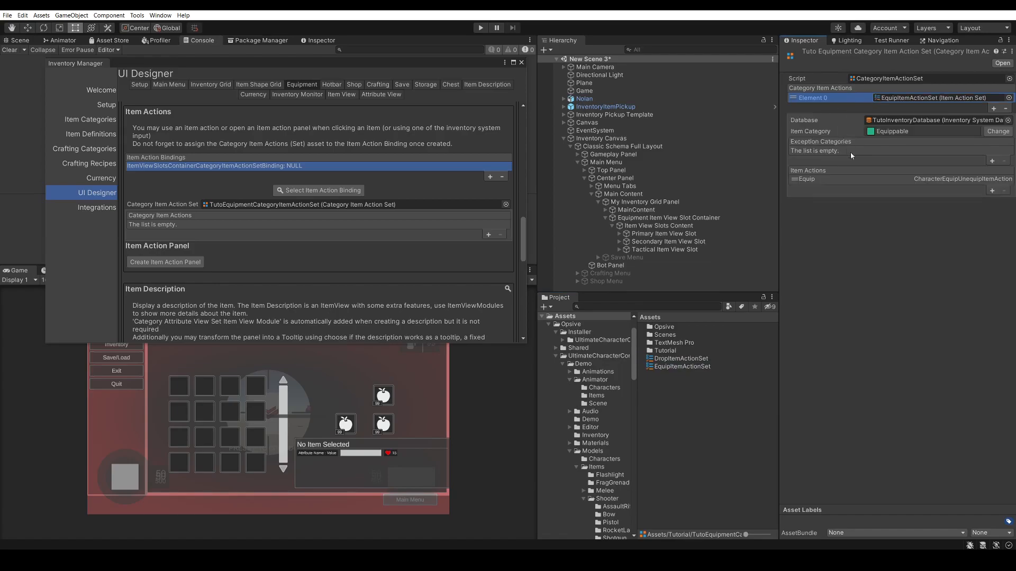
left_click(858, 178)
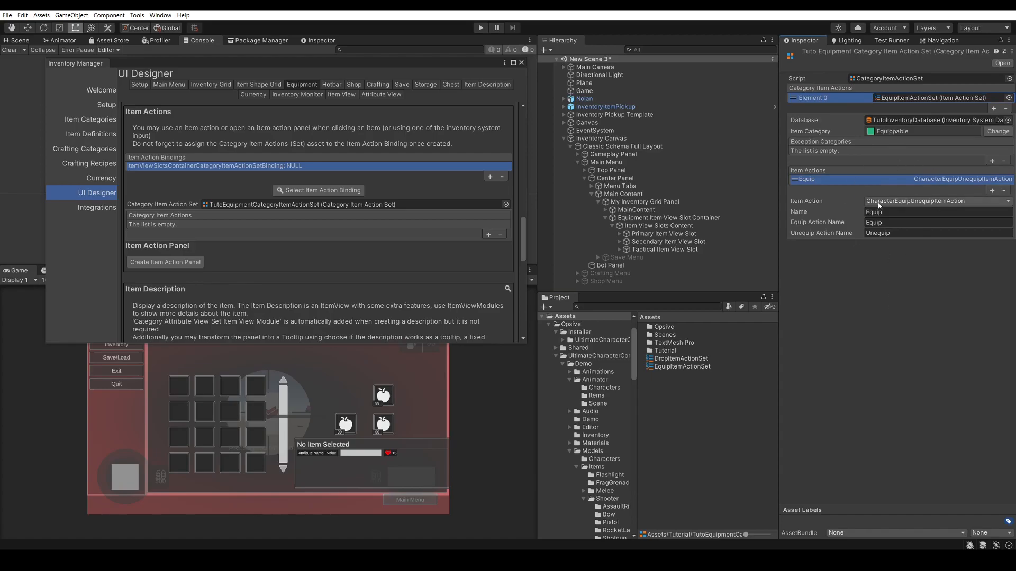
left_click(277, 267)
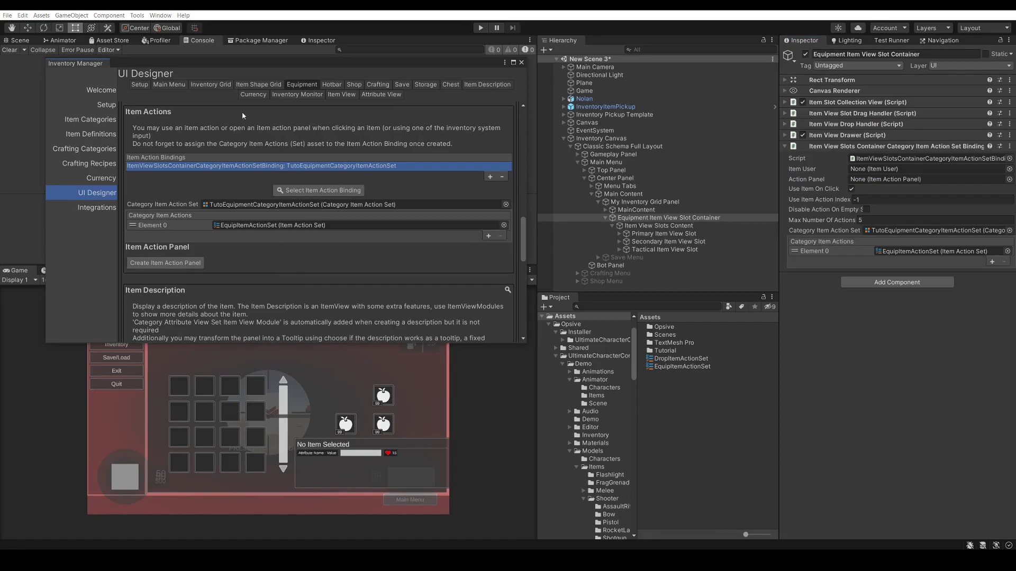
Create default filters for the inventory grid and add an Item Info Item Collection Filter to them
left_click(222, 86)
scroll(231, 107, "up", 3)
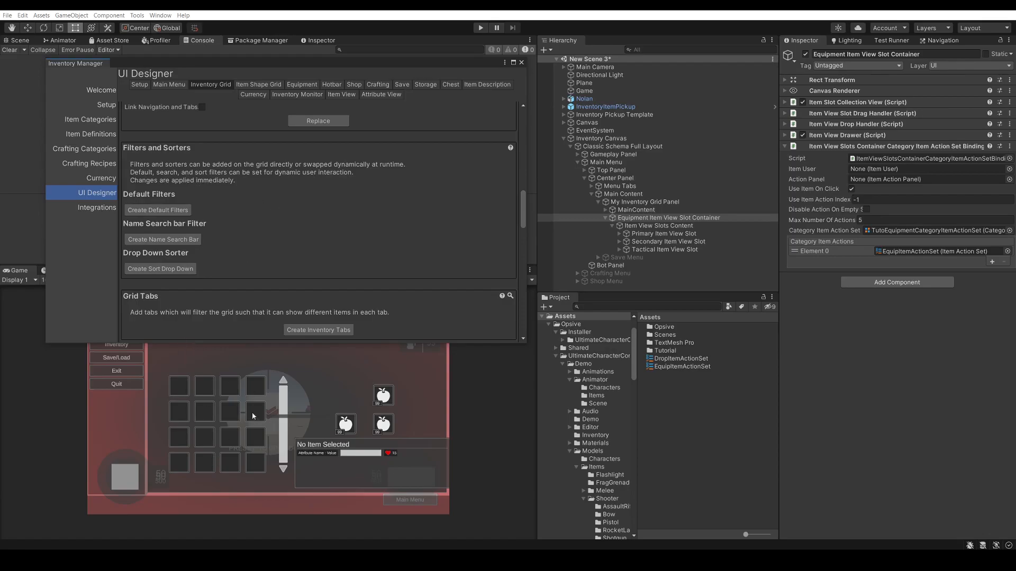
scroll(209, 169, "down", 2)
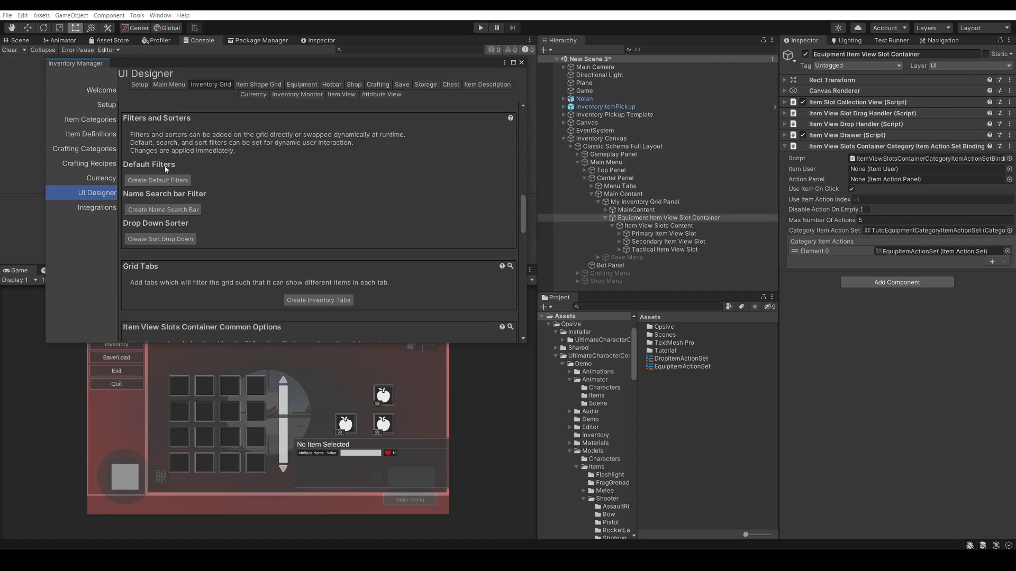
left_click(172, 180)
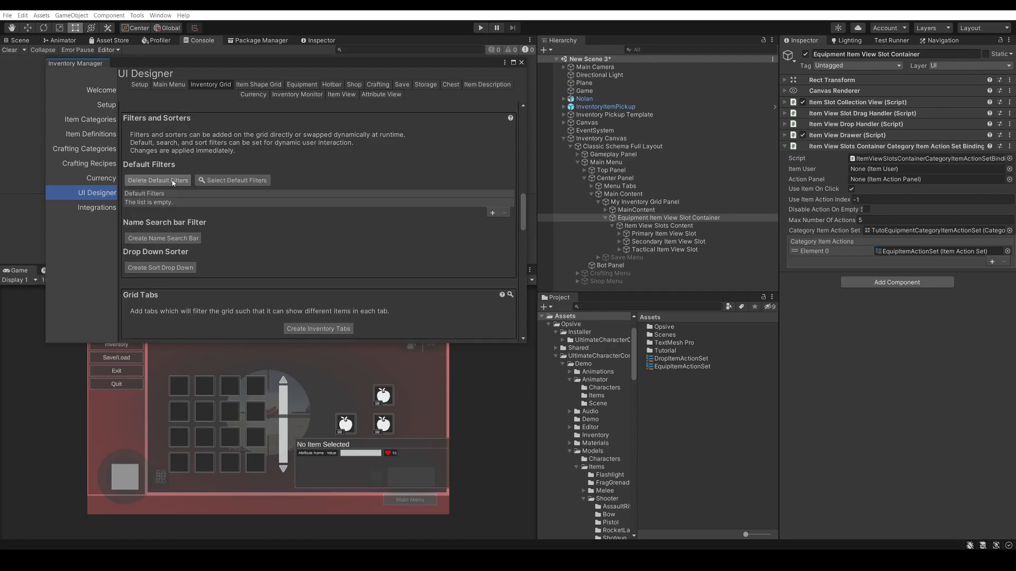
left_click(491, 213)
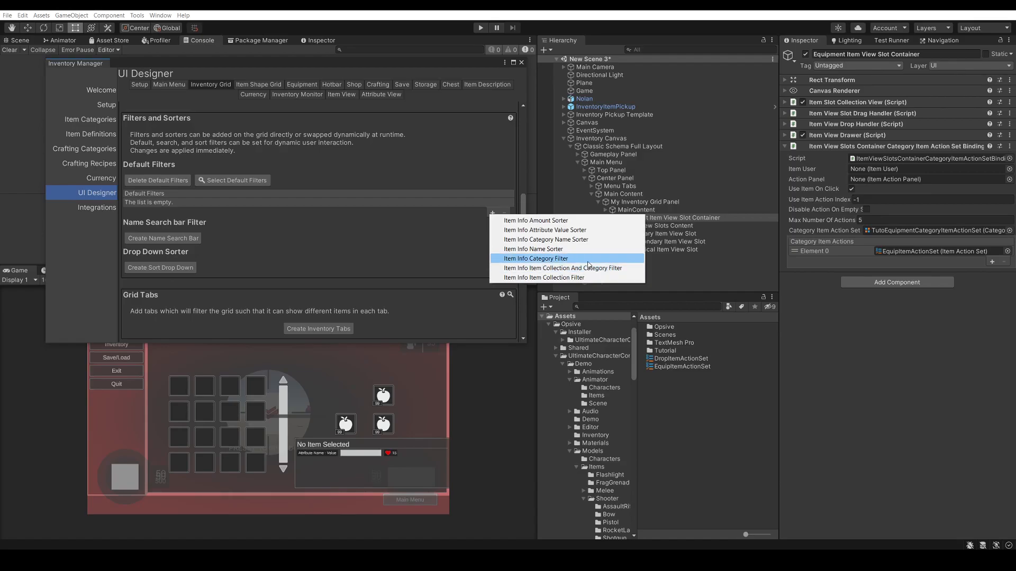
left_click(559, 278)
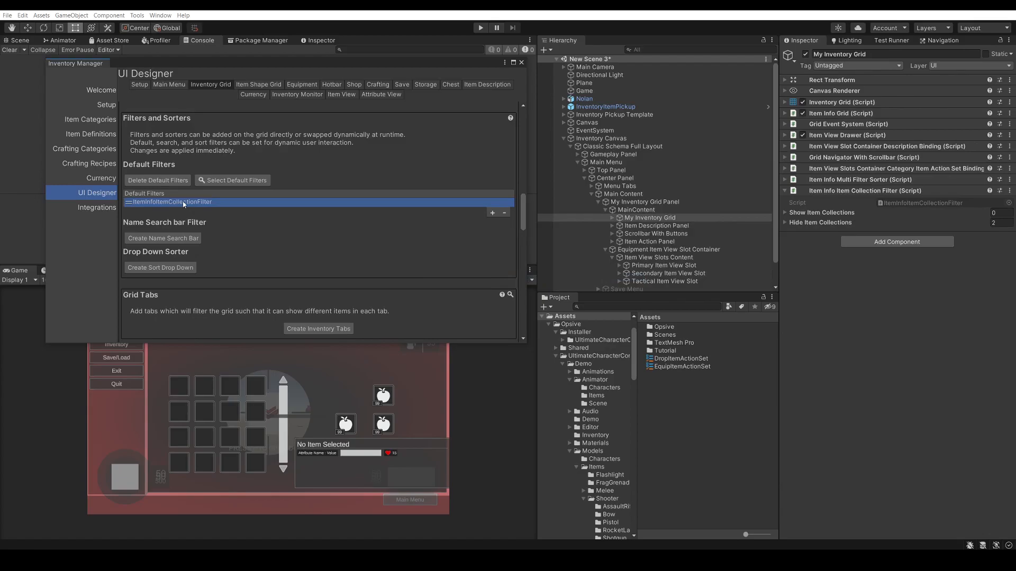
Inspect the default filters' Item Info Multi Filter Sorter and locate the object referenced by its Grid Filters element
left_click(252, 180)
left_click(235, 181)
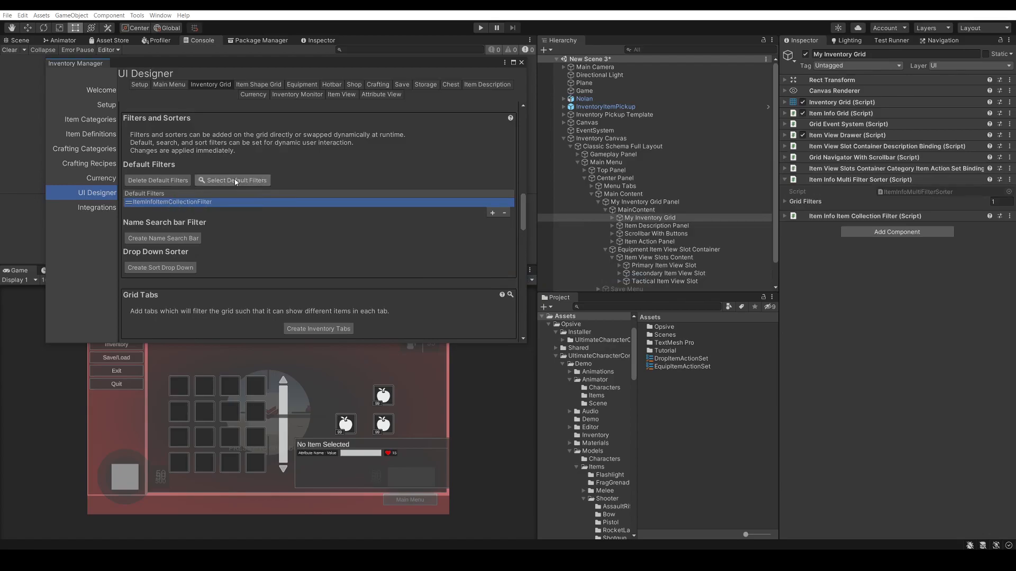
left_click(809, 202)
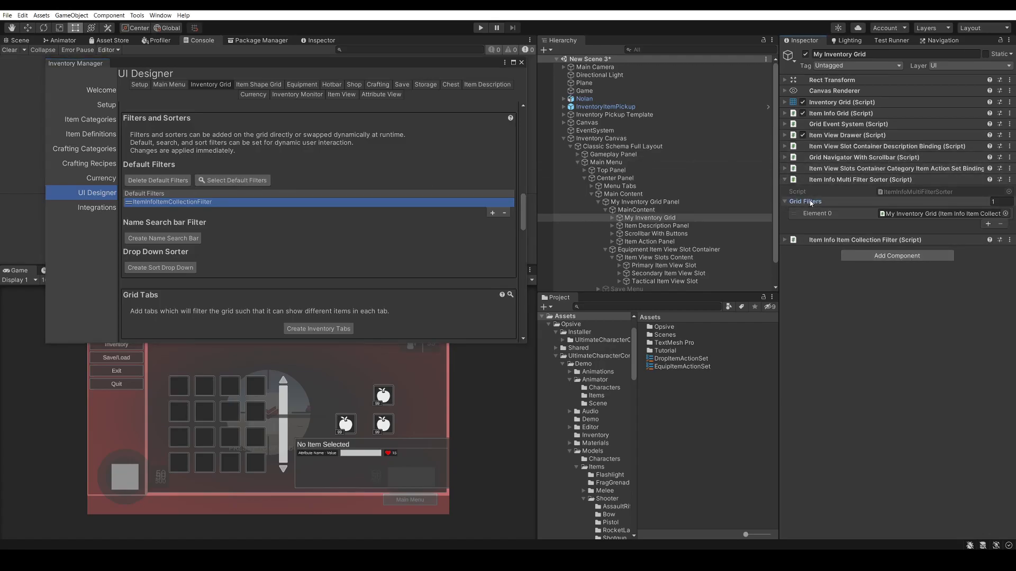
left_click(851, 213)
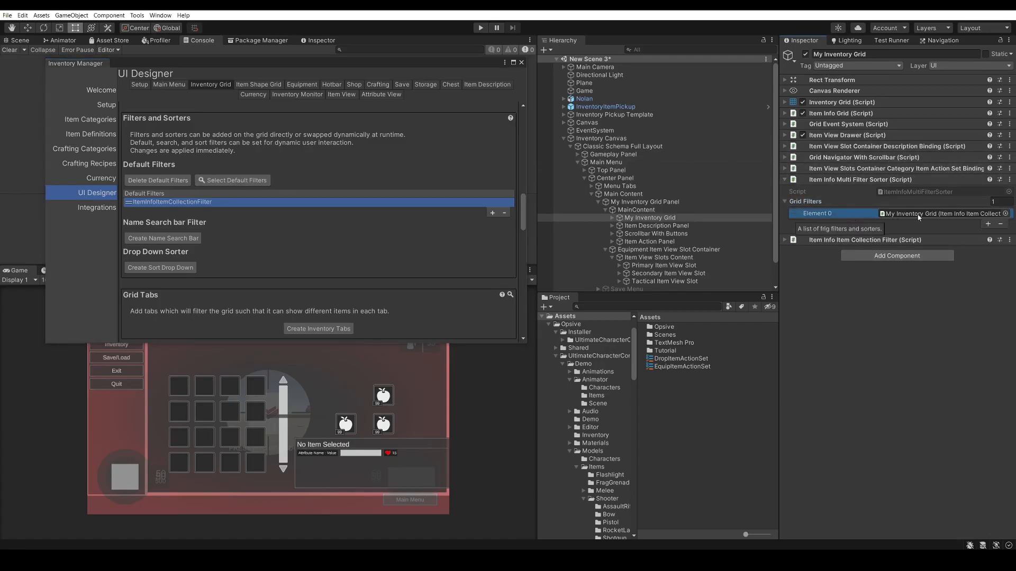
left_click(950, 214)
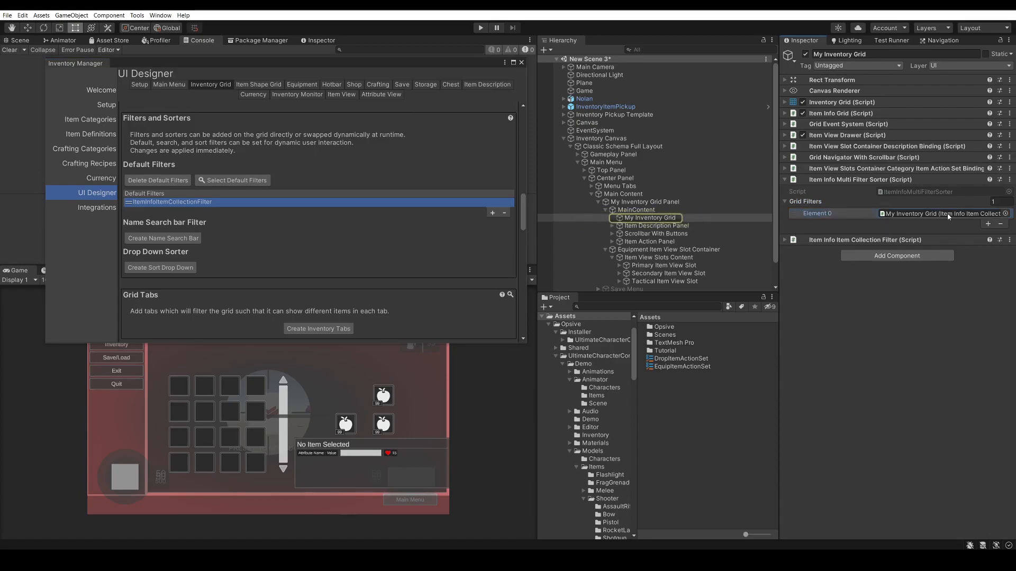
Examine the Item Info Item Collection Filter's show and hide collection lists, including the Purpose options of the hidden entries
left_click(845, 240)
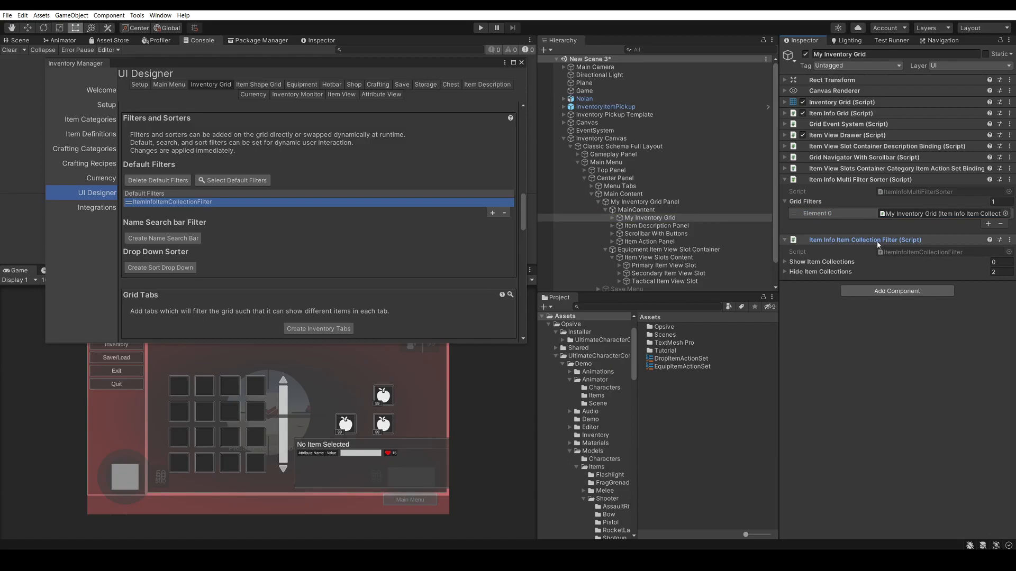
left_click(821, 261)
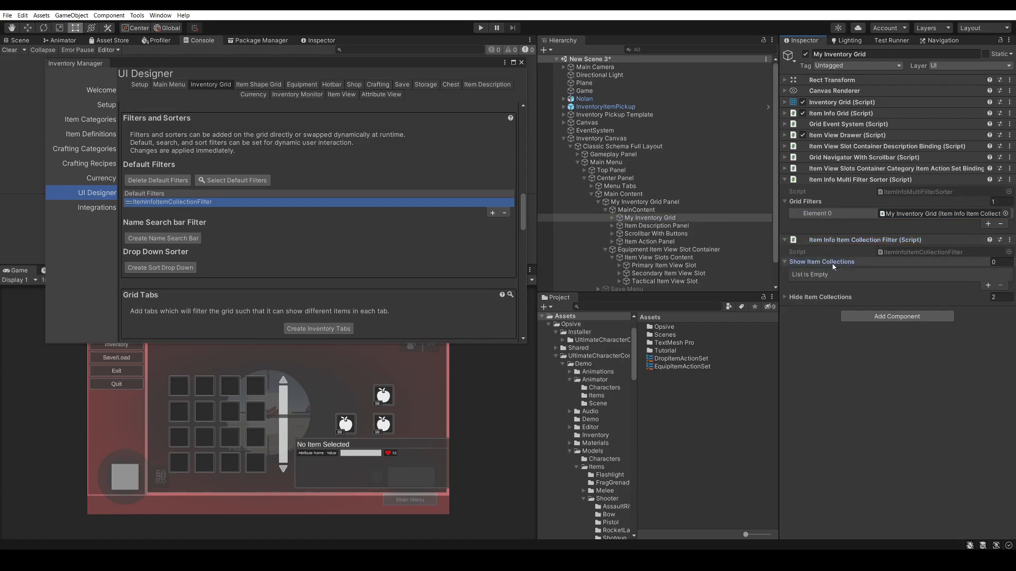
left_click(827, 297)
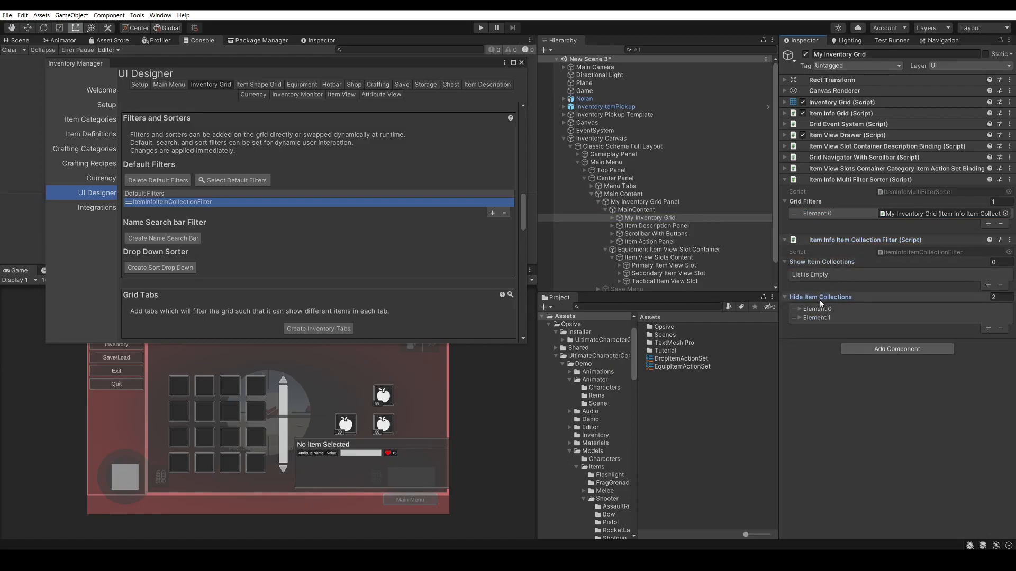
left_click(841, 308)
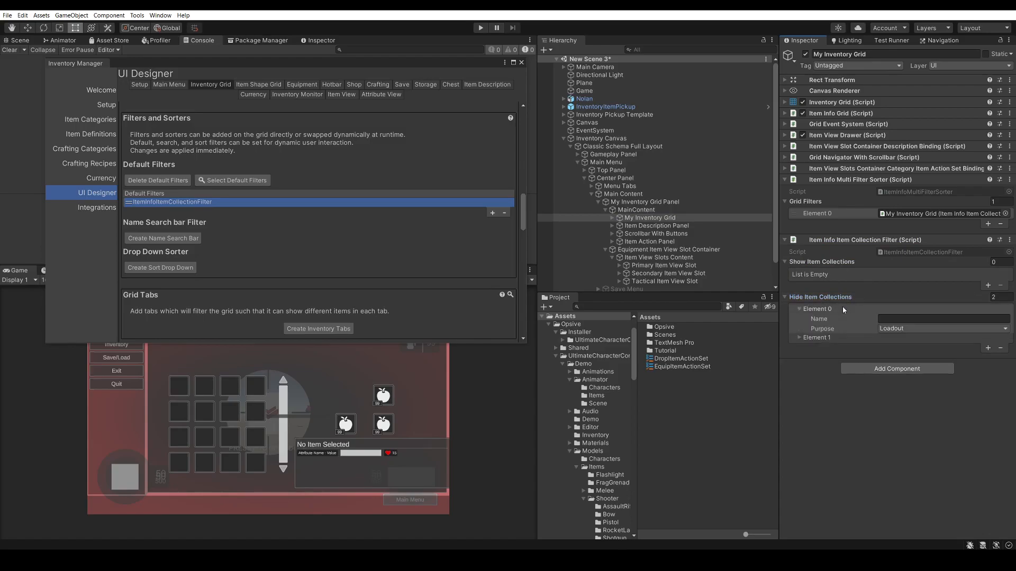
left_click(832, 341)
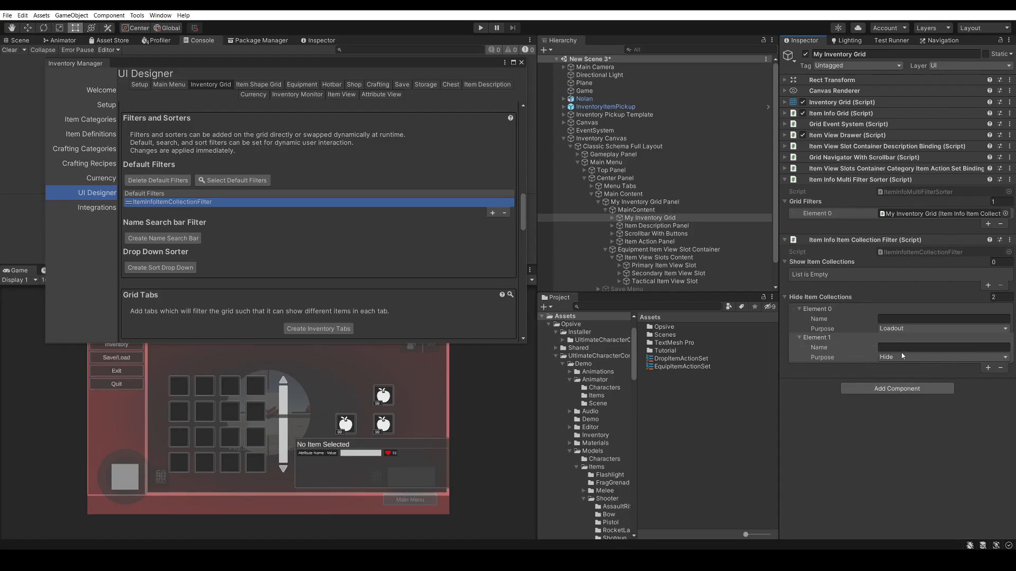
left_click(903, 359)
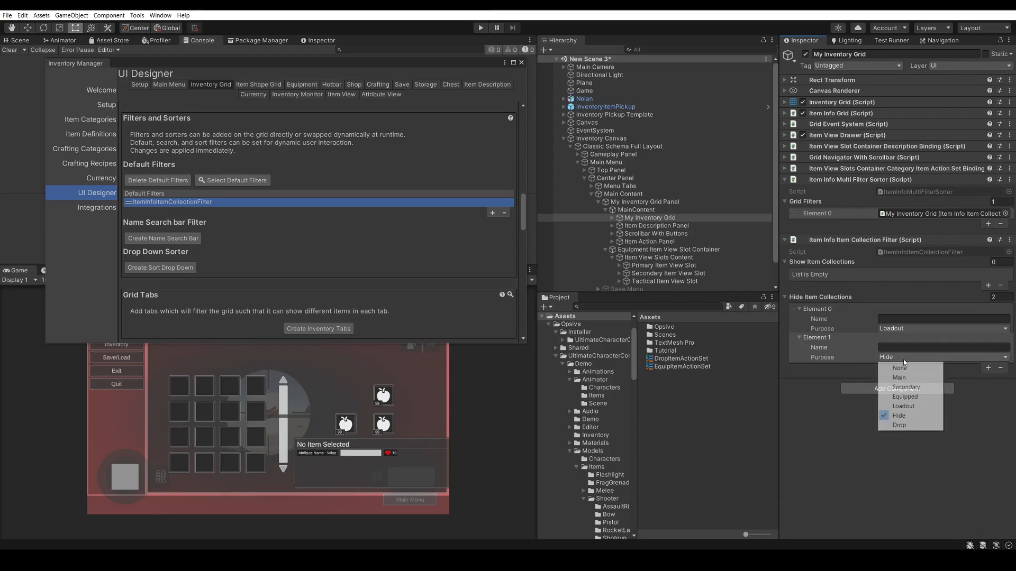
left_click(898, 329)
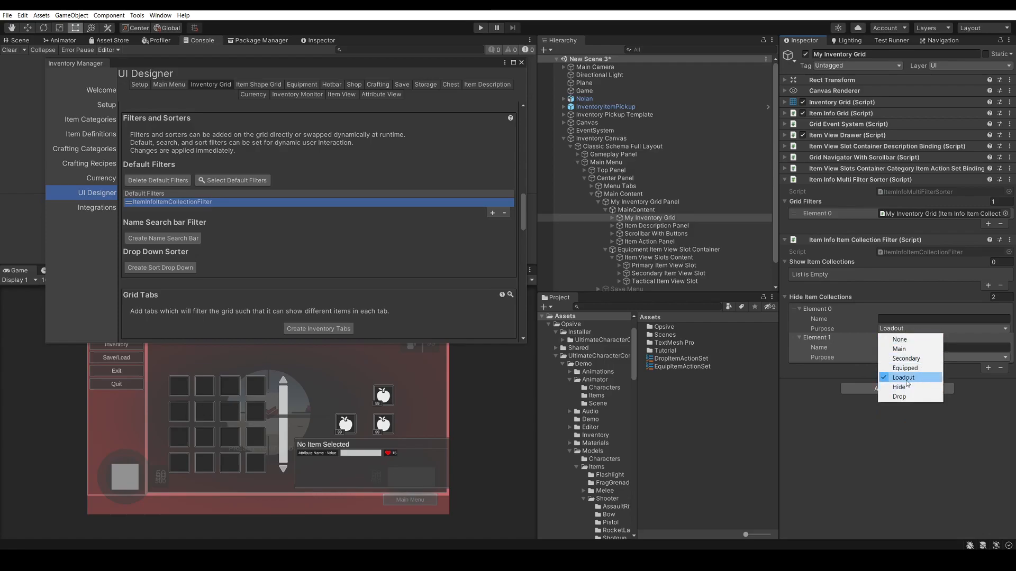
left_click(820, 377)
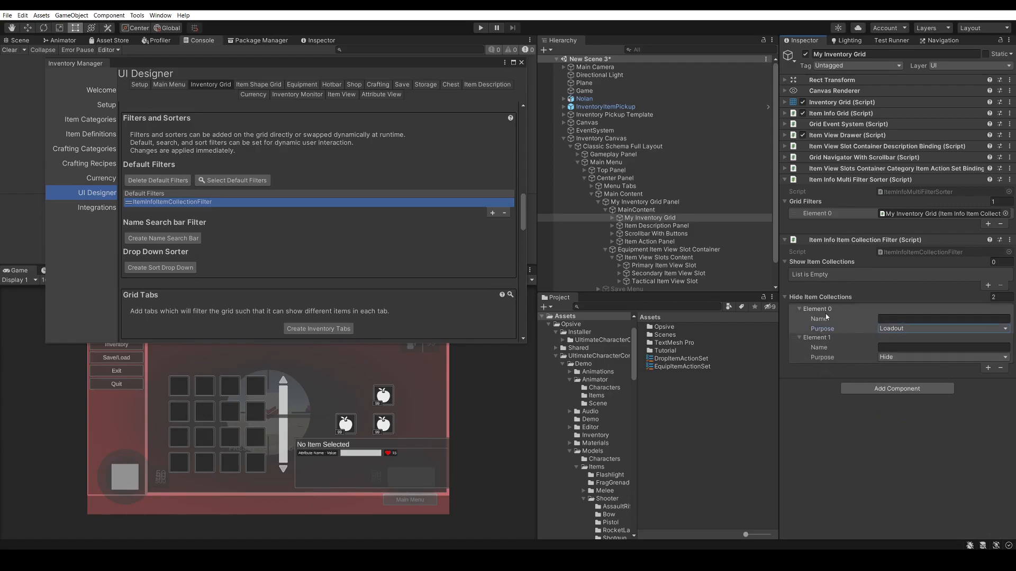
Add two entries to Hide Item Collections, naming the first one Equippable with its Purpose set to None
left_click(987, 369)
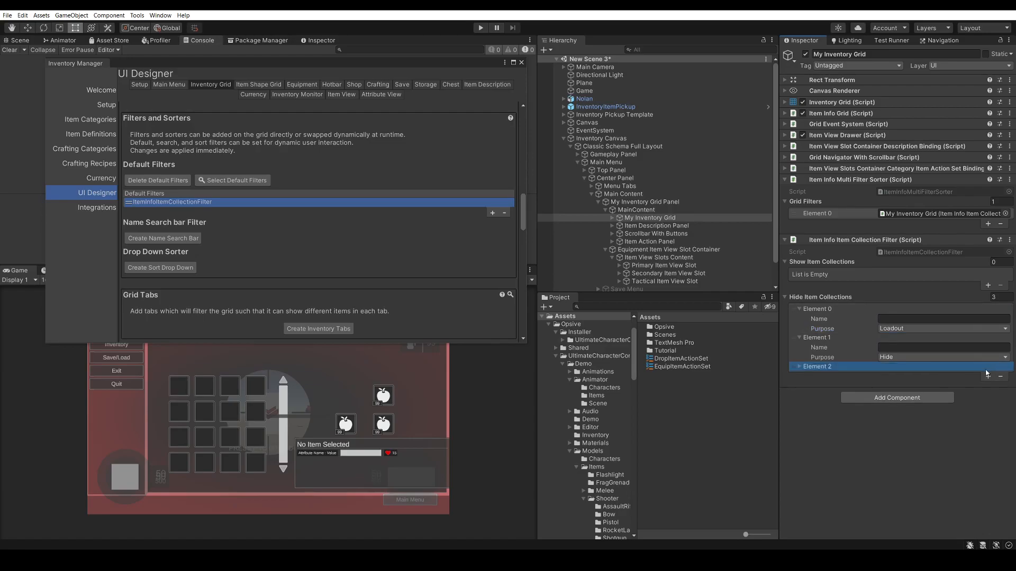
left_click(799, 366)
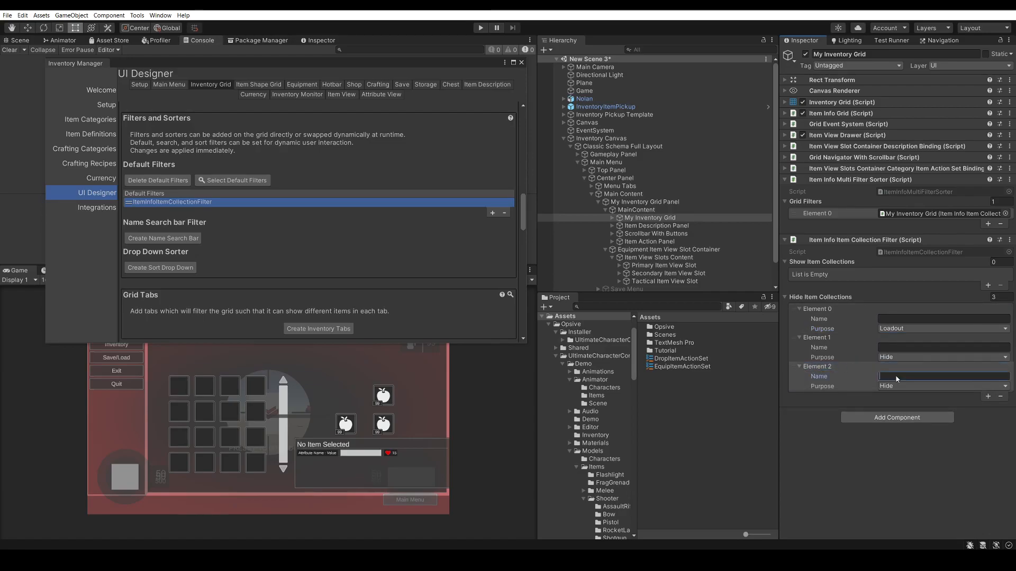
type("Equippable")
left_click(987, 396)
left_click(931, 385)
left_click(911, 397)
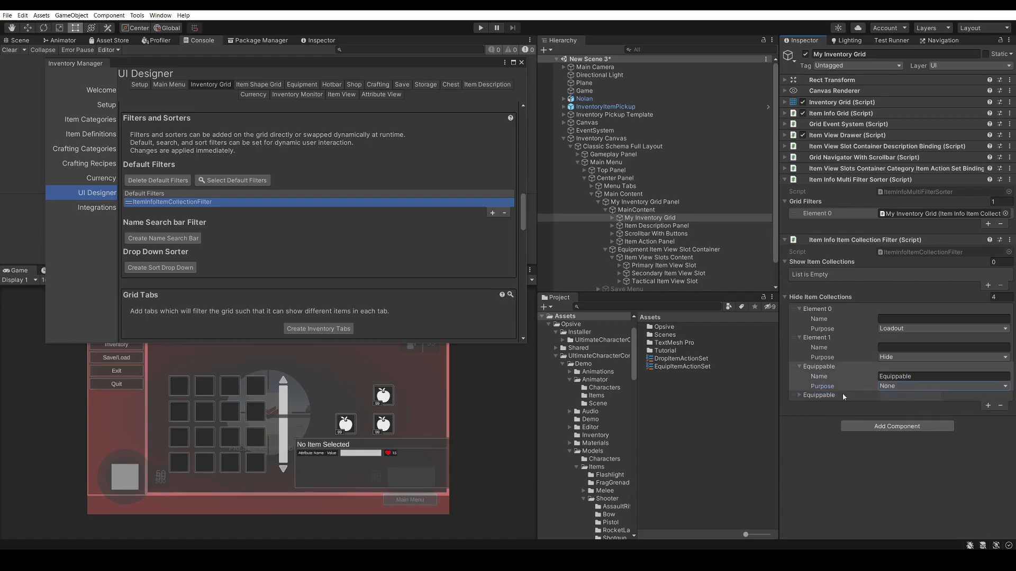
Name the last Hide Item Collections entry Equippable Slots and set its Purpose to Equipped
left_click(845, 395)
left_click(931, 406)
left_click(931, 405)
type("Slots")
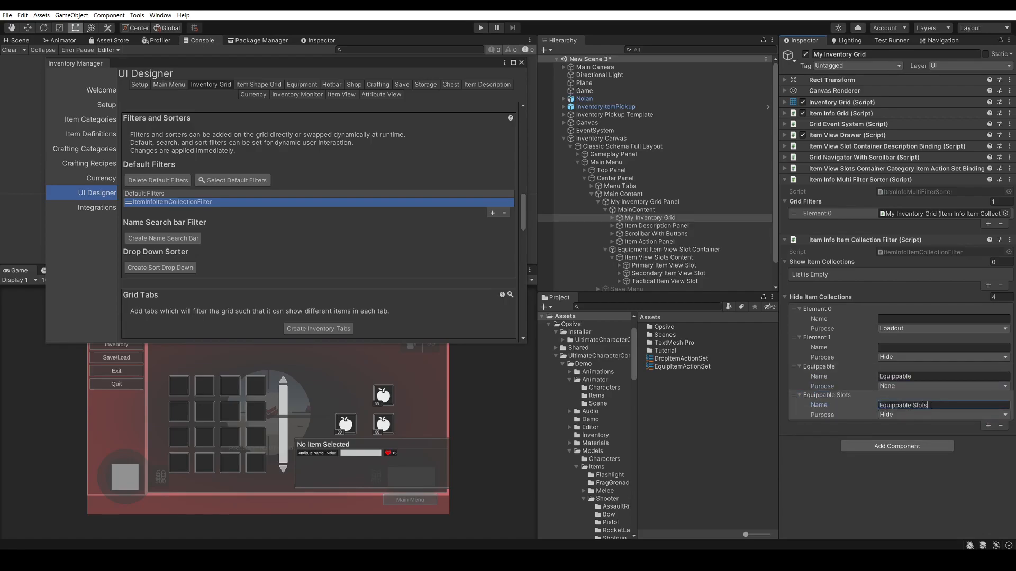
left_click(928, 415)
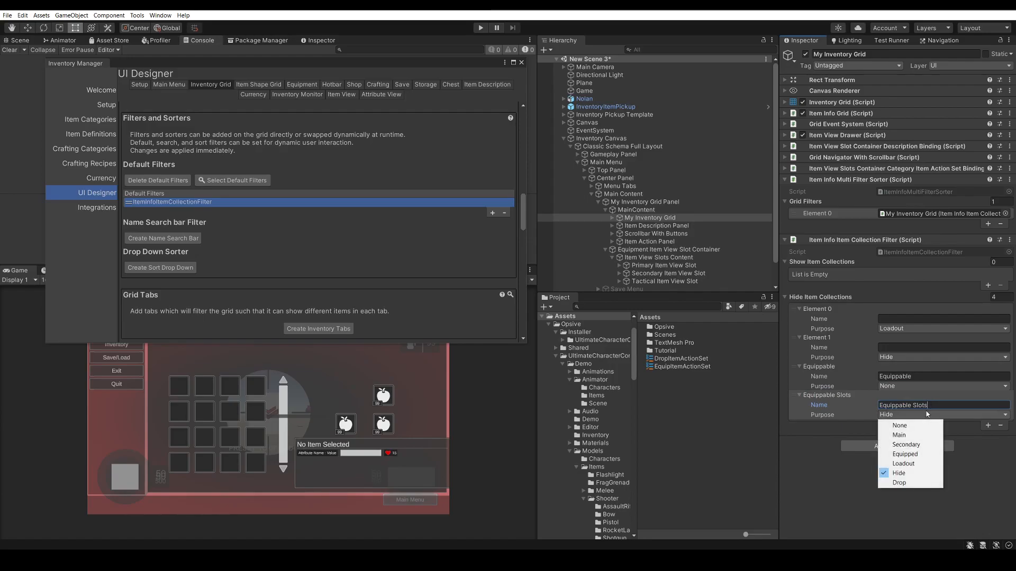
left_click(919, 454)
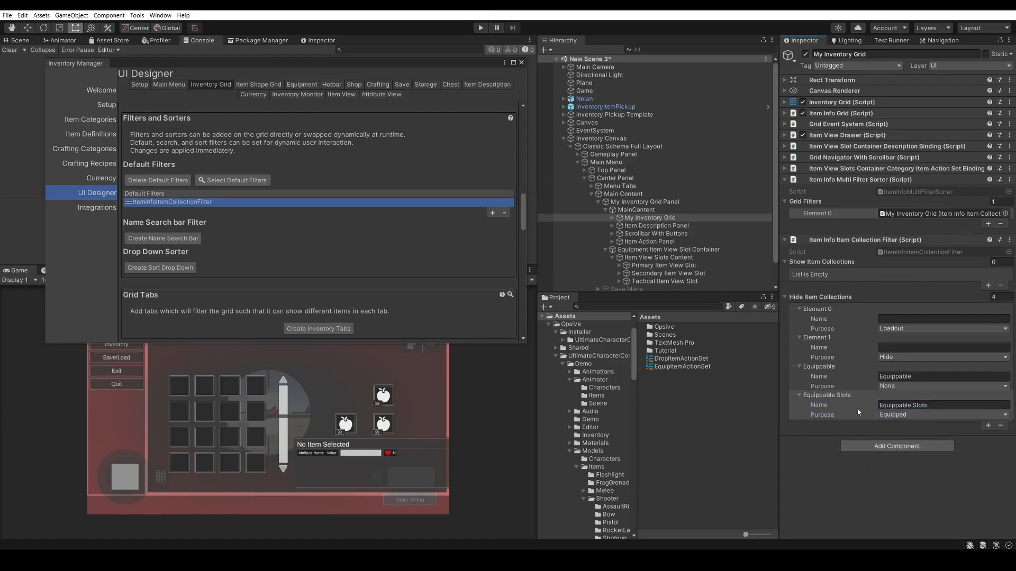
Recheck the first two Hide Item Collections entries, then save the scene and close the Inventory Manager
left_click(834, 311)
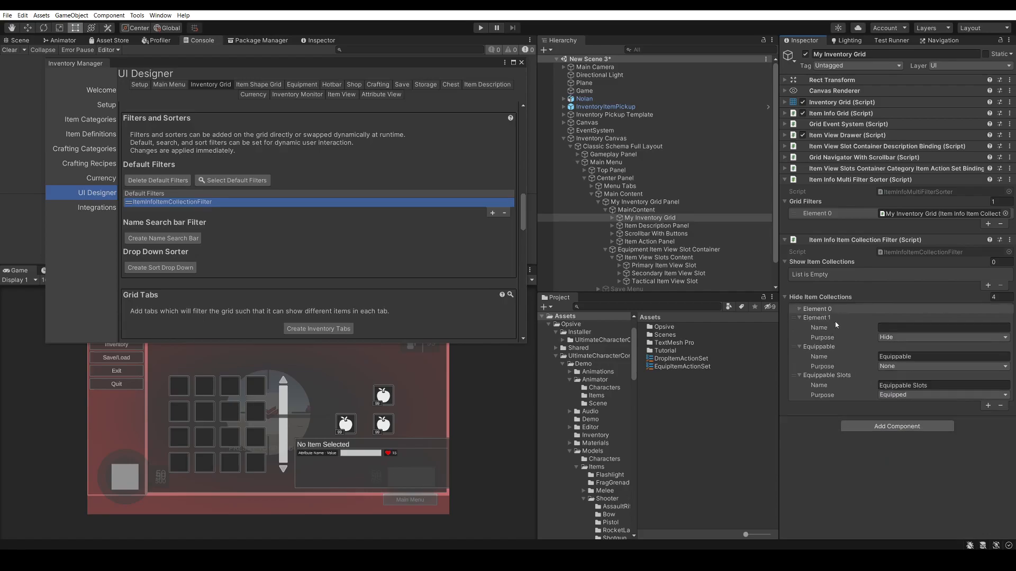
left_click(831, 320)
left_click(806, 317)
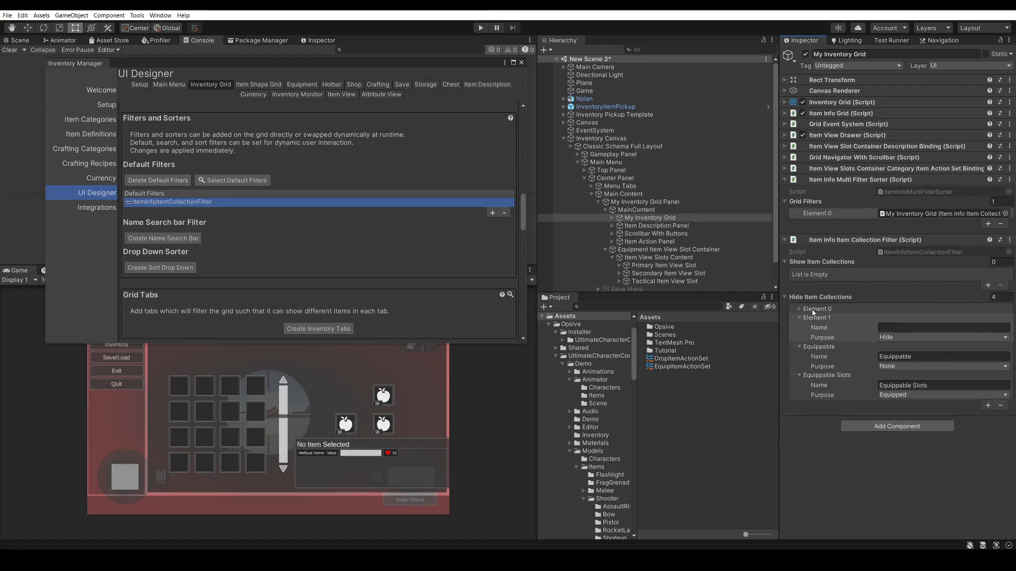
left_click(812, 312)
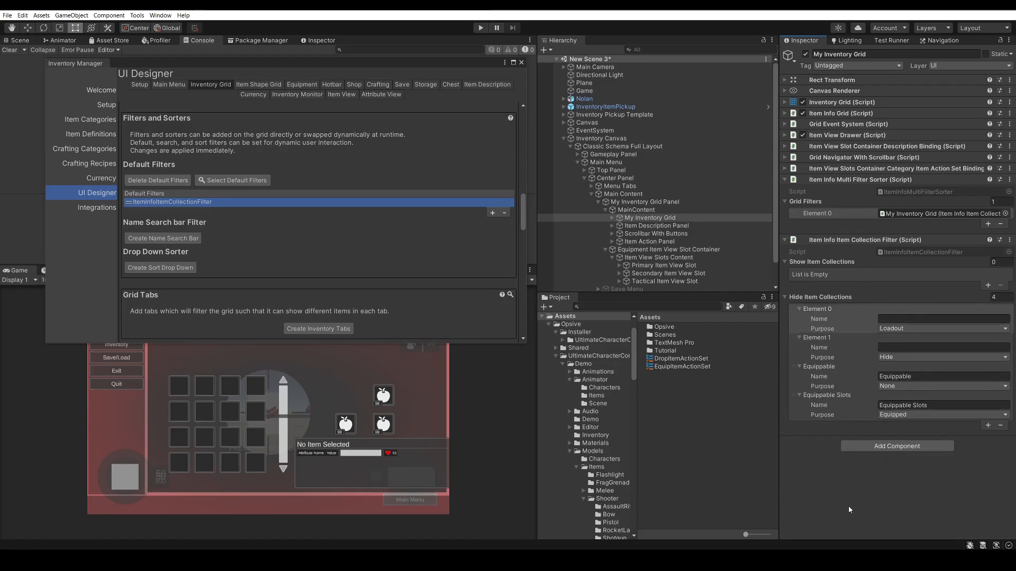
key("ctrl+s")
left_click(521, 63)
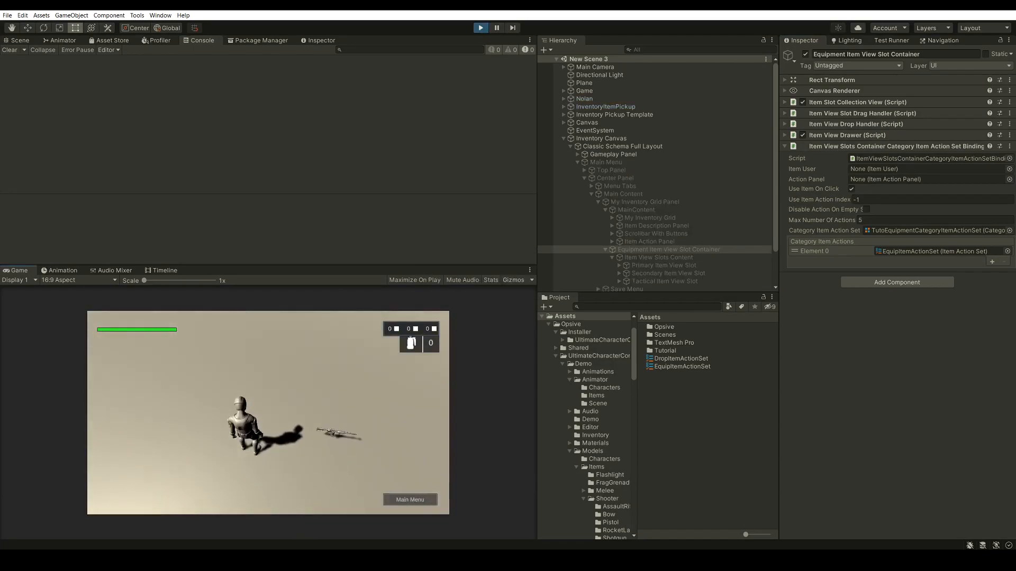
Pick up the assault rifle in the running game and equip it from the inventory grid
key("w")
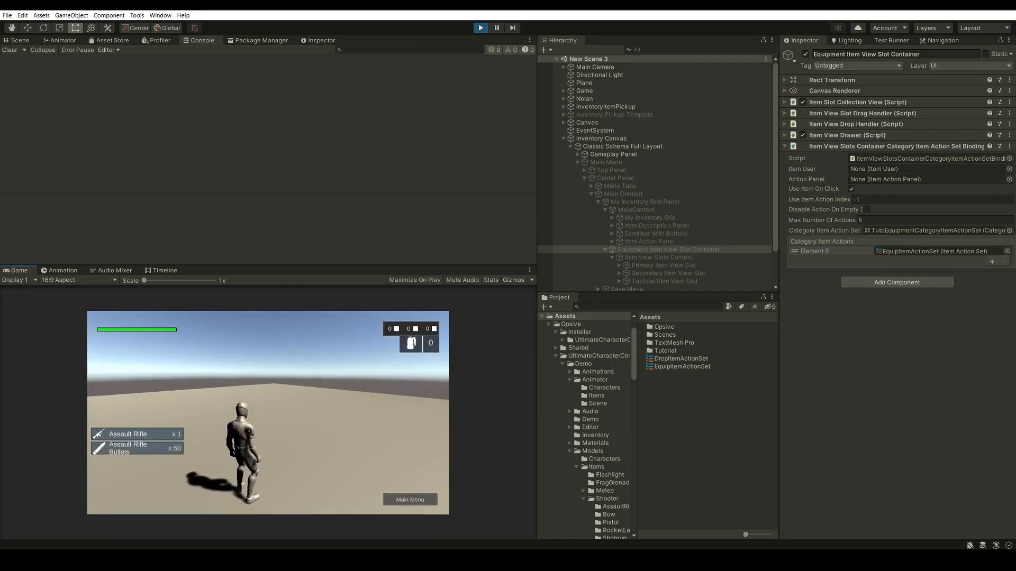
key("i")
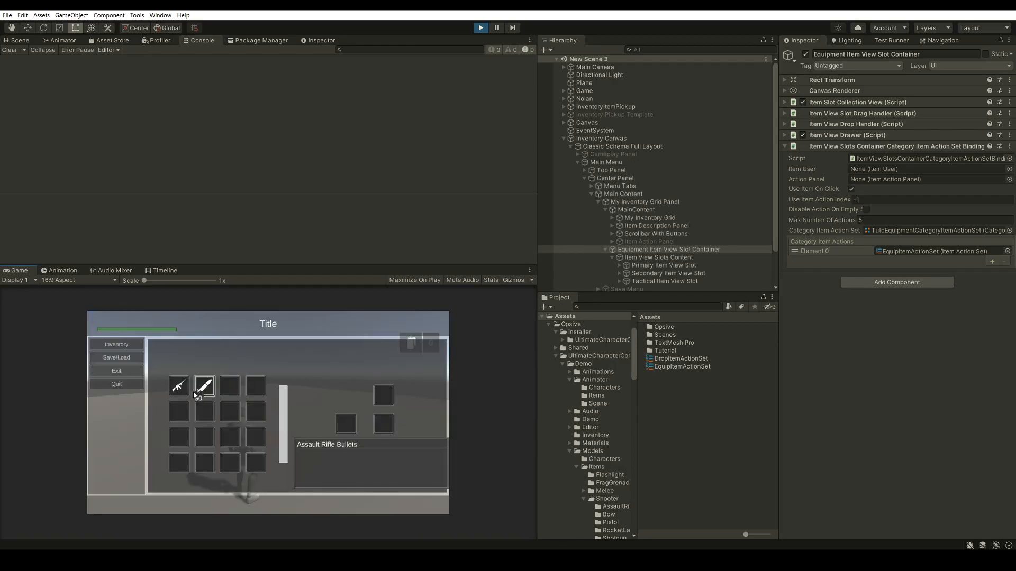
left_click(178, 386)
left_click(298, 399)
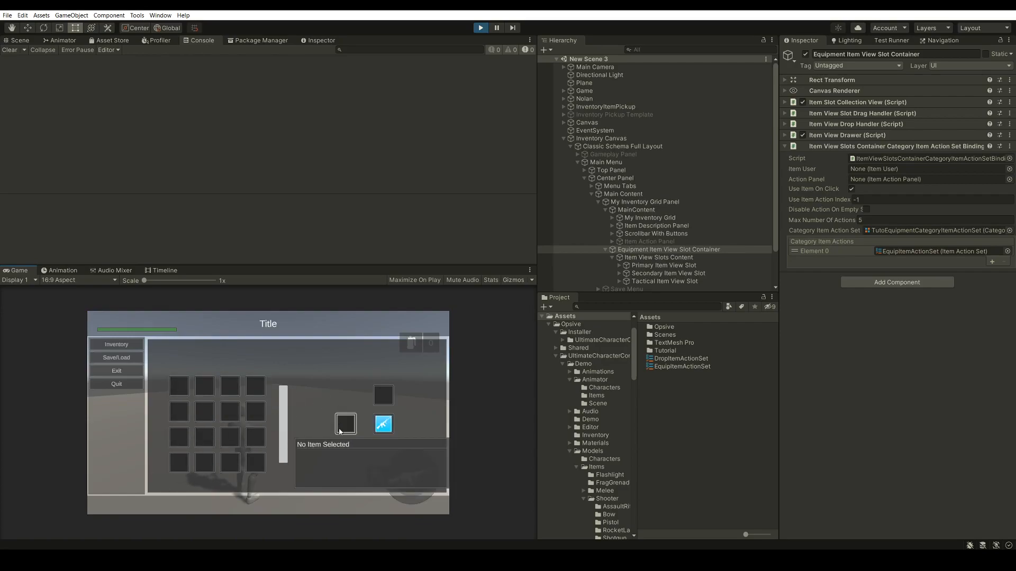
Test moving the Assault Rifle between its equipment slot and the inventory grid by repeatedly unequipping and equipping it
left_click(390, 425)
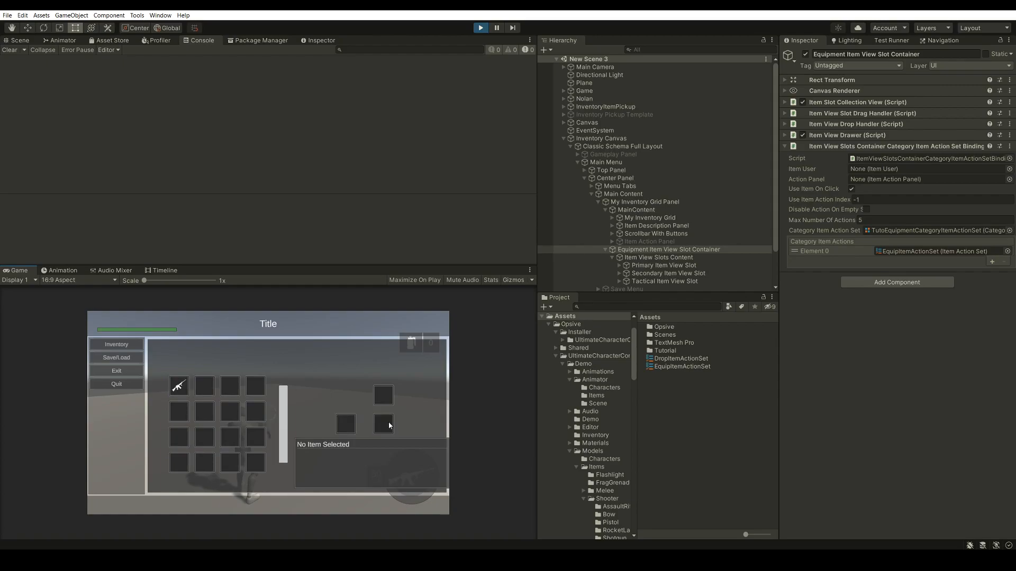
left_click(177, 388)
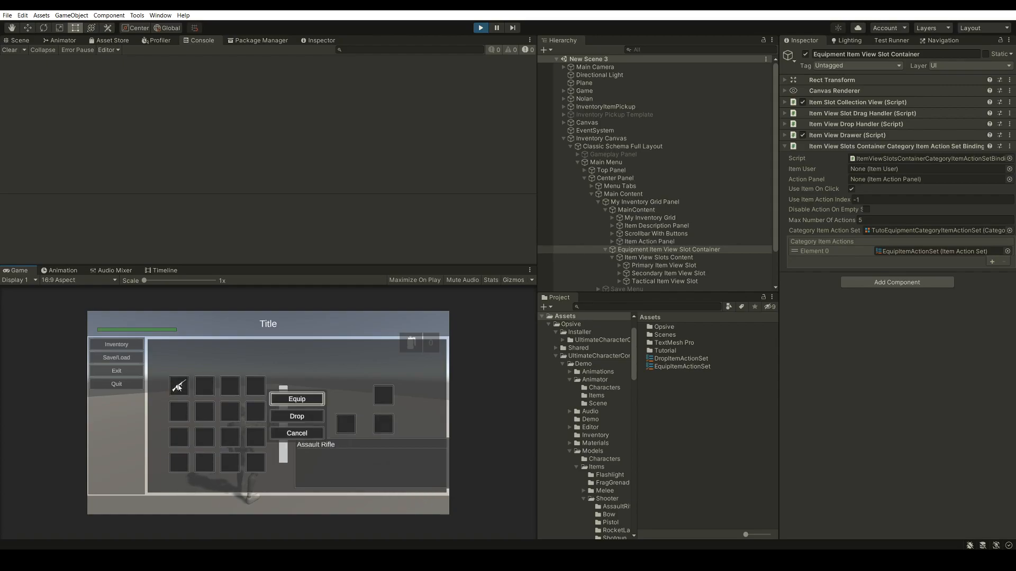
left_click(286, 398)
left_click(382, 422)
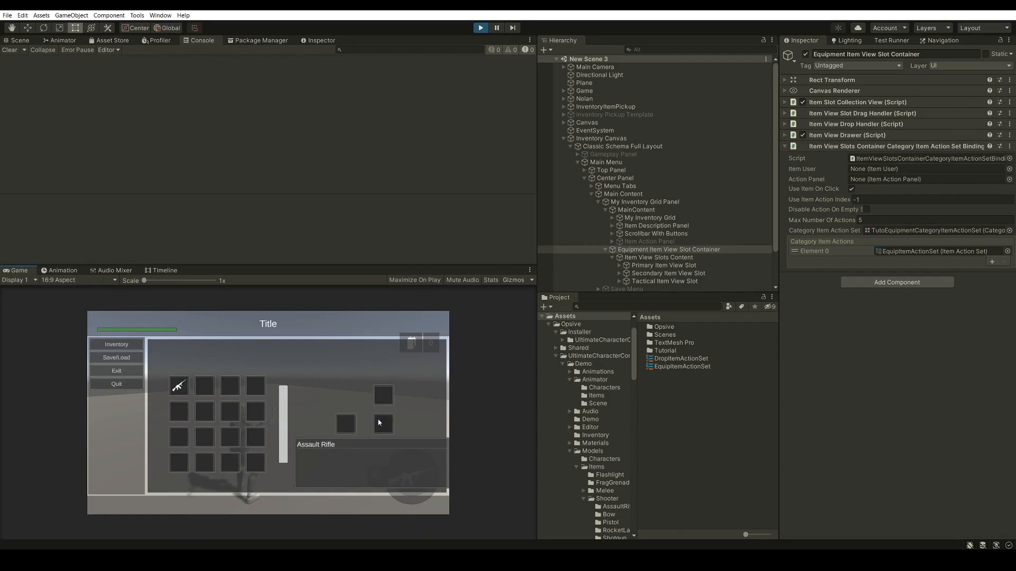
left_click(178, 386)
left_click(310, 400)
left_click(381, 424)
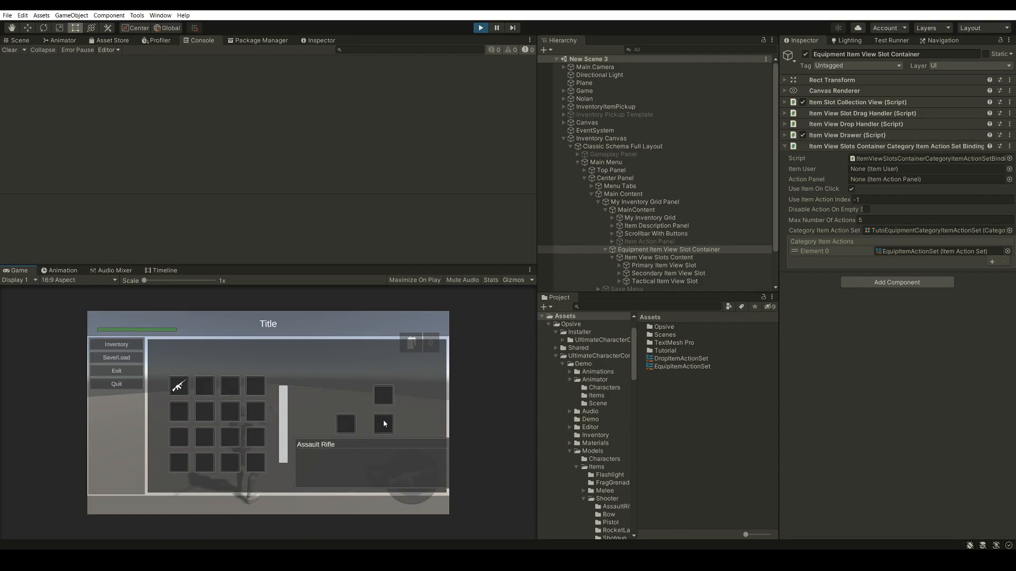
left_click(178, 387)
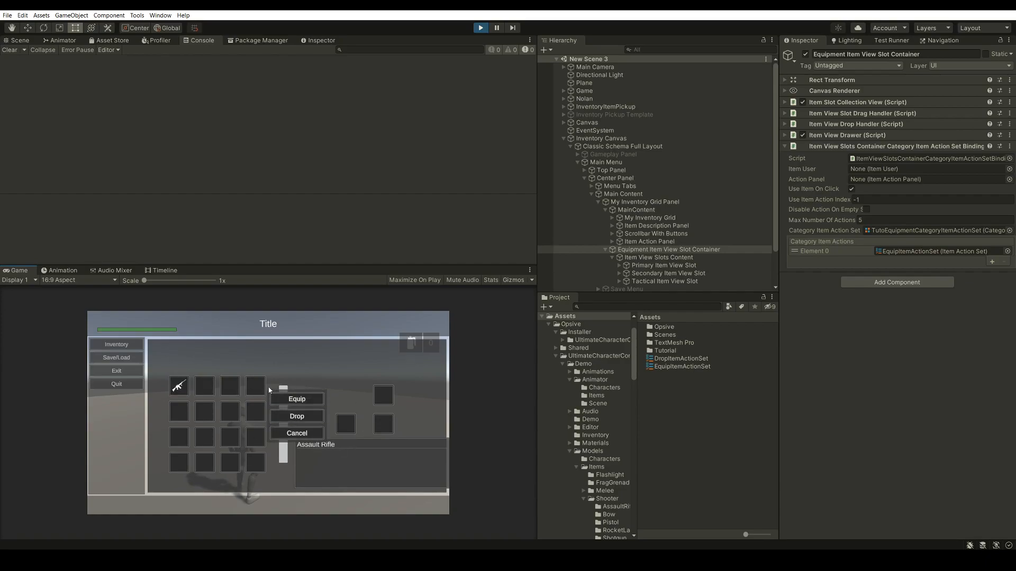
left_click(298, 400)
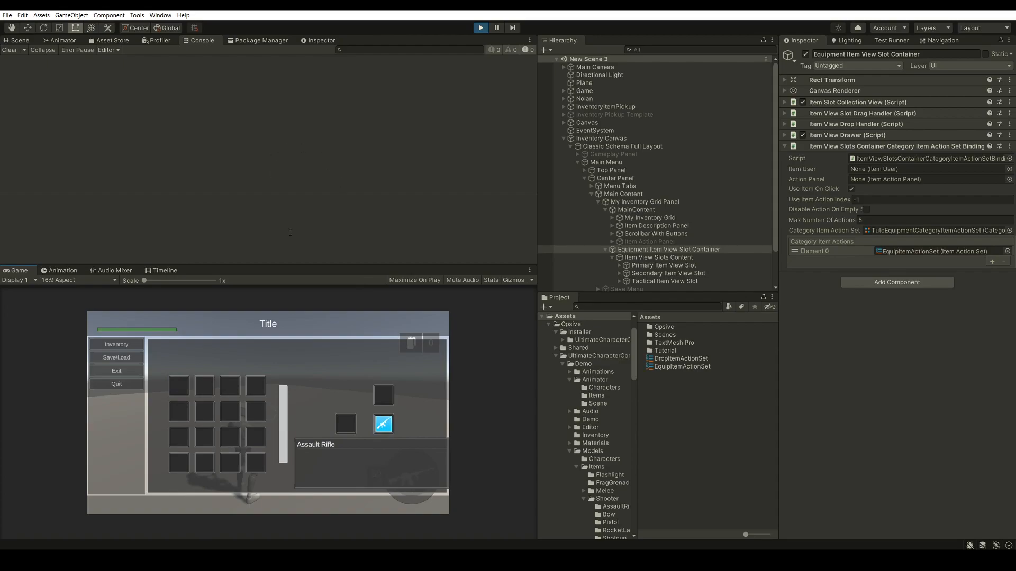
left_click(382, 424)
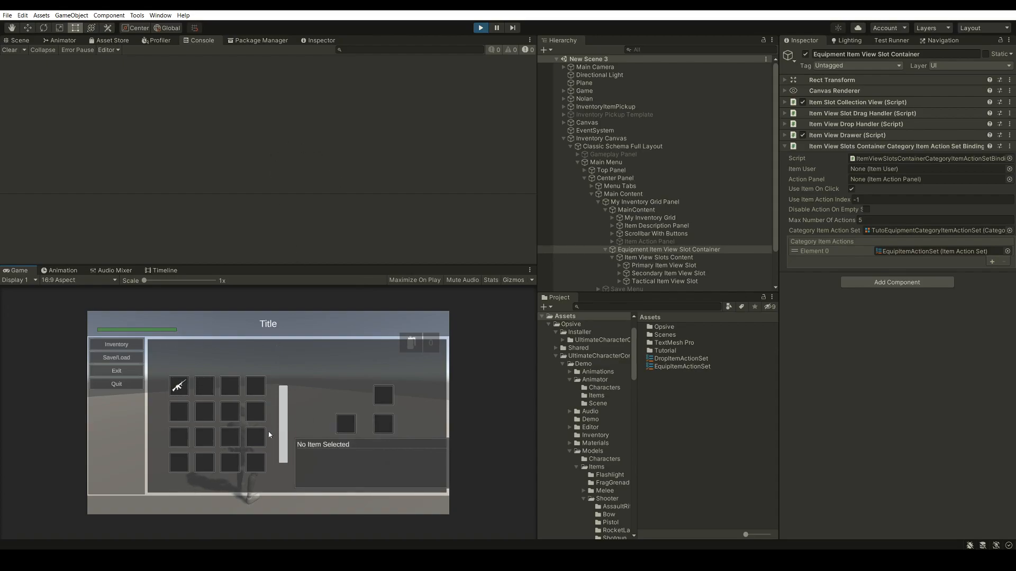
Open and cancel the item actions on an empty grid slot, then equip the Assault Rifle from the grid again
left_click(206, 387)
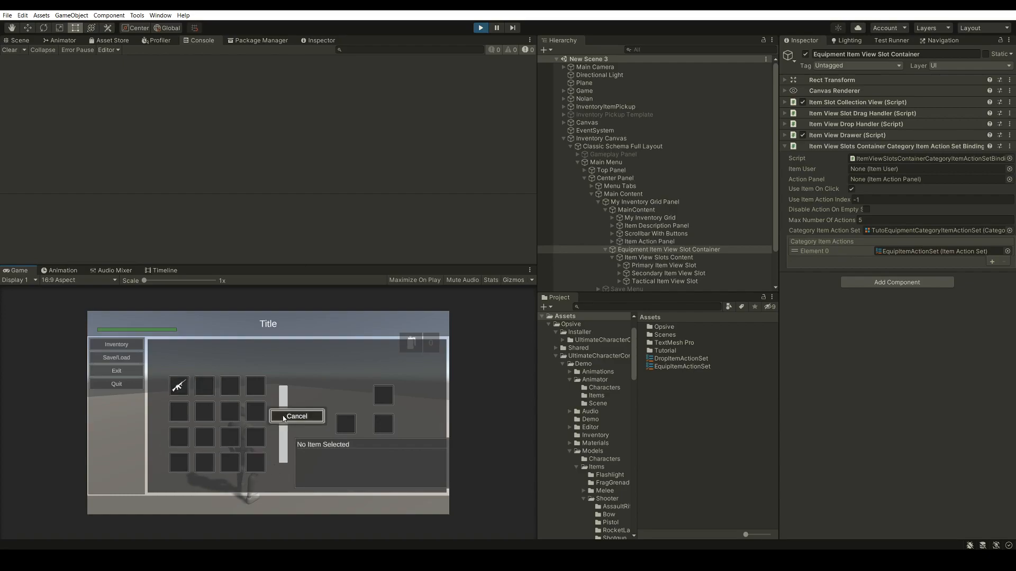
left_click(281, 418)
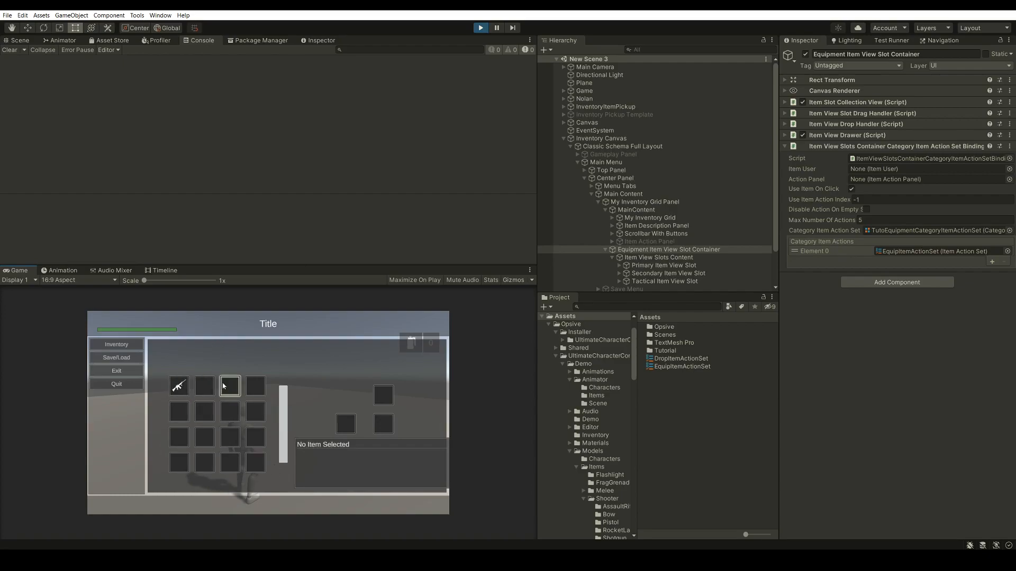
left_click(179, 386)
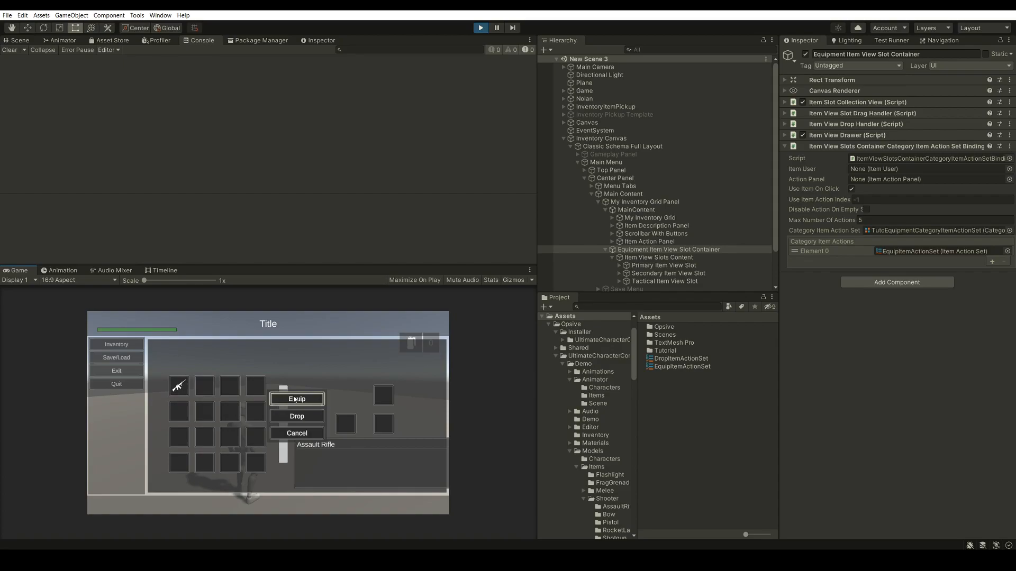
left_click(294, 399)
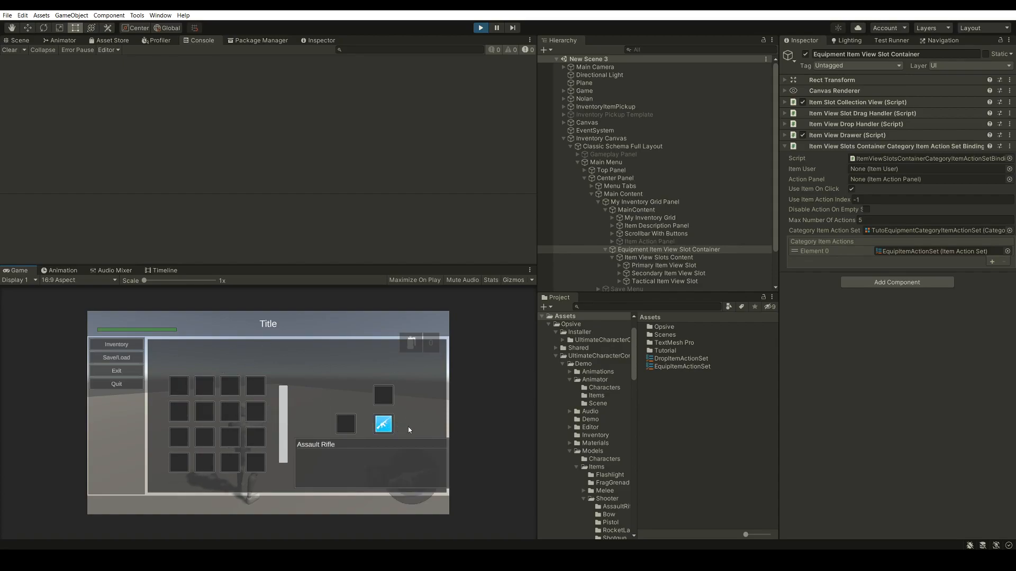
Close the inventory menu and aim the equipped assault rifle in the game
key("Escape")
key("Escape")
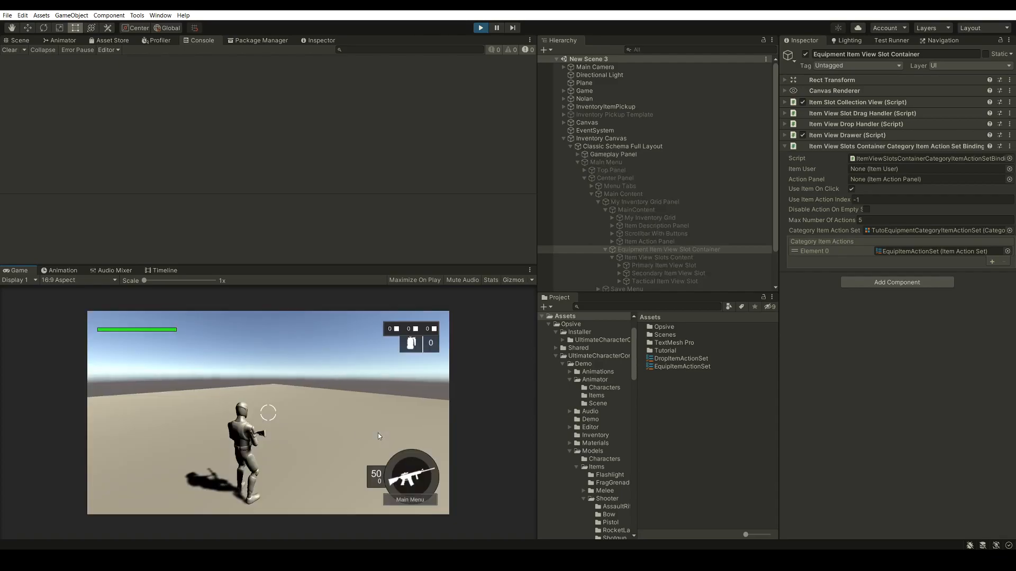
right_click(321, 411)
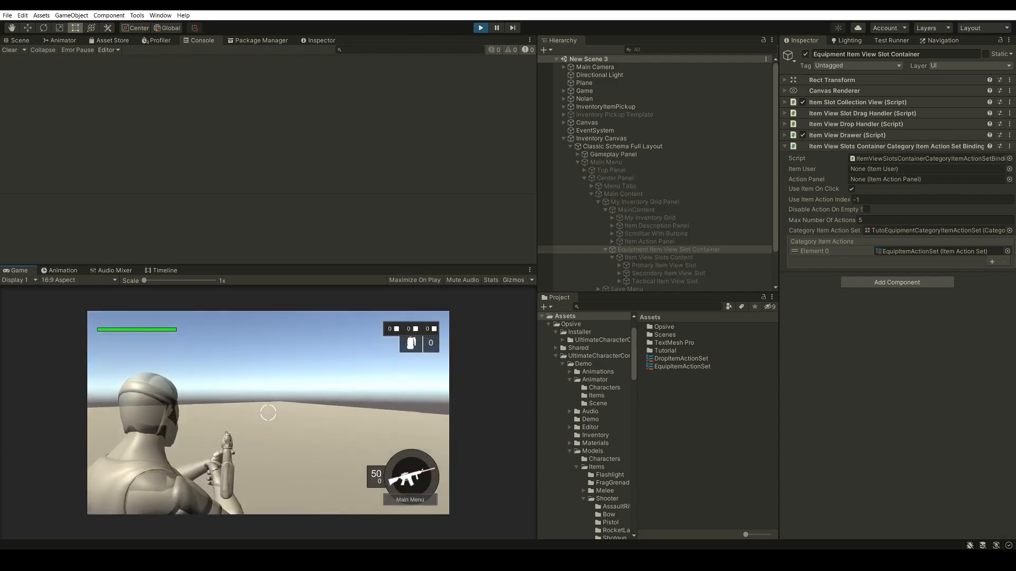